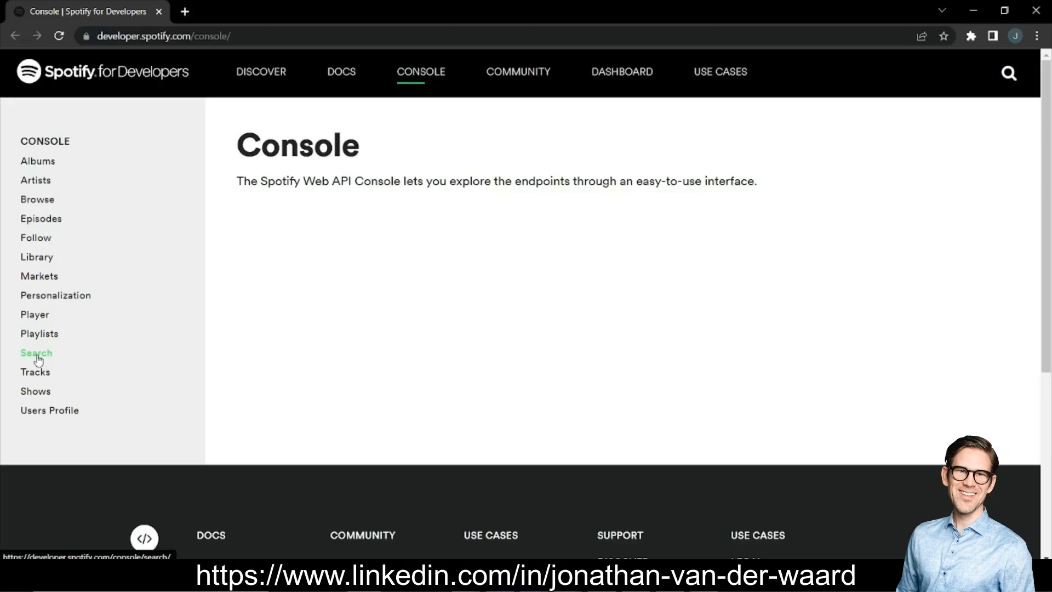
- Open the Search for Item console page for the /v1/search endpoint
{"action": "left_click", "coordinate": [37, 356]}
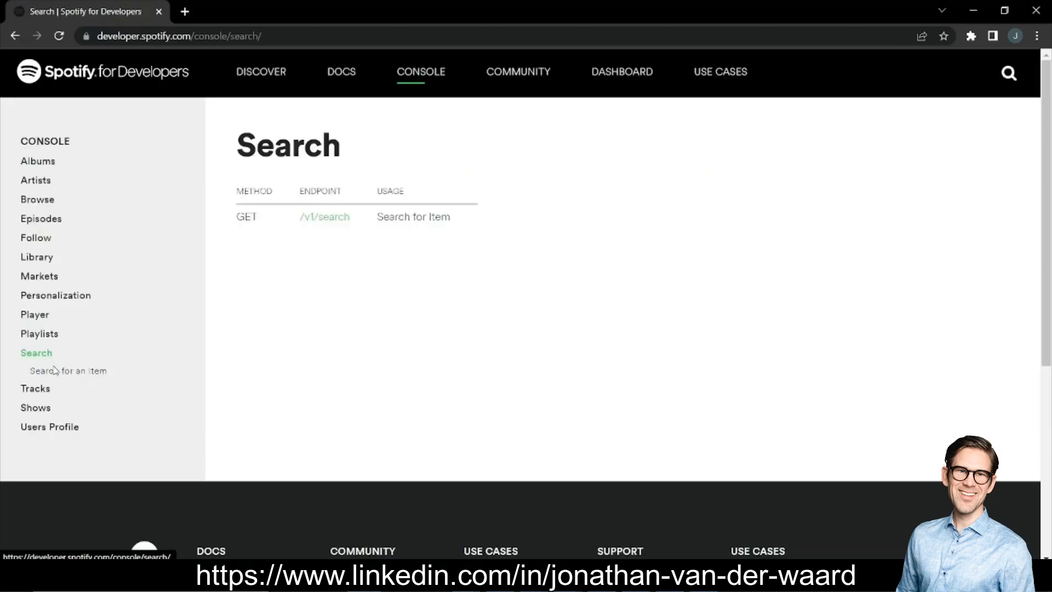
{"action": "left_click", "coordinate": [325, 220]}
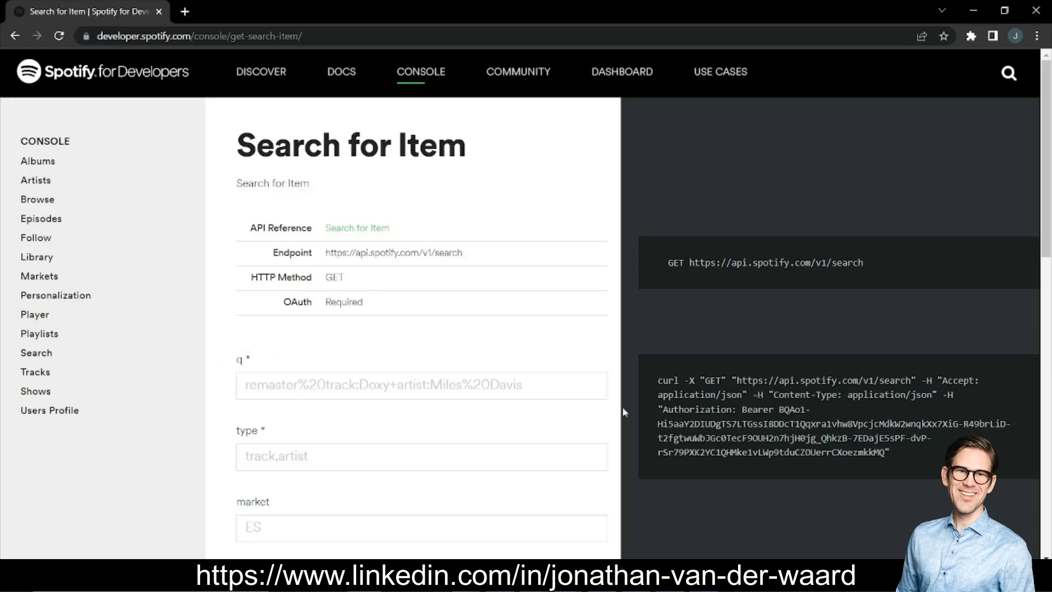
{"action": "scroll", "coordinate": [348, 433], "scroll_direction": "down", "scroll_amount": 1}
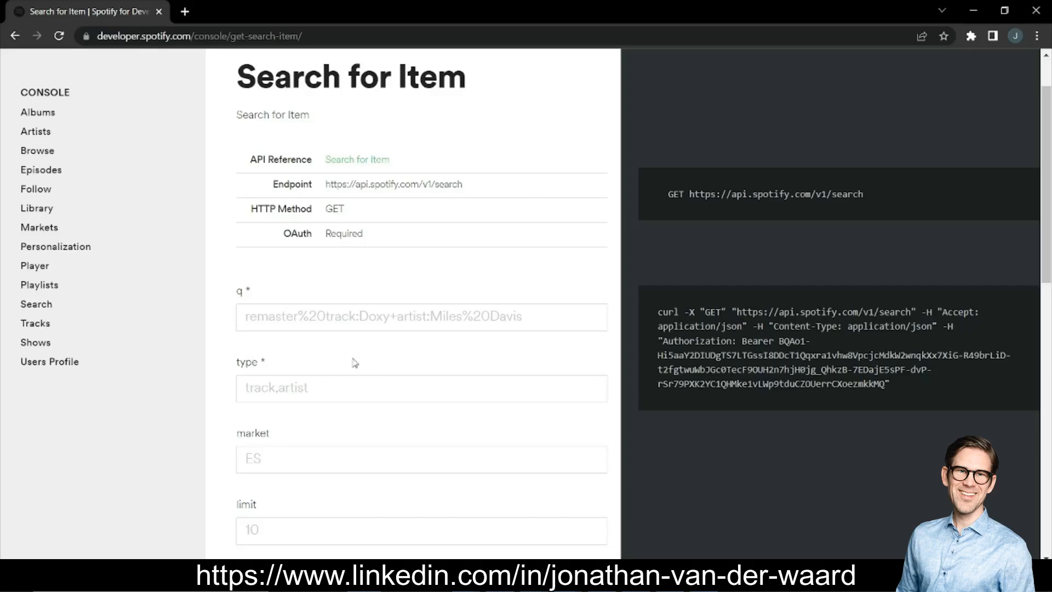
- Enter Hans Zimmer as the q search query and artist as the type
{"action": "left_click", "coordinate": [233, 313]}
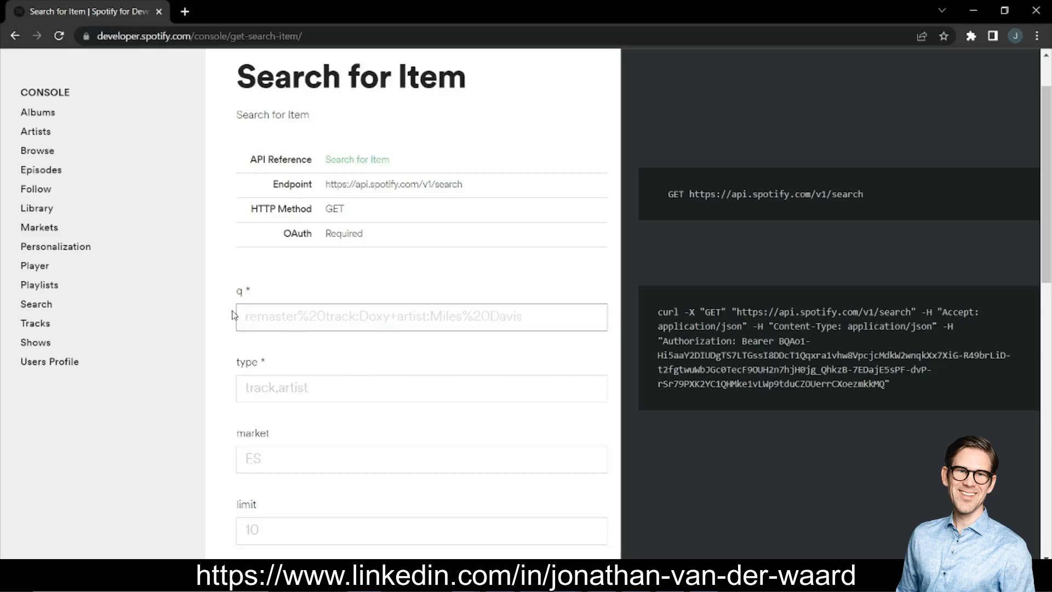
{"action": "type", "text": "Han"}
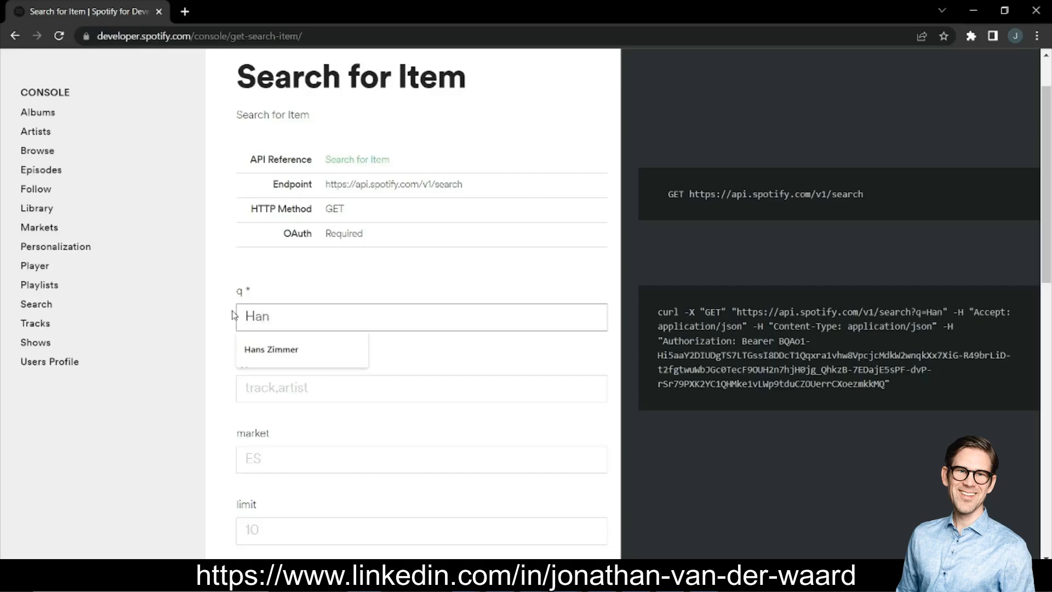
{"action": "key", "text": "Down"}
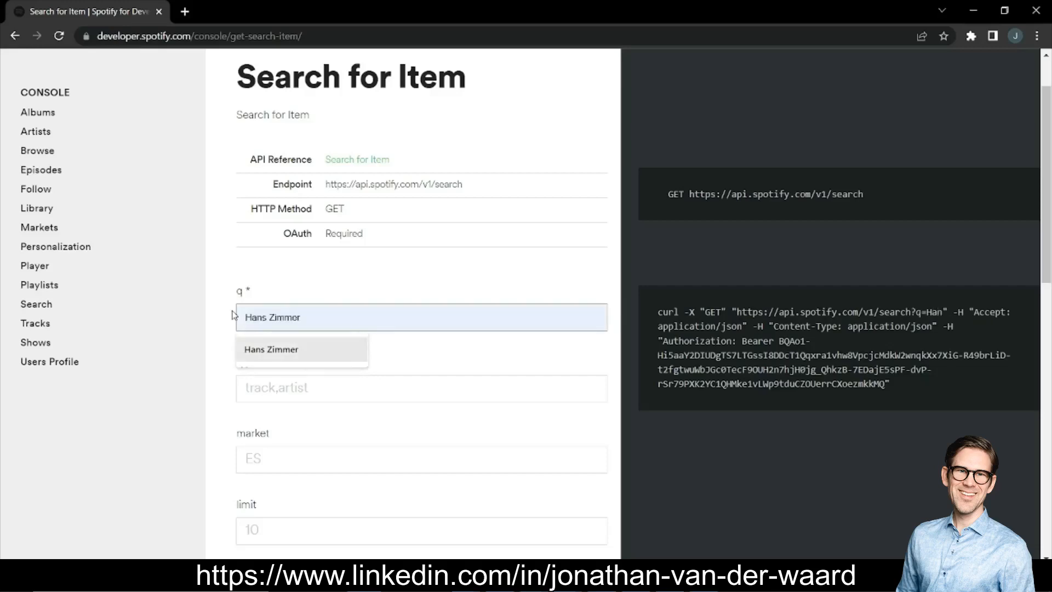
{"action": "key", "text": "Return"}
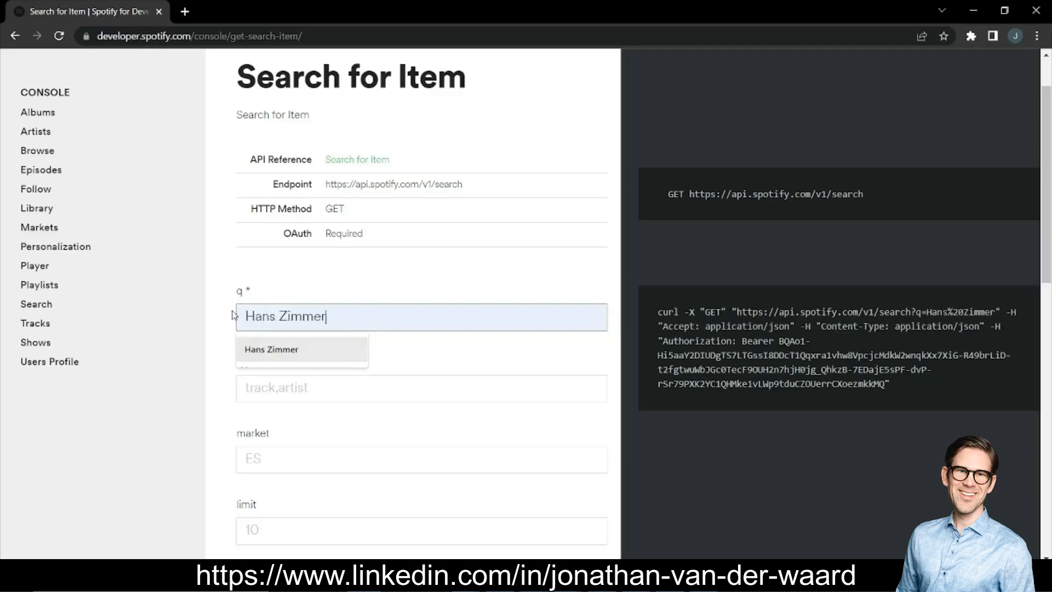
{"action": "left_click", "coordinate": [304, 382]}
{"action": "type", "text": "a"}
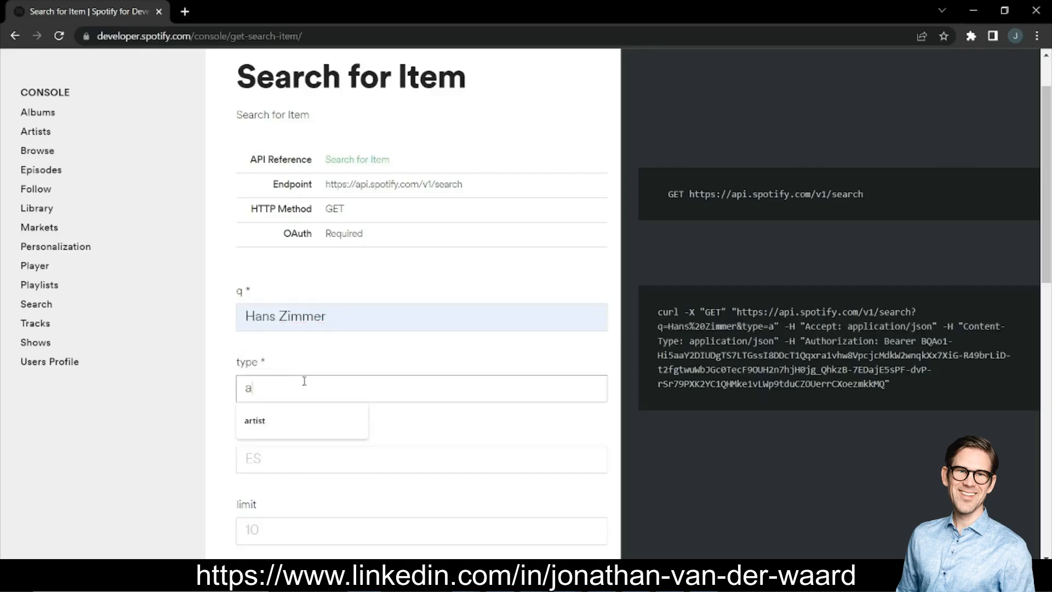
{"action": "left_click", "coordinate": [280, 433]}
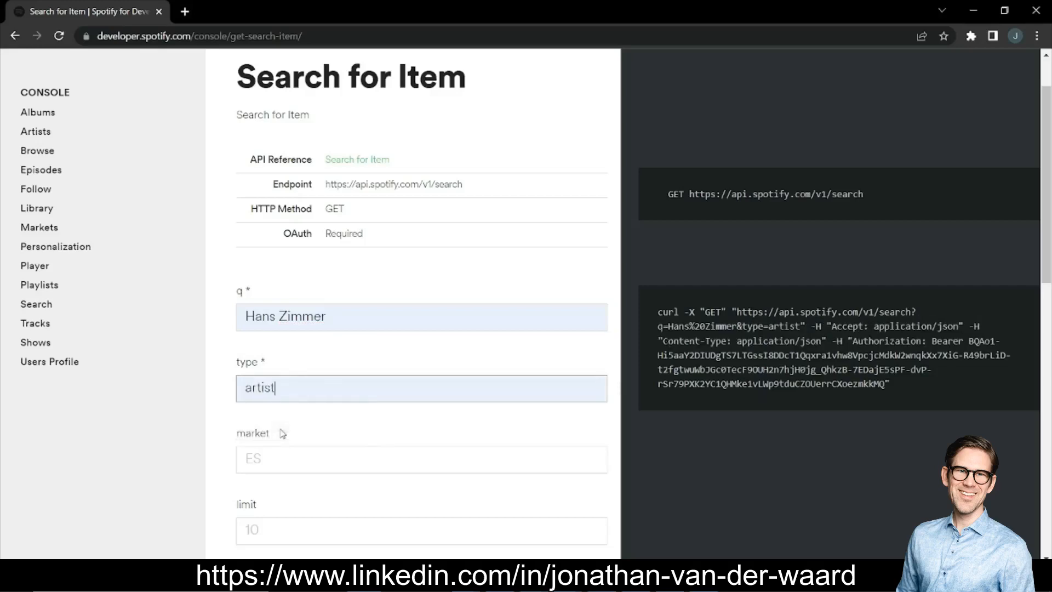
{"action": "left_click", "coordinate": [352, 428]}
- Set the limit parameter of the search request to 1
{"action": "scroll", "coordinate": [356, 429], "scroll_direction": "down", "scroll_amount": 1}
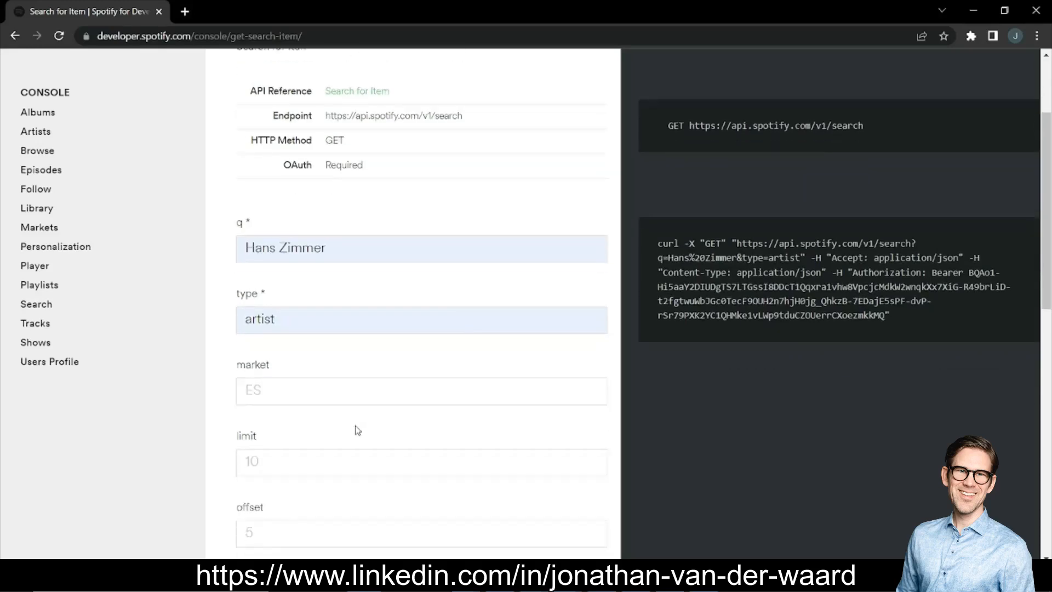
{"action": "scroll", "coordinate": [357, 430], "scroll_direction": "down", "scroll_amount": 2}
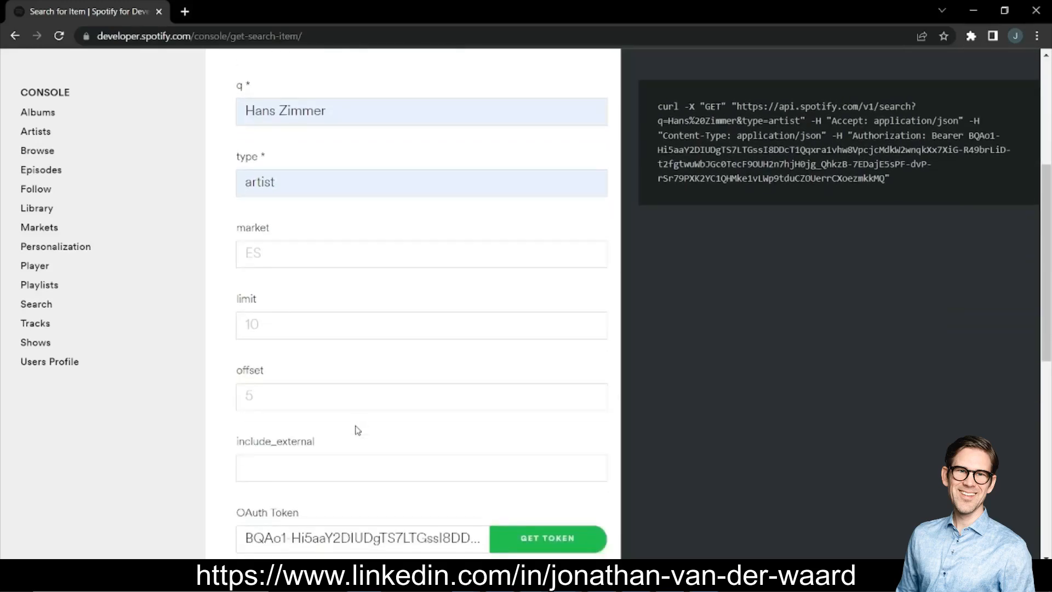
{"action": "scroll", "coordinate": [356, 429], "scroll_direction": "up", "scroll_amount": 1}
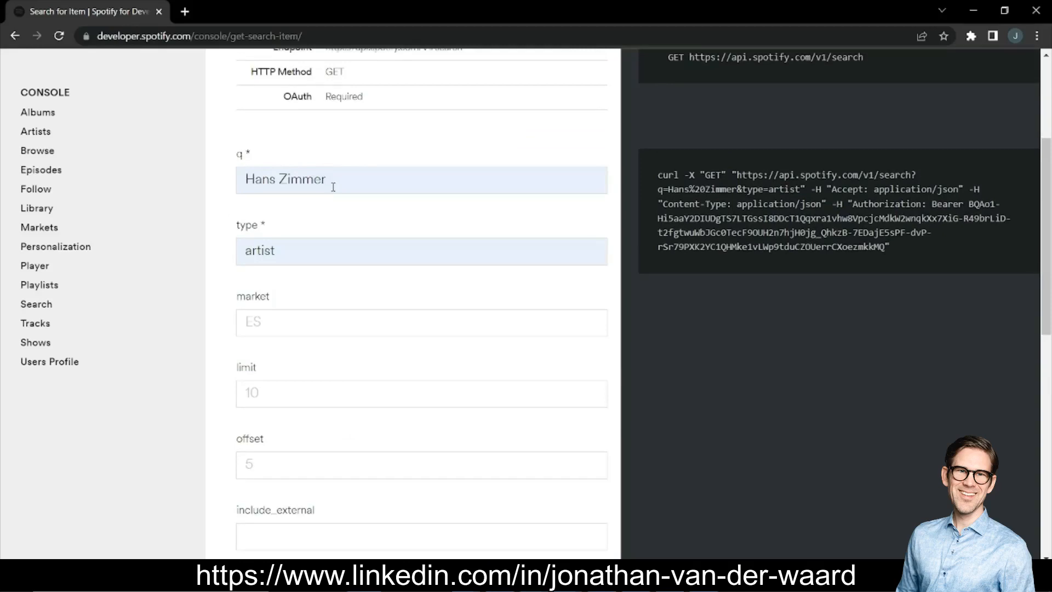
{"action": "scroll", "coordinate": [382, 313], "scroll_direction": "down", "scroll_amount": 1}
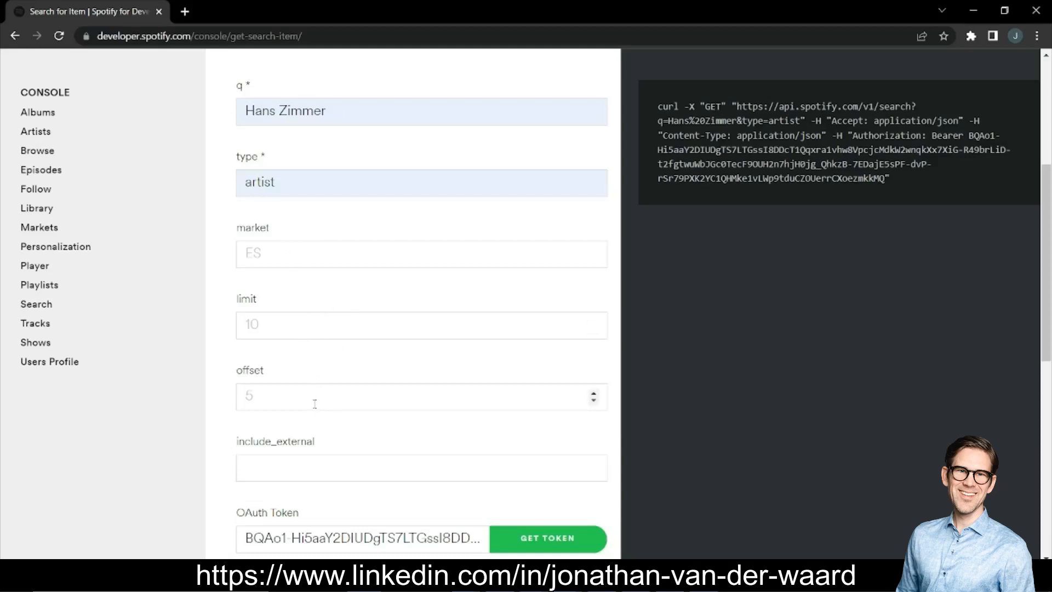
{"action": "left_click", "coordinate": [295, 331]}
{"action": "type", "text": "1"}
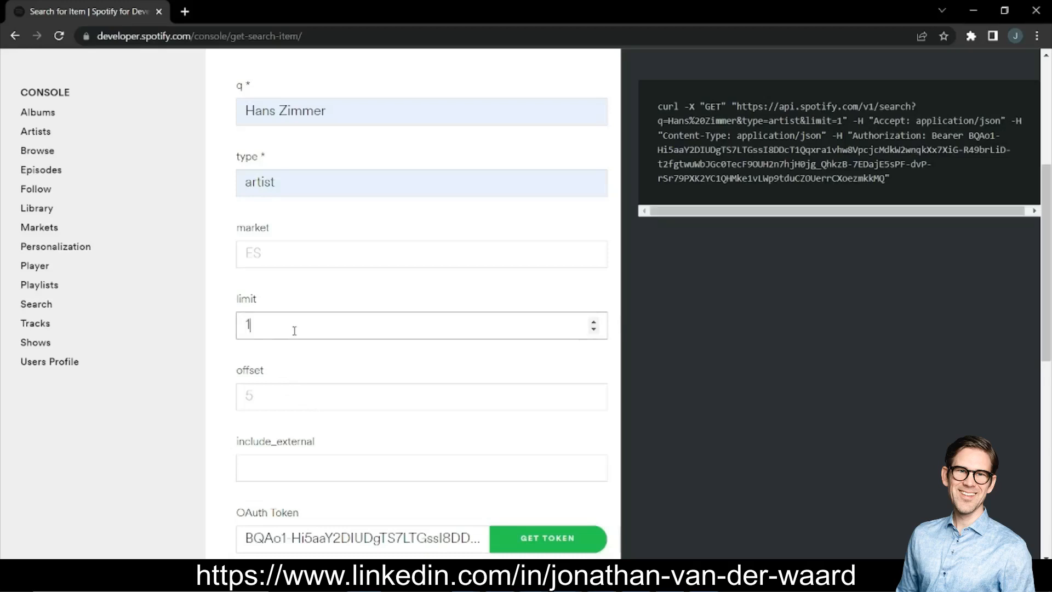
{"action": "left_click", "coordinate": [304, 357]}
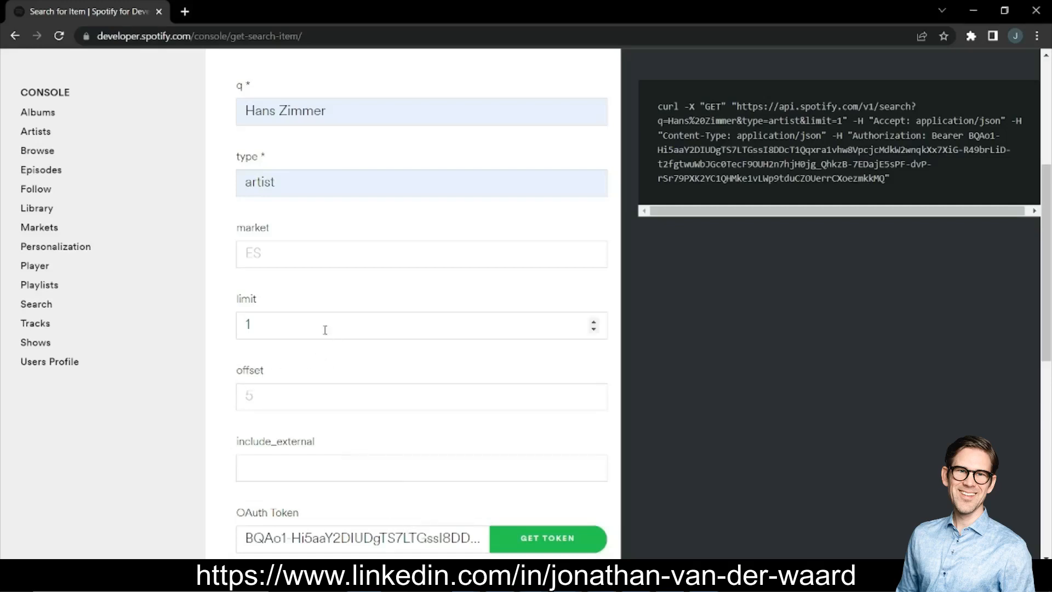
- Request a new OAuth token without any optional scopes and run the search request
{"action": "scroll", "coordinate": [340, 462], "scroll_direction": "down", "scroll_amount": 3}
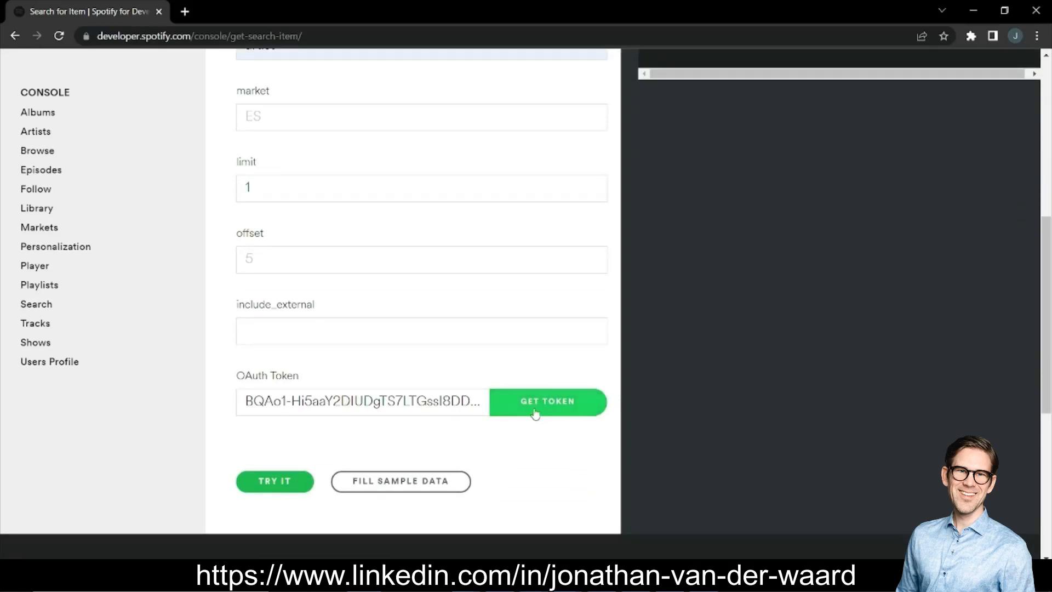
{"action": "left_click", "coordinate": [548, 412]}
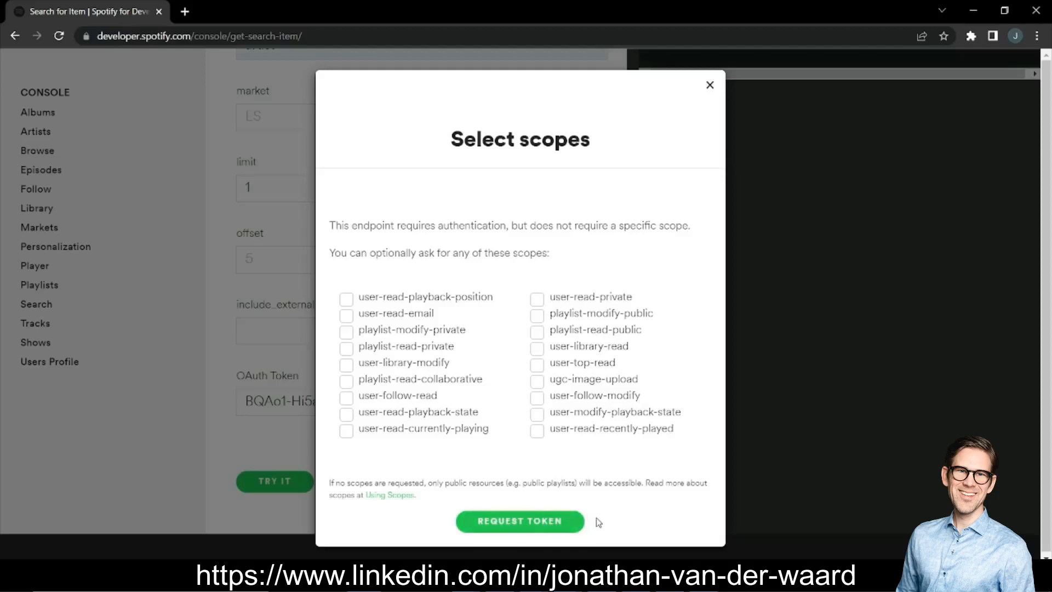
{"action": "left_click", "coordinate": [547, 522]}
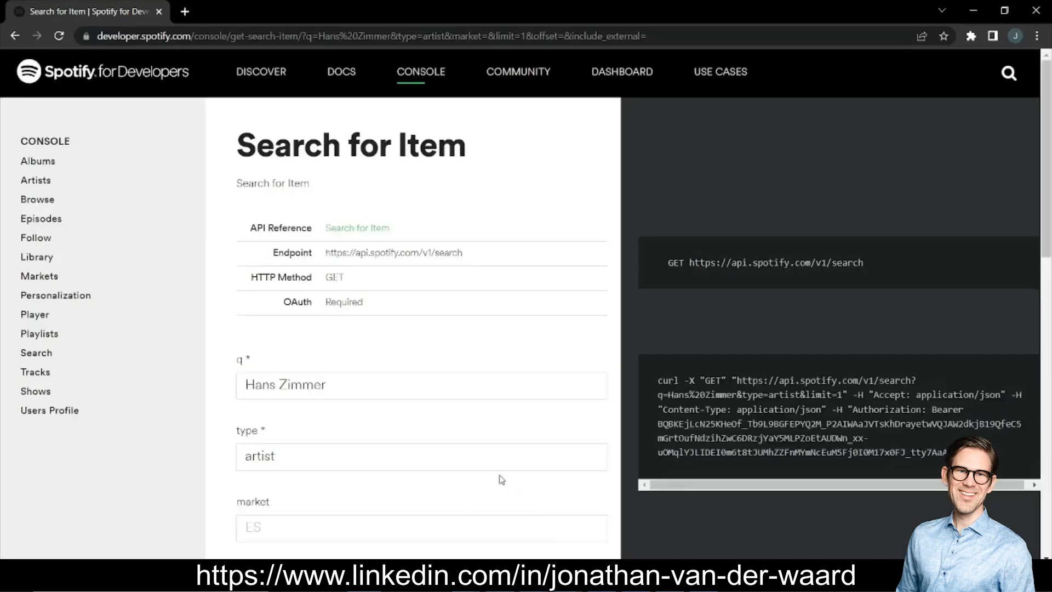
{"action": "scroll", "coordinate": [500, 433], "scroll_direction": "down", "scroll_amount": 9}
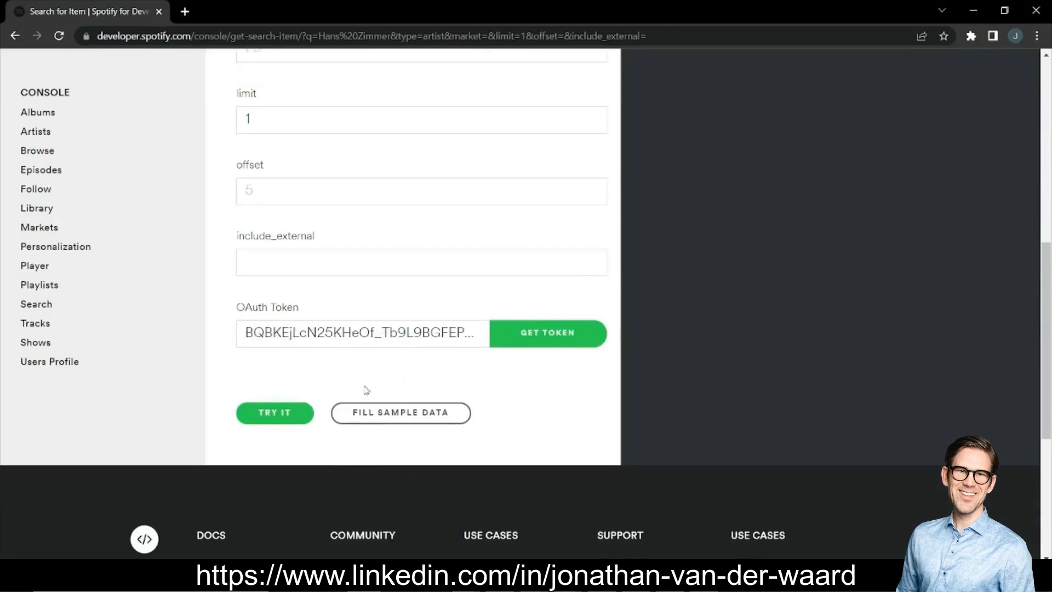
{"action": "left_click", "coordinate": [273, 419]}
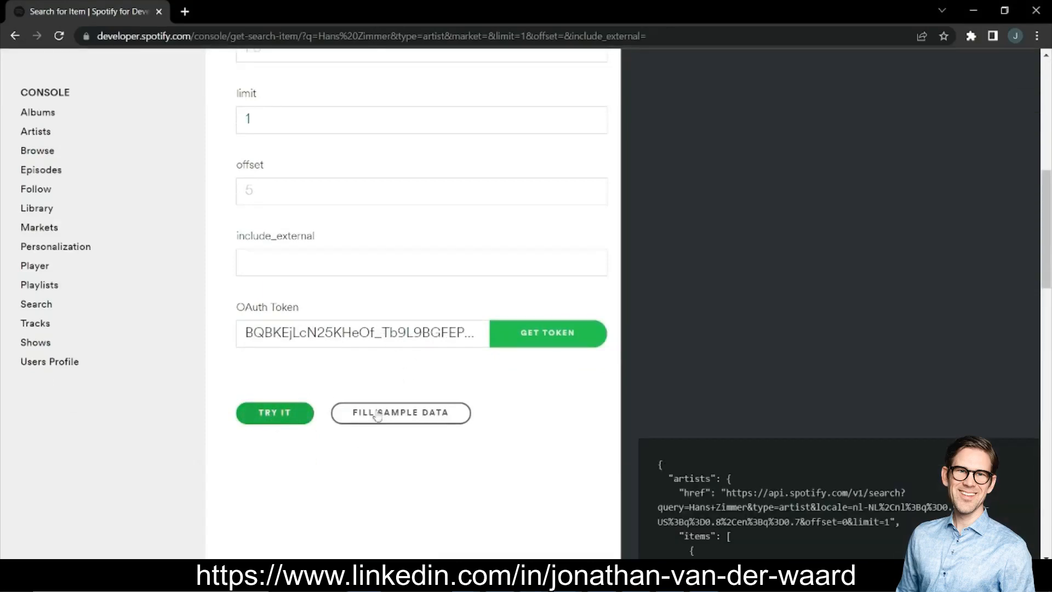
- Copy the curl command's request URL, headers and bearer token into a blank Notepad document, then minimize Notepad
{"action": "scroll", "coordinate": [805, 367], "scroll_direction": "up", "scroll_amount": 1}
{"action": "scroll", "coordinate": [814, 373], "scroll_direction": "up", "scroll_amount": 7}
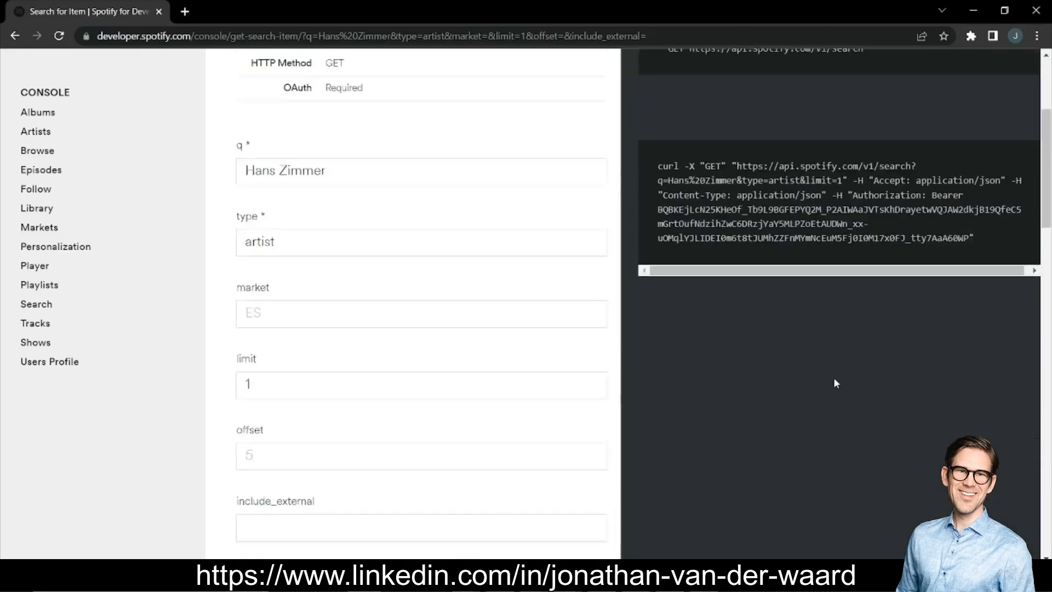
{"action": "scroll", "coordinate": [828, 383], "scroll_direction": "up", "scroll_amount": 2}
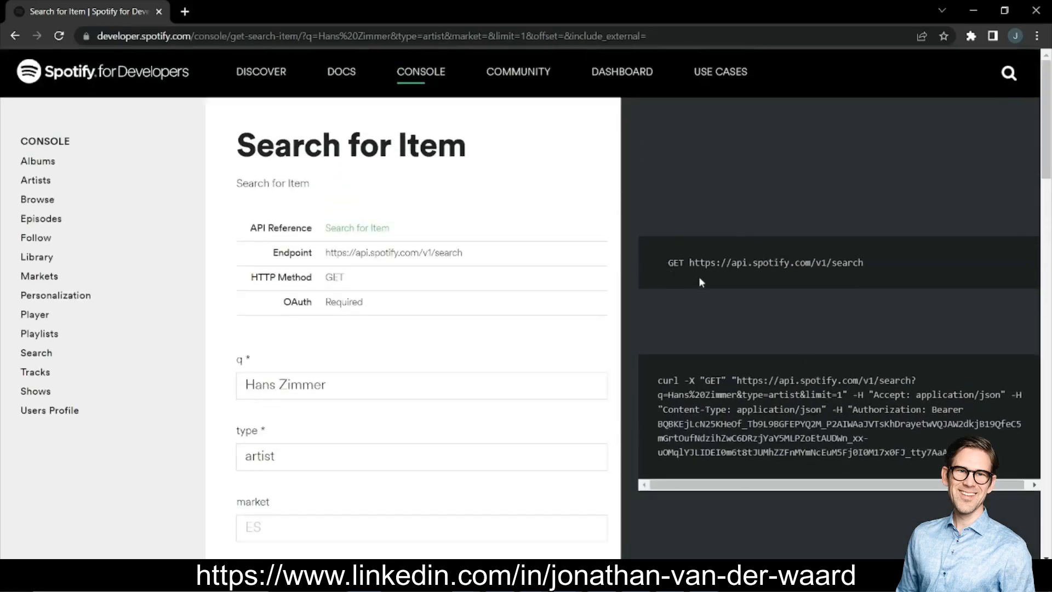
{"action": "scroll", "coordinate": [937, 296], "scroll_direction": "down", "scroll_amount": 3}
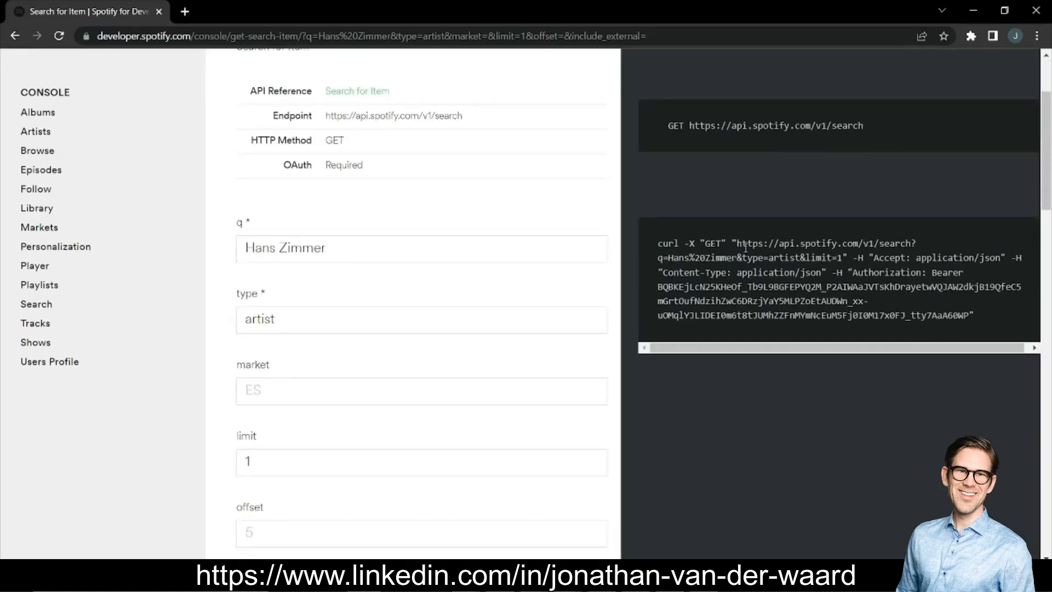
{"action": "left_click_drag", "start_coordinate": [736, 244], "coordinate": [966, 321]}
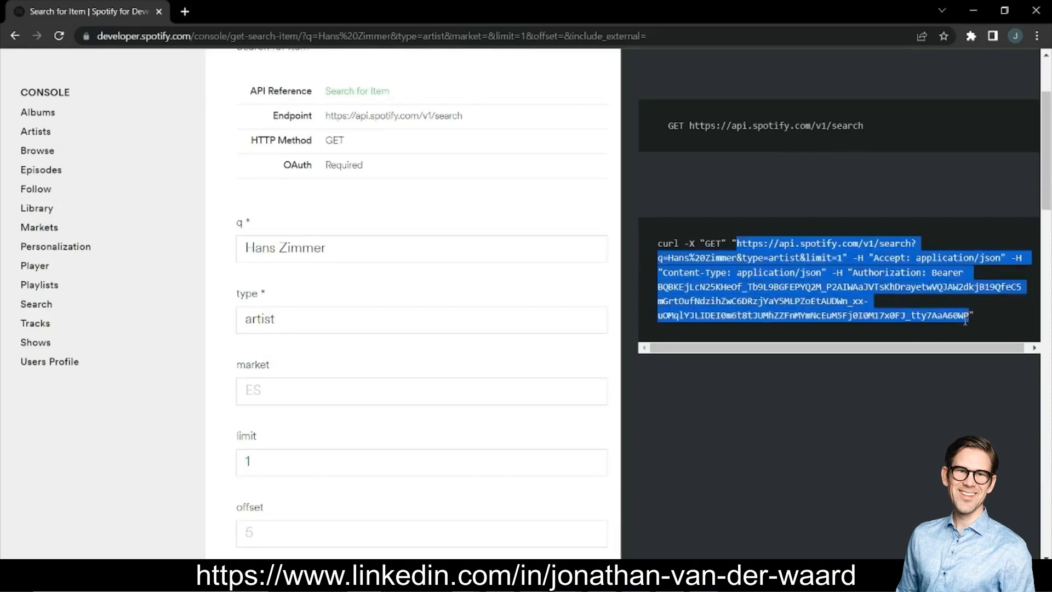
{"action": "right_click", "coordinate": [807, 245]}
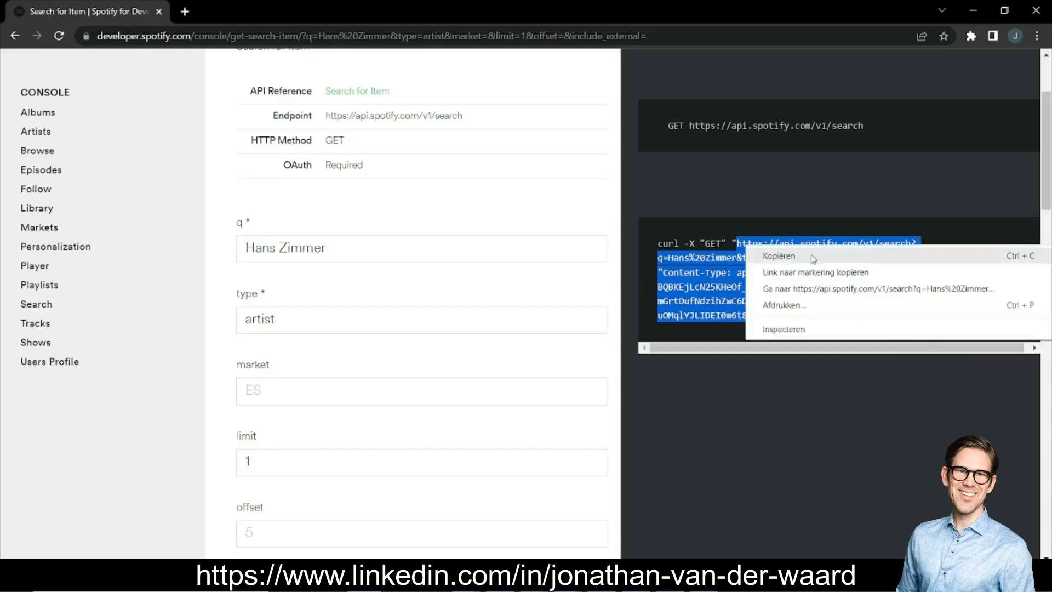
{"action": "left_click", "coordinate": [812, 254]}
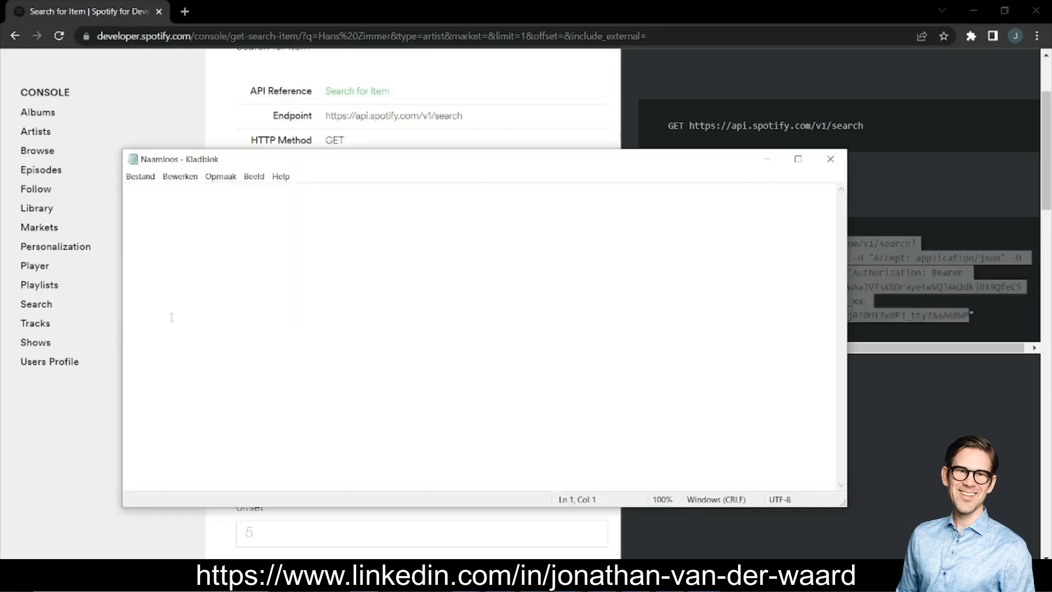
{"action": "key", "text": "ctrl+v"}
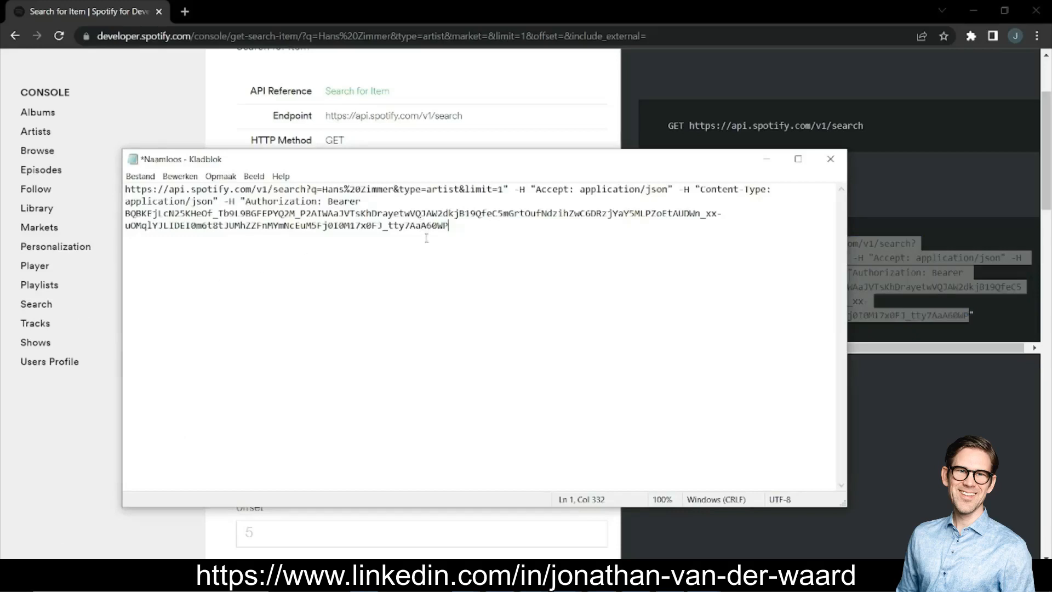
{"action": "left_click", "coordinate": [770, 164]}
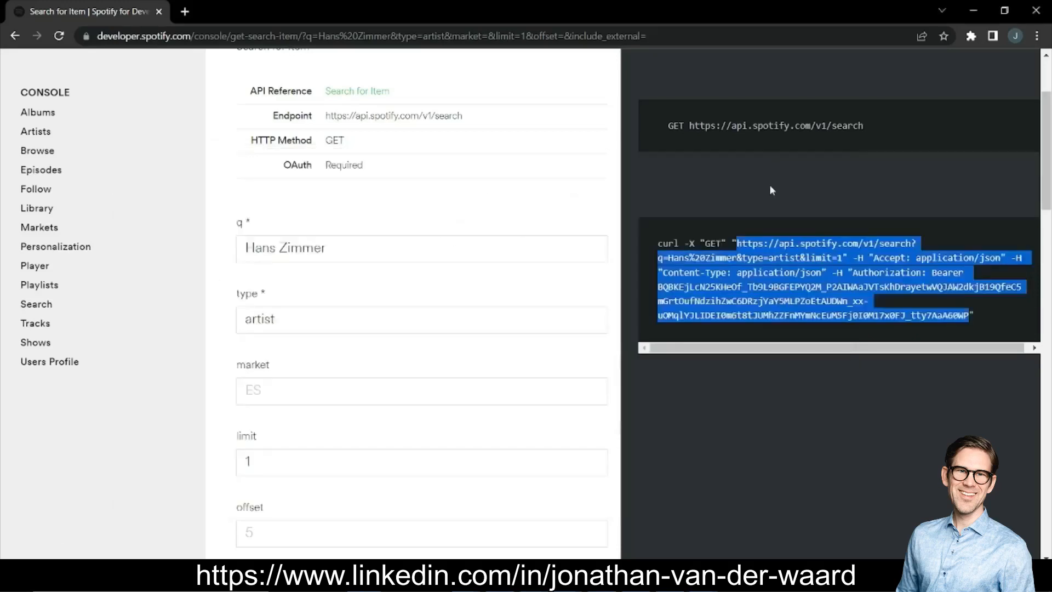
- Examine the JSON response's followers, genres, images and popularity, and select the artist's id value
{"action": "left_click", "coordinate": [1002, 305]}
{"action": "left_click_drag", "start_coordinate": [1047, 208], "coordinate": [1047, 361]}
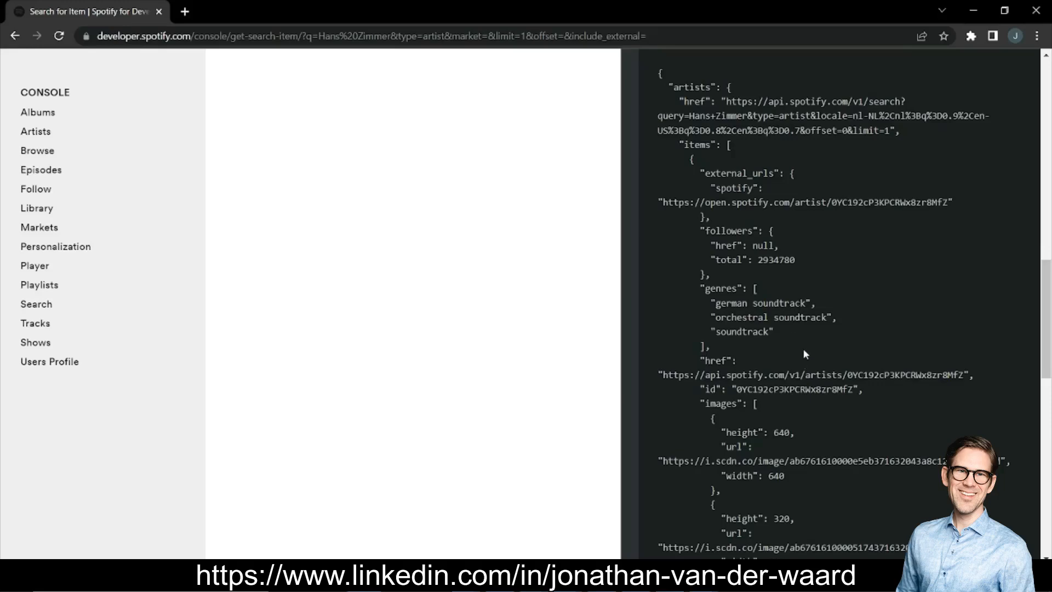
{"action": "scroll", "coordinate": [803, 353], "scroll_direction": "down", "scroll_amount": 5}
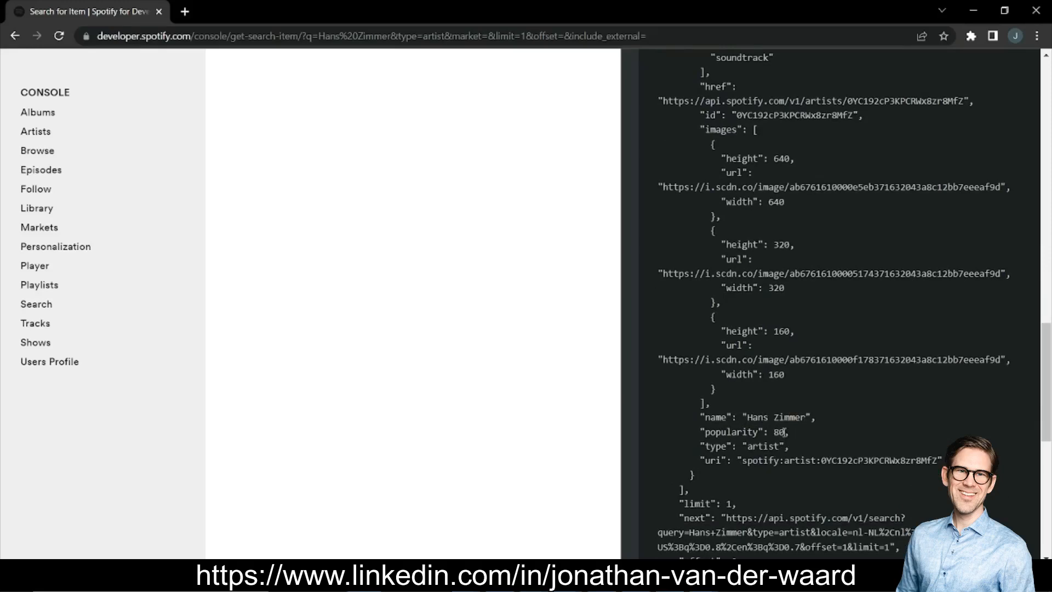
{"action": "scroll", "coordinate": [876, 436], "scroll_direction": "up", "scroll_amount": 3}
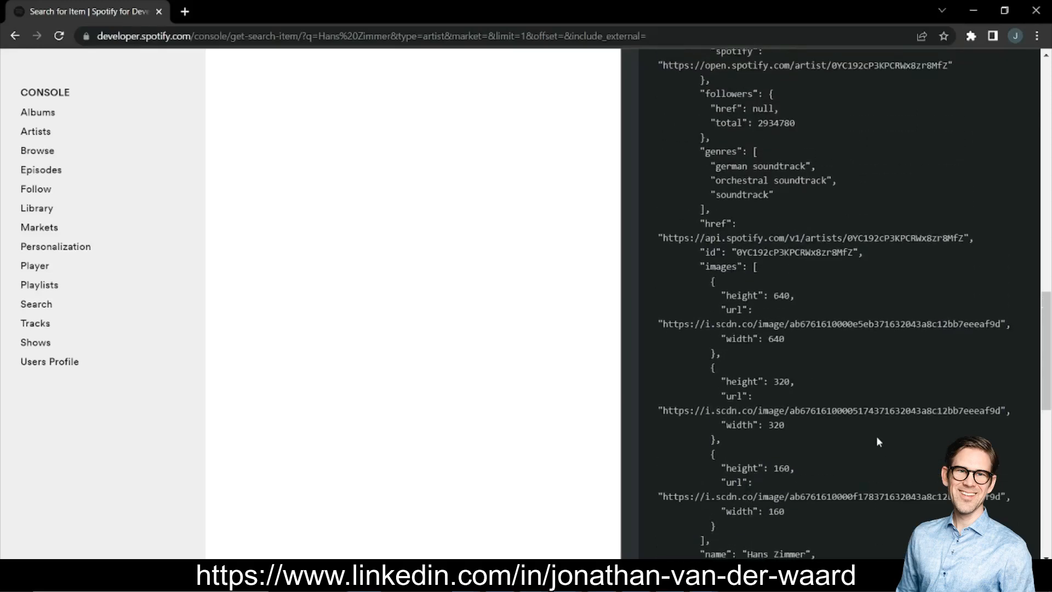
{"action": "scroll", "coordinate": [908, 428], "scroll_direction": "up", "scroll_amount": 3}
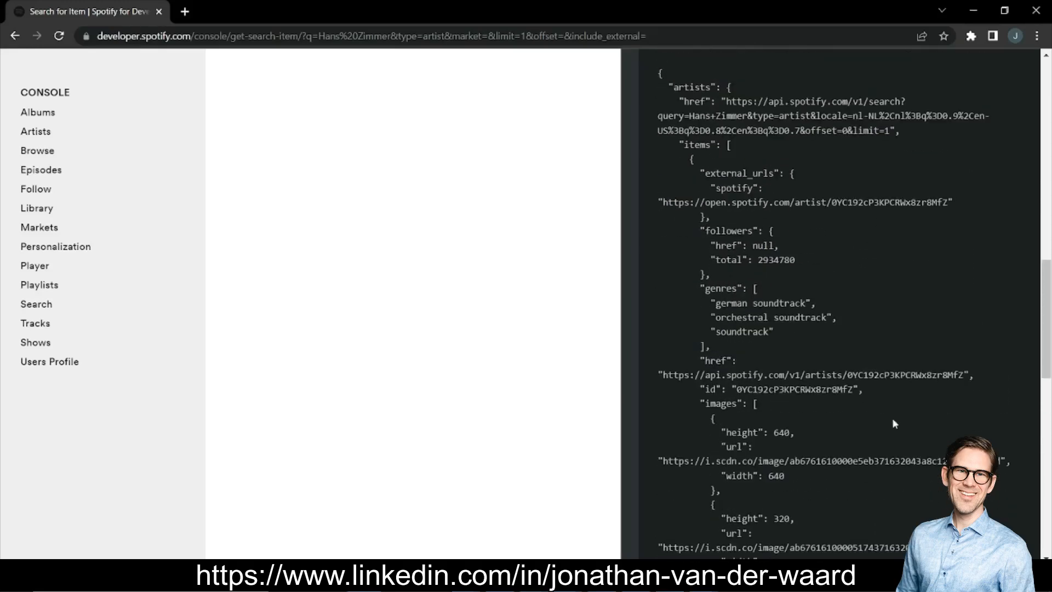
{"action": "double_click", "coordinate": [809, 390]}
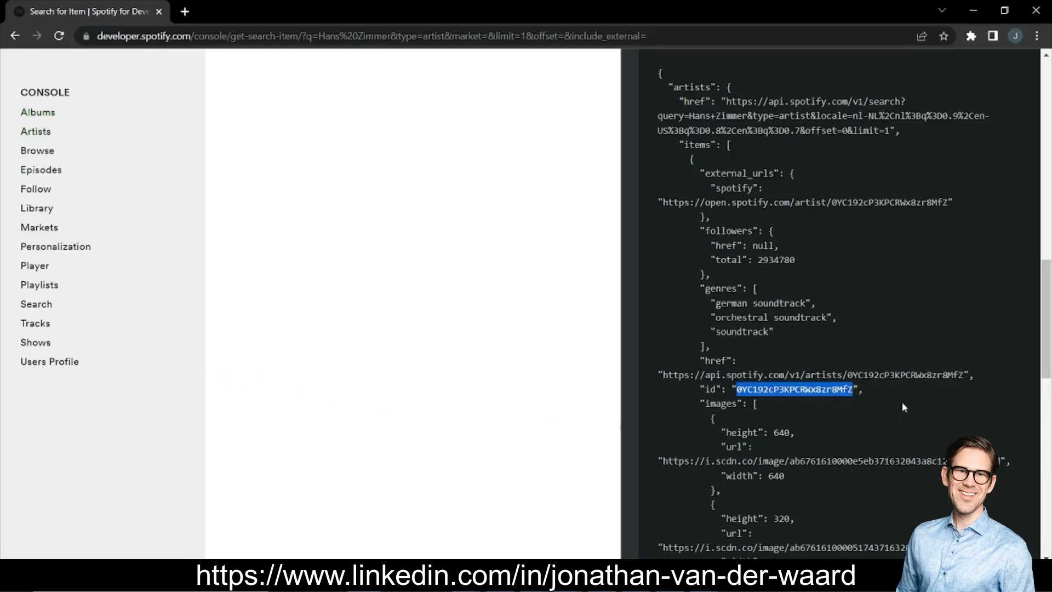
- Select the curl command's text from the request URL through the authorization token
{"action": "scroll", "coordinate": [918, 441], "scroll_direction": "up", "scroll_amount": 15}
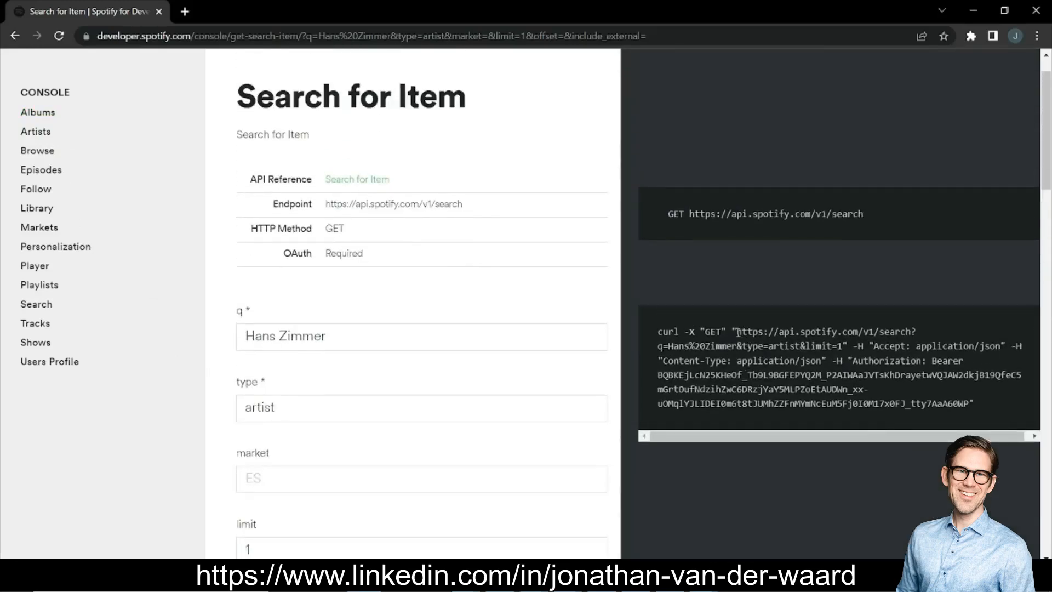
{"action": "left_click_drag", "start_coordinate": [738, 332], "coordinate": [959, 412]}
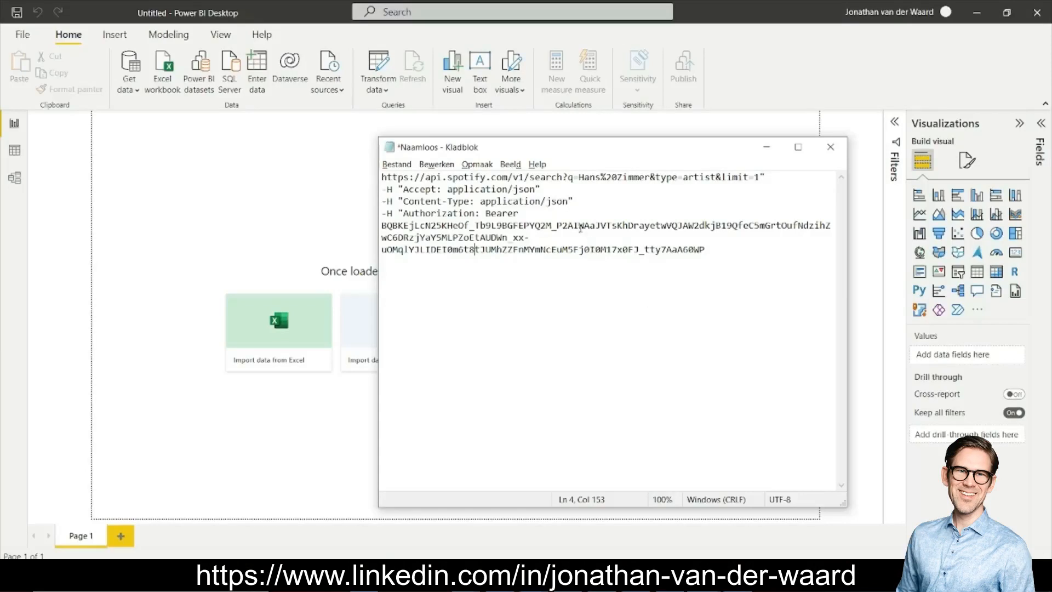
- Select the authorization value from Bearer through the token in Notepad, then switch to Power BI Desktop and open the Power Query Editor
{"action": "left_click_drag", "start_coordinate": [573, 153], "coordinate": [543, 160]}
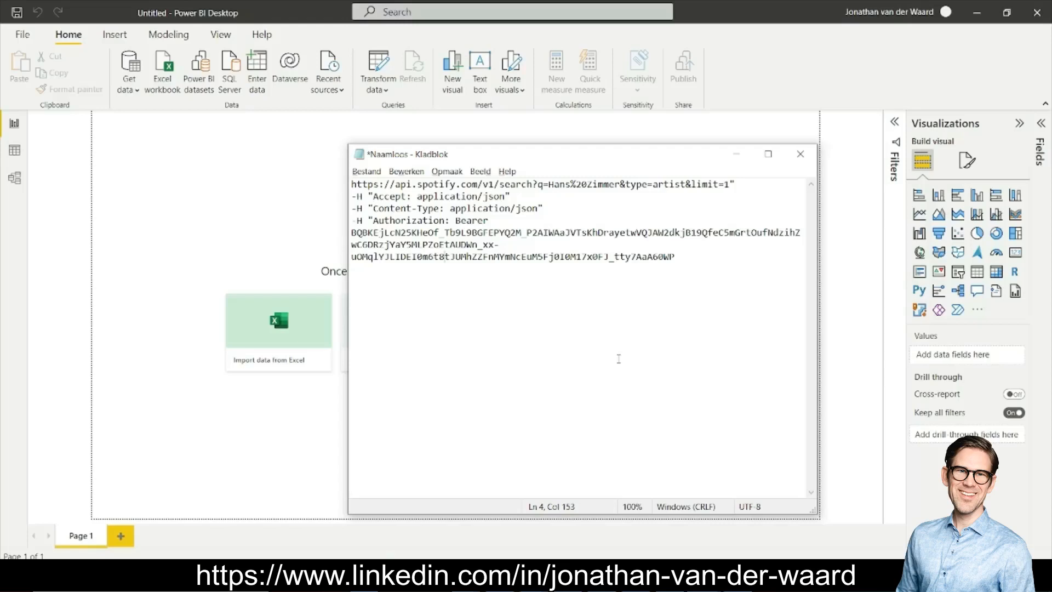
{"action": "left_click_drag", "start_coordinate": [677, 257], "coordinate": [455, 220]}
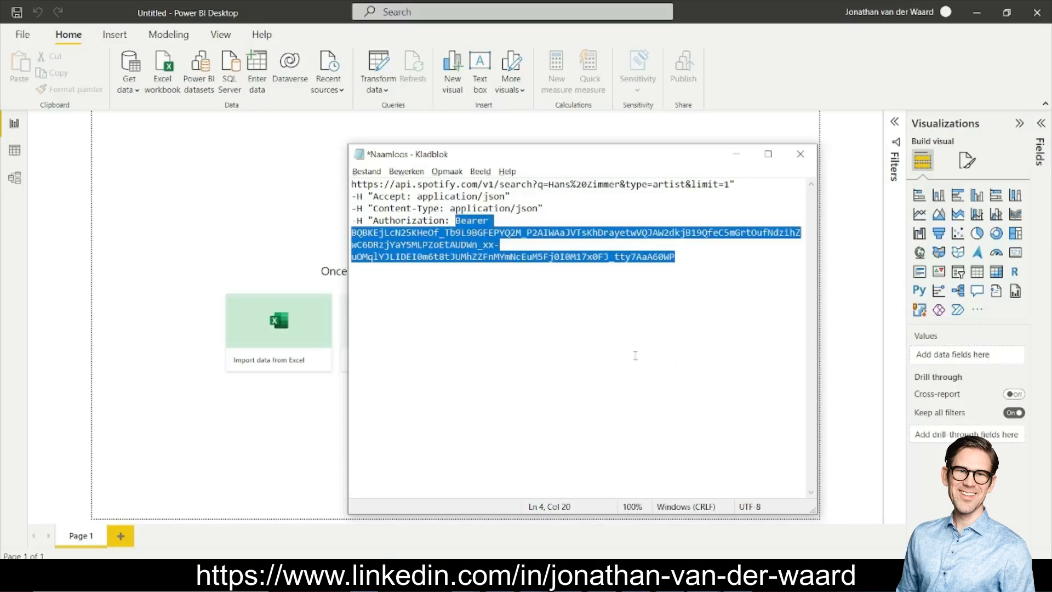
{"action": "left_click", "coordinate": [232, 200]}
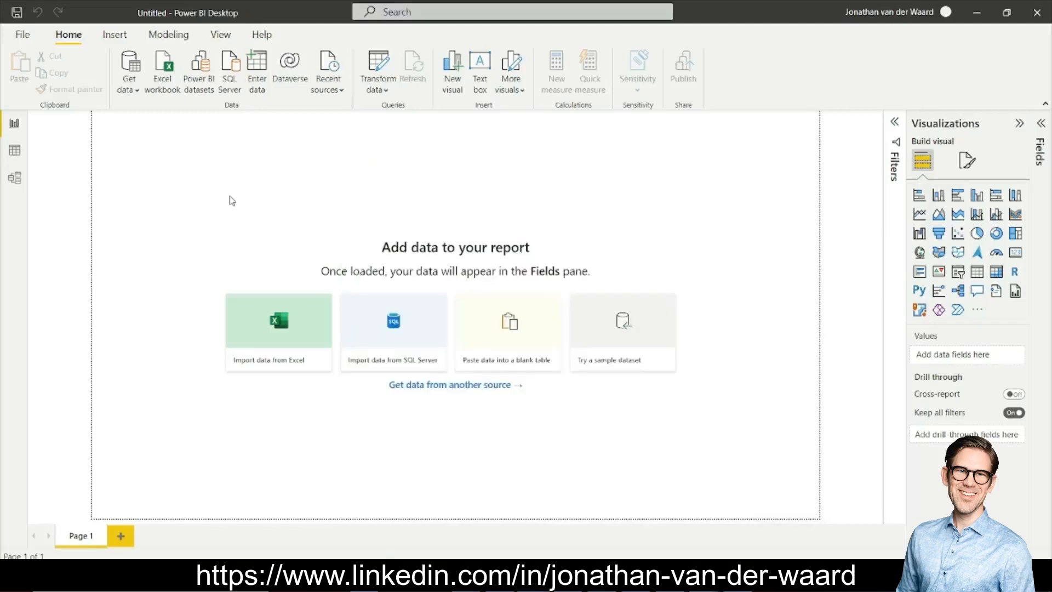
{"action": "left_click", "coordinate": [383, 64]}
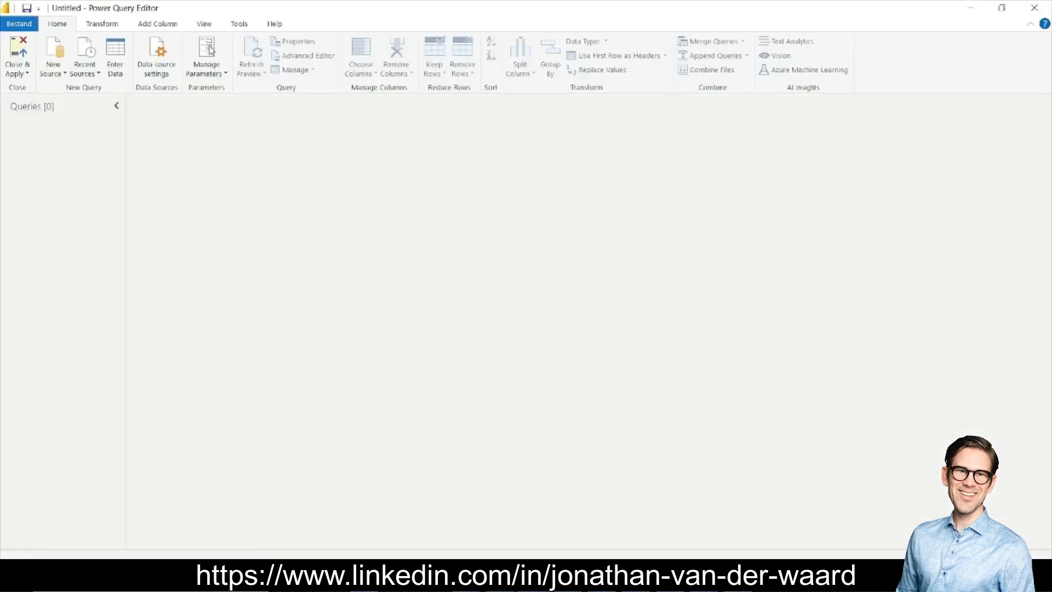
- Create a parameter named Authorization Bearer and paste the bearer token from Notepad as its current value
{"action": "left_click", "coordinate": [210, 50]}
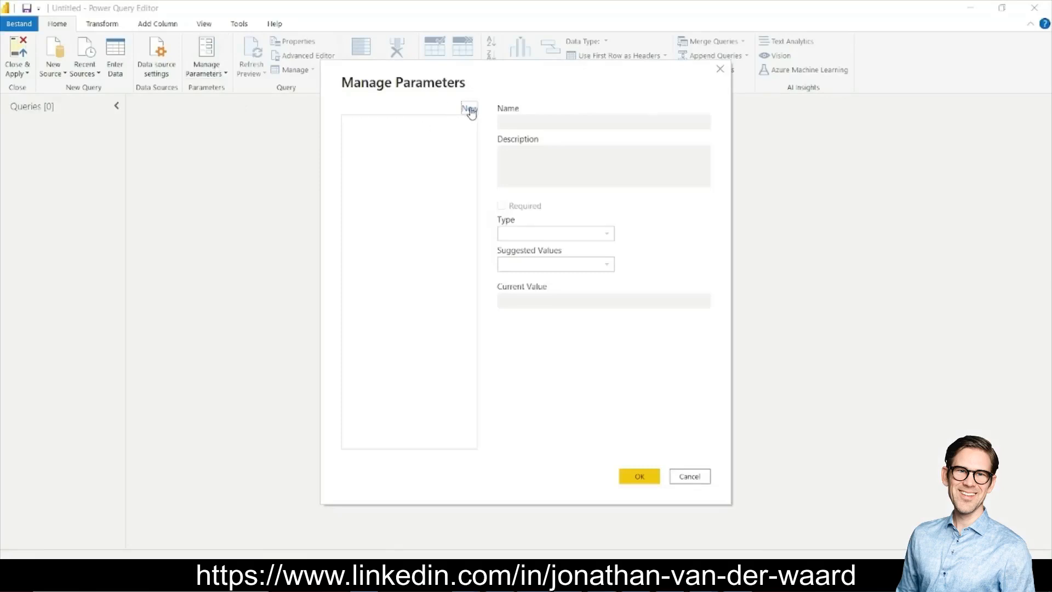
{"action": "left_click", "coordinate": [469, 108]}
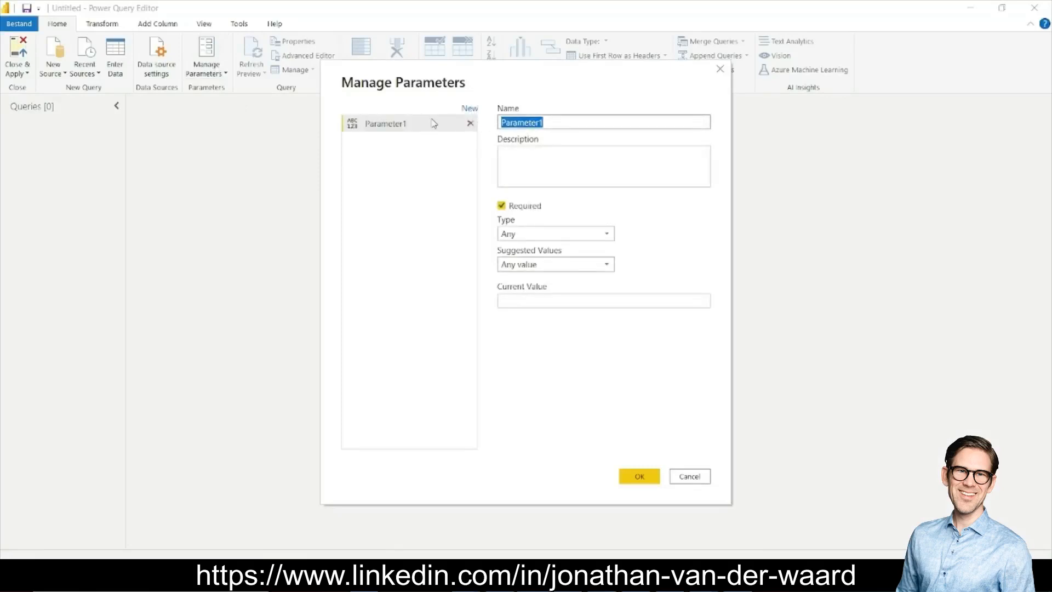
{"action": "type", "text": "Autho"}
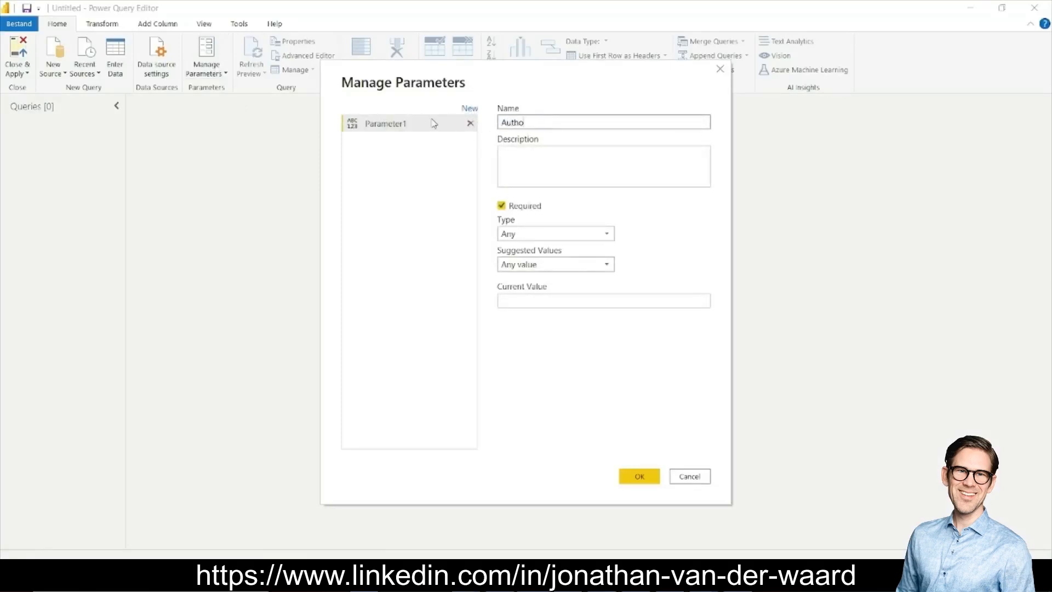
{"action": "type", "text": "rization Bearer"}
{"action": "left_click", "coordinate": [502, 302]}
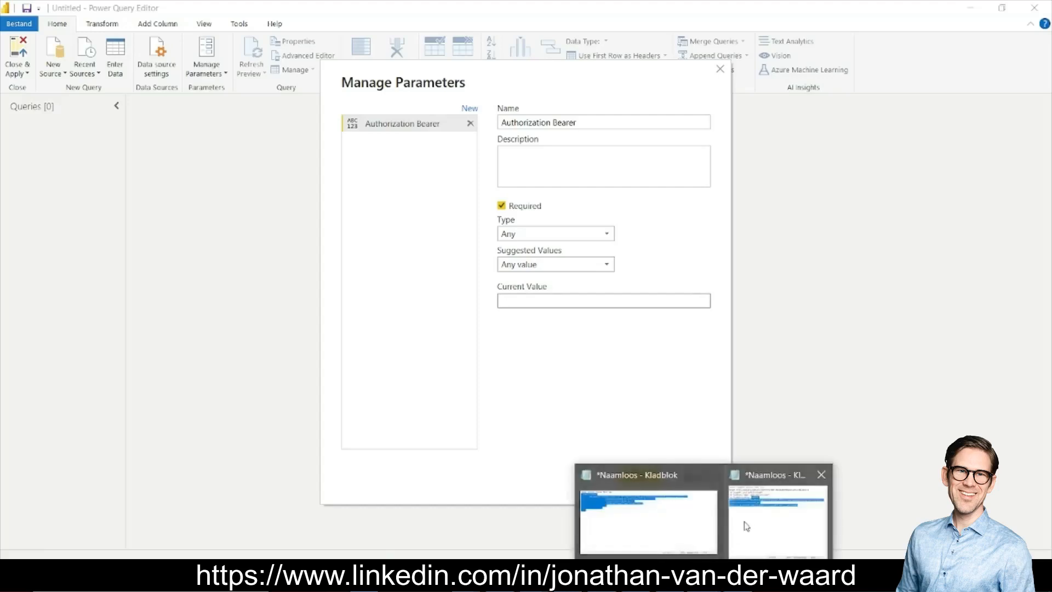
{"action": "left_click", "coordinate": [771, 525]}
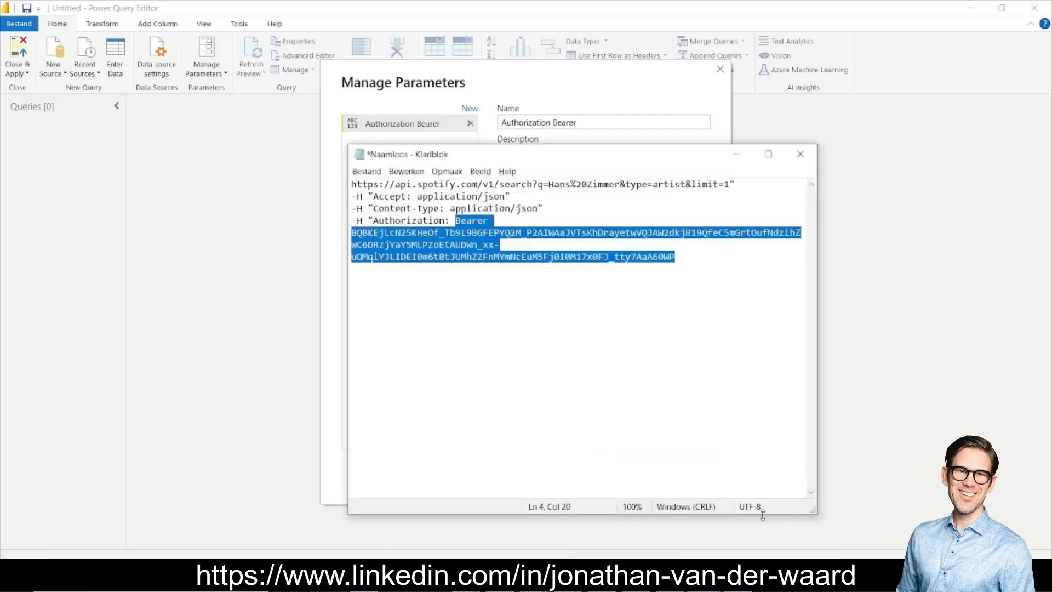
{"action": "left_click", "coordinate": [329, 358]}
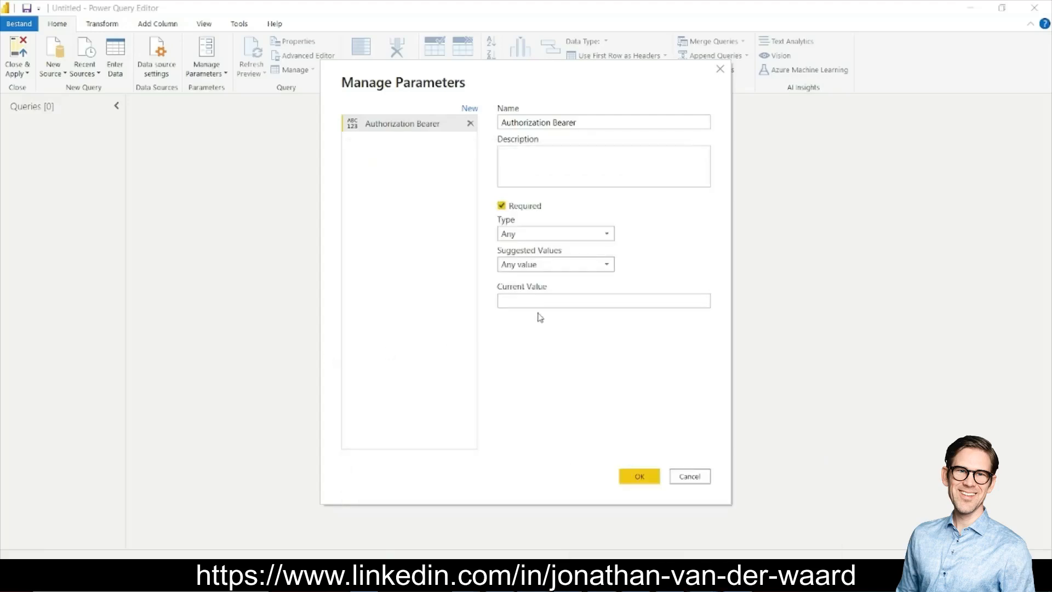
{"action": "key", "text": "ctrl+v"}
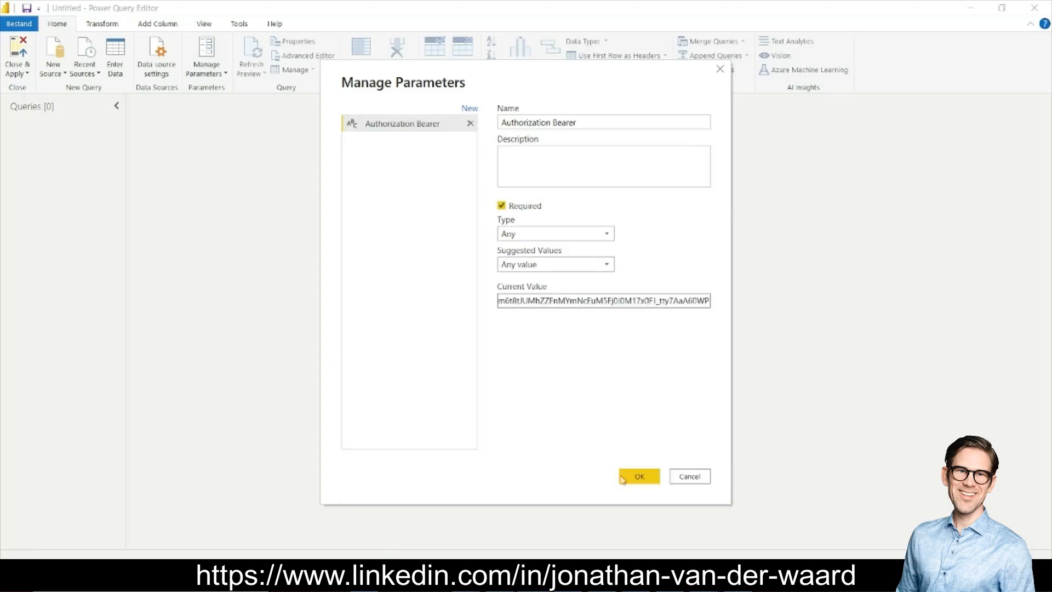
{"action": "left_click", "coordinate": [641, 479]}
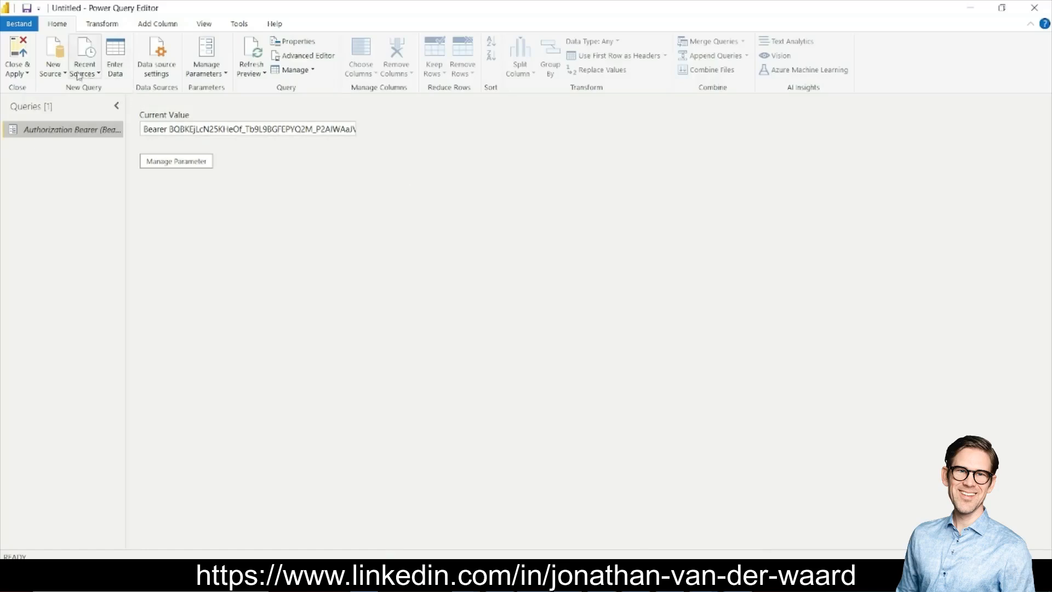
- Create a blank query, and bring up the second Notepad document to copy its selected Json.Document code
{"action": "left_click", "coordinate": [54, 71]}
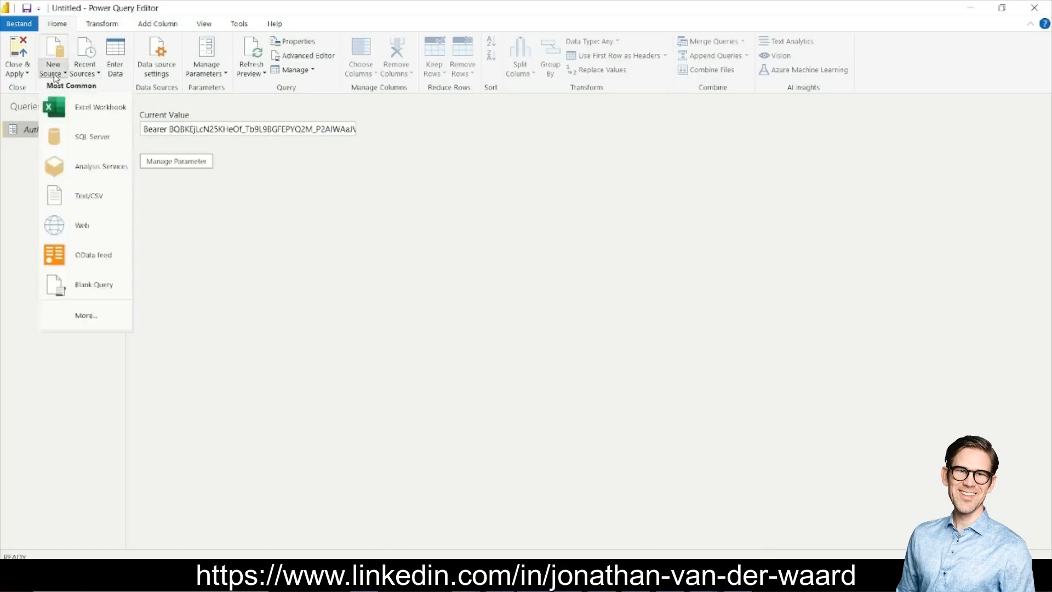
{"action": "left_click", "coordinate": [88, 292]}
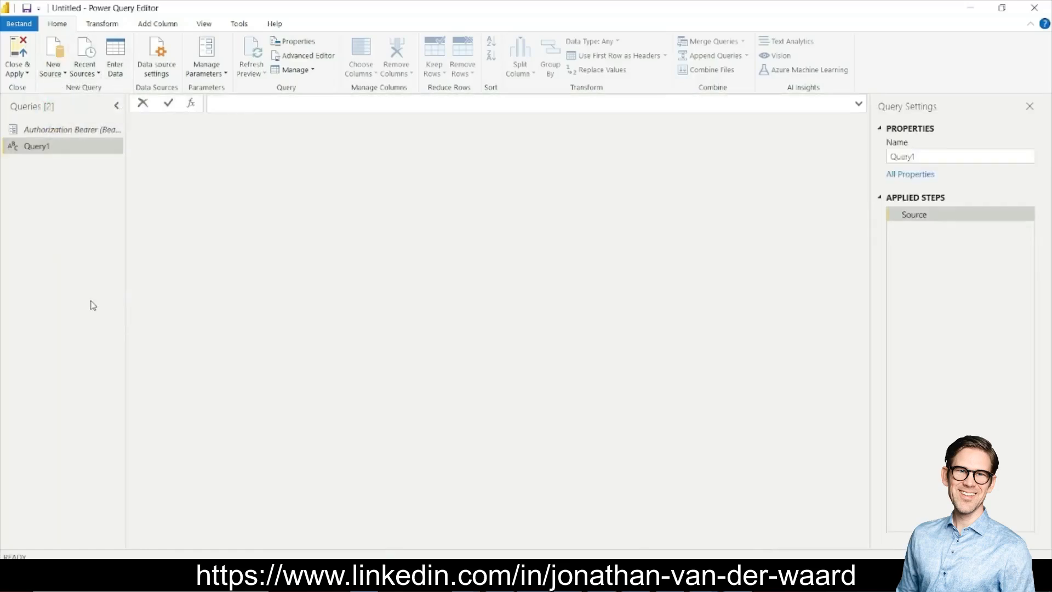
{"action": "left_click", "coordinate": [704, 581]}
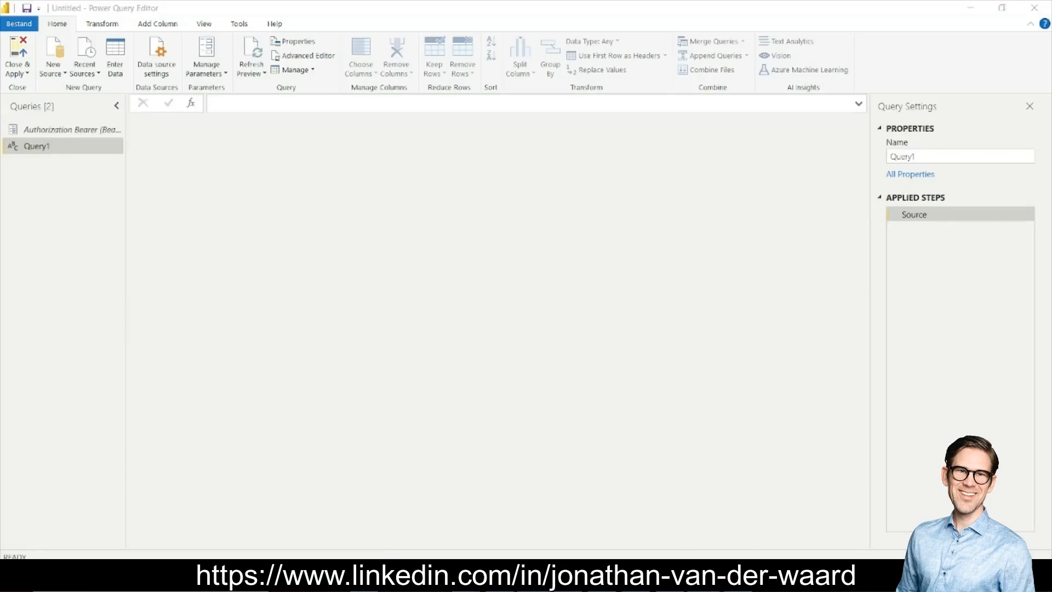
{"action": "left_click", "coordinate": [695, 549]}
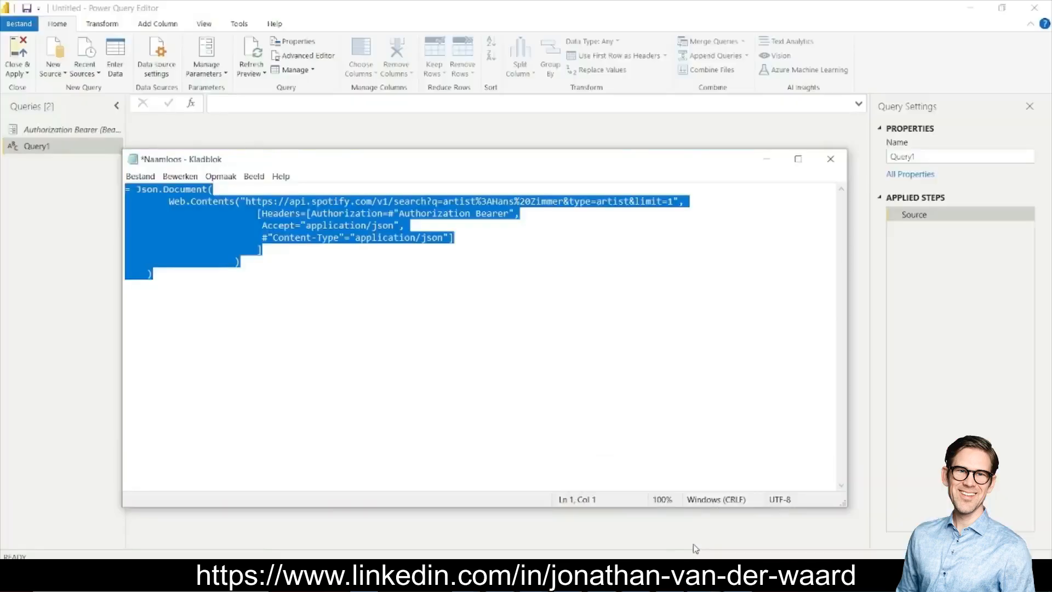
{"action": "left_click", "coordinate": [405, 19]}
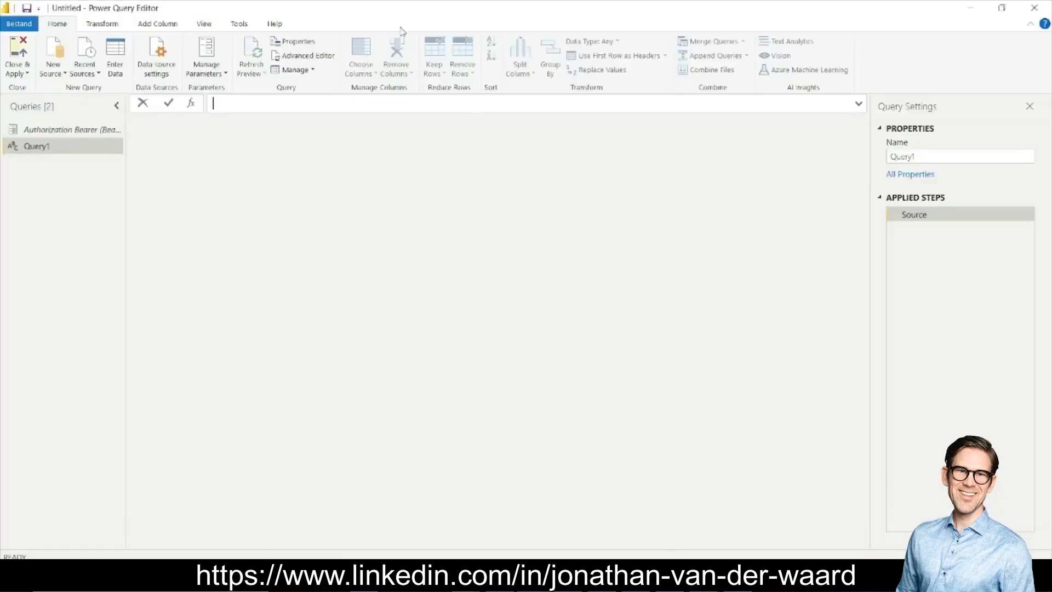
{"action": "left_click", "coordinate": [301, 56]}
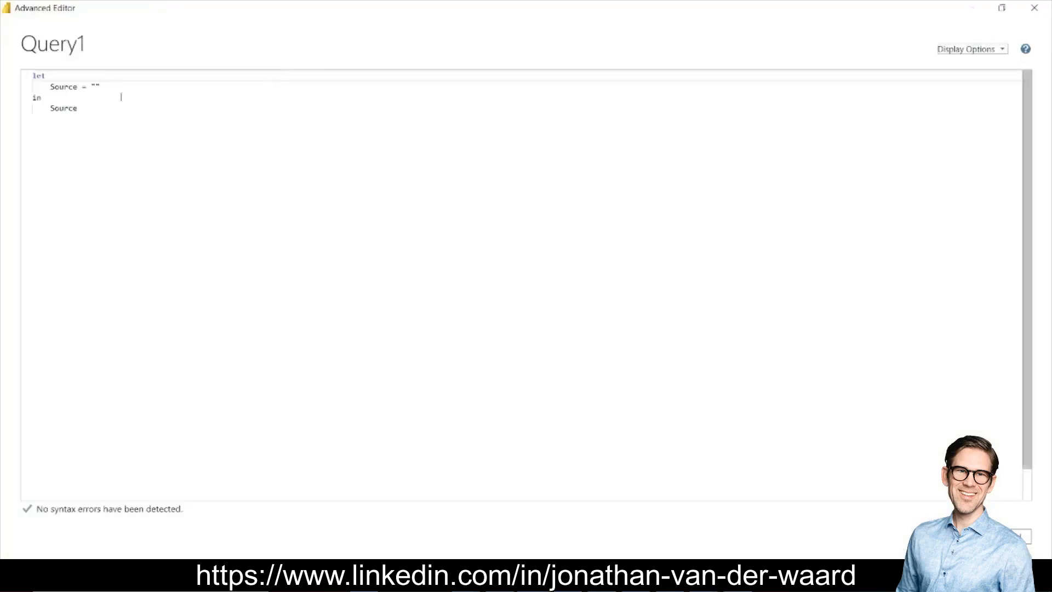
{"action": "left_click_drag", "start_coordinate": [83, 87], "coordinate": [102, 86]}
{"action": "type", "text": "= Json.Document( Web.Contents(\"https://api.spotify.com/v1/search?q=artist%3AHans%20Zimmer&type=artist&limit=1\", [Headers=[Authorization=#\"Authorization Bearer\", Accept=\"application/json\", #\"Content-Type\"=\"application/json\"] ] ) )"}
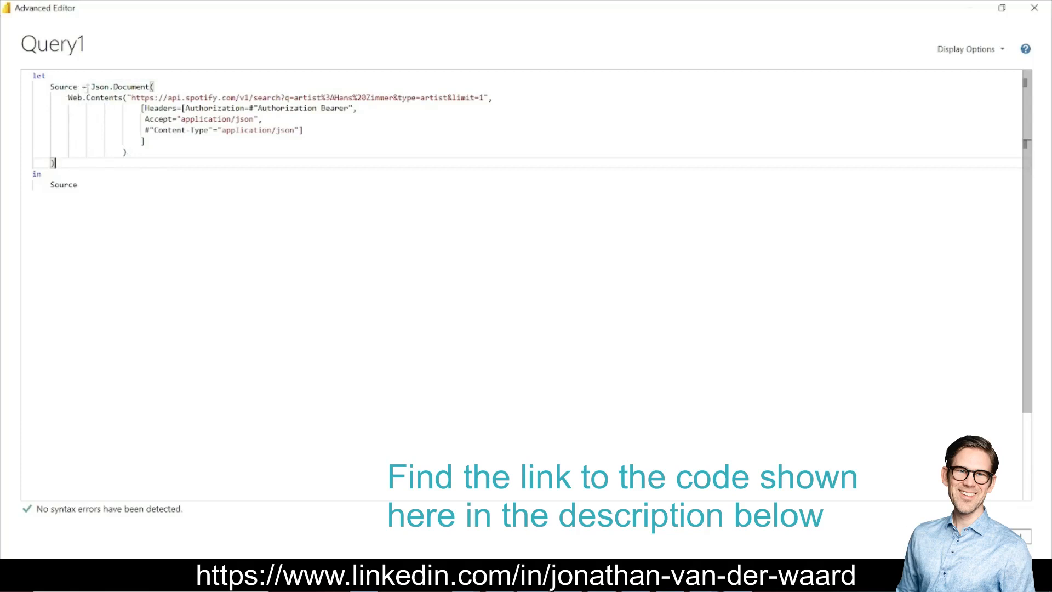
- Examine the Json.Document function and the request URL inside Web.Contents in the query code
{"action": "left_click_drag", "start_coordinate": [91, 86], "coordinate": [152, 86]}
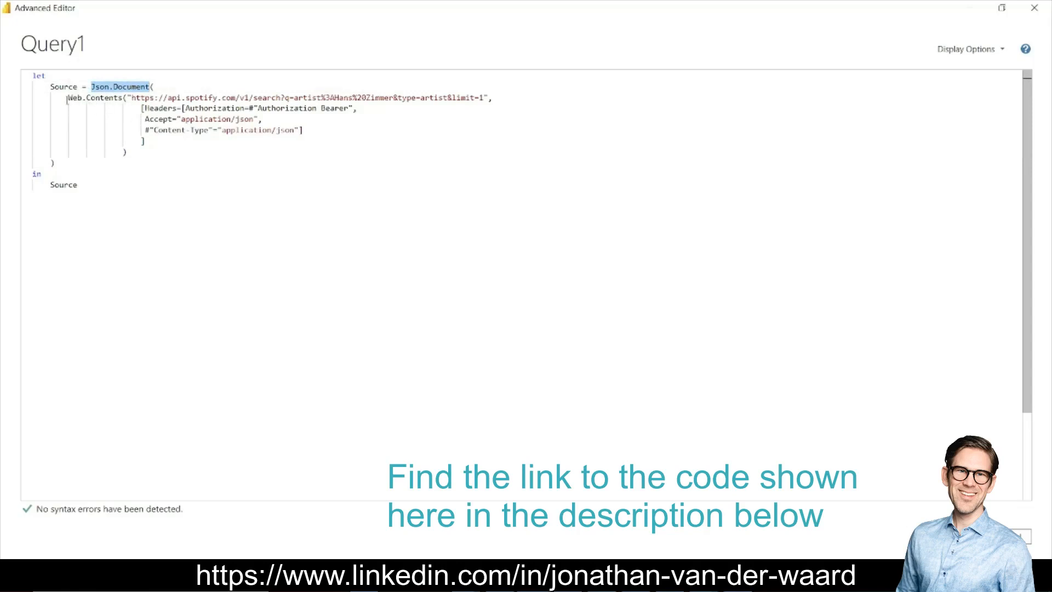
{"action": "left_click", "coordinate": [126, 99]}
{"action": "left_click_drag", "start_coordinate": [132, 98], "coordinate": [485, 97]}
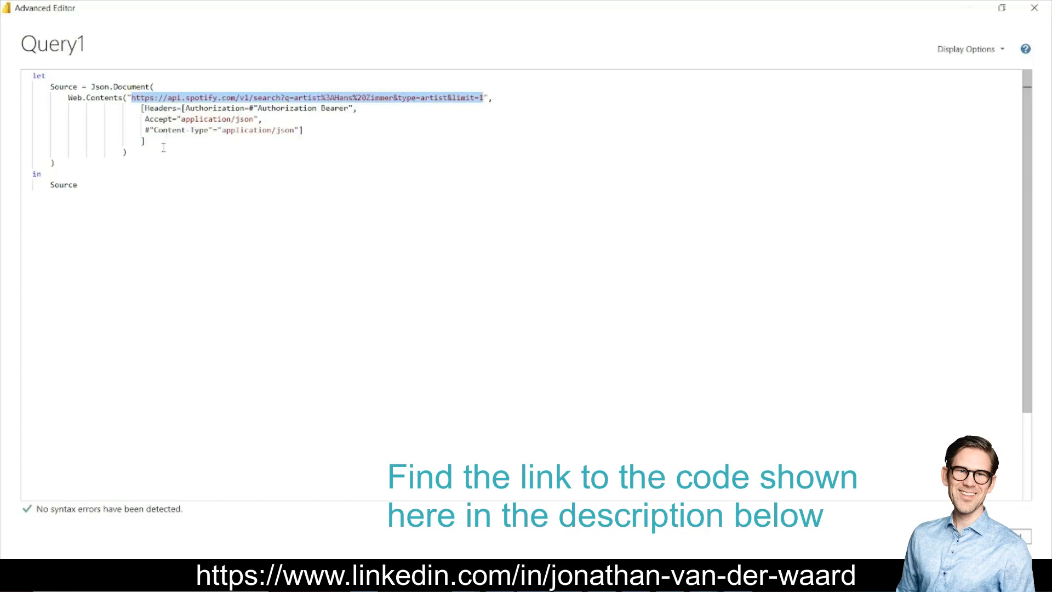
- Insert a line break after "Headers=", review the Authorization and Accept header lines, and apply the query code
{"action": "left_click", "coordinate": [180, 108]}
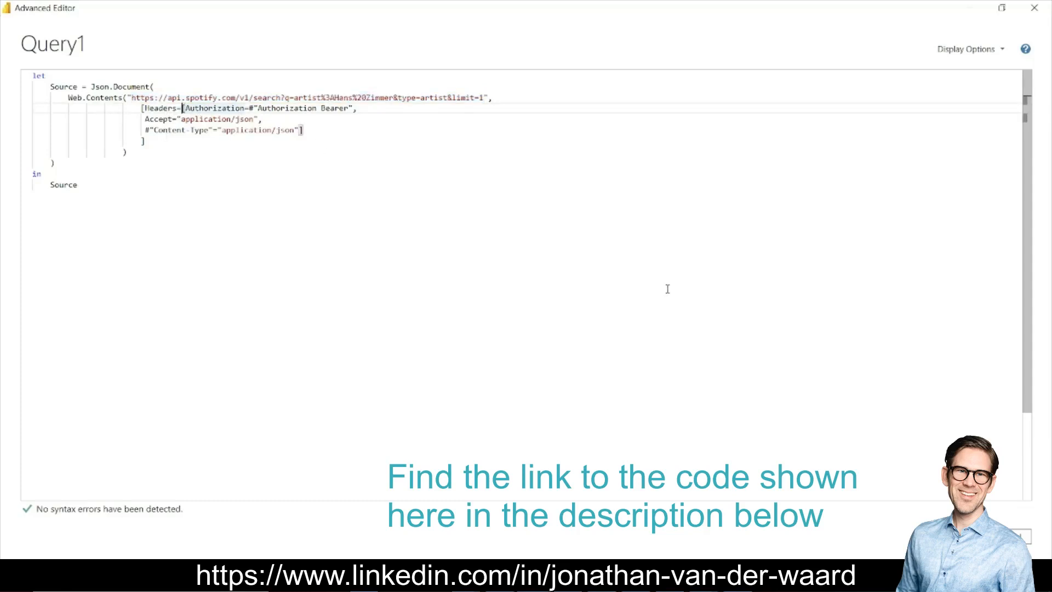
{"action": "key", "text": "Return"}
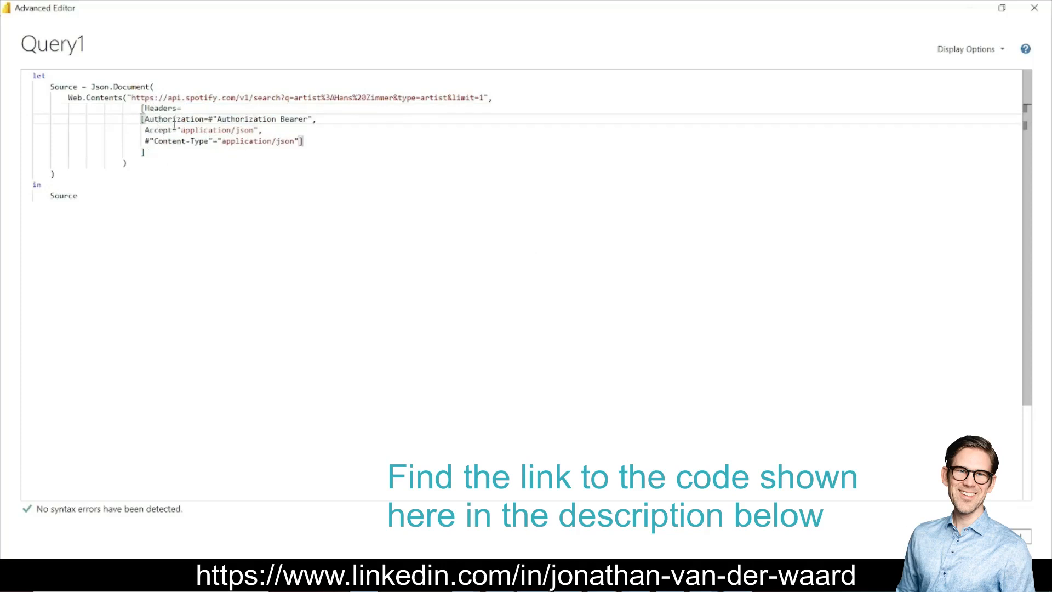
{"action": "left_click", "coordinate": [220, 119]}
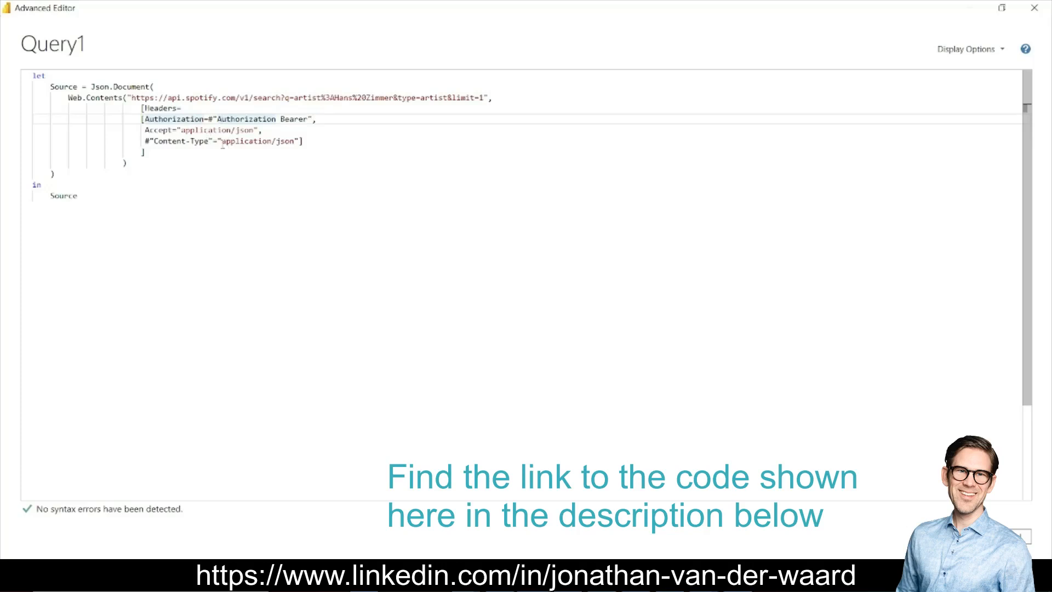
{"action": "left_click", "coordinate": [159, 131]}
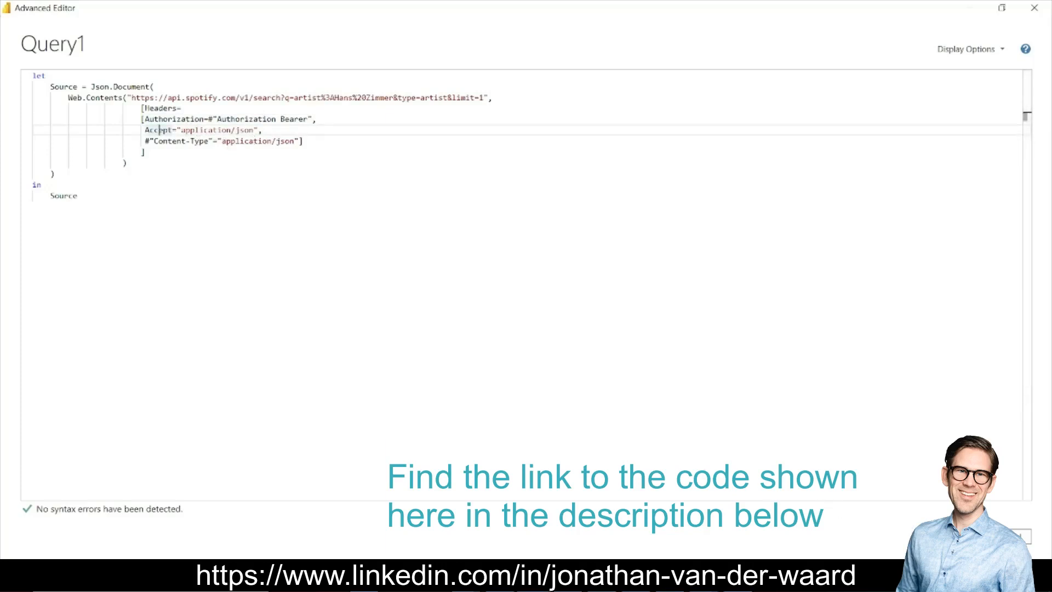
{"action": "left_click", "coordinate": [958, 537]}
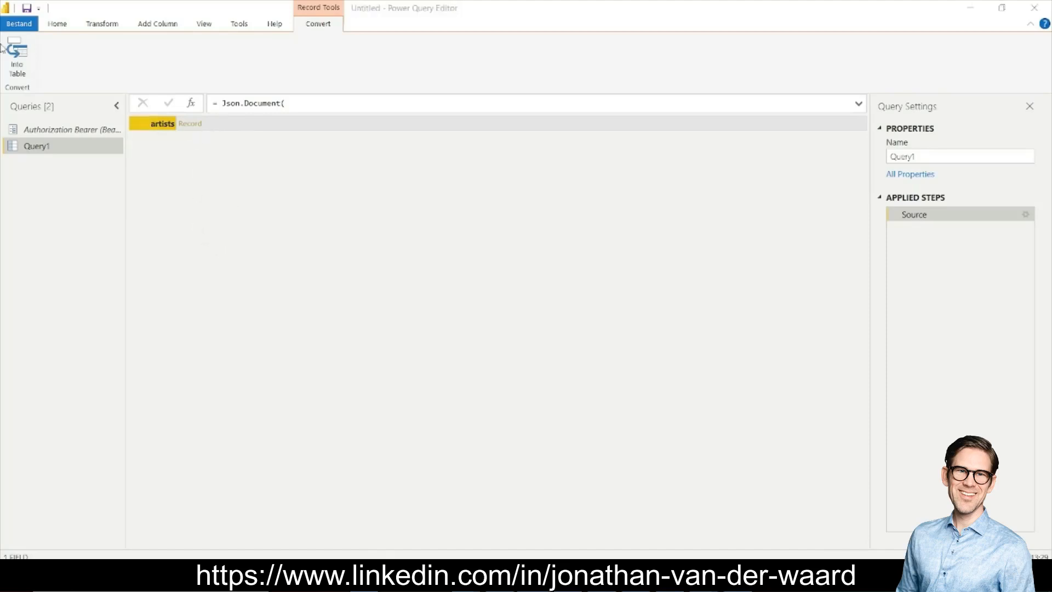
- Convert the artists response into a table and drill down through its Value record and items list to the artist record
{"action": "left_click", "coordinate": [17, 62]}
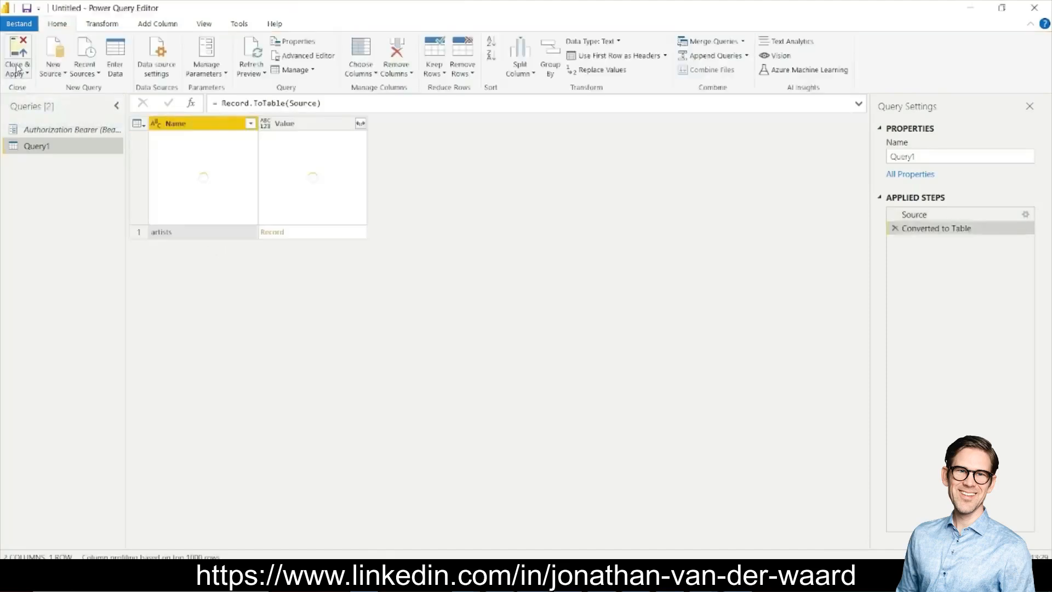
{"action": "left_click", "coordinate": [274, 233]}
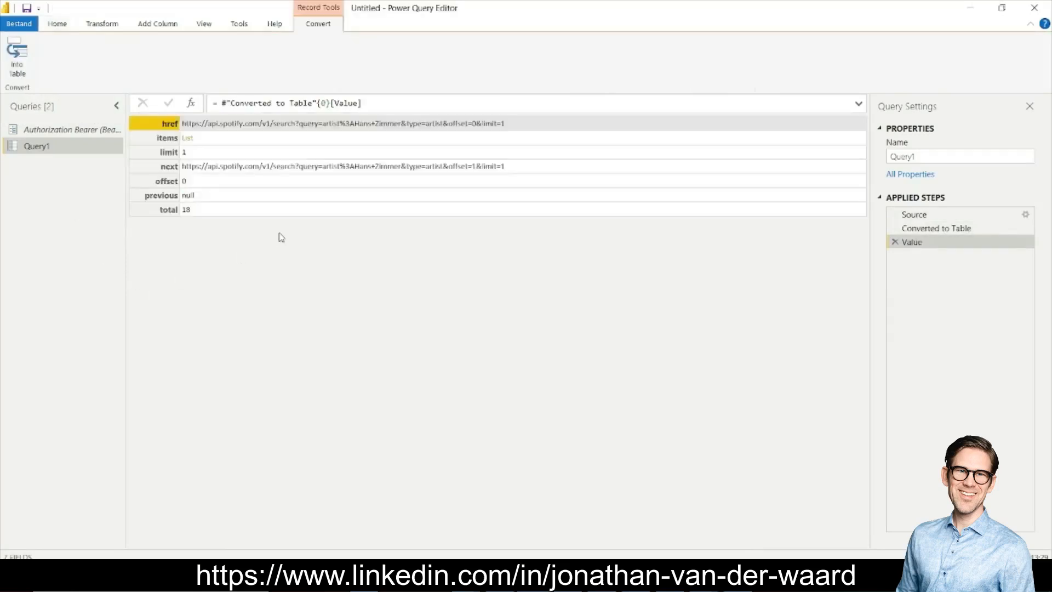
{"action": "left_click", "coordinate": [190, 140]}
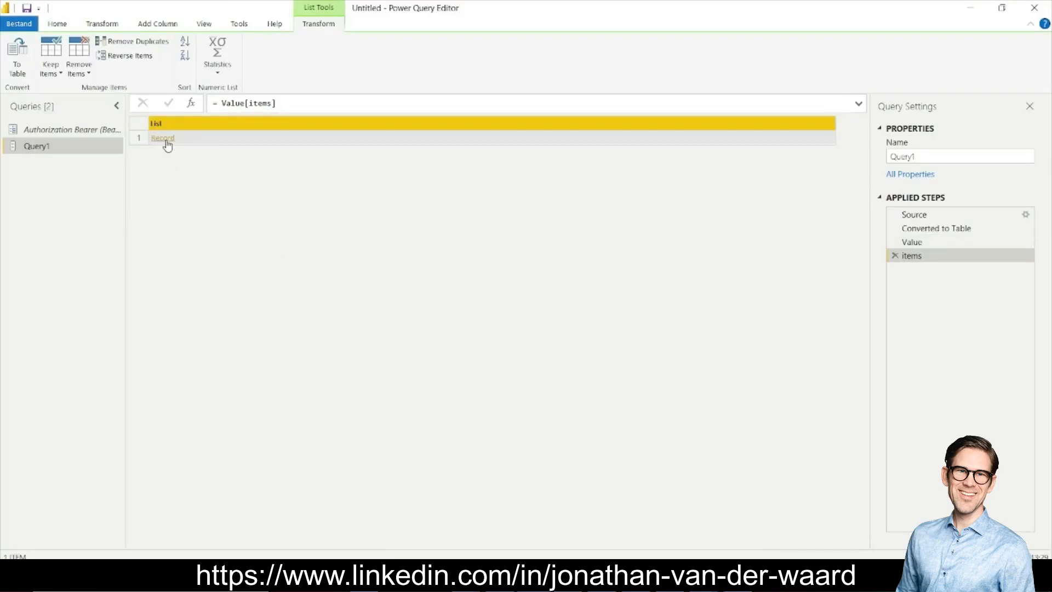
{"action": "left_click", "coordinate": [166, 141]}
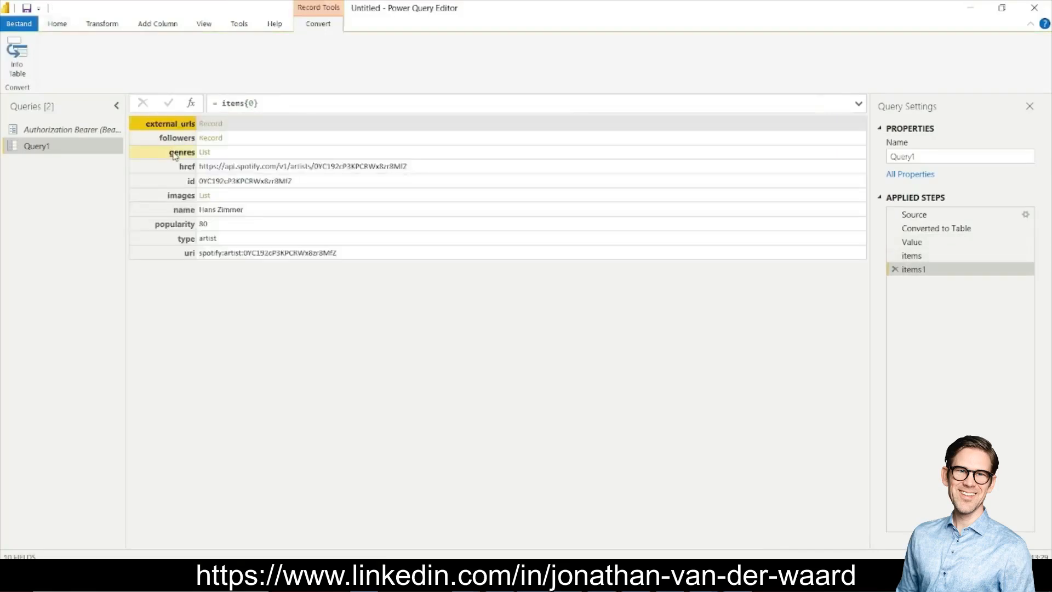
- Convert the artist record into a table, select its Name and Value columns, and transpose the table
{"action": "left_click", "coordinate": [17, 57]}
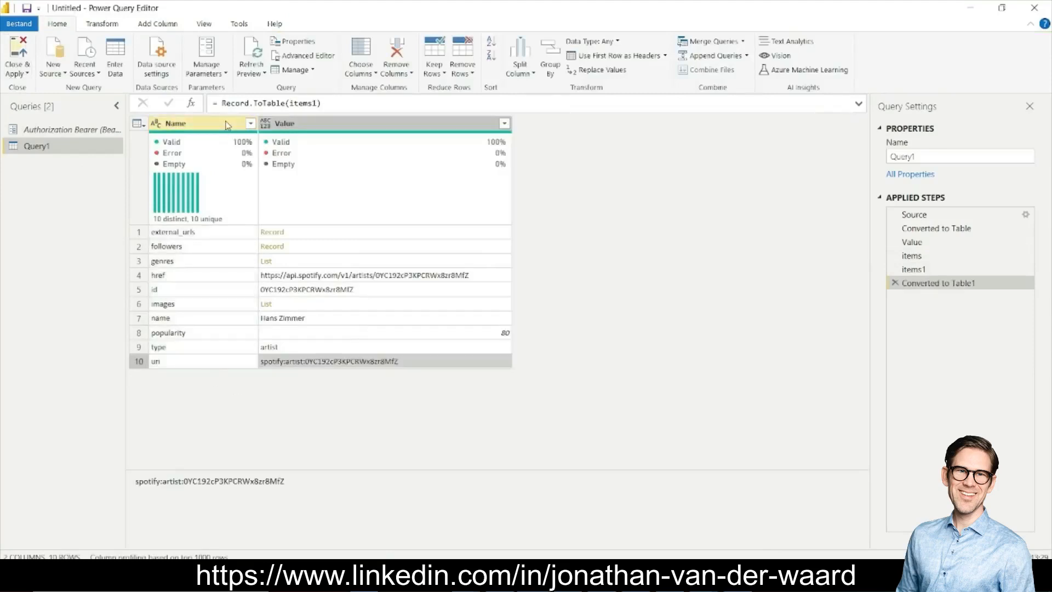
{"action": "left_click", "coordinate": [227, 123]}
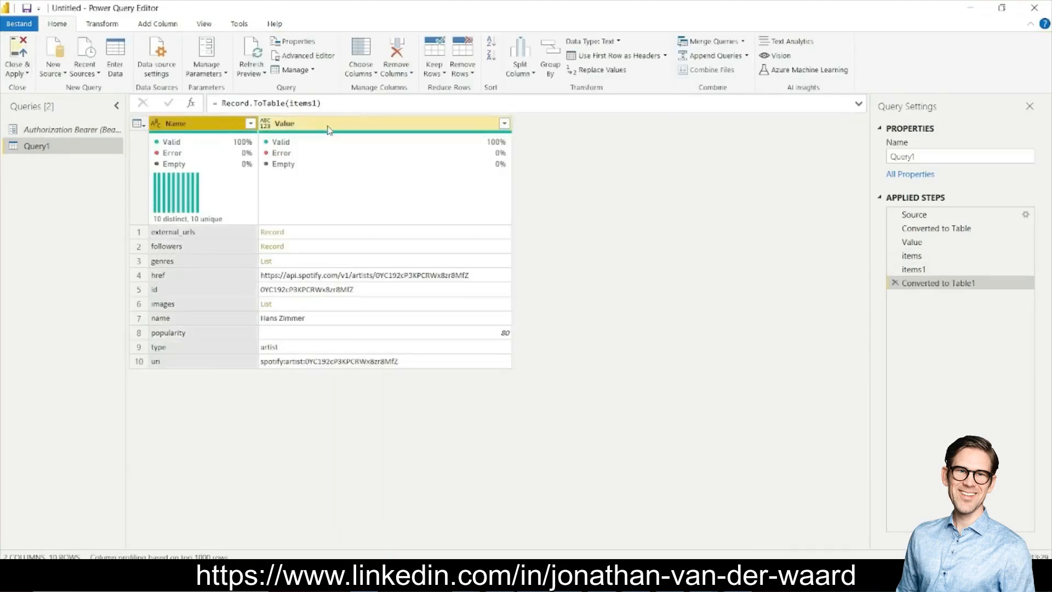
{"action": "left_click", "coordinate": [329, 126], "text": "ctrl"}
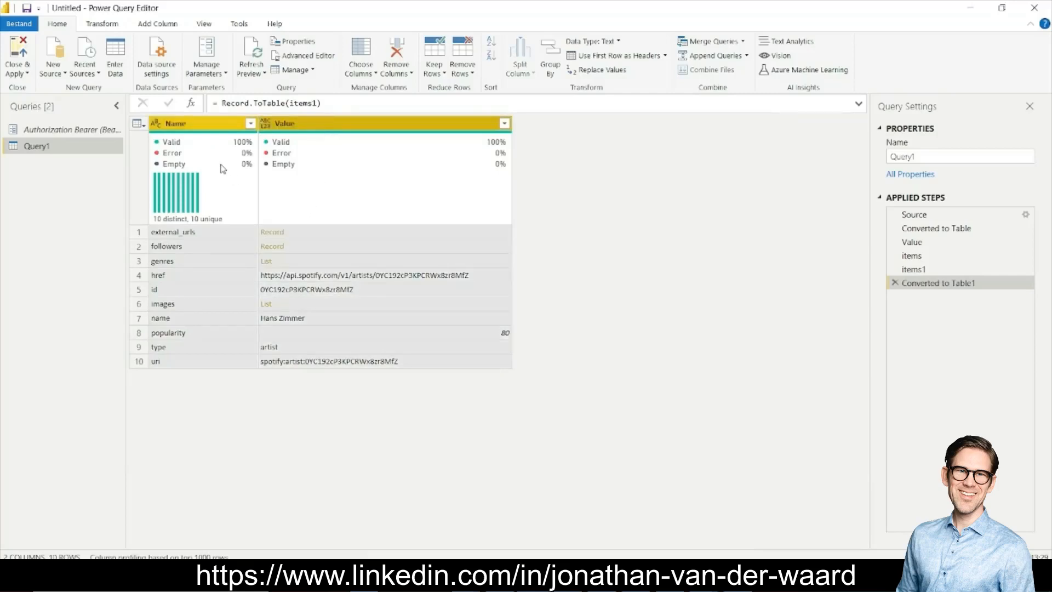
{"action": "mouse_move", "coordinate": [252, 214]}
{"action": "left_click", "coordinate": [102, 24]}
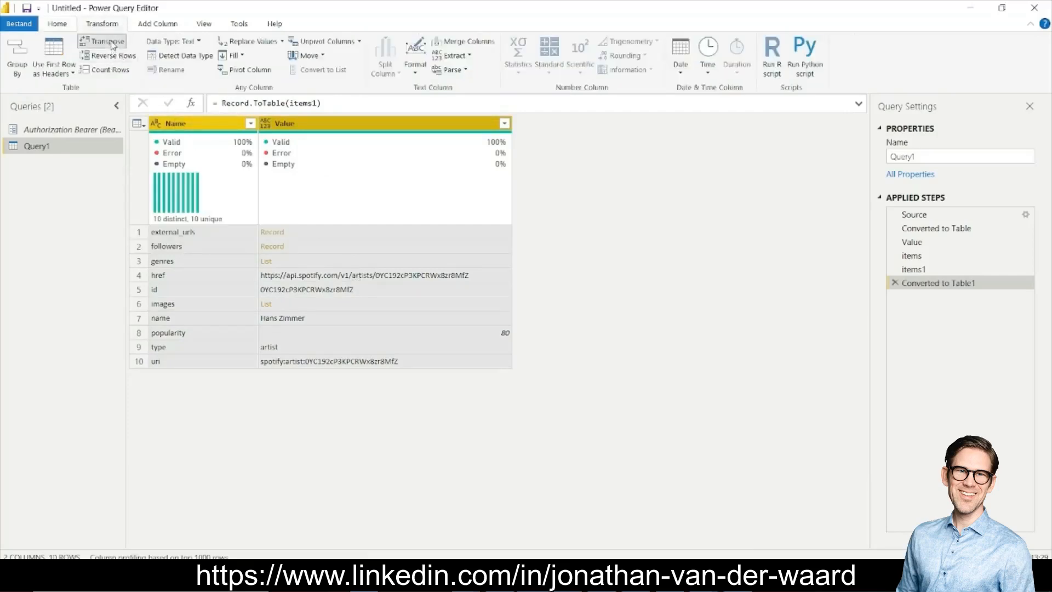
{"action": "left_click", "coordinate": [109, 43]}
- Promote the first row to column headers and expand the external_urls record into its spotify field, keeping the original column name as prefix
{"action": "left_click", "coordinate": [139, 126]}
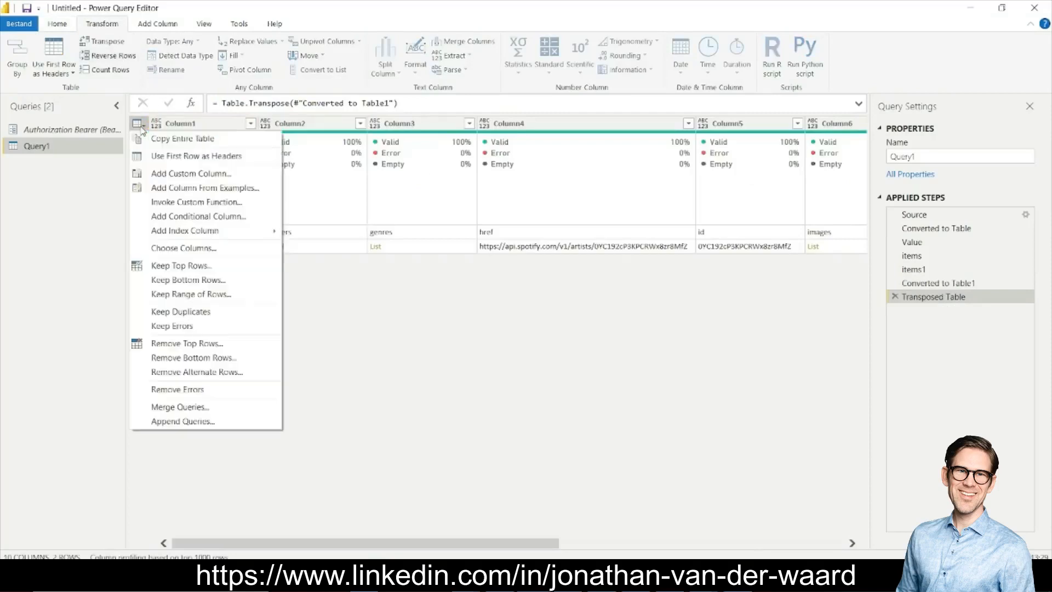
{"action": "left_click", "coordinate": [170, 156]}
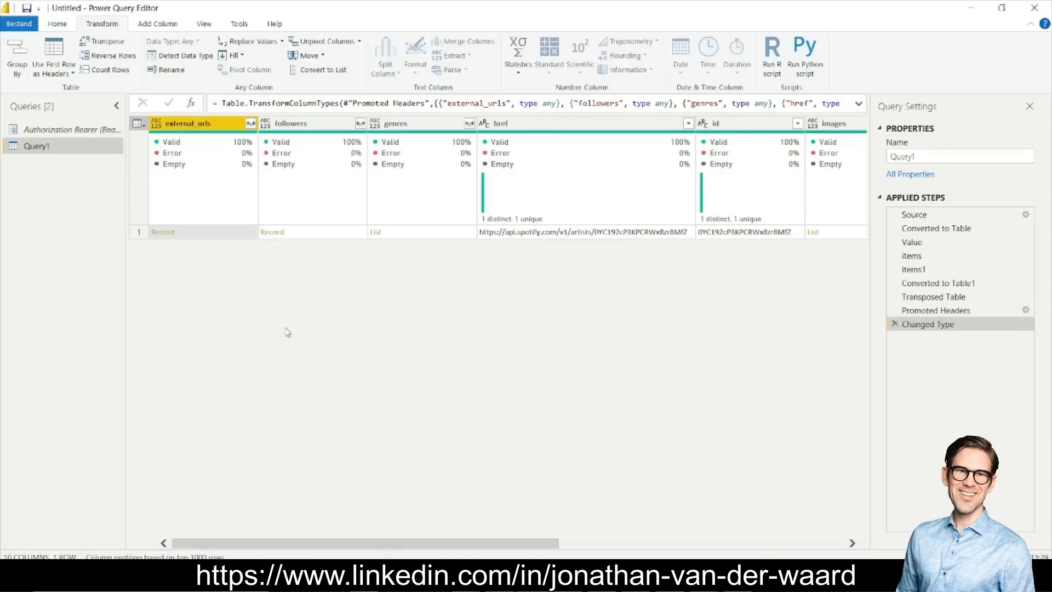
{"action": "left_click", "coordinate": [251, 123]}
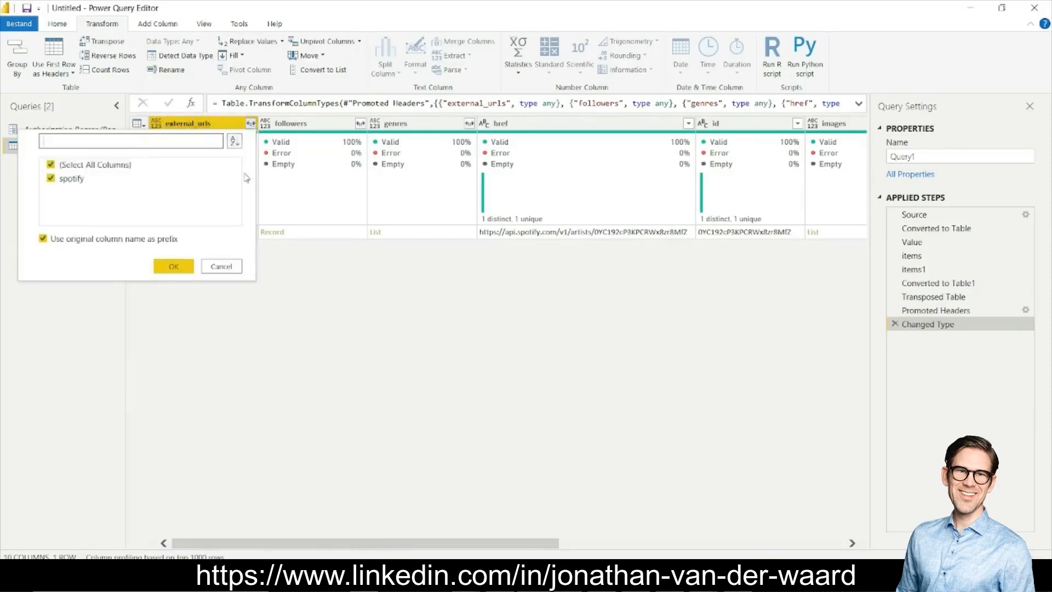
{"action": "left_click", "coordinate": [173, 266]}
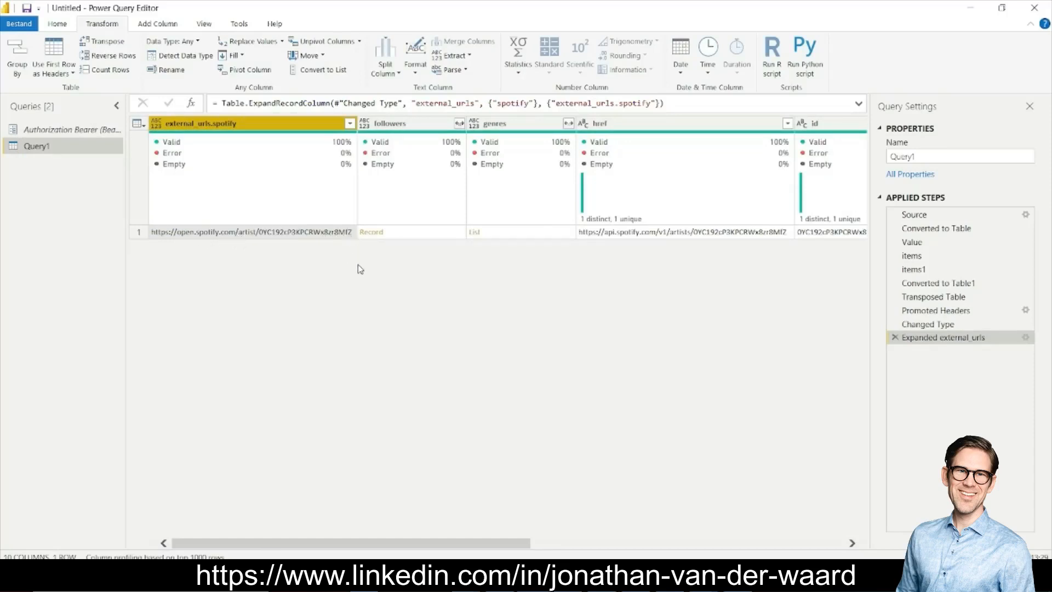
- Expand the followers record to only its total field, and expand the genres list to new rows
{"action": "left_click", "coordinate": [459, 123]}
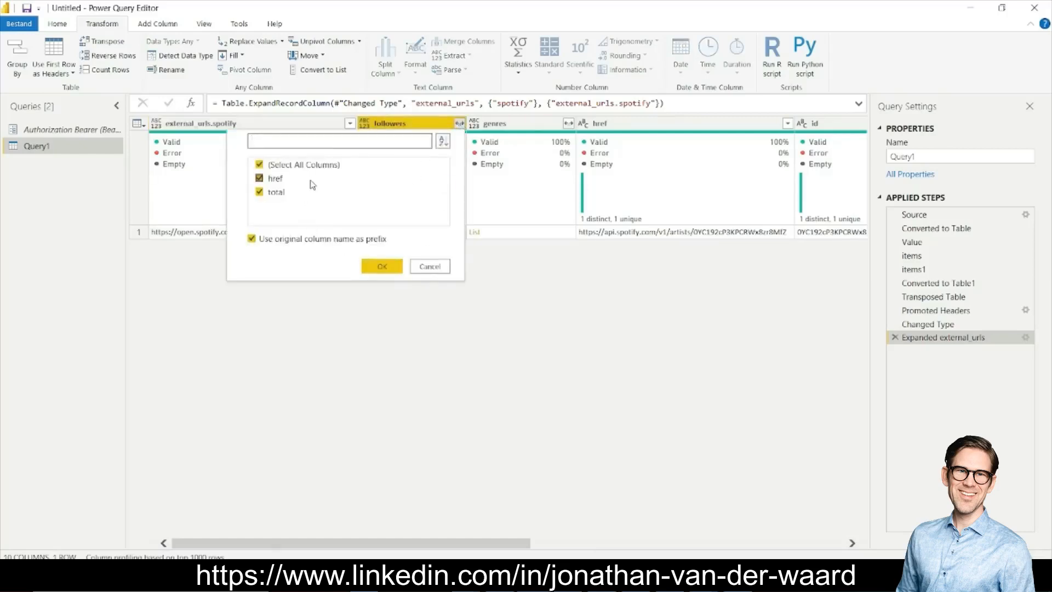
{"action": "left_click", "coordinate": [300, 174]}
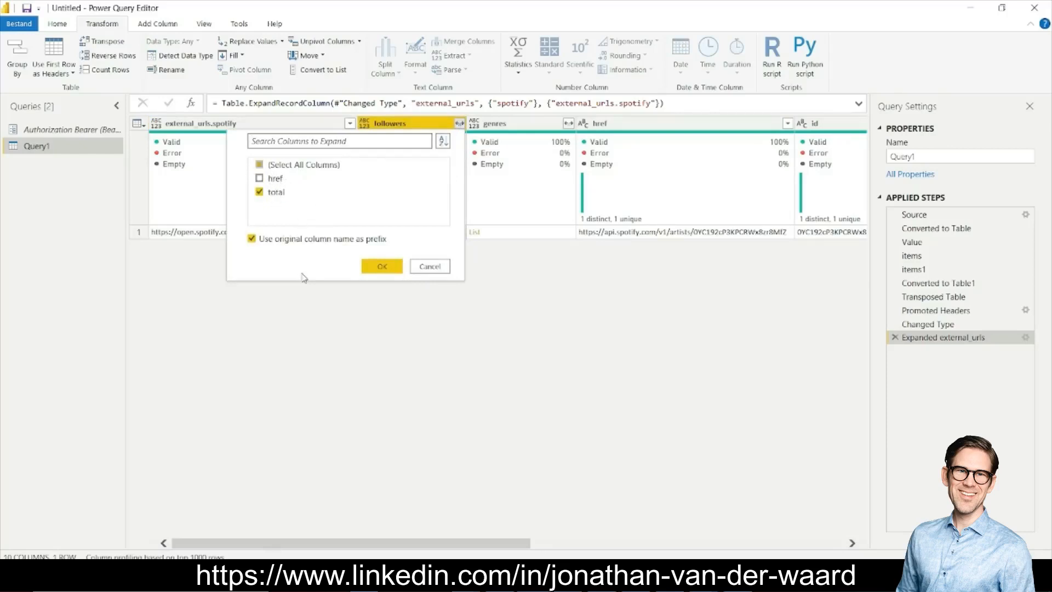
{"action": "left_click", "coordinate": [382, 267]}
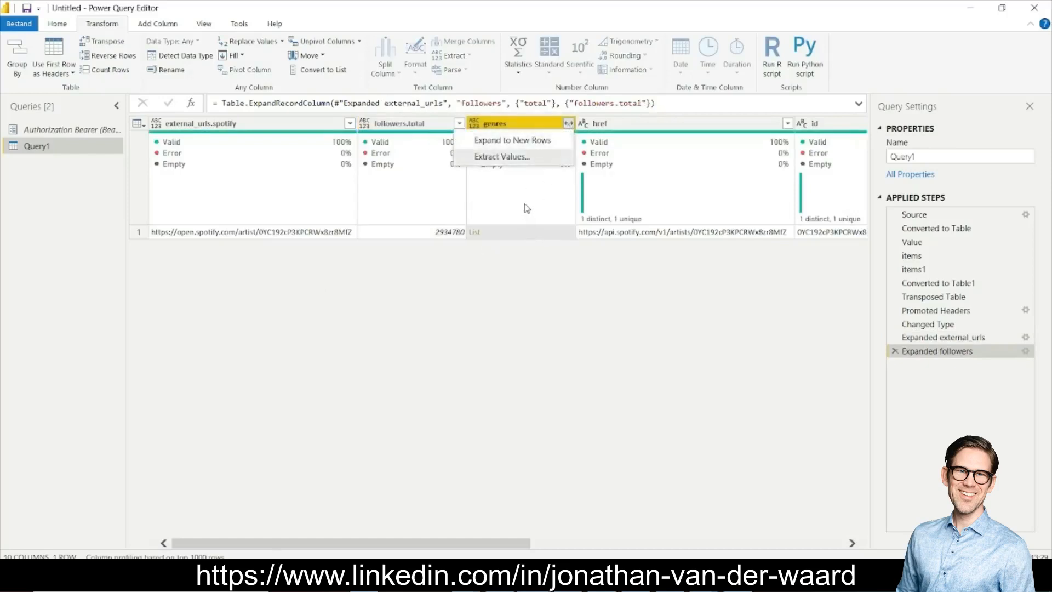
{"action": "left_click", "coordinate": [535, 140]}
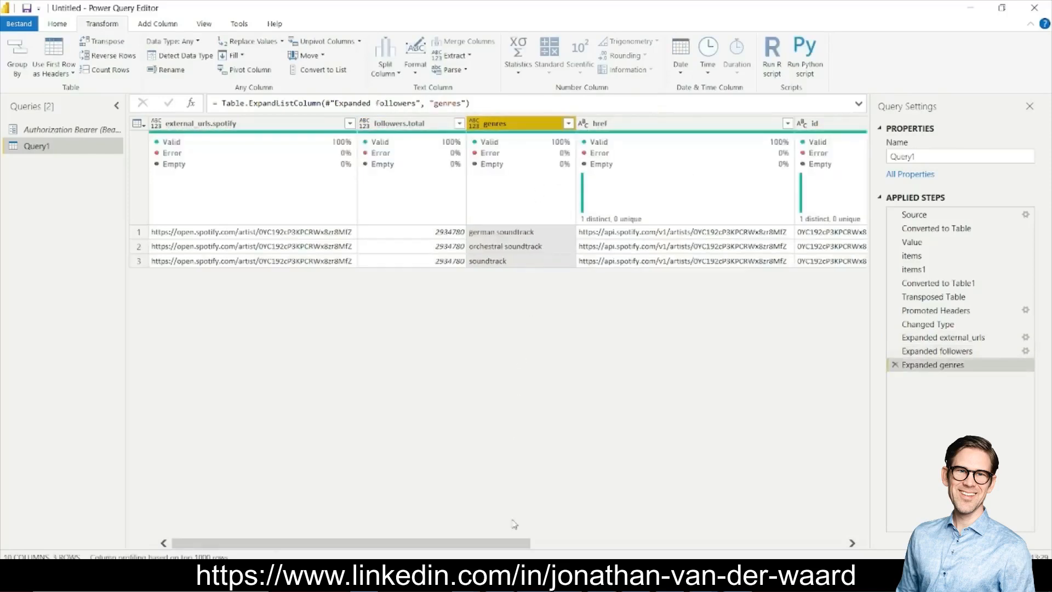
- Expand the images list to new rows, and expand its records into height, url and width without the original column name as prefix
{"action": "left_click_drag", "start_coordinate": [507, 547], "coordinate": [650, 555]}
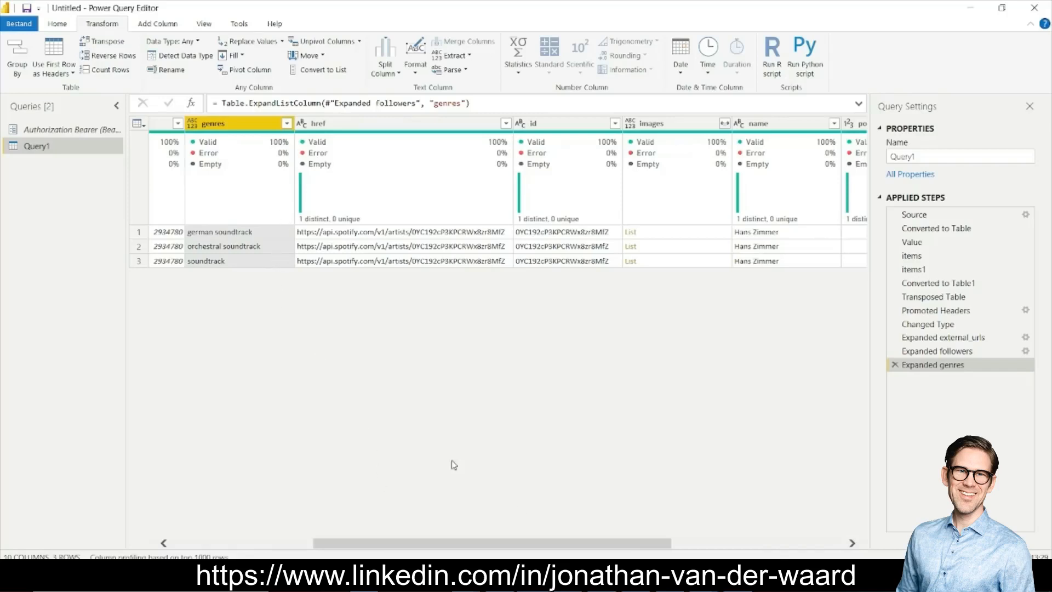
{"action": "left_click", "coordinate": [453, 578]}
{"action": "left_click_drag", "start_coordinate": [529, 543], "coordinate": [672, 556]}
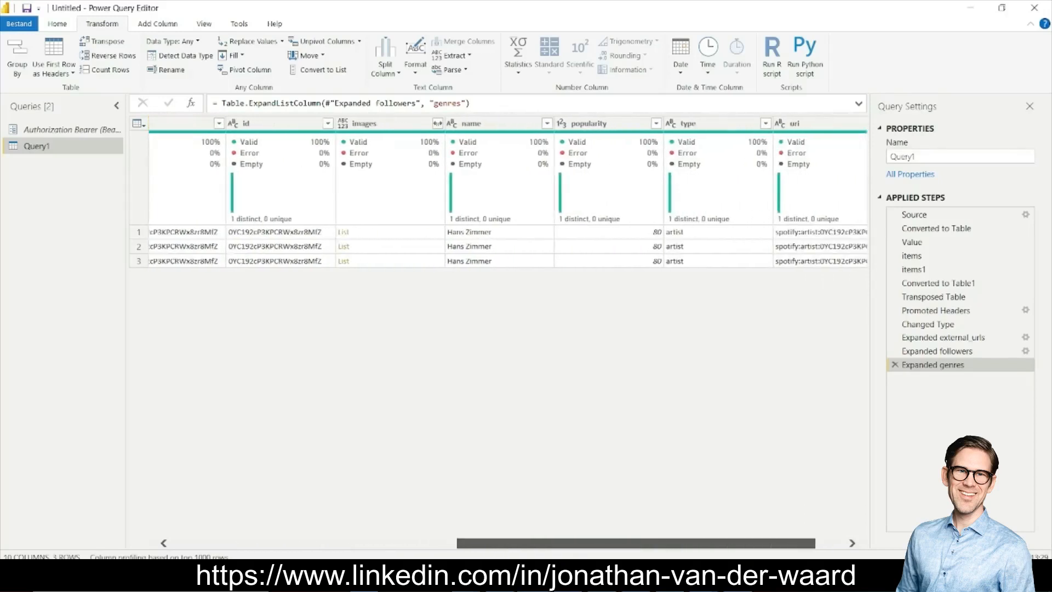
{"action": "left_click", "coordinate": [437, 124]}
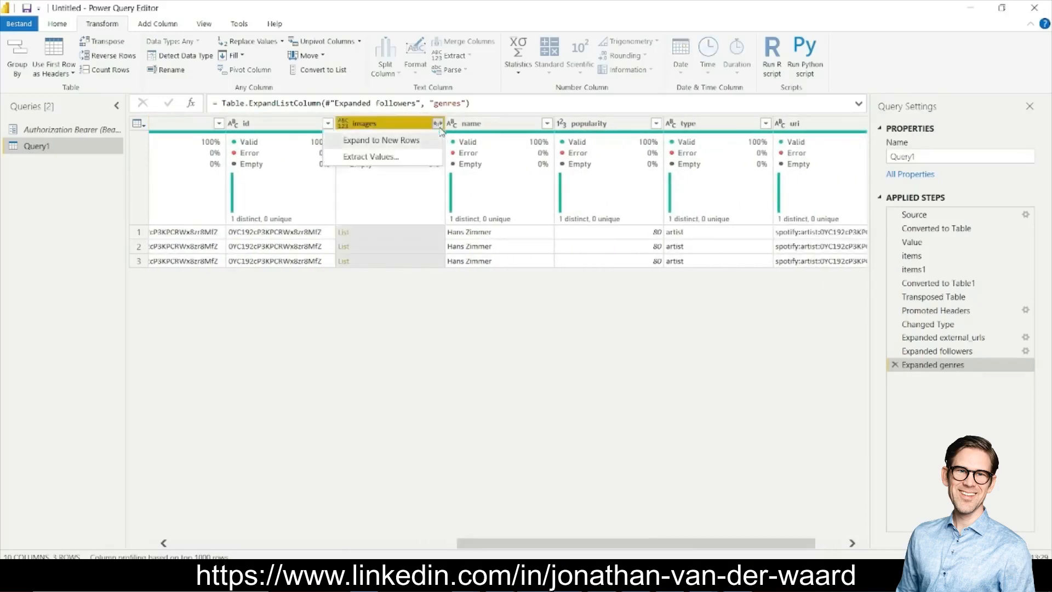
{"action": "left_click", "coordinate": [429, 142]}
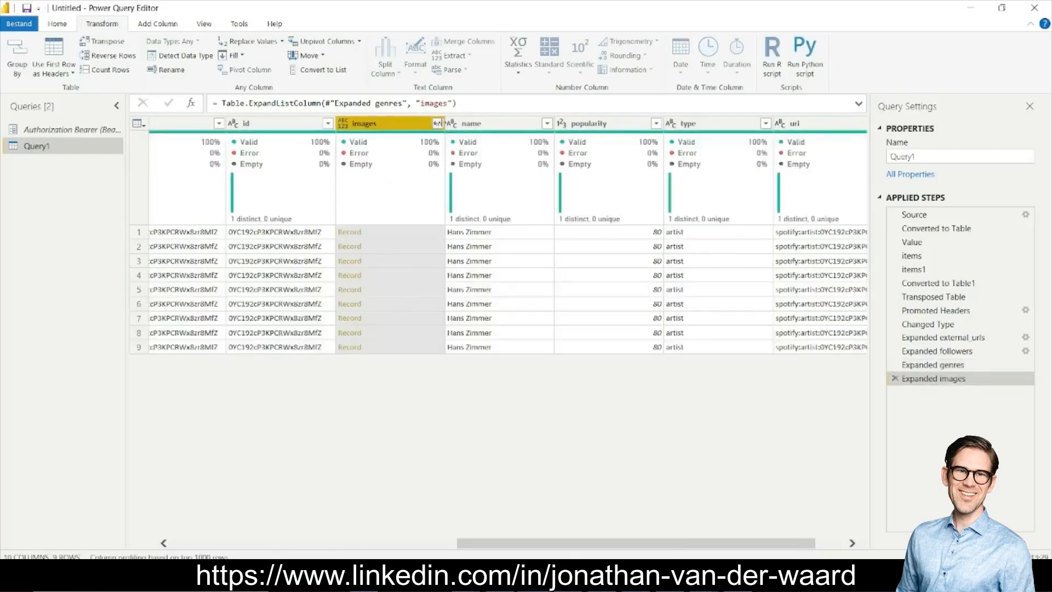
{"action": "left_click", "coordinate": [438, 124]}
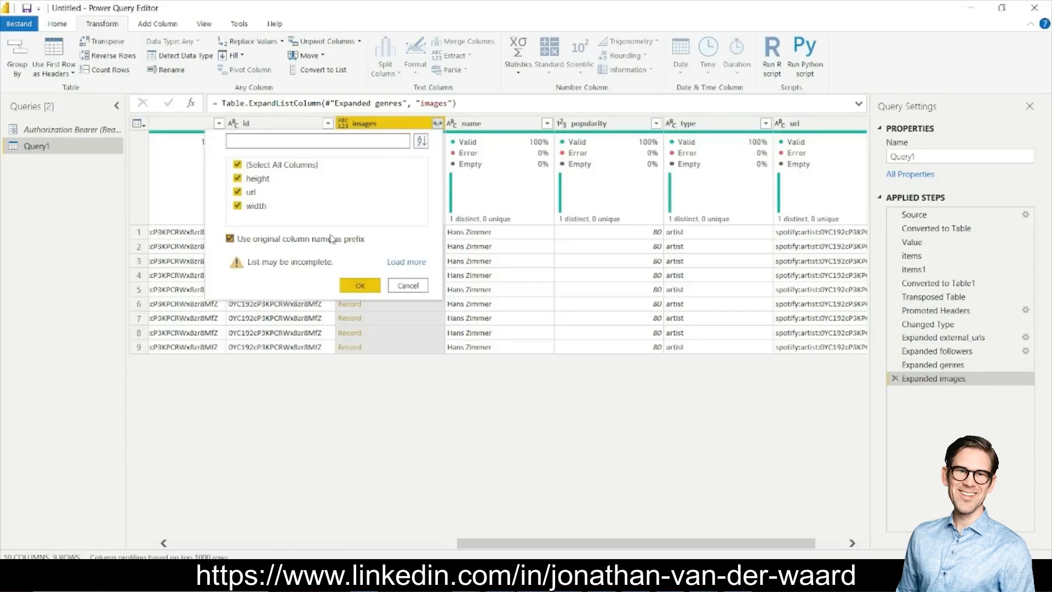
{"action": "left_click", "coordinate": [359, 286]}
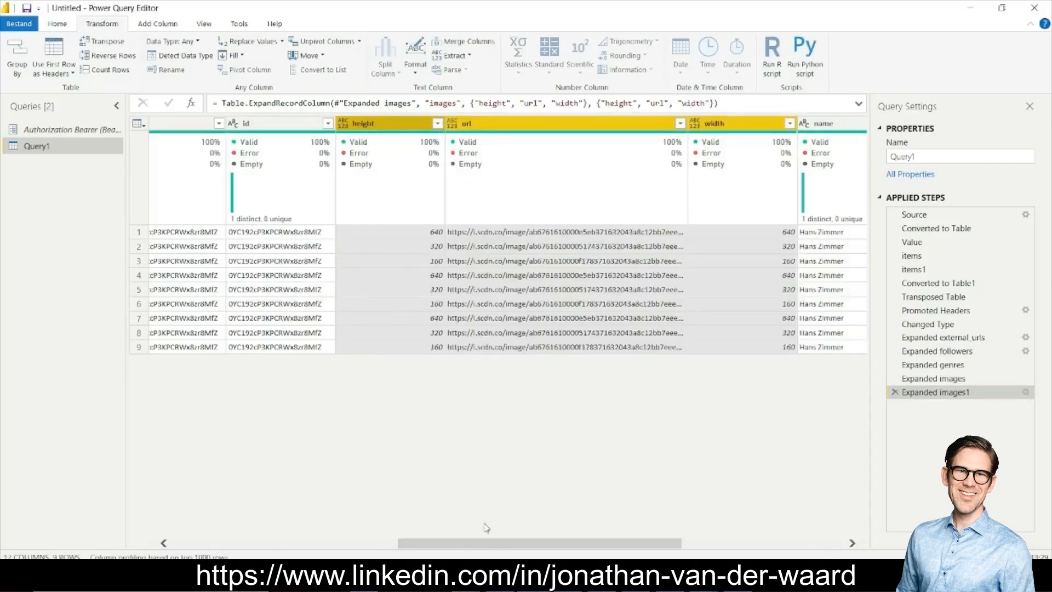
{"action": "left_click_drag", "start_coordinate": [500, 544], "coordinate": [671, 543]}
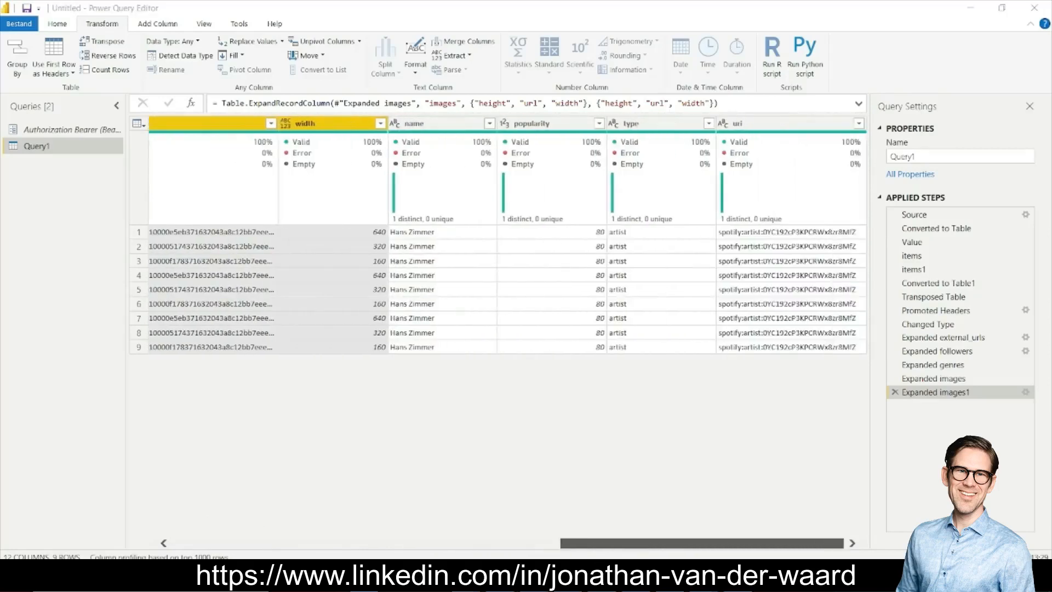
- Rename the query "1_ Get Spotify Artist ID for Artist Name" and widen the query list to fit the full name
{"action": "left_click_drag", "start_coordinate": [925, 157], "coordinate": [813, 156]}
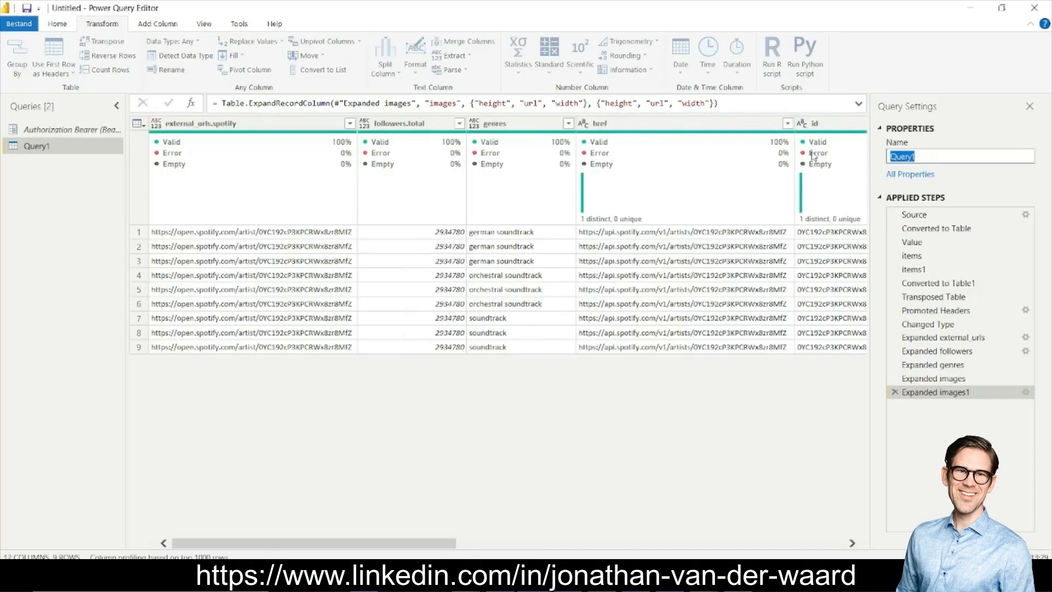
{"action": "type", "text": "C"}
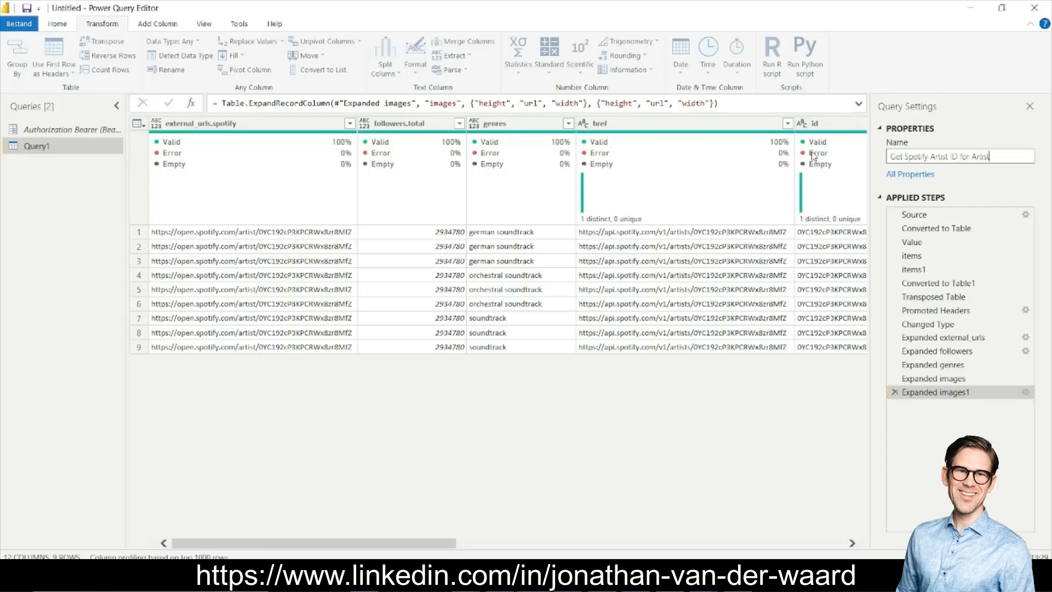
{"action": "type", "text": "ame"}
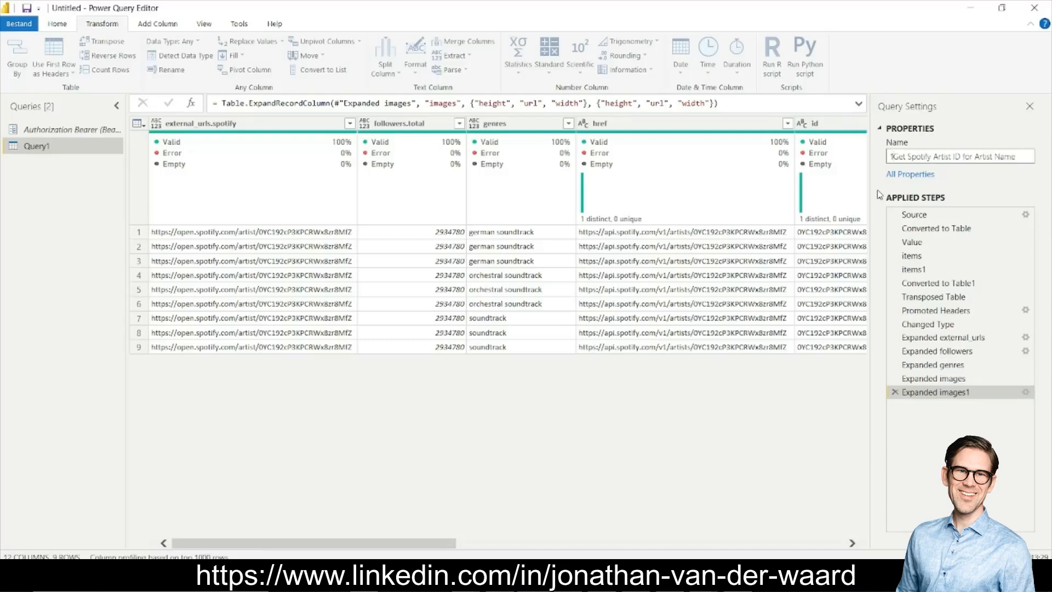
{"action": "type", "text": "."}
{"action": "key", "text": "Return"}
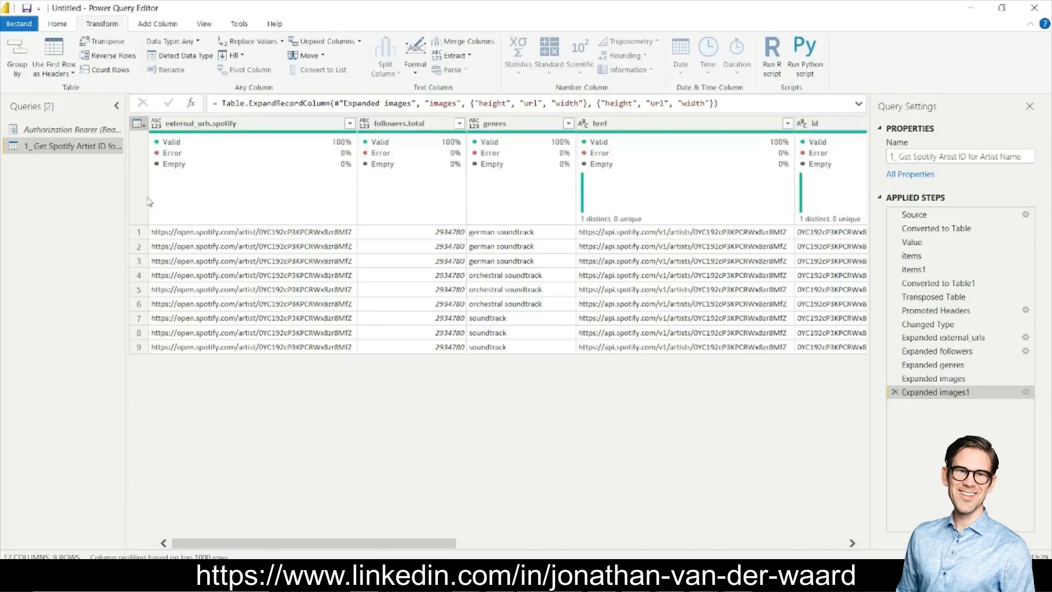
{"action": "left_click_drag", "start_coordinate": [127, 199], "coordinate": [167, 197]}
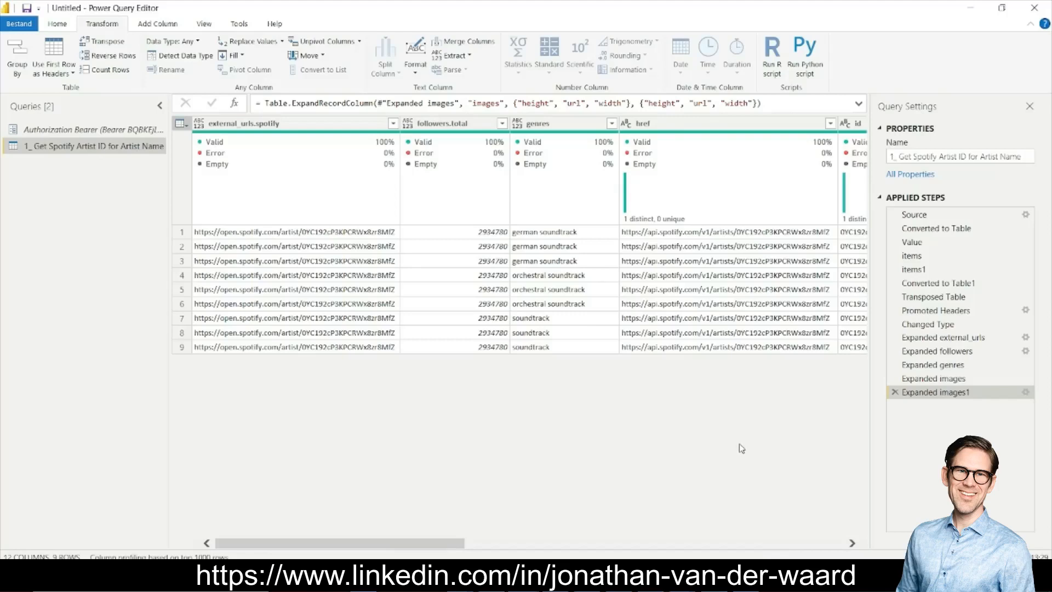
- Switch to the Excel workbook and copy the Artist column with its header, cells A1 to A20
{"action": "key", "text": "alt+Tab"}
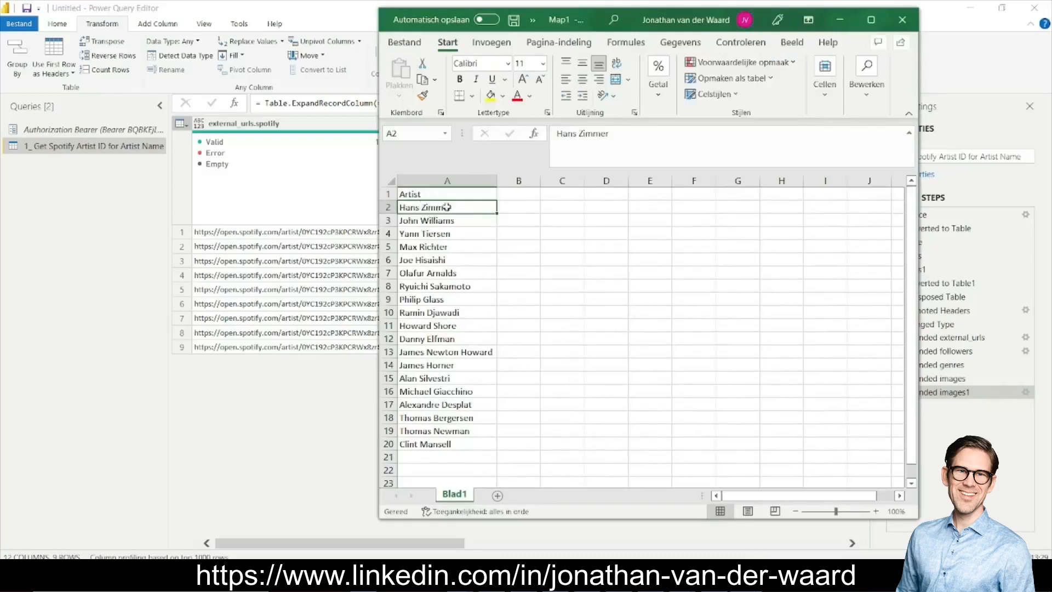
{"action": "left_click_drag", "start_coordinate": [471, 208], "coordinate": [488, 443]}
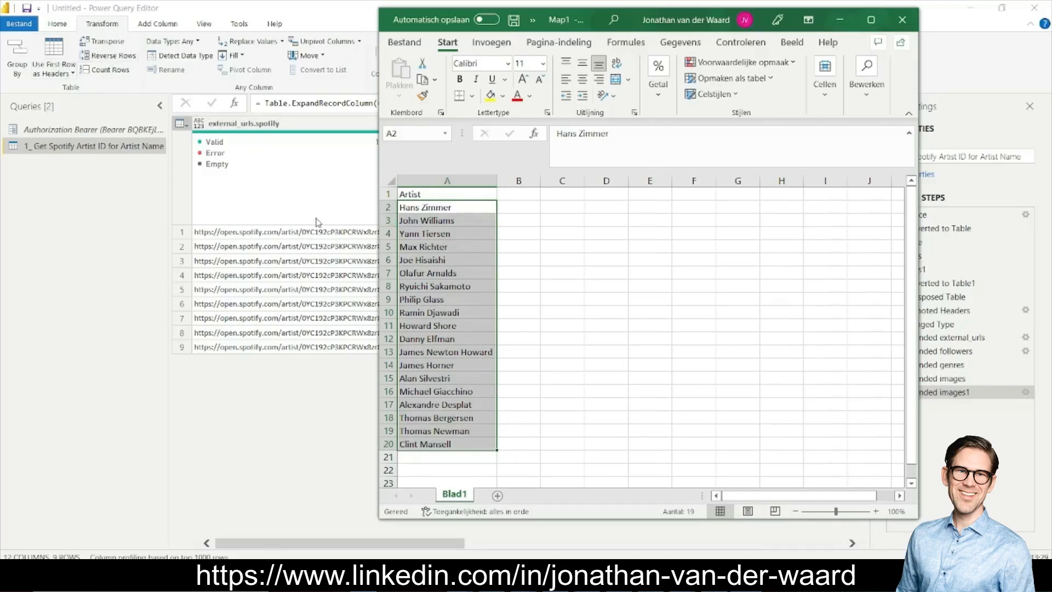
{"action": "left_click_drag", "start_coordinate": [422, 194], "coordinate": [455, 443]}
{"action": "key", "text": "ctrl+c"}
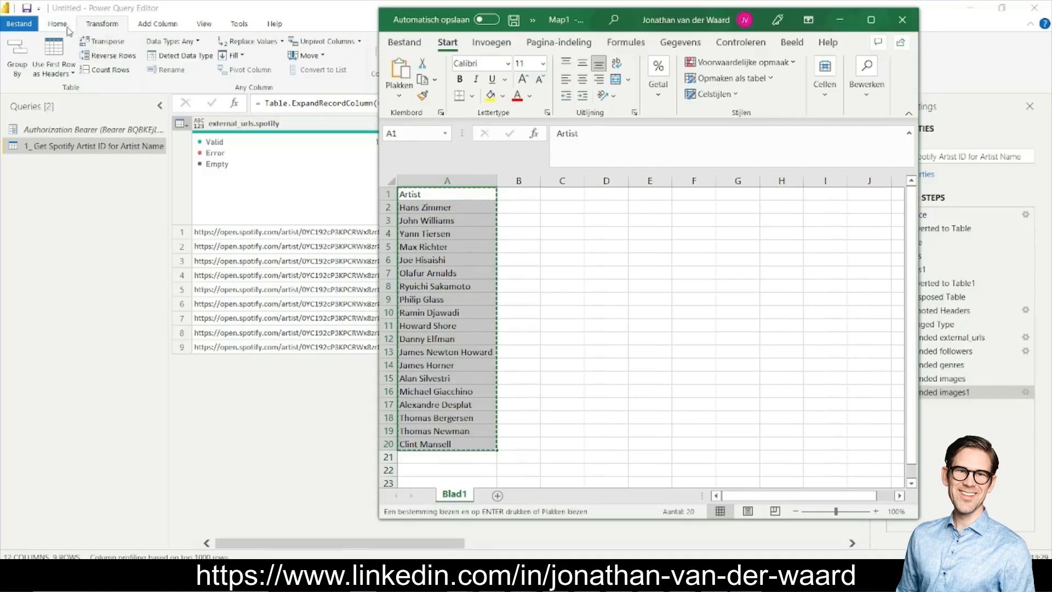
- Create a manually entered table named "Input Data" from the copied artist list, keeping Artist as the column header
{"action": "left_click", "coordinate": [66, 27]}
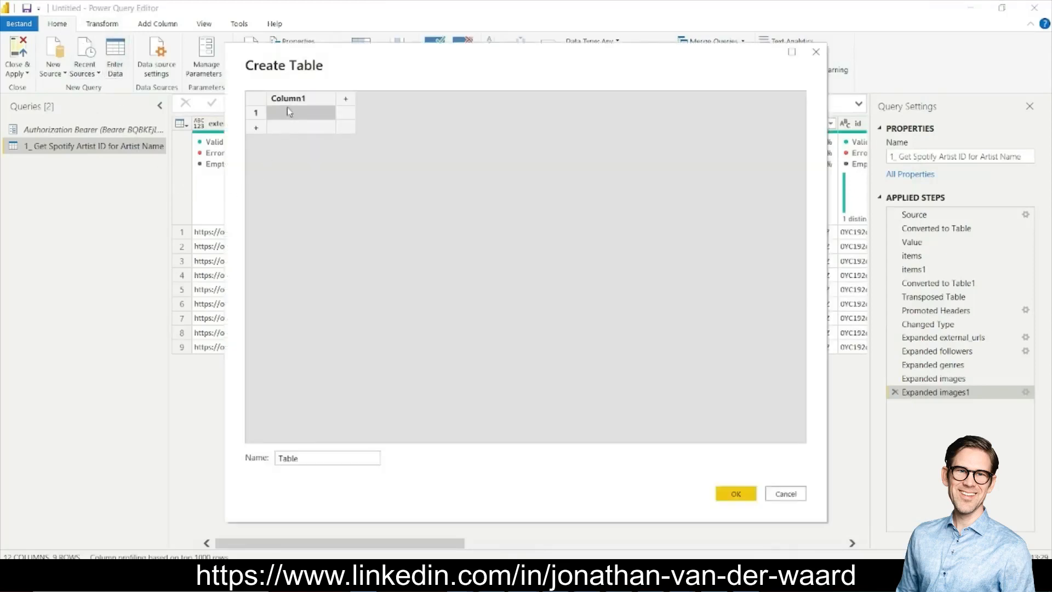
{"action": "key", "text": "ctrl+v"}
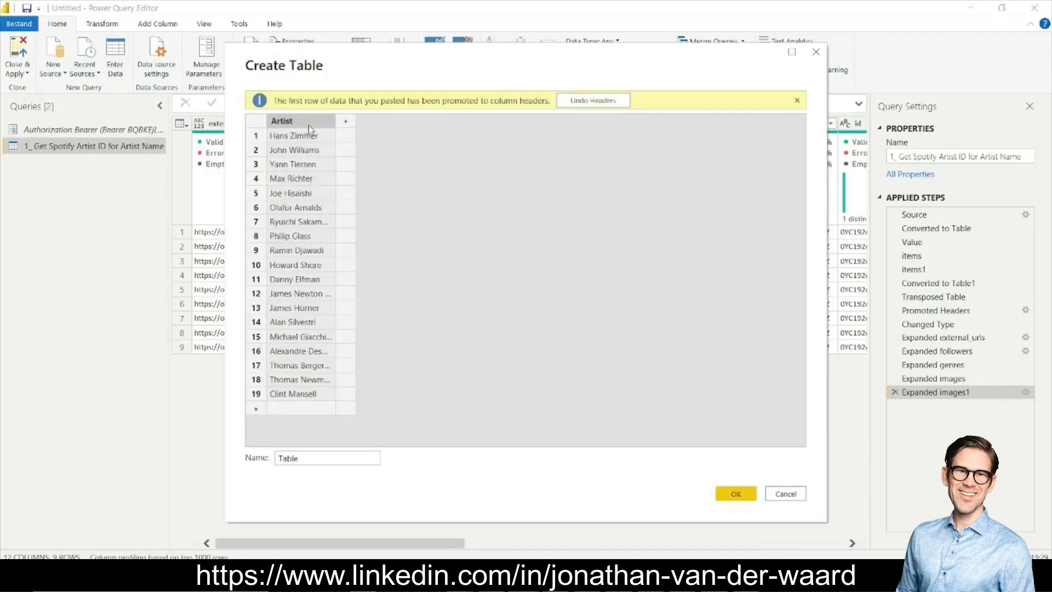
{"action": "left_click", "coordinate": [798, 101]}
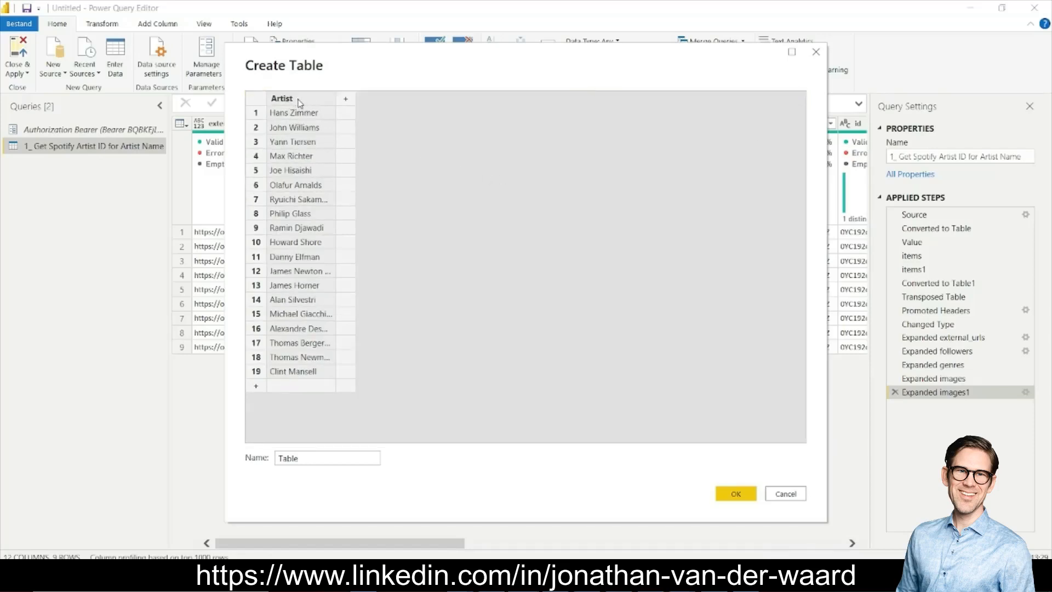
{"action": "left_click_drag", "start_coordinate": [318, 458], "coordinate": [241, 462]}
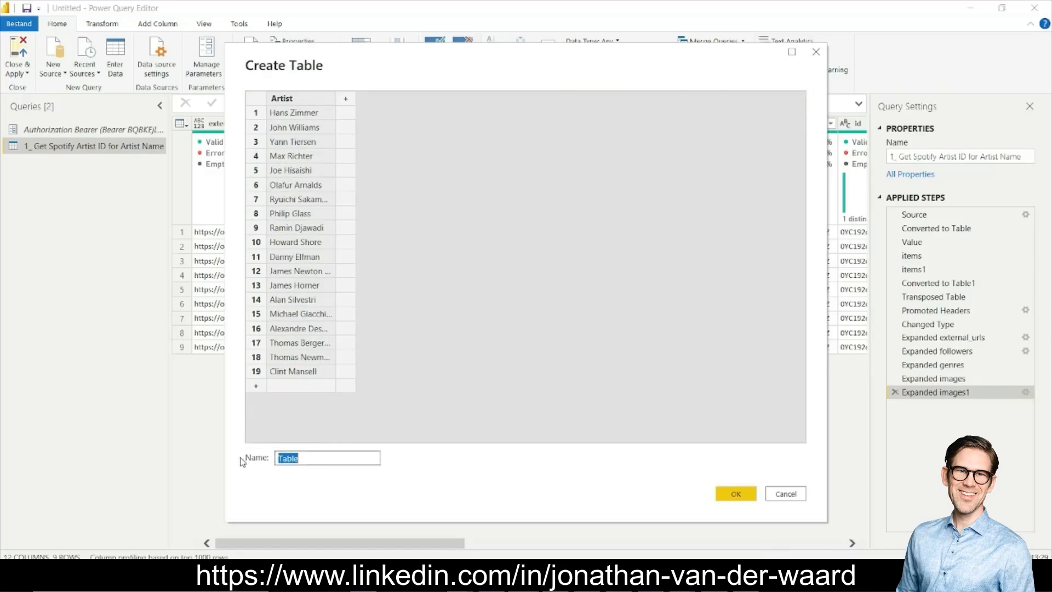
{"action": "key", "text": "BackSpace"}
{"action": "left_click", "coordinate": [747, 494]}
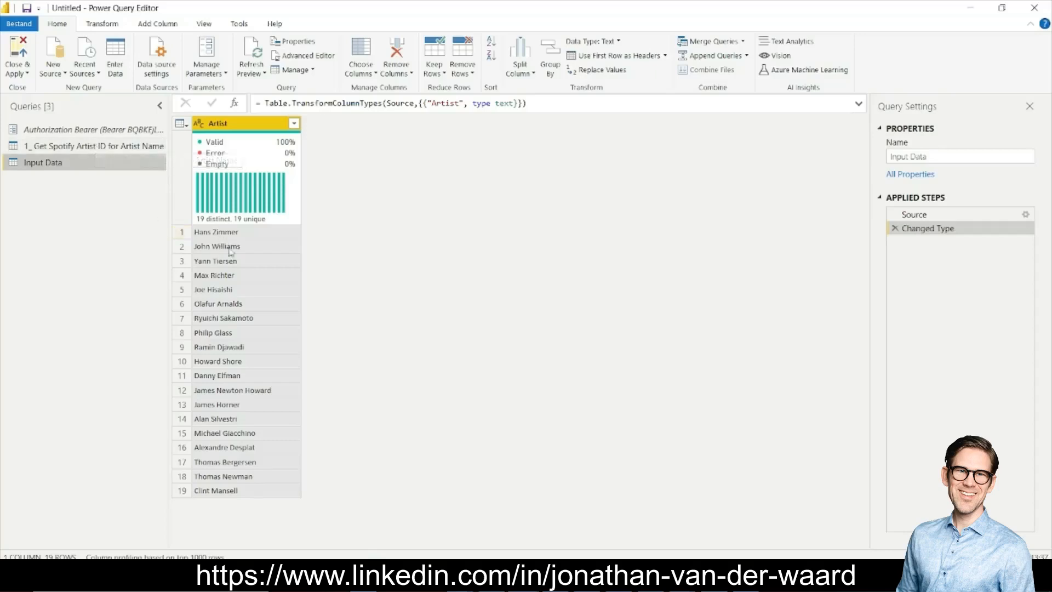
- Review the M code of the artist ID query, including the artist name in its search URL, and close the code without changes
{"action": "left_click", "coordinate": [116, 147]}
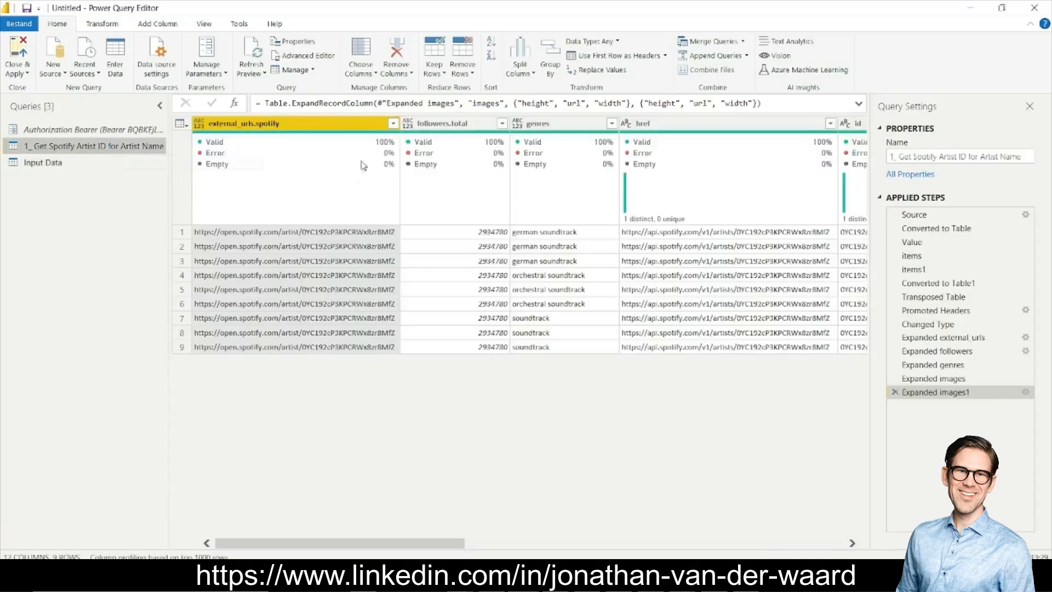
{"action": "left_click", "coordinate": [289, 59]}
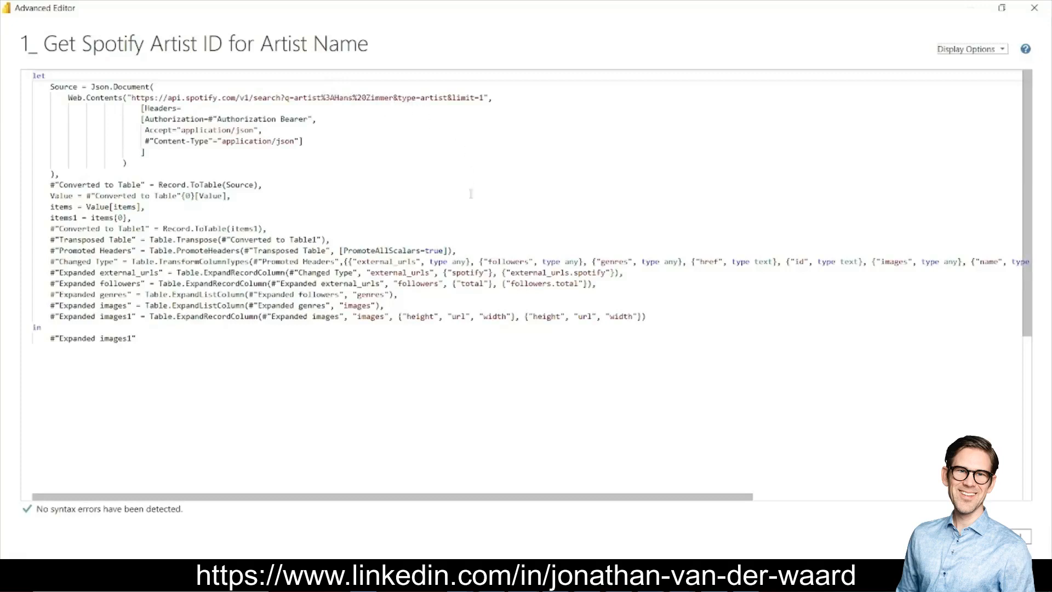
{"action": "left_click", "coordinate": [1004, 537]}
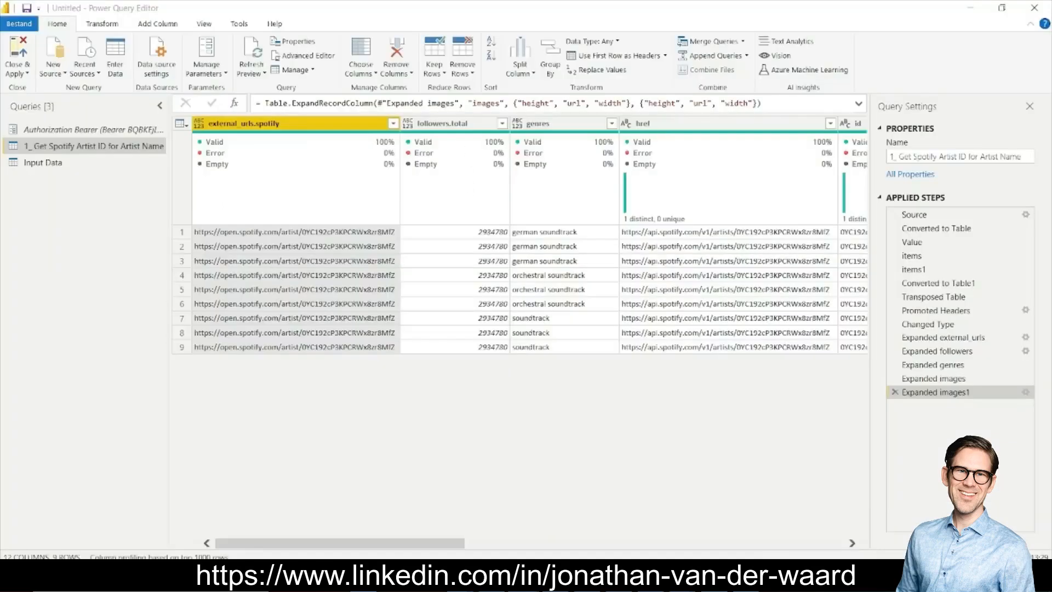
- Duplicate the query "1_ Get Spotify Artist ID for Artist Name"
{"action": "left_click", "coordinate": [44, 162]}
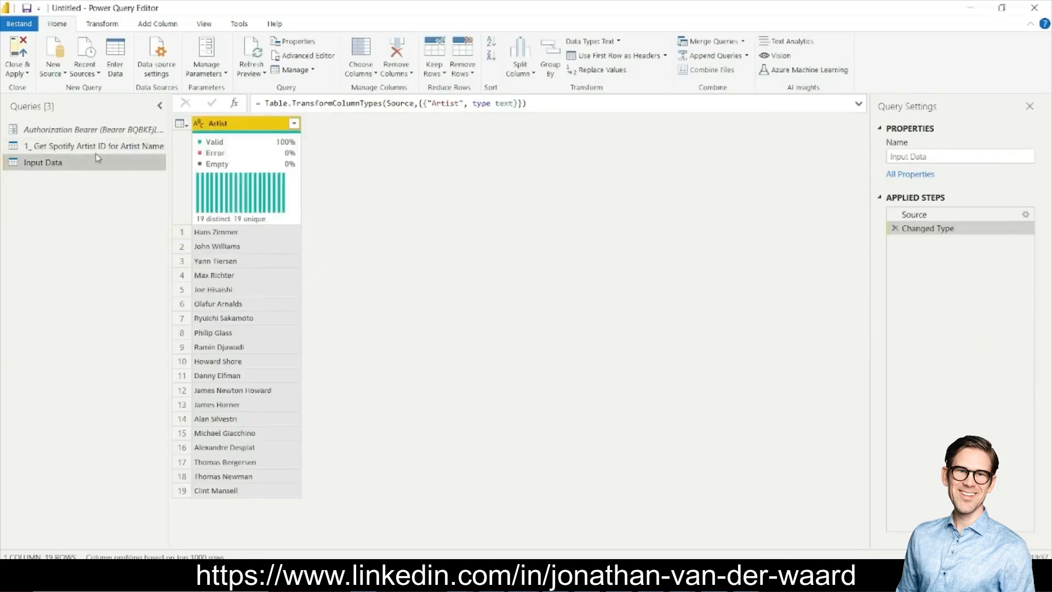
{"action": "left_click_drag", "start_coordinate": [97, 148], "coordinate": [97, 153]}
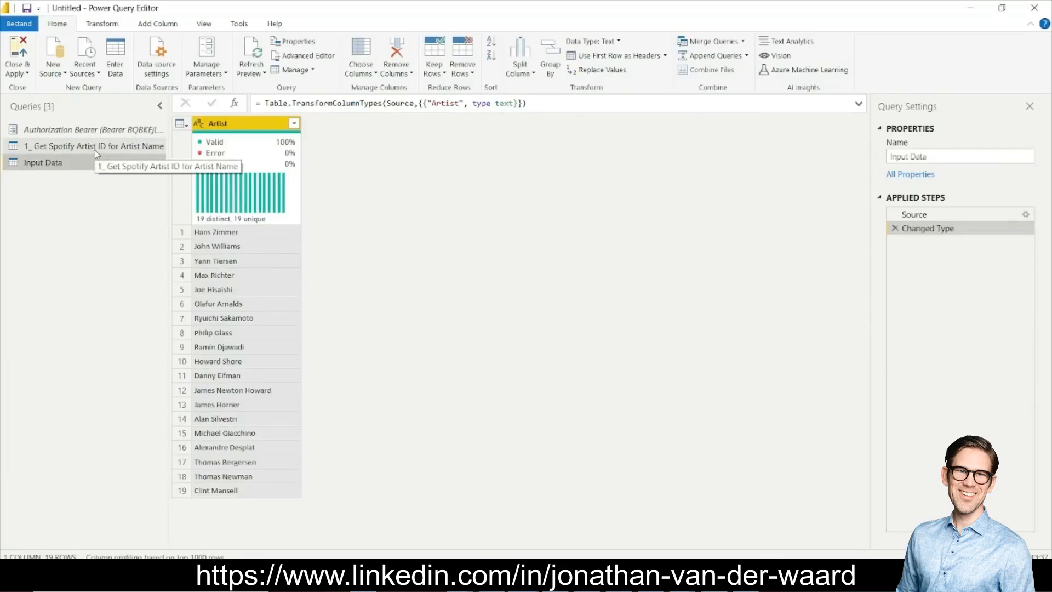
{"action": "left_click", "coordinate": [99, 148]}
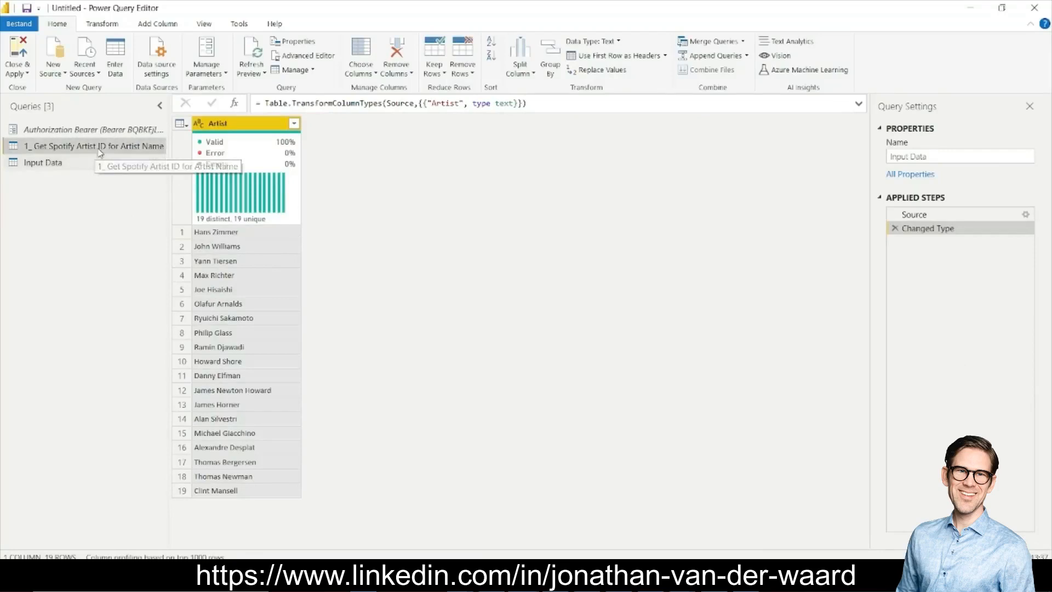
{"action": "right_click", "coordinate": [101, 151]}
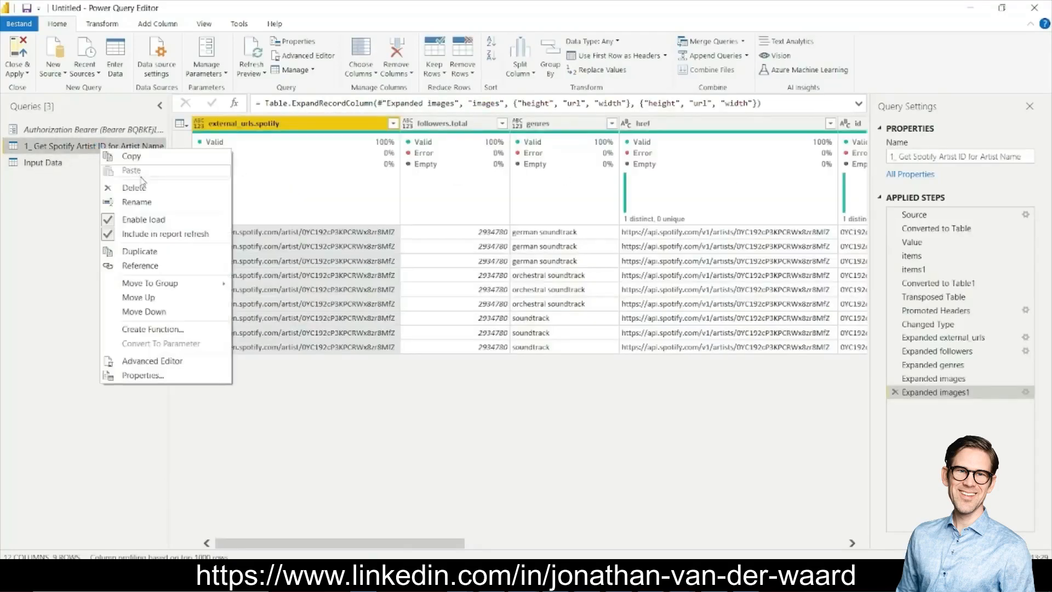
{"action": "left_click", "coordinate": [171, 252]}
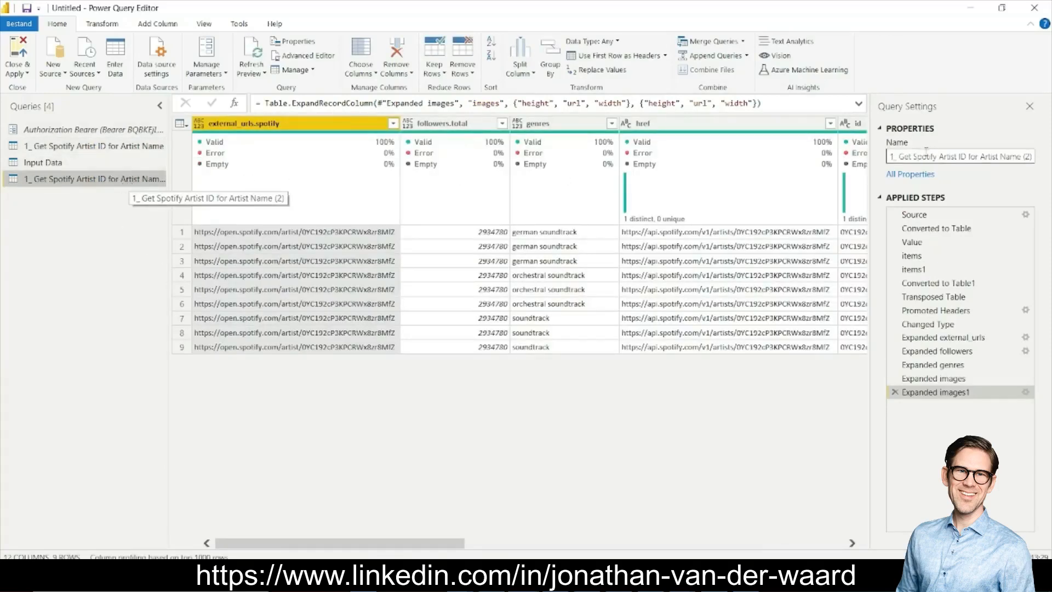
- Rename the duplicated query "Func1_ Get Spotify Artist ID for Artist Name"
{"action": "left_click", "coordinate": [944, 157]}
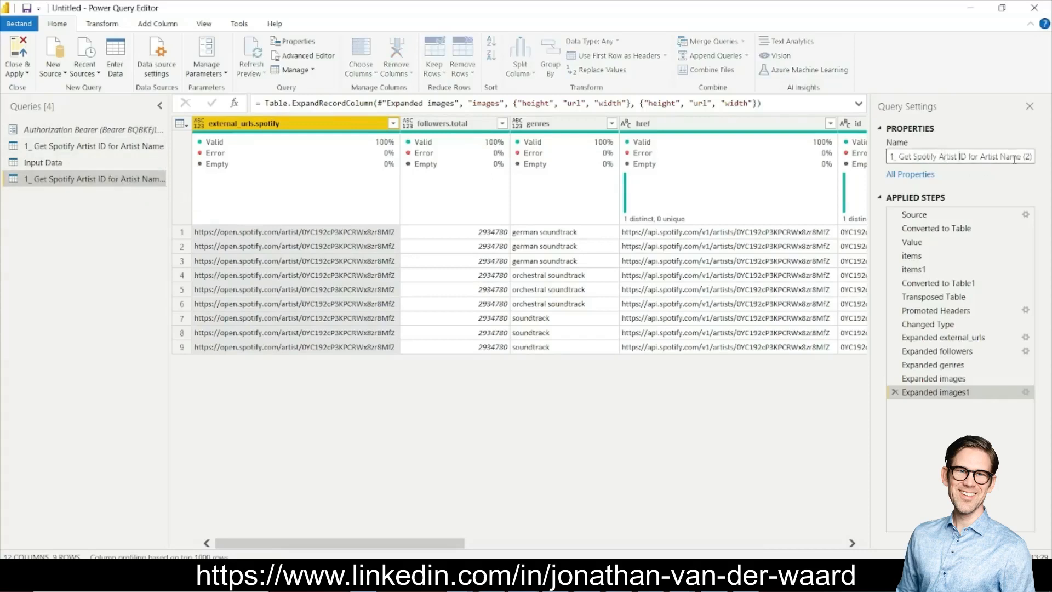
{"action": "key", "text": "End"}
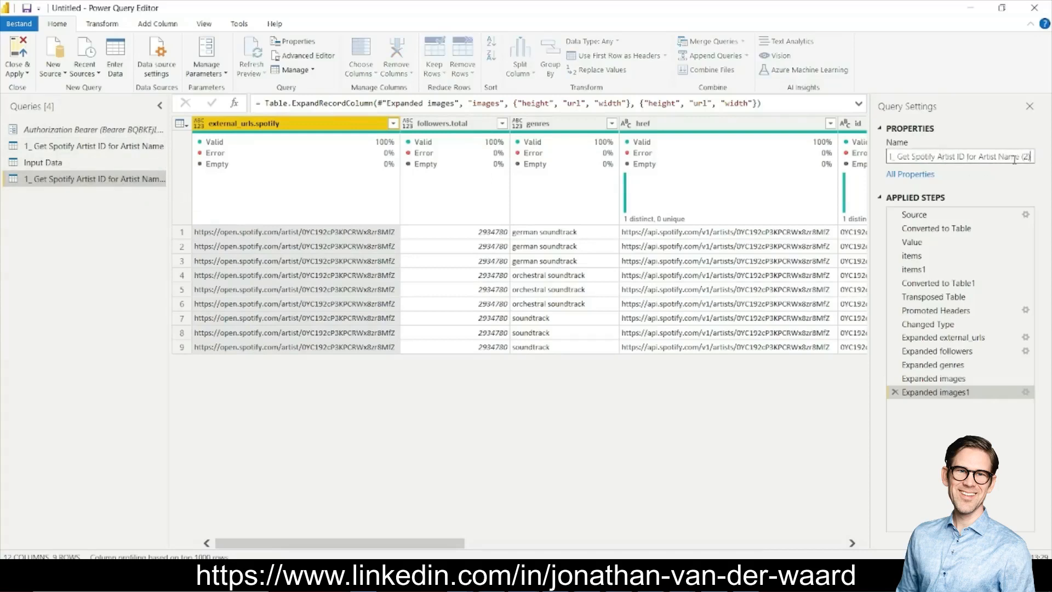
{"action": "key", "text": "BackSpace"}
{"action": "key", "text": "BackSpace"}
{"action": "key", "text": "BackSpace"}
{"action": "key", "text": "BackSpace"}
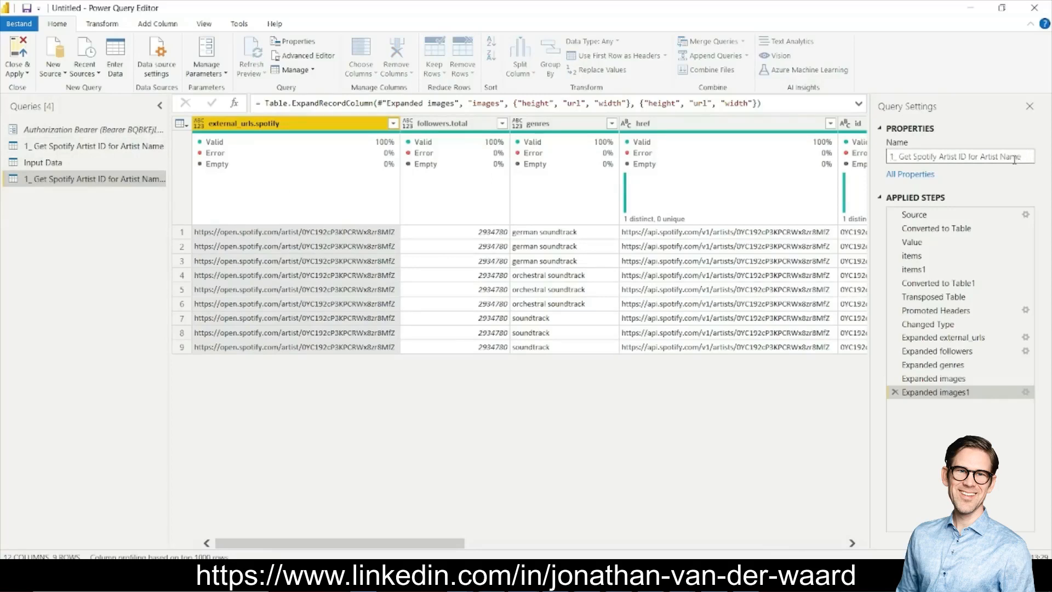
{"action": "key", "text": "Home"}
{"action": "key", "text": "Delete"}
{"action": "type", "text": "Func"}
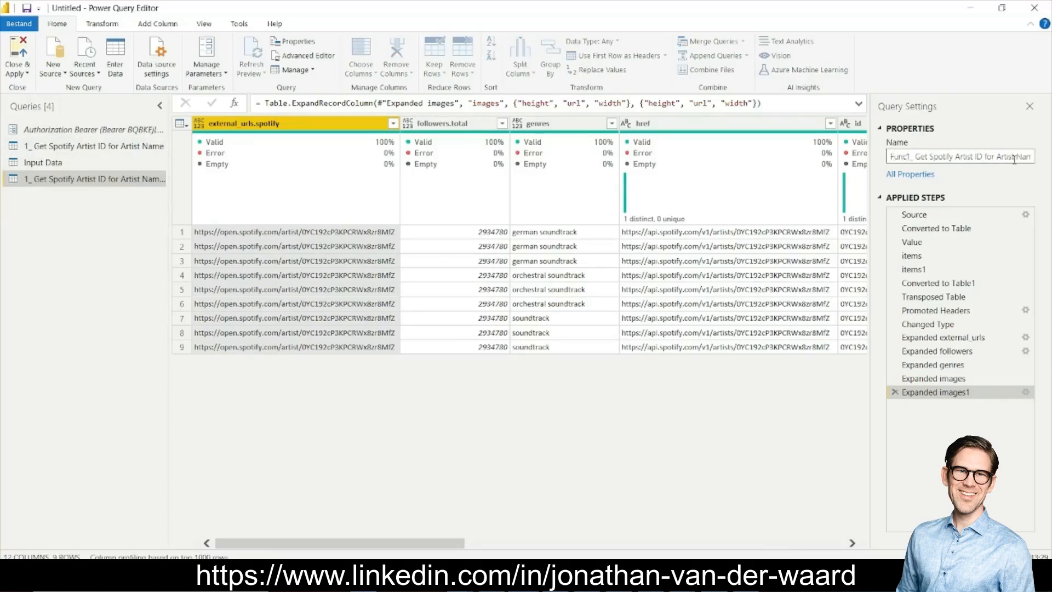
{"action": "type", "text": "1"}
{"action": "key", "text": "Return"}
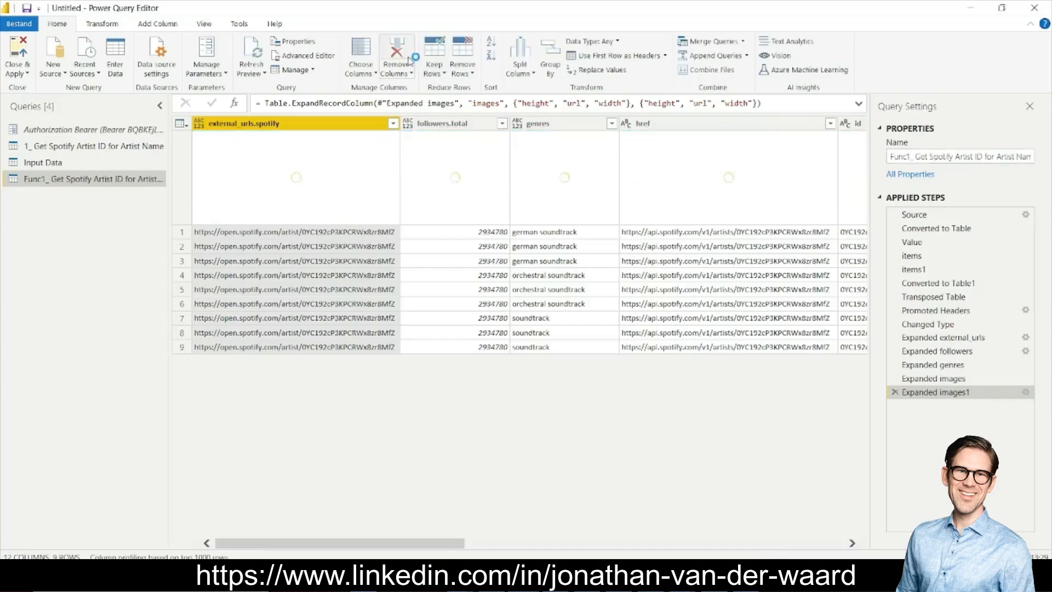
- Add the function header "(Artistname as text) =>" on a new line above let in the Func1 query's M code
{"action": "left_click", "coordinate": [333, 59]}
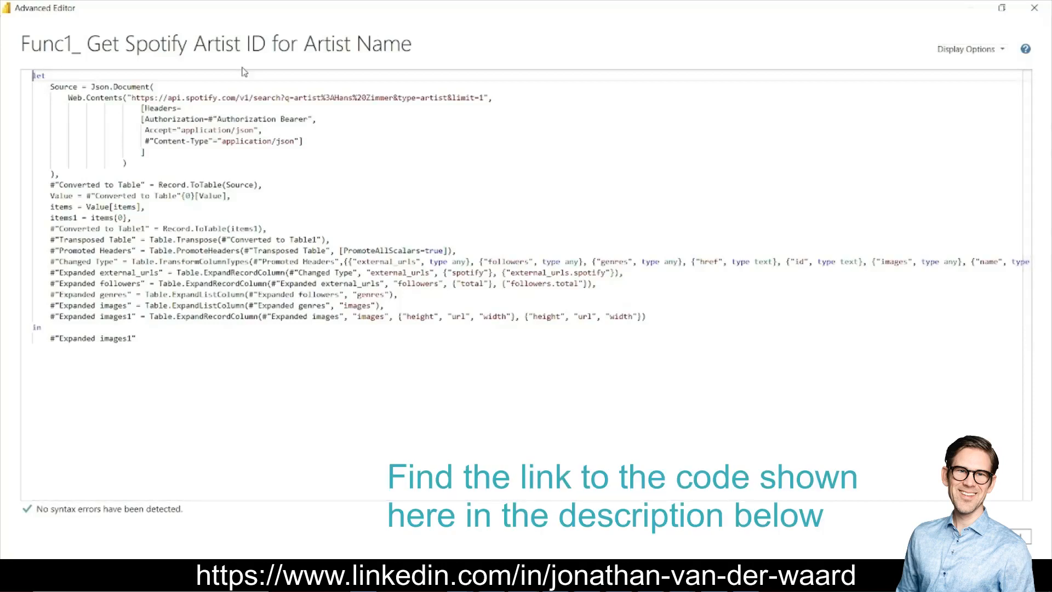
{"action": "key", "text": "Return"}
{"action": "key", "text": "Up"}
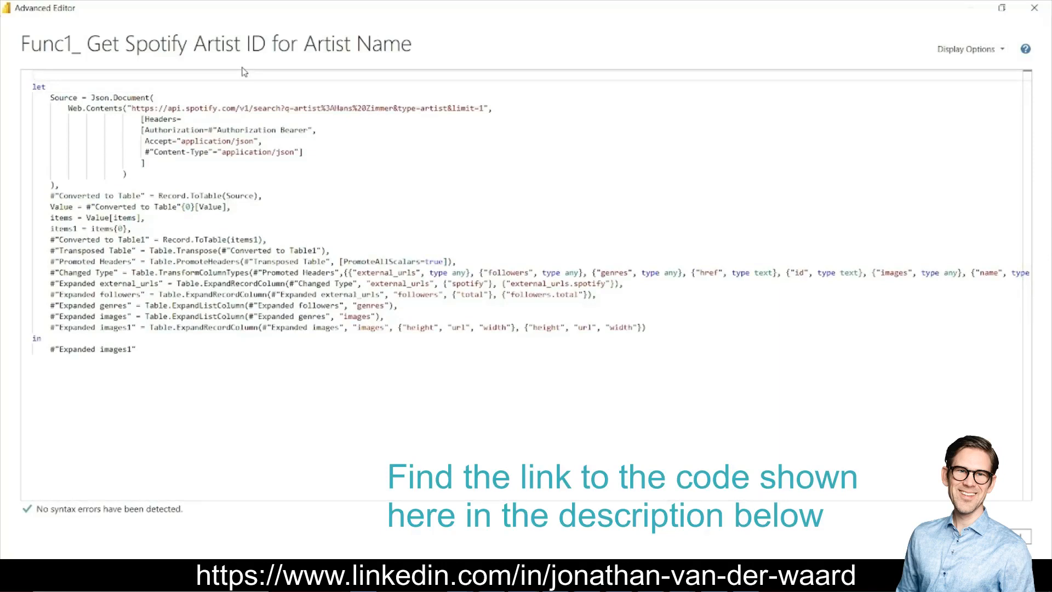
{"action": "type", "text": "("}
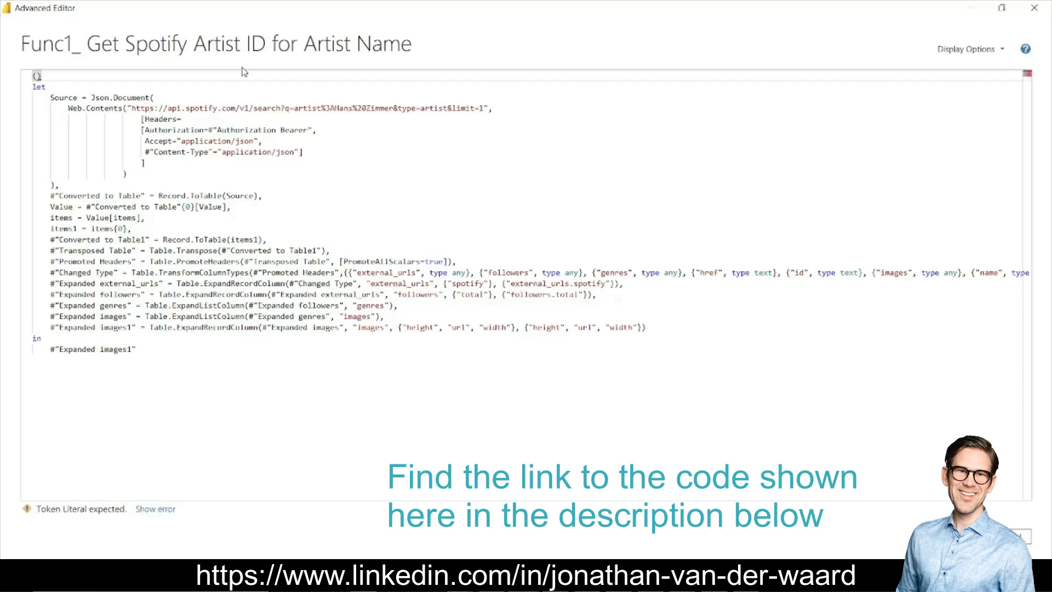
{"action": "type", "text": "Artistn"}
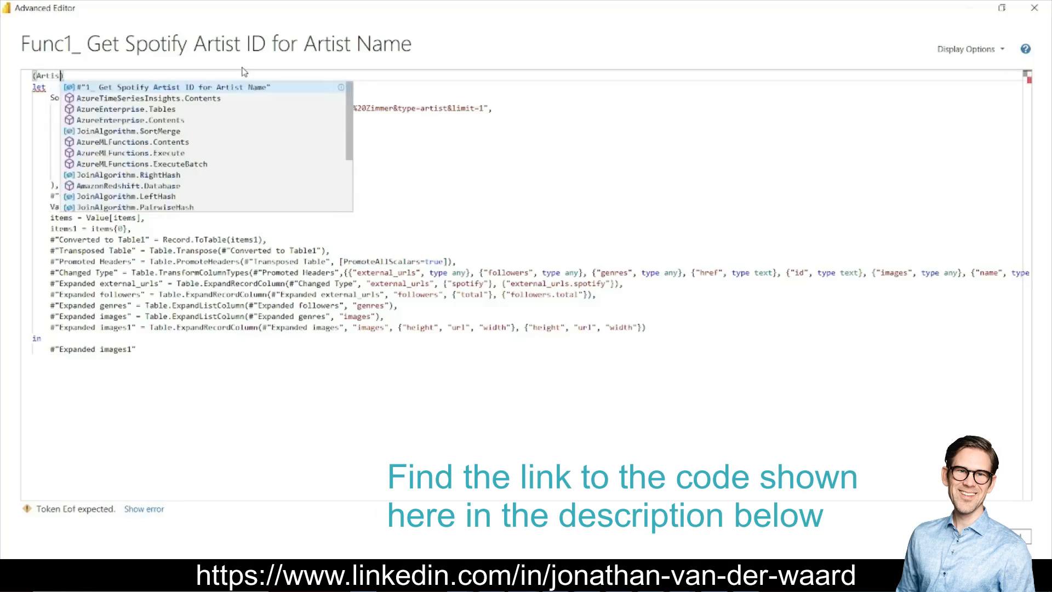
{"action": "type", "text": "ame"}
{"action": "type", "text": " as tex"}
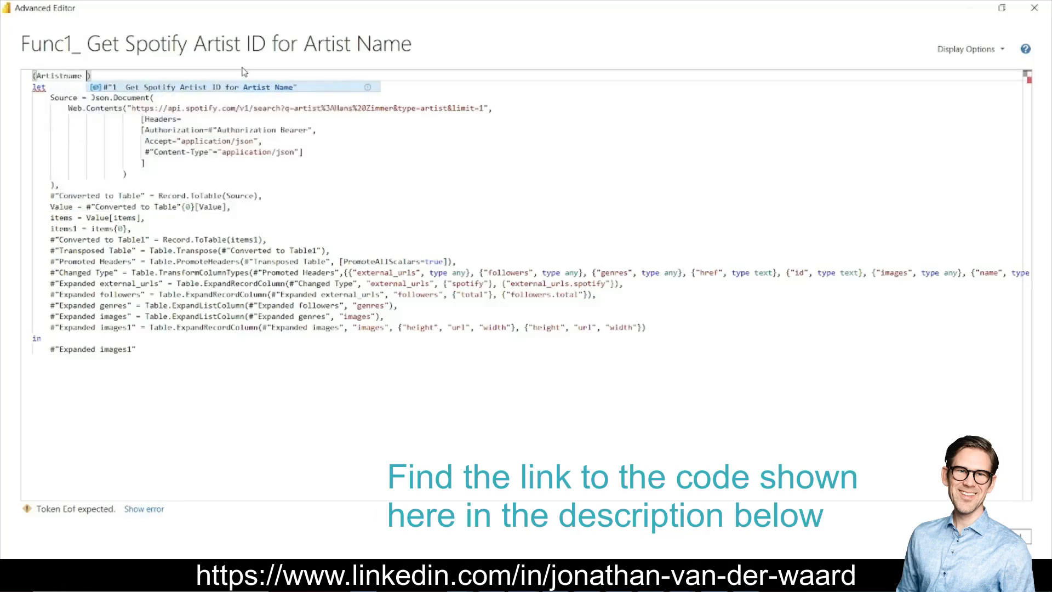
{"action": "type", "text": "t"}
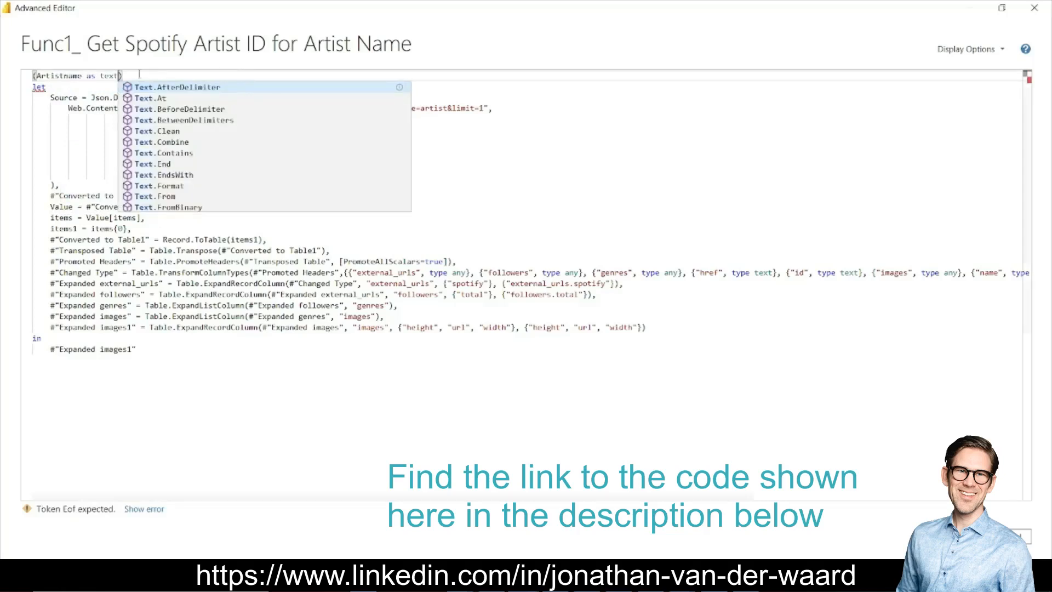
{"action": "key", "text": "Escape"}
{"action": "key", "text": "Left"}
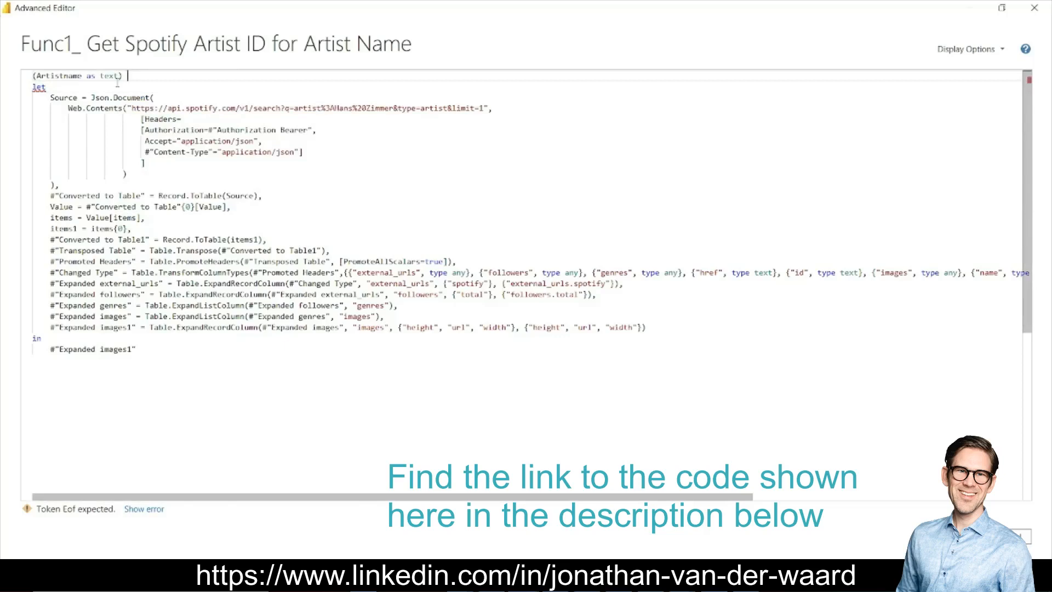
{"action": "type", "text": "="}
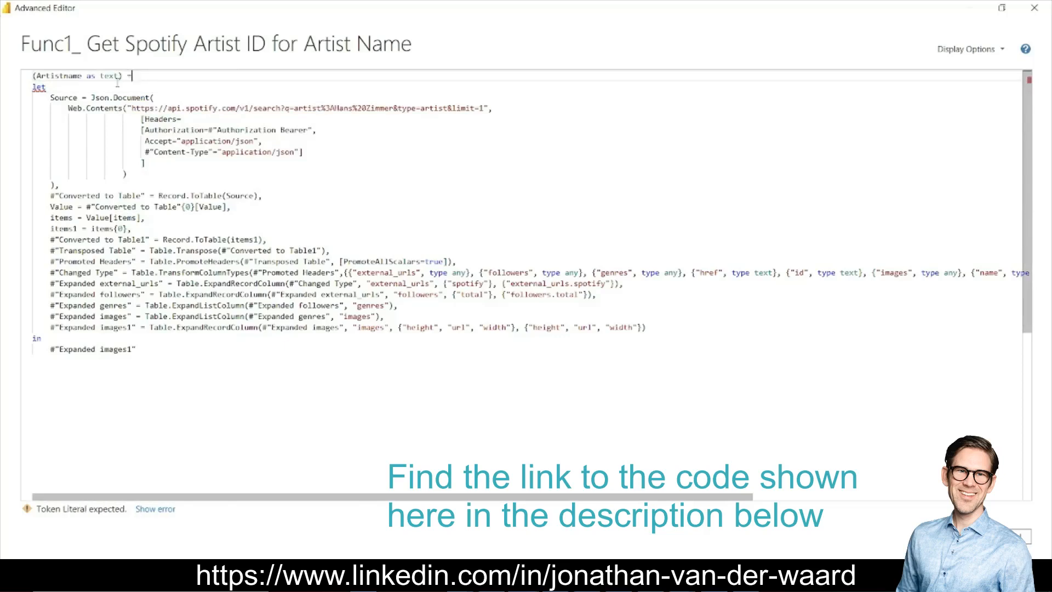
{"action": "type", "text": ">"}
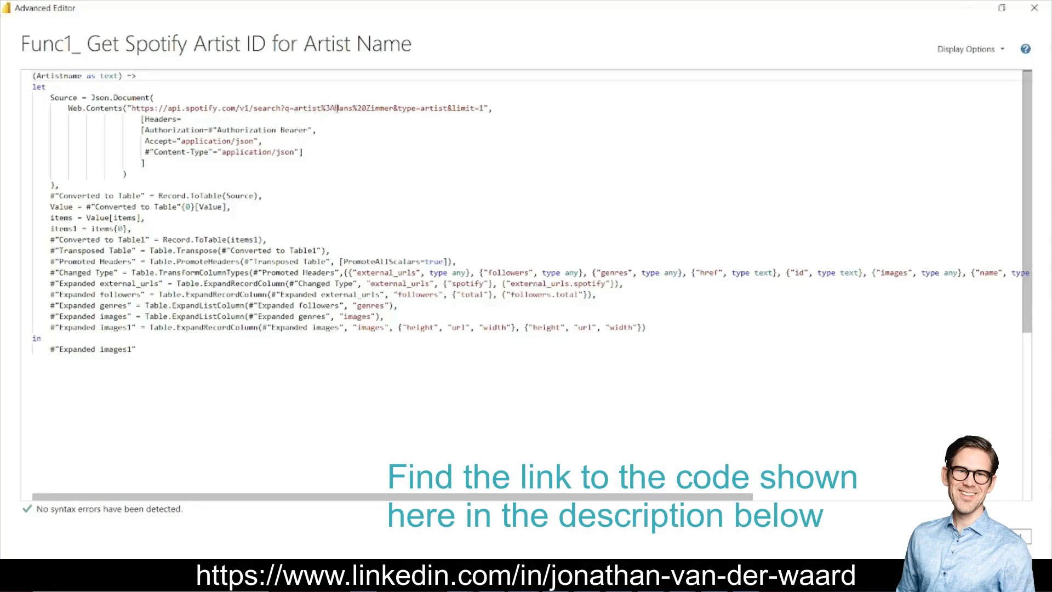
- Replace the fixed artist name in the search URL with the concatenated Artistname parameter, keeping "&type=artist&limit=1" as quoted text, and save the function
{"action": "left_click_drag", "start_coordinate": [336, 108], "coordinate": [394, 106]}
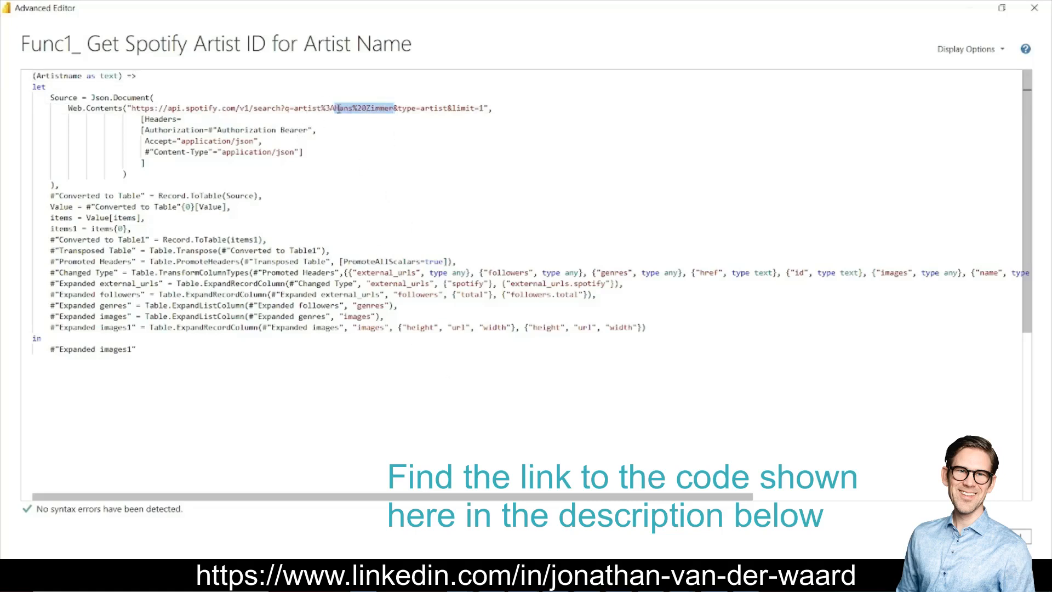
{"action": "key", "text": "Left"}
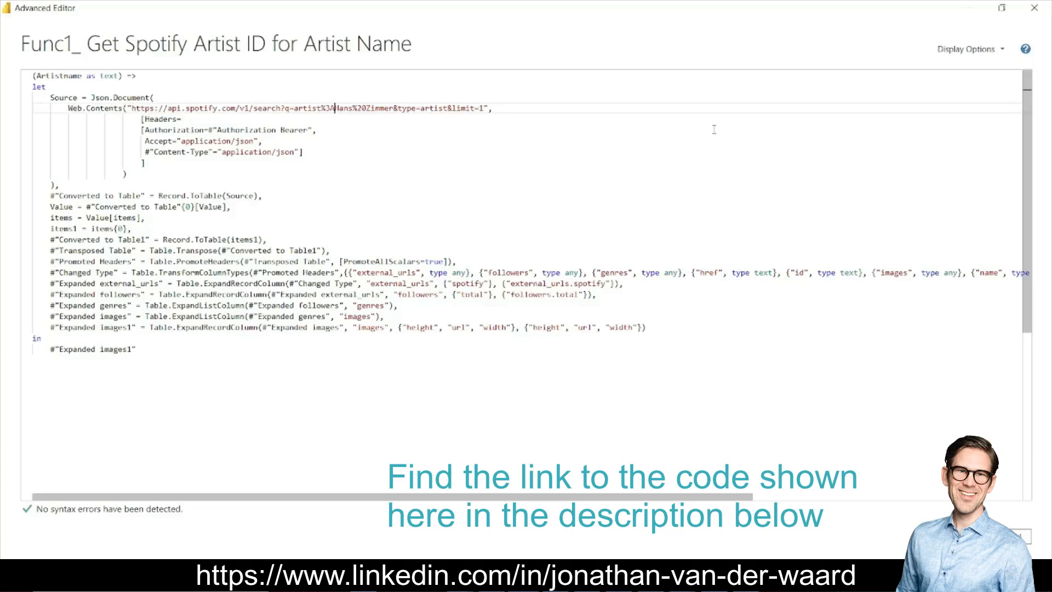
{"action": "type", "text": "\" &"}
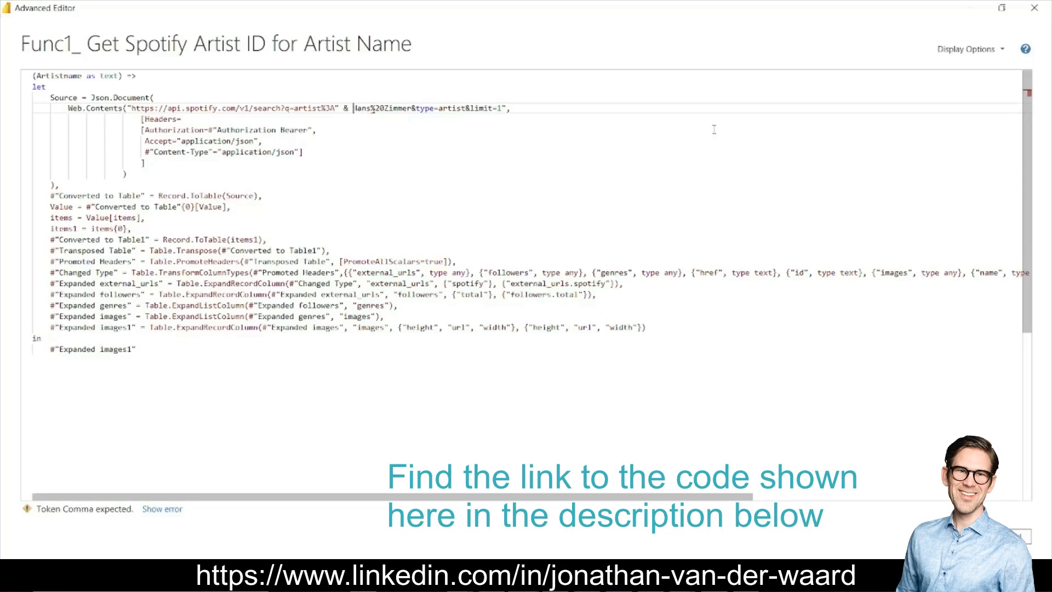
{"action": "key", "text": "ctrl+shift+Right"}
{"action": "key", "text": "ctrl+shift+Right"}
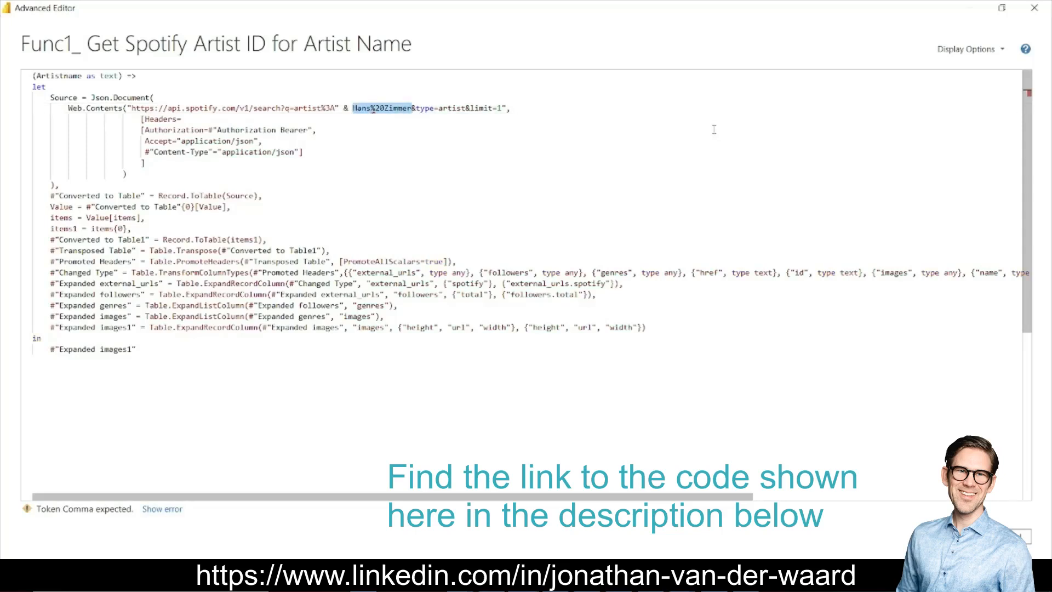
{"action": "key", "text": "BackSpace"}
{"action": "type", "text": "Artis"}
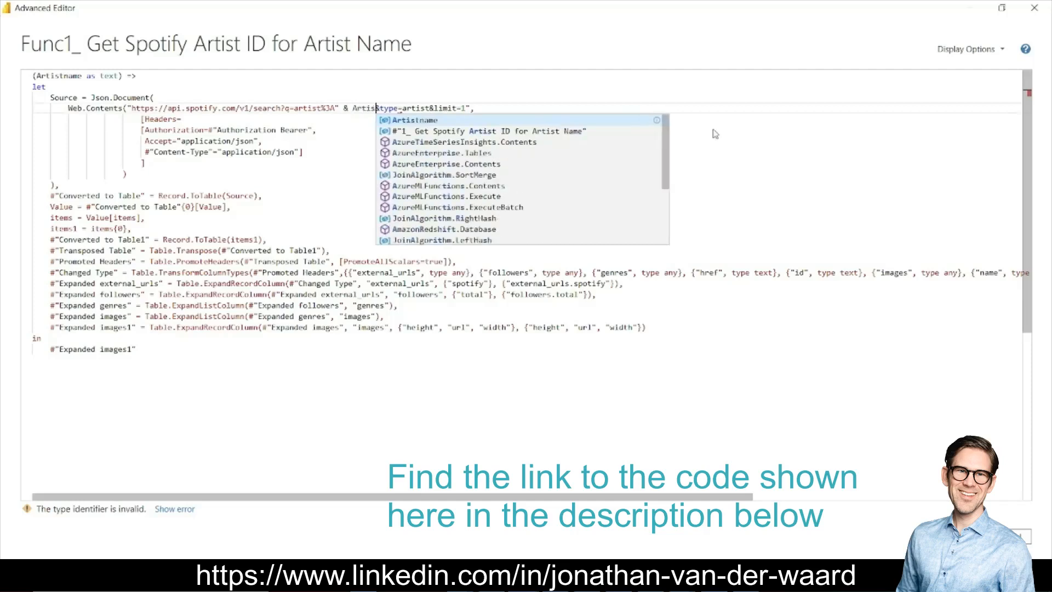
{"action": "key", "text": "Tab"}
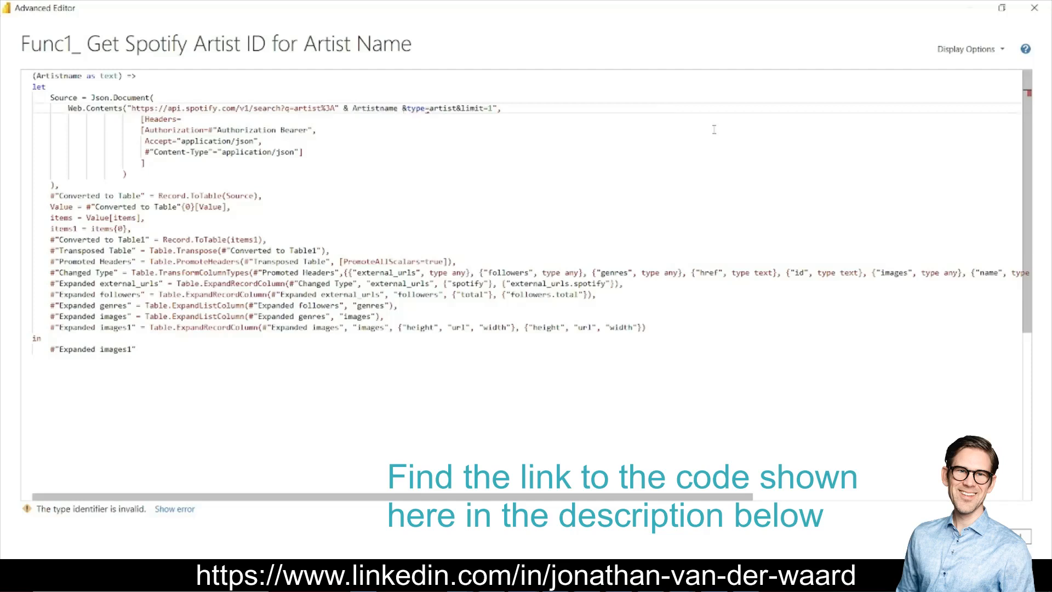
{"action": "type", "text": "&"}
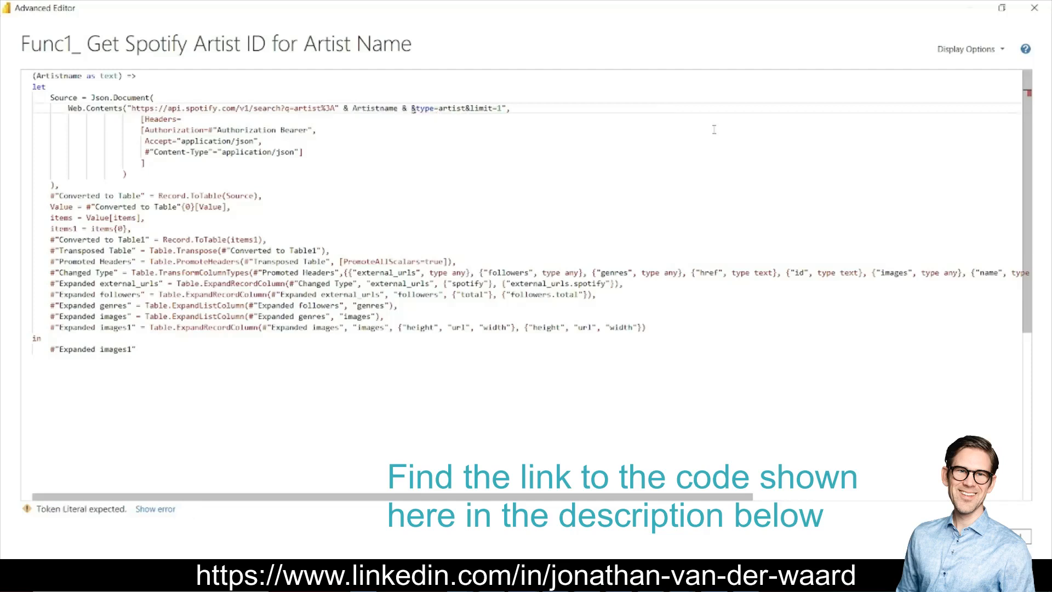
{"action": "type", "text": " \""}
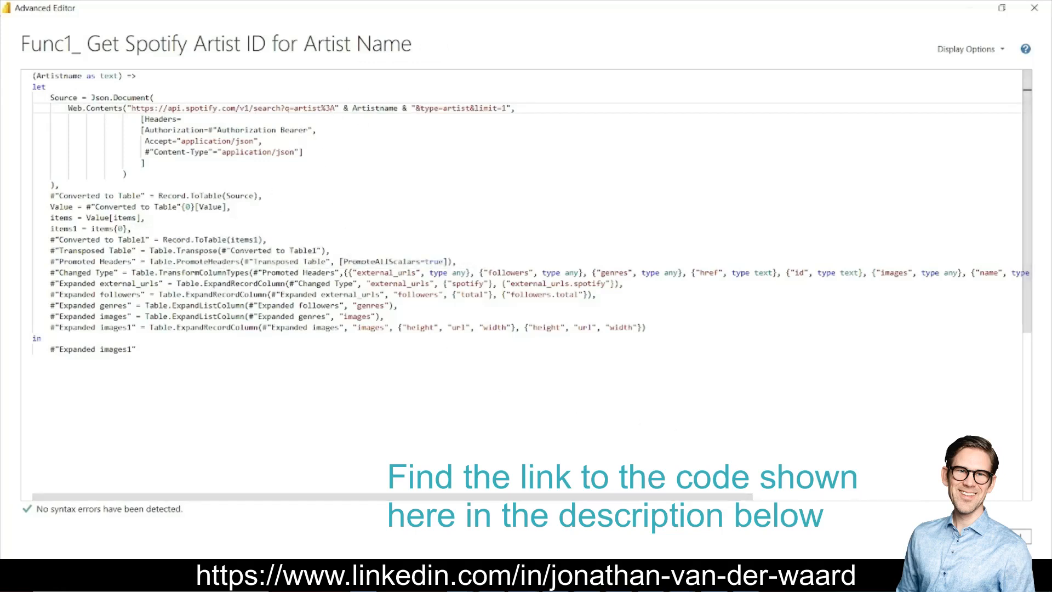
{"action": "left_click", "coordinate": [959, 536]}
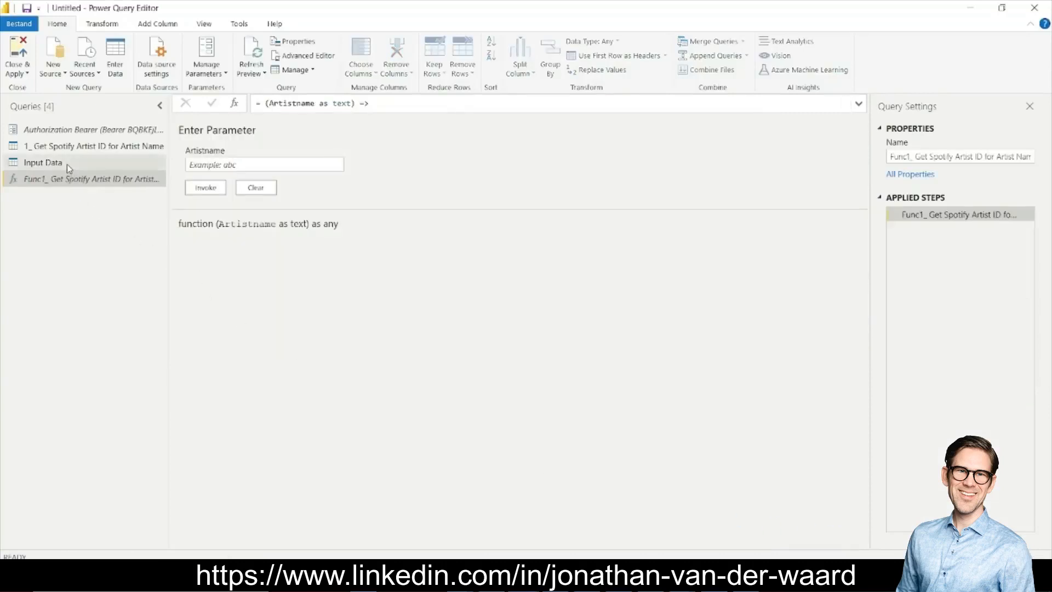
- Compare the artist names in Input Data with the %20-encoded name in the original query's search URL, and return to Input Data without changes
{"action": "left_click", "coordinate": [44, 163]}
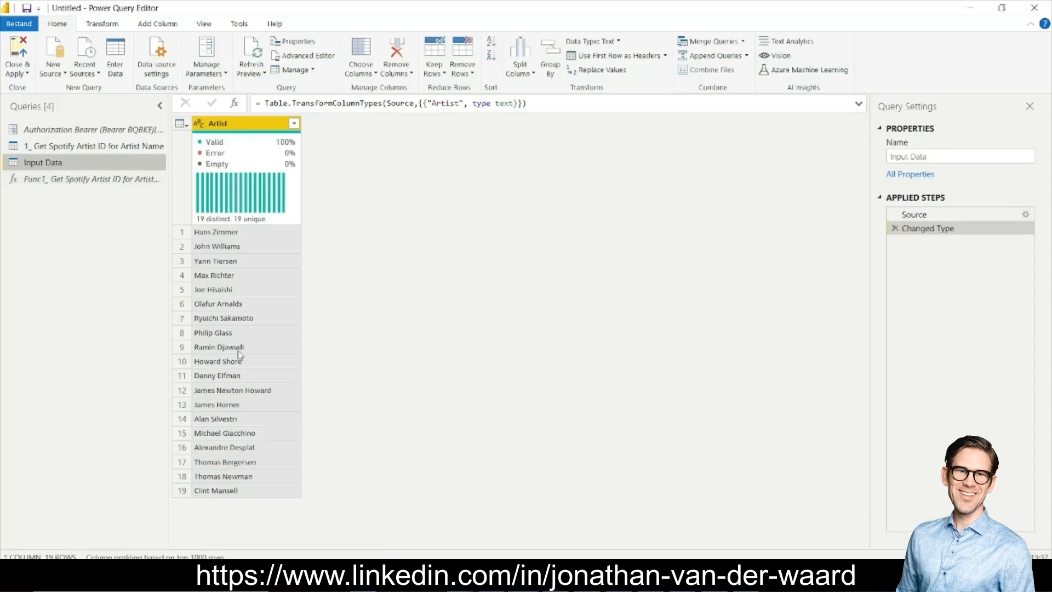
{"action": "left_click", "coordinate": [74, 149]}
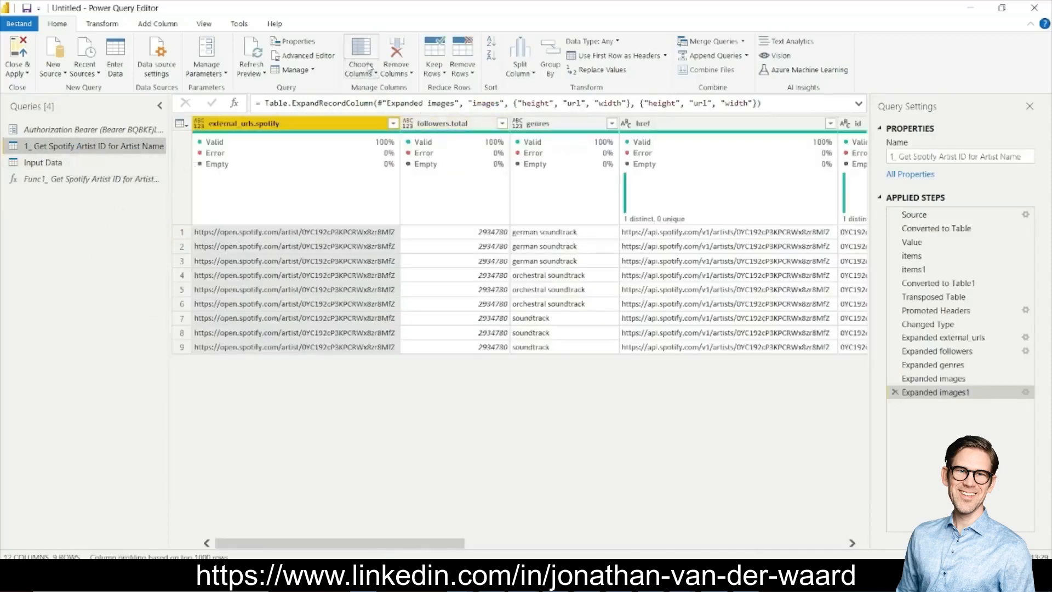
{"action": "left_click", "coordinate": [316, 55]}
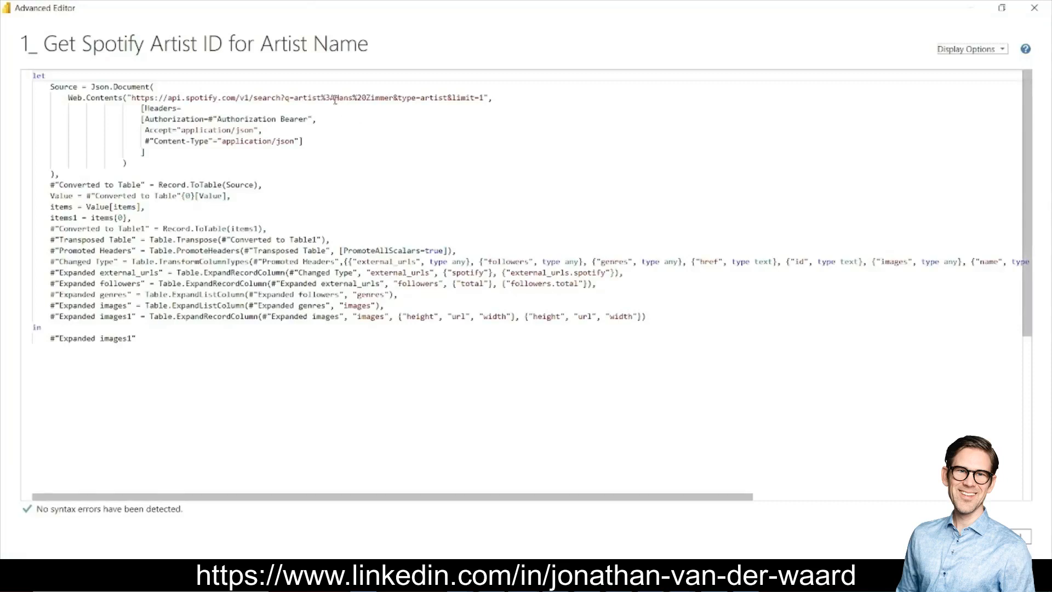
{"action": "left_click", "coordinate": [335, 97]}
{"action": "left_click_drag", "start_coordinate": [335, 97], "coordinate": [395, 98]}
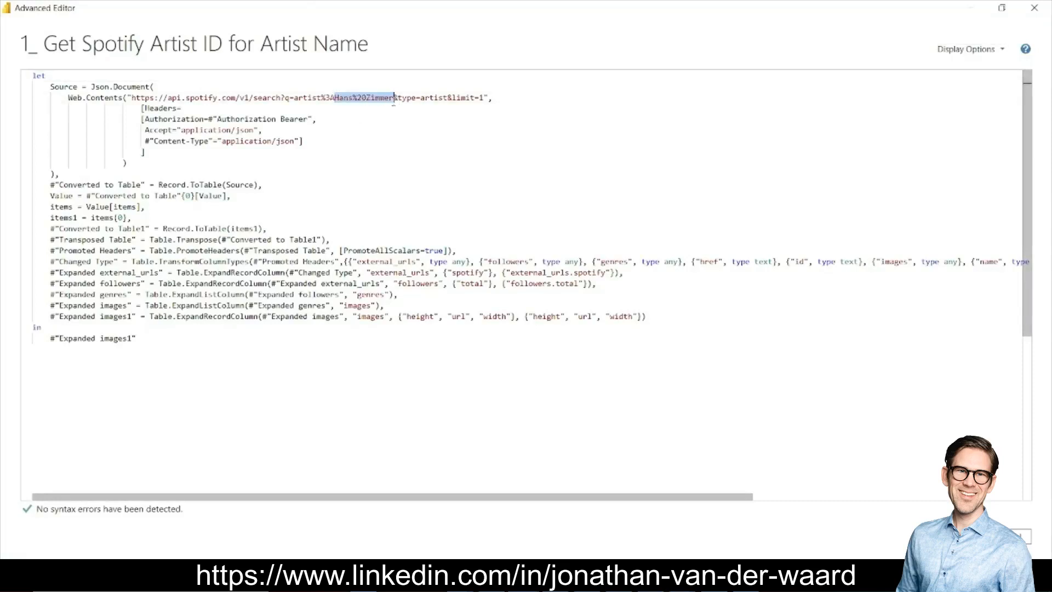
{"action": "double_click", "coordinate": [359, 97]}
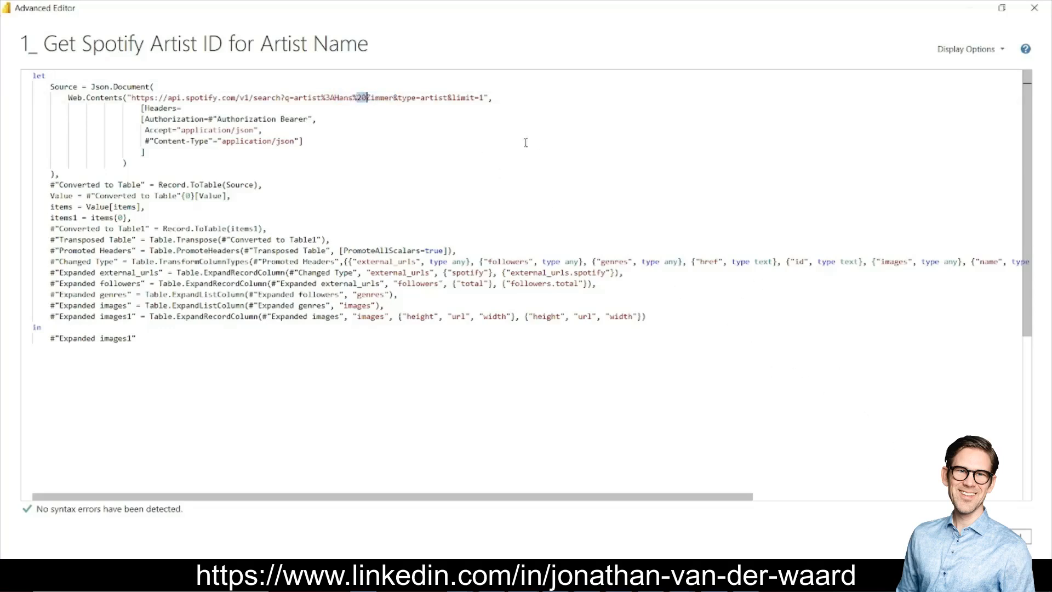
{"action": "left_click", "coordinate": [1009, 536]}
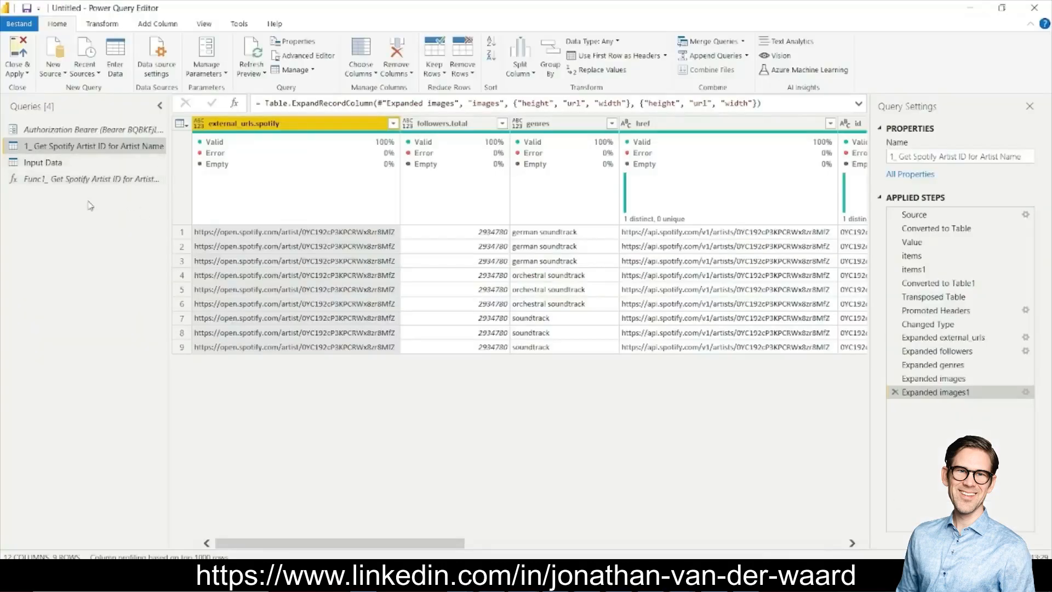
{"action": "left_click", "coordinate": [82, 162]}
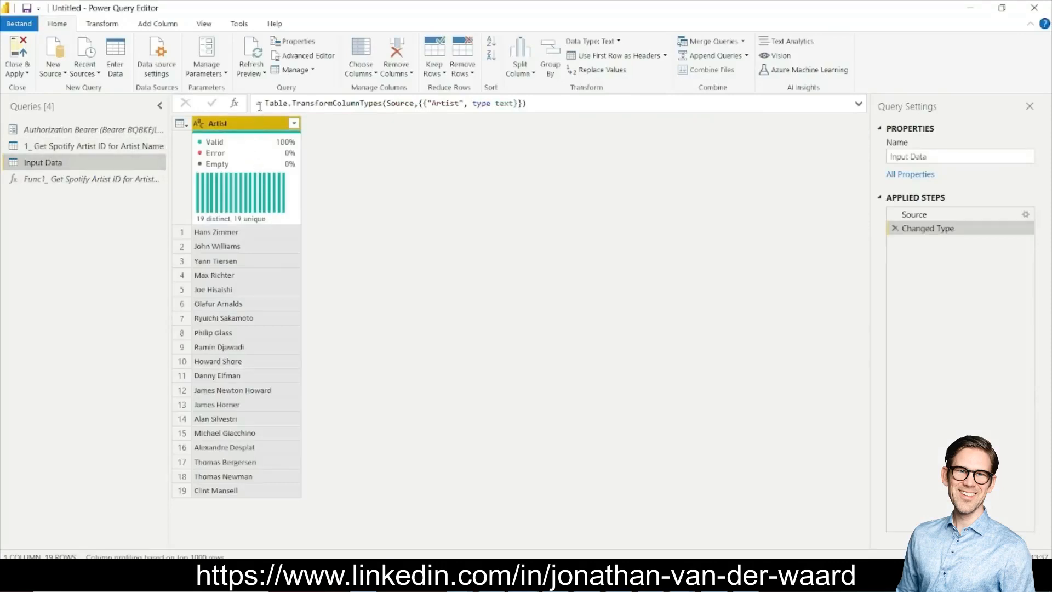
- Replace every space with "%20" in the Artist column of Input Data
{"action": "left_click", "coordinate": [610, 72]}
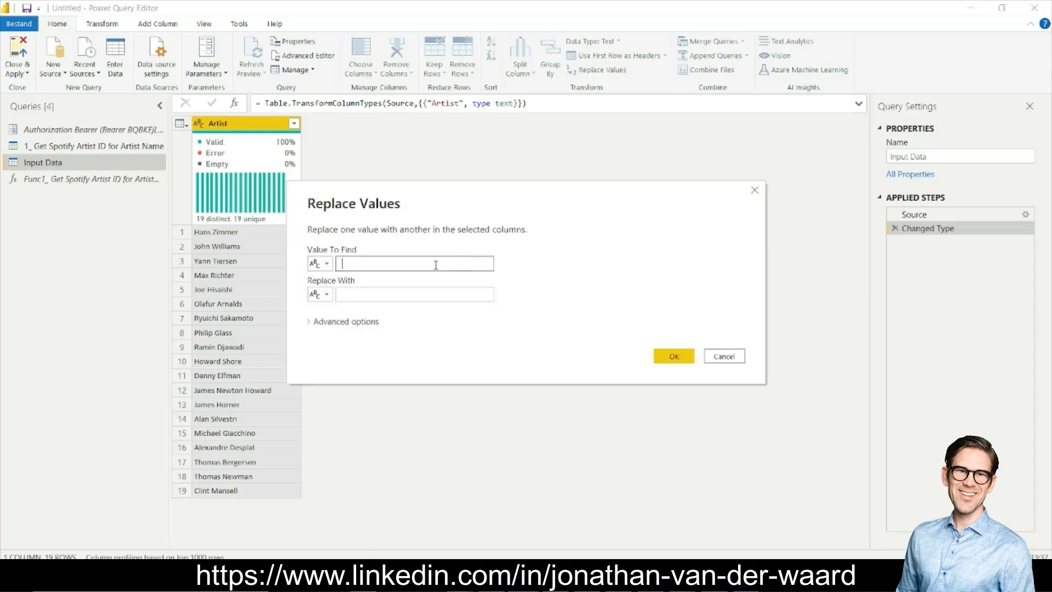
{"action": "left_click", "coordinate": [392, 288]}
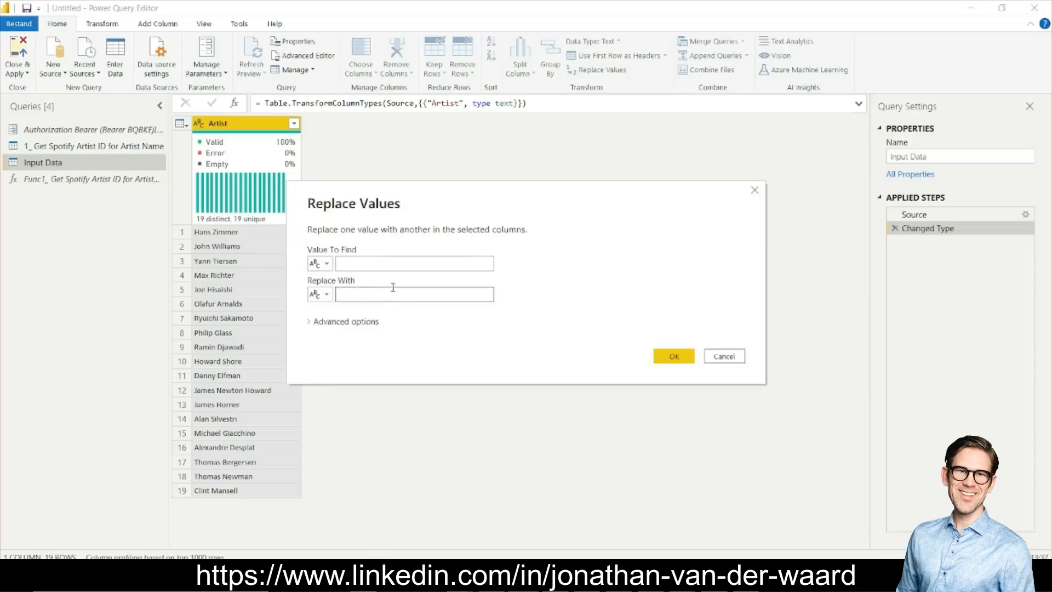
{"action": "type", "text": "%20"}
{"action": "left_click", "coordinate": [674, 356]}
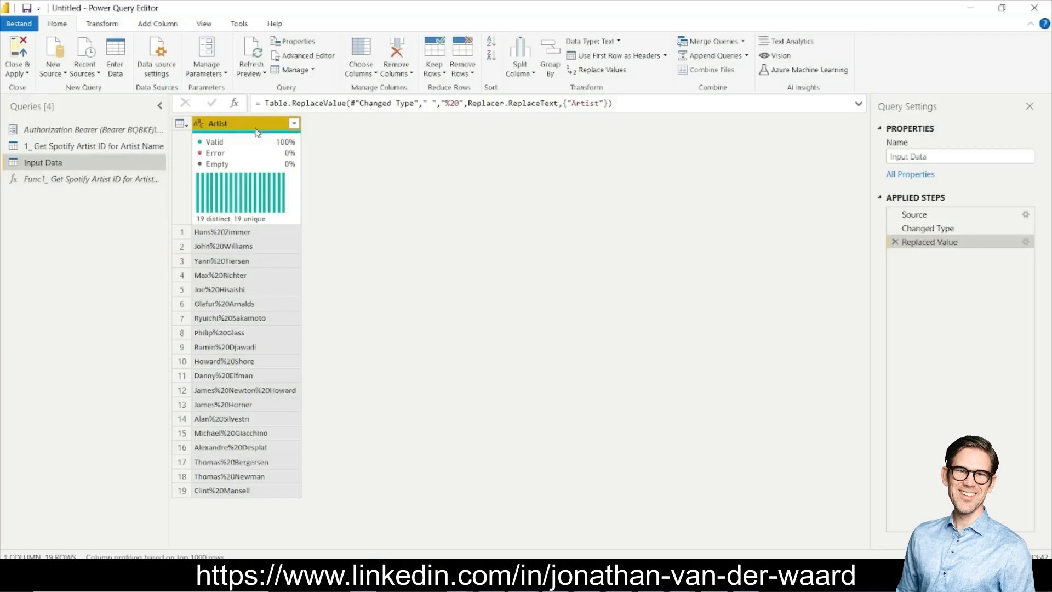
- Invoke the custom function "Func1_ Get Spotify Artist ID for Artist Name" for each Input Data row, passing the Artist column as Artistname
{"action": "left_click", "coordinate": [108, 24]}
{"action": "left_click", "coordinate": [143, 27]}
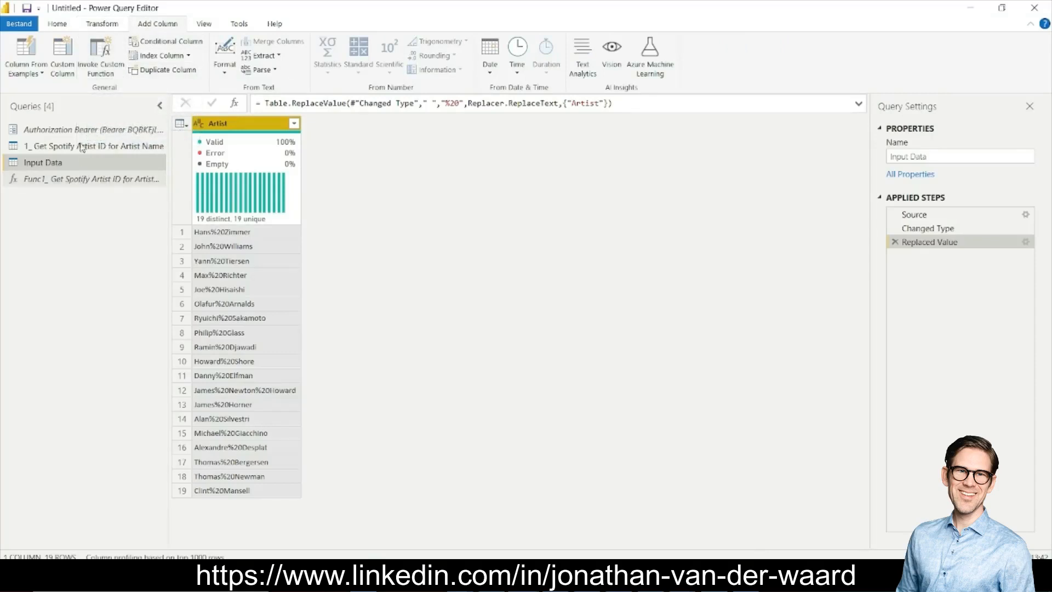
{"action": "left_click", "coordinate": [102, 73]}
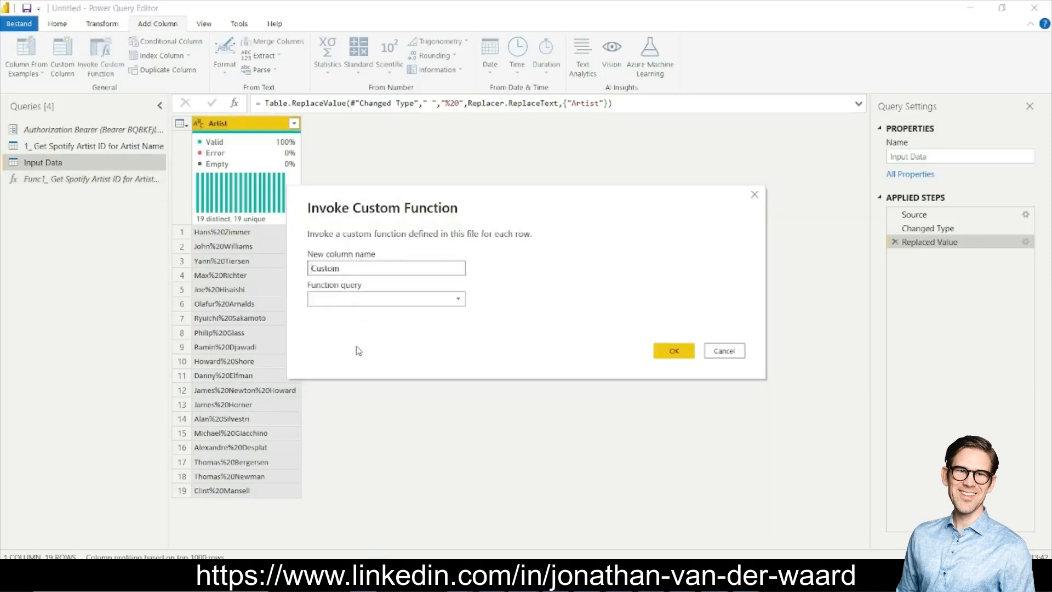
{"action": "left_click", "coordinate": [341, 299]}
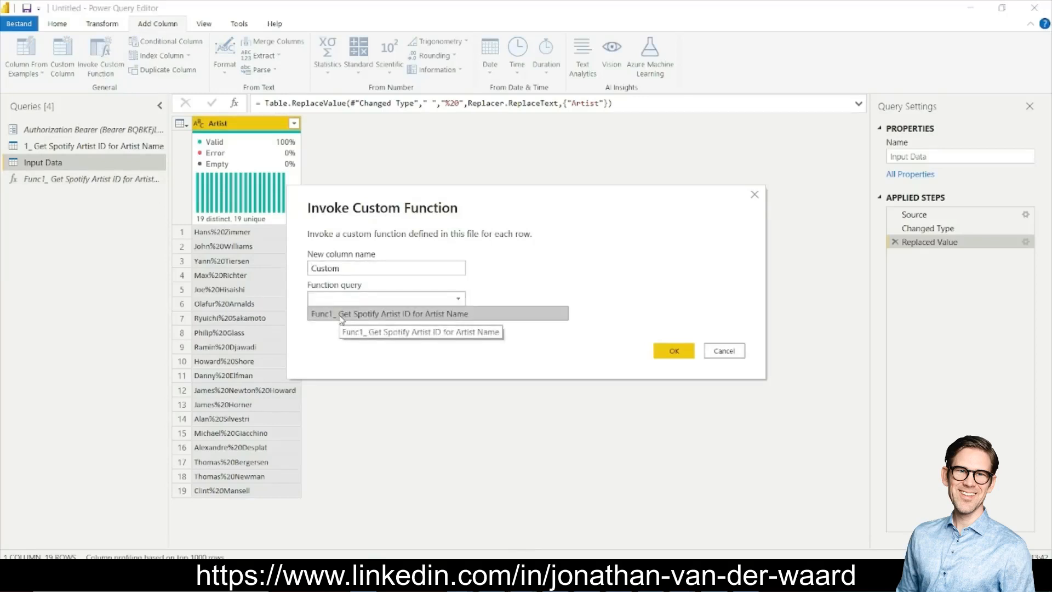
{"action": "left_click", "coordinate": [341, 316]}
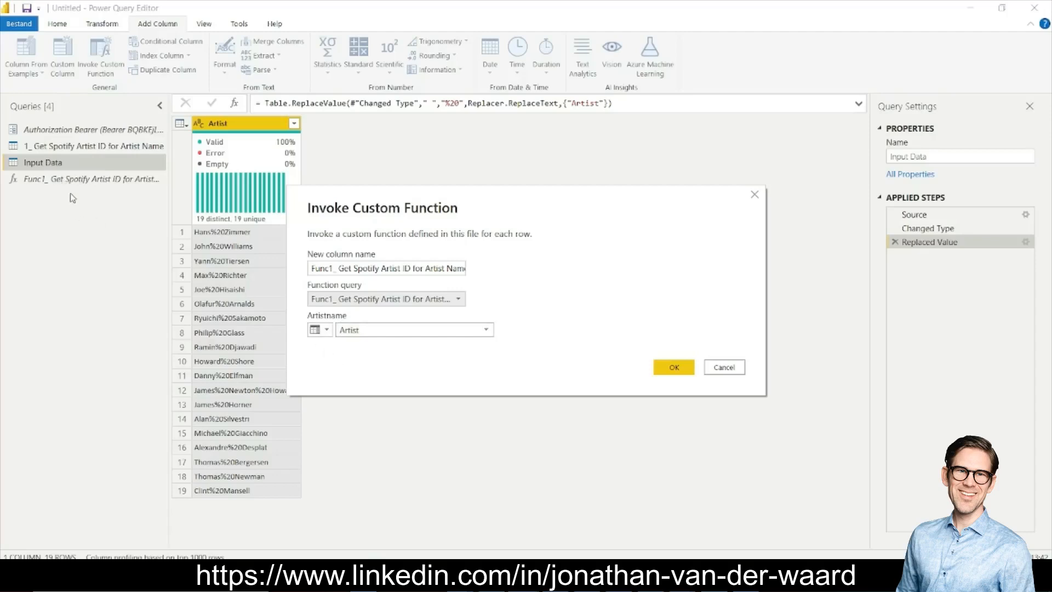
{"action": "left_click", "coordinate": [675, 367]}
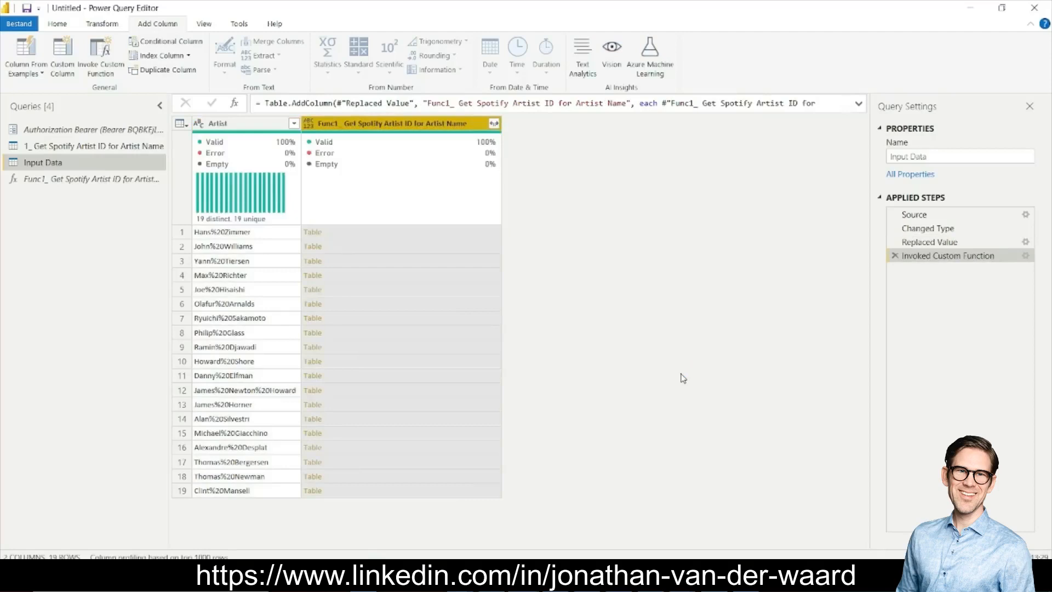
- Expand all columns of the function result tables without the original column name as prefix
{"action": "mouse_move", "coordinate": [327, 150]}
{"action": "left_click", "coordinate": [493, 124]}
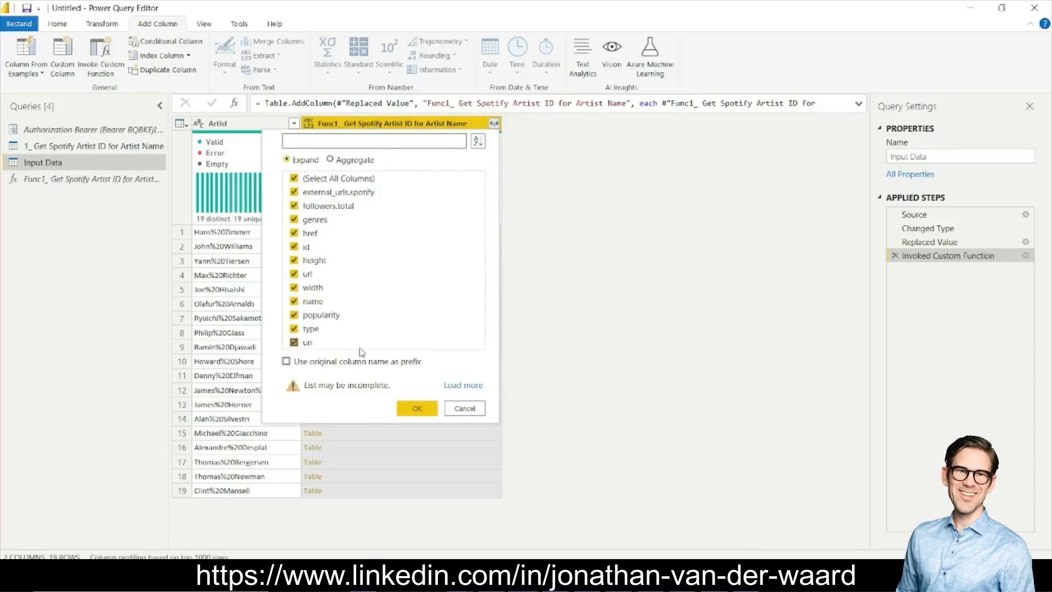
{"action": "left_click", "coordinate": [417, 410]}
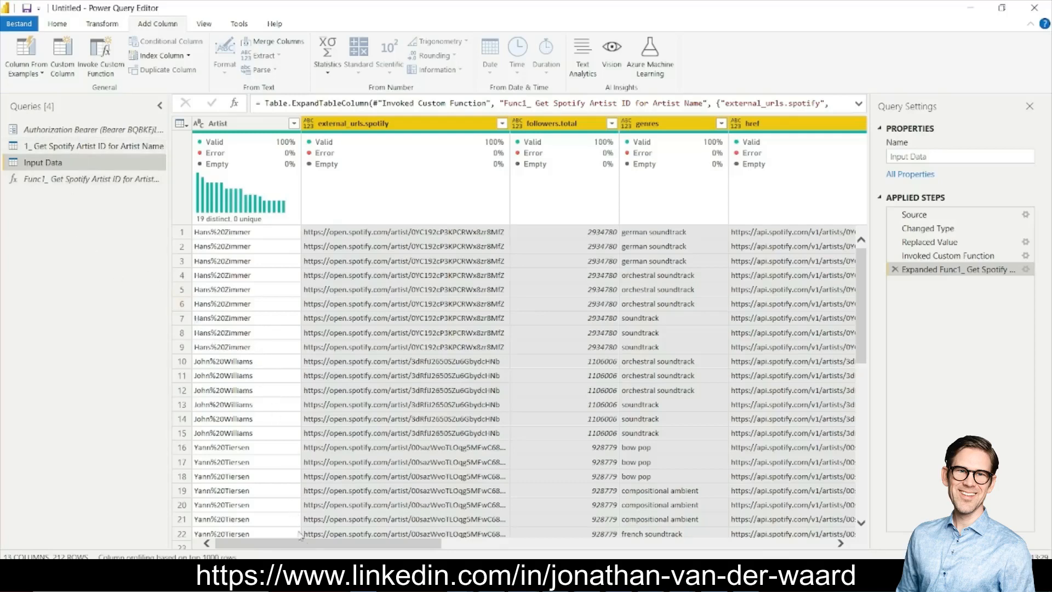
- Examine the expanded artist results in Input Data down the rows and across to the id, height and url columns
{"action": "left_click_drag", "start_coordinate": [316, 546], "coordinate": [279, 543]}
{"action": "scroll", "coordinate": [280, 383], "scroll_direction": "down", "scroll_amount": 3}
{"action": "scroll", "coordinate": [279, 391], "scroll_direction": "down", "scroll_amount": 2}
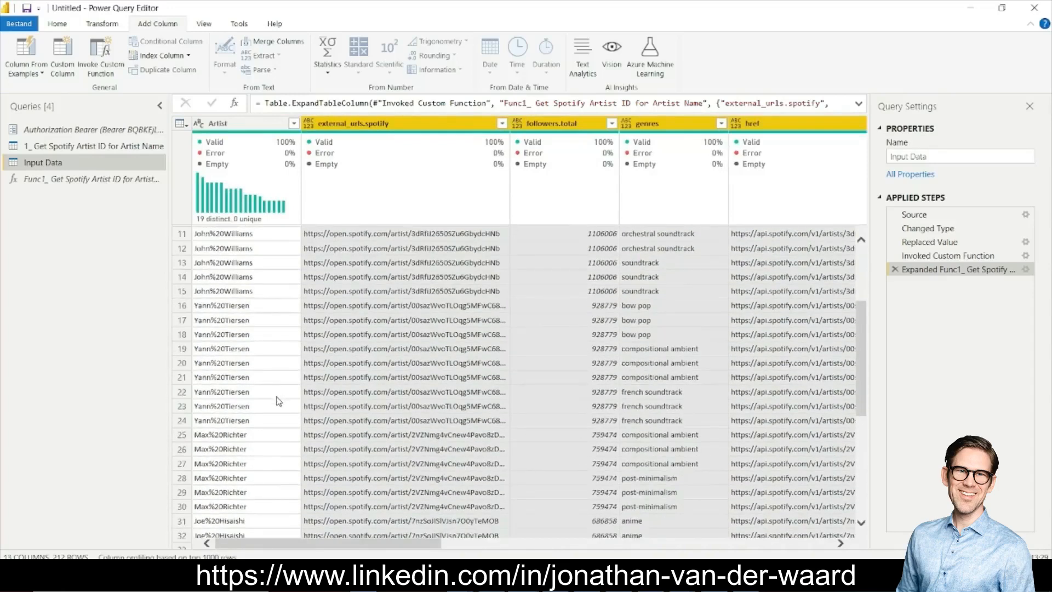
{"action": "scroll", "coordinate": [277, 405], "scroll_direction": "down", "scroll_amount": 4}
{"action": "scroll", "coordinate": [277, 405], "scroll_direction": "down", "scroll_amount": 12}
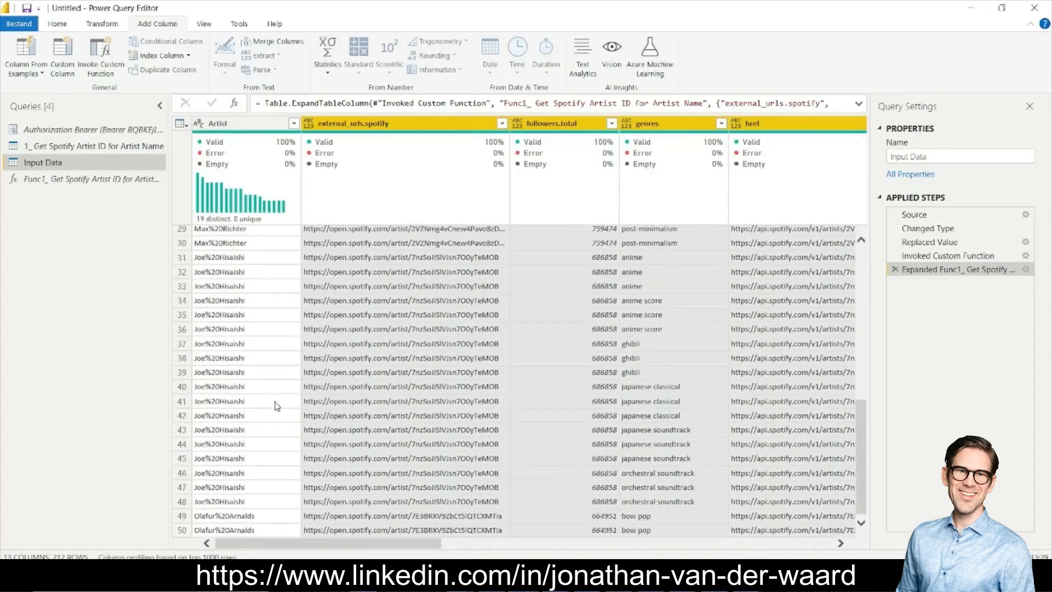
{"action": "scroll", "coordinate": [277, 406], "scroll_direction": "down", "scroll_amount": 9}
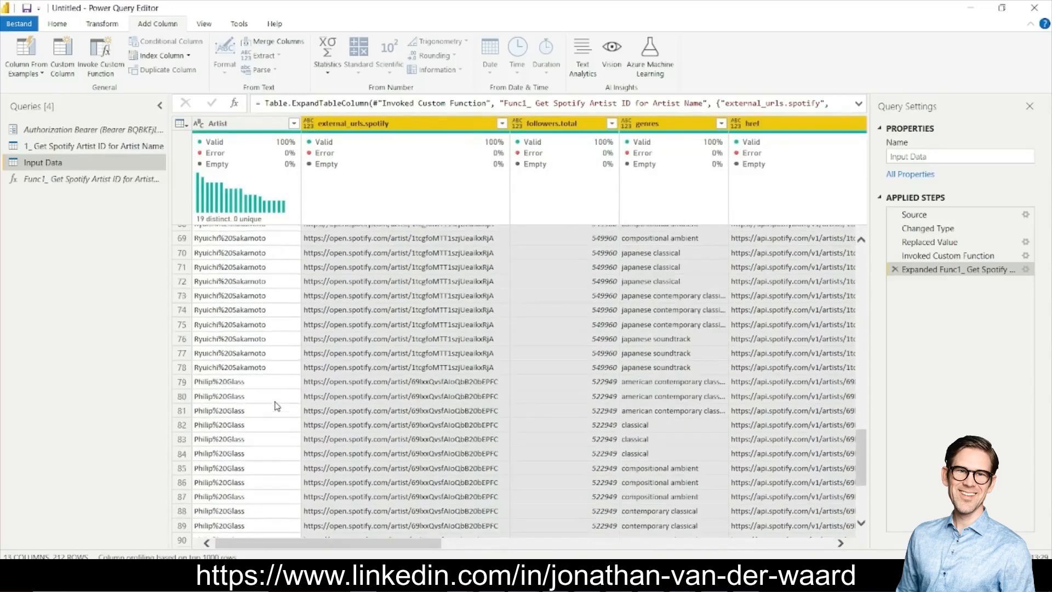
{"action": "scroll", "coordinate": [272, 441], "scroll_direction": "down", "scroll_amount": 9}
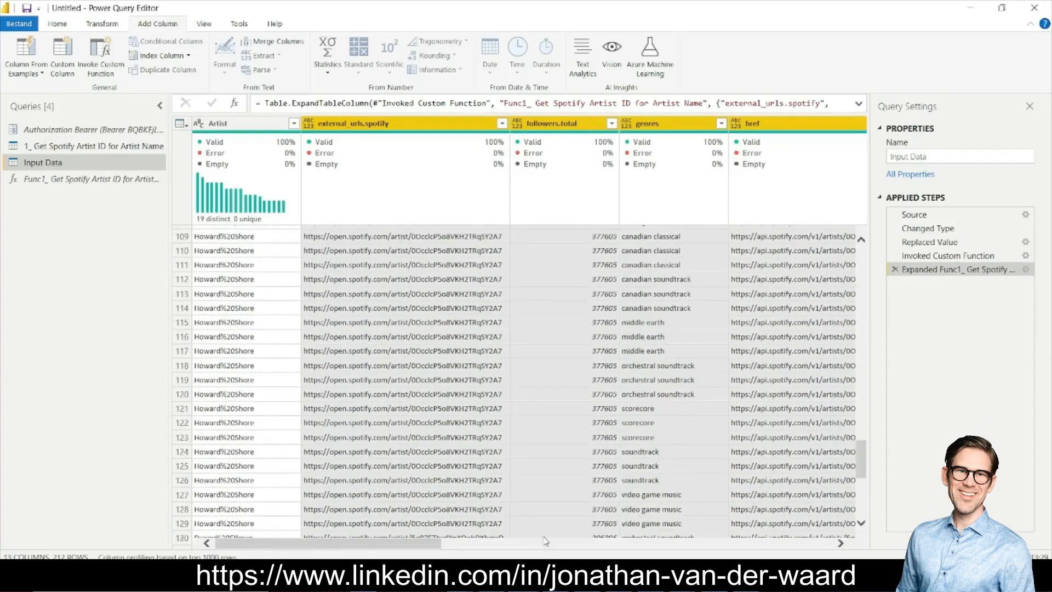
{"action": "left_click_drag", "start_coordinate": [425, 543], "coordinate": [607, 552]}
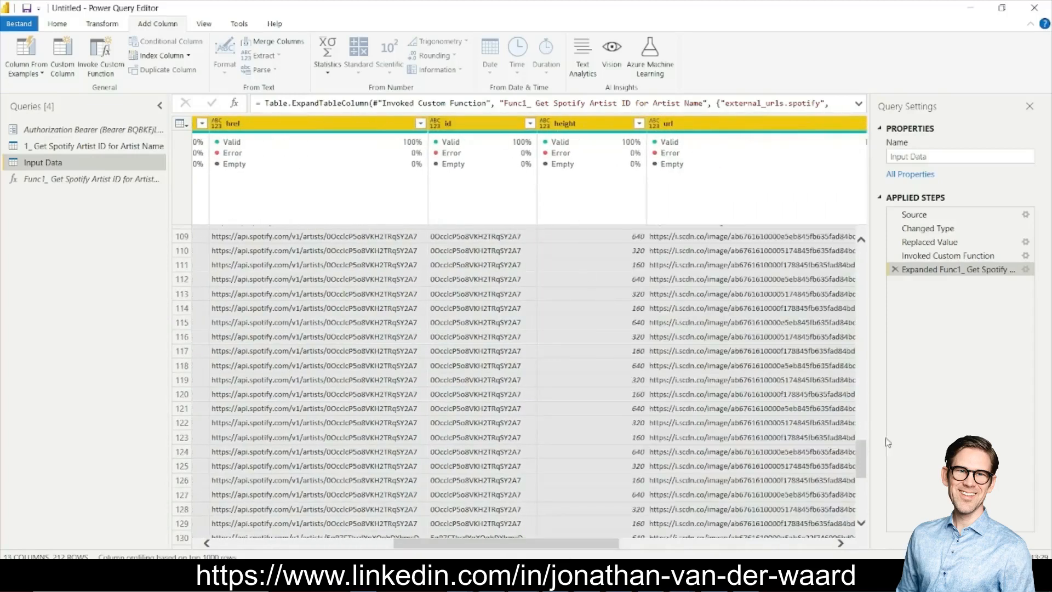
{"action": "left_click_drag", "start_coordinate": [859, 459], "coordinate": [862, 222]}
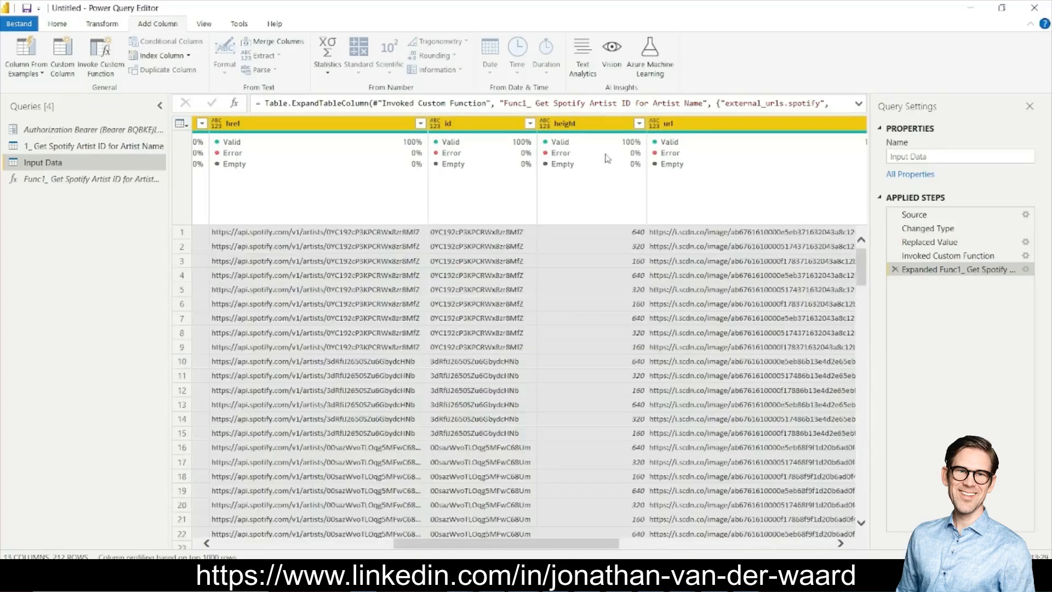
{"action": "left_click", "coordinate": [451, 125]}
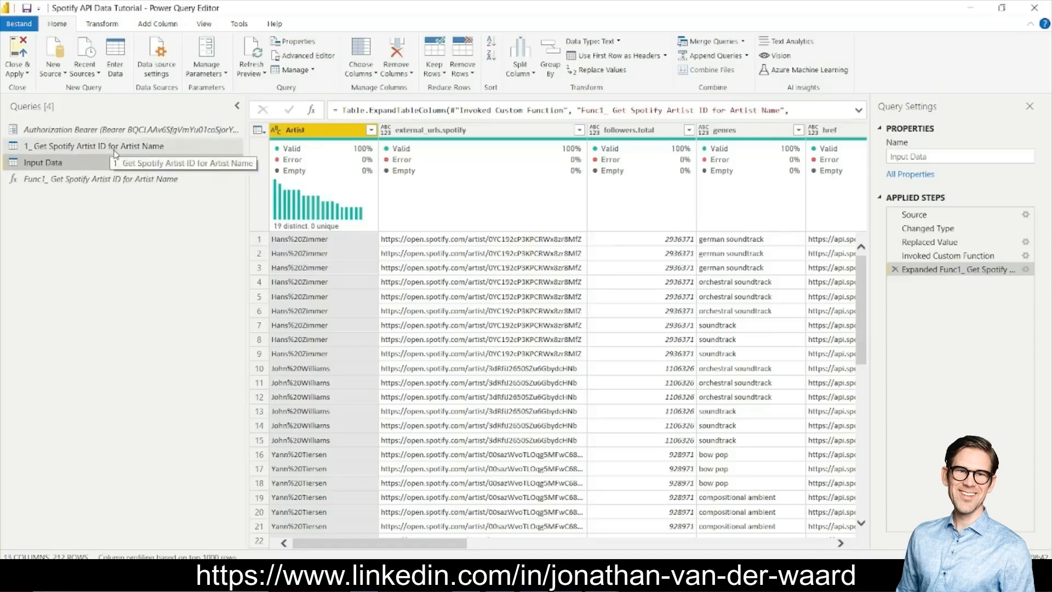
- Move the Authorization Bearer parameter into a new query group named "Parameters"
{"action": "right_click", "coordinate": [58, 132]}
{"action": "mouse_move", "coordinate": [155, 266]}
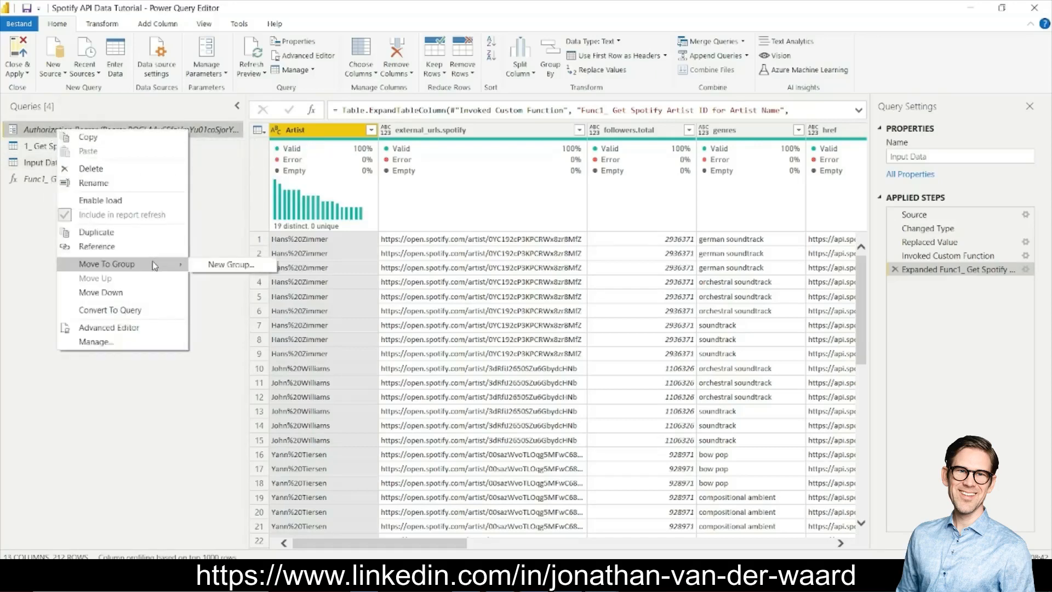
{"action": "left_click", "coordinate": [218, 264]}
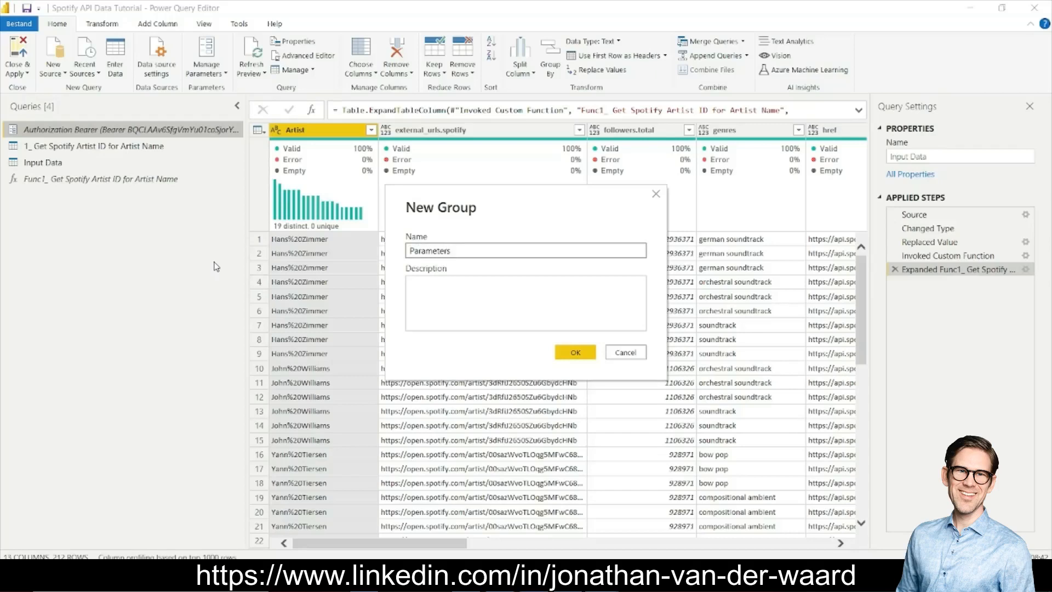
{"action": "left_click", "coordinate": [590, 355]}
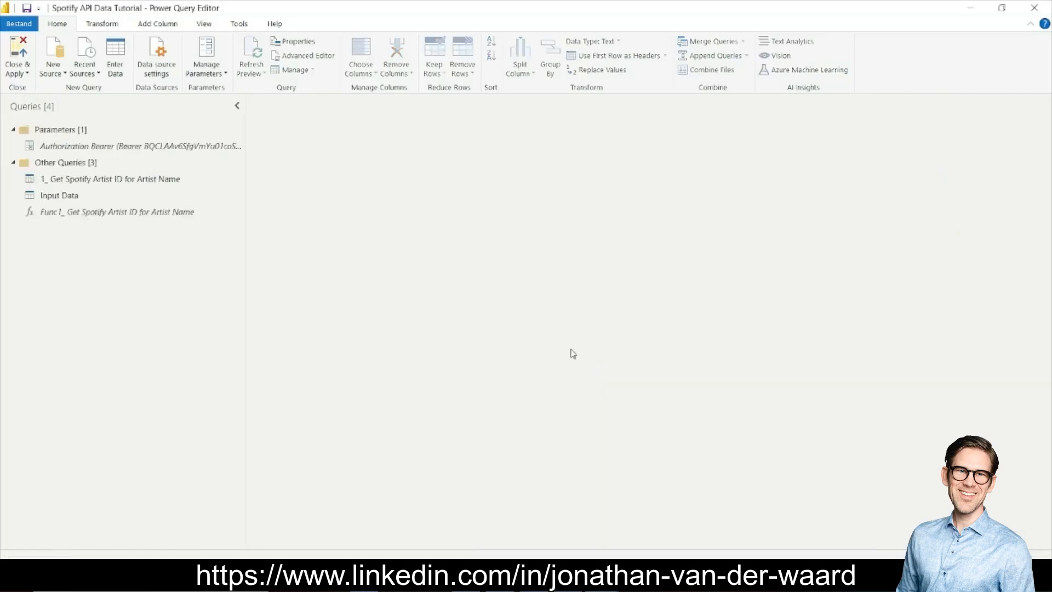
- Delete the original query "1_ Get Spotify Artist ID for Artist Name" and confirm the deletion
{"action": "left_click", "coordinate": [83, 181]}
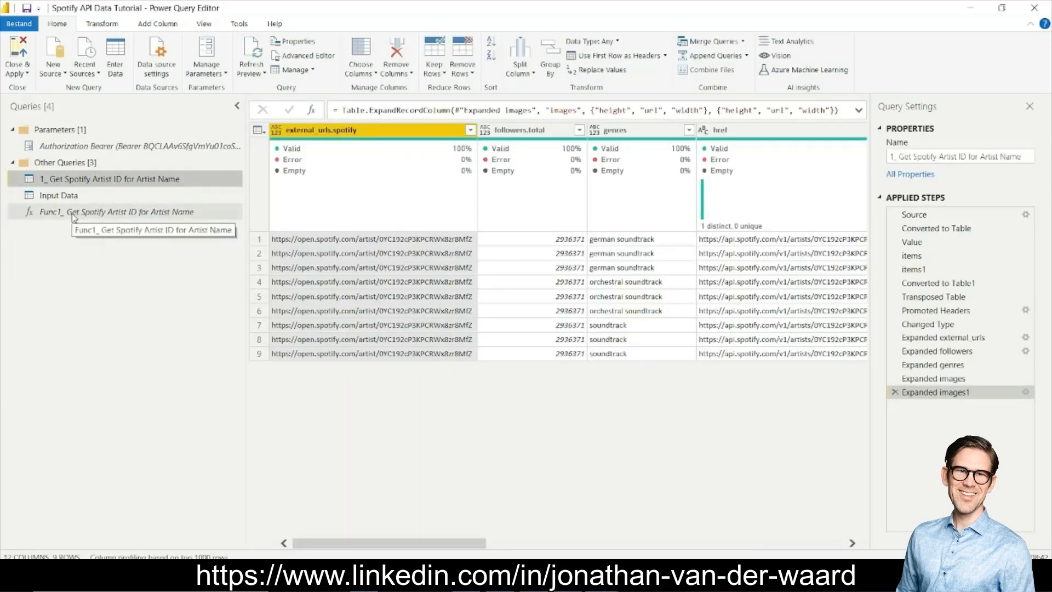
{"action": "right_click", "coordinate": [124, 178]}
{"action": "left_click", "coordinate": [159, 219]}
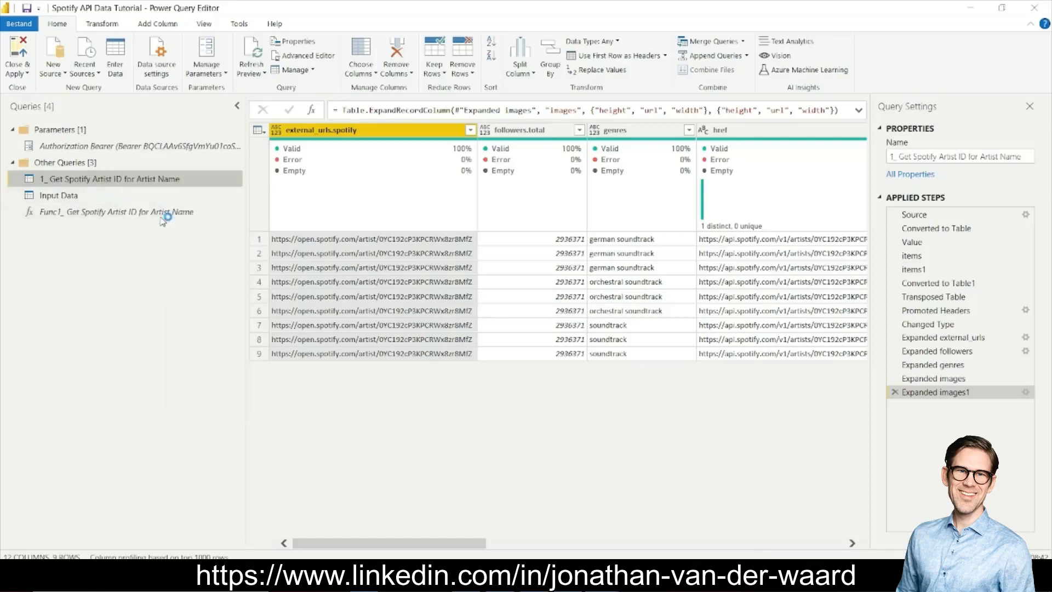
{"action": "left_click", "coordinate": [594, 320]}
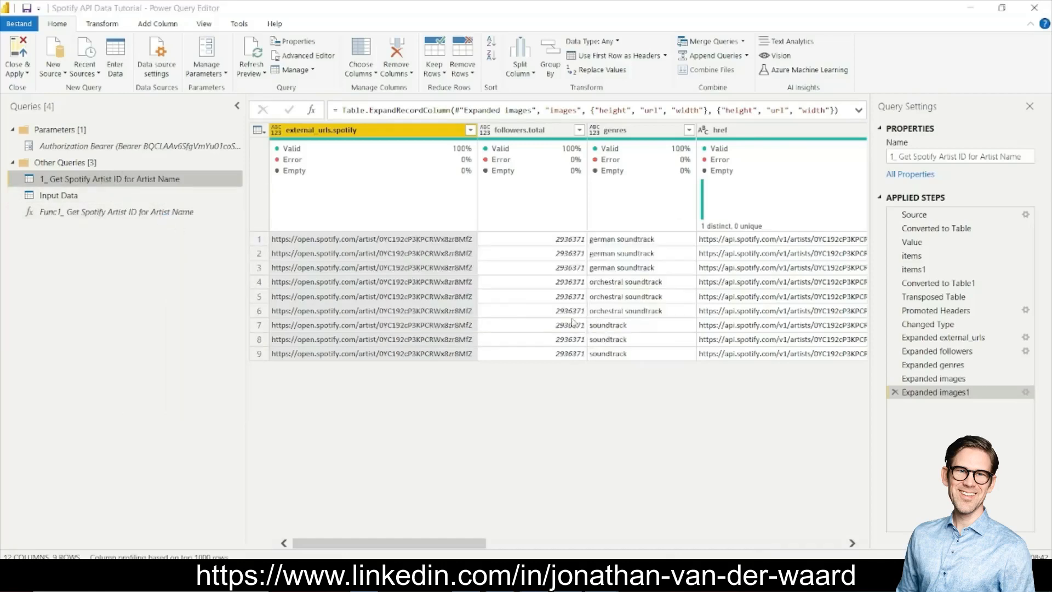
- Move the Input Data query into the Parameters group
{"action": "left_click", "coordinate": [68, 185]}
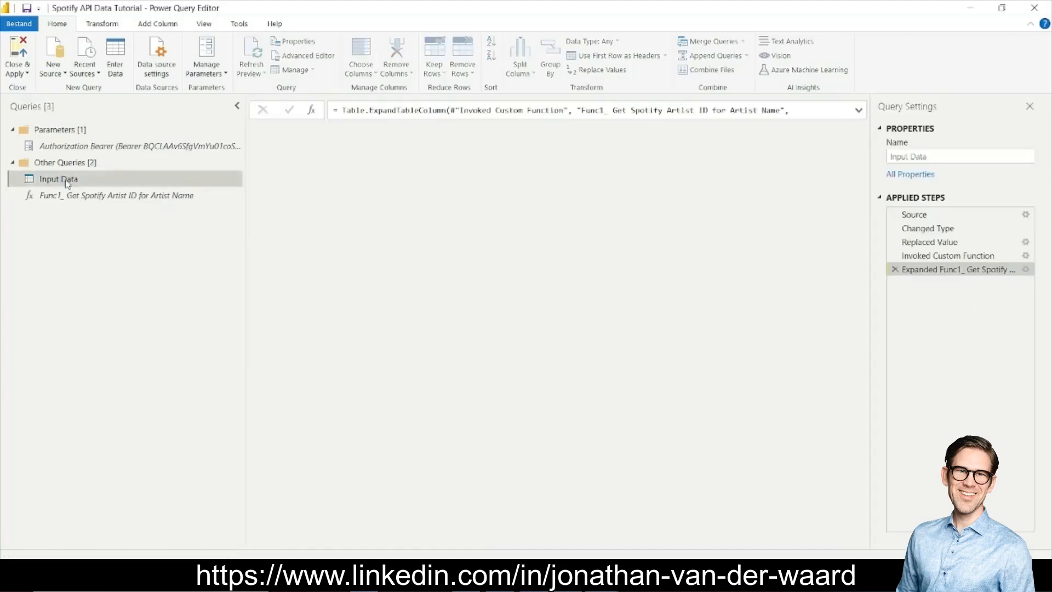
{"action": "right_click", "coordinate": [67, 182]}
{"action": "mouse_move", "coordinate": [189, 322]}
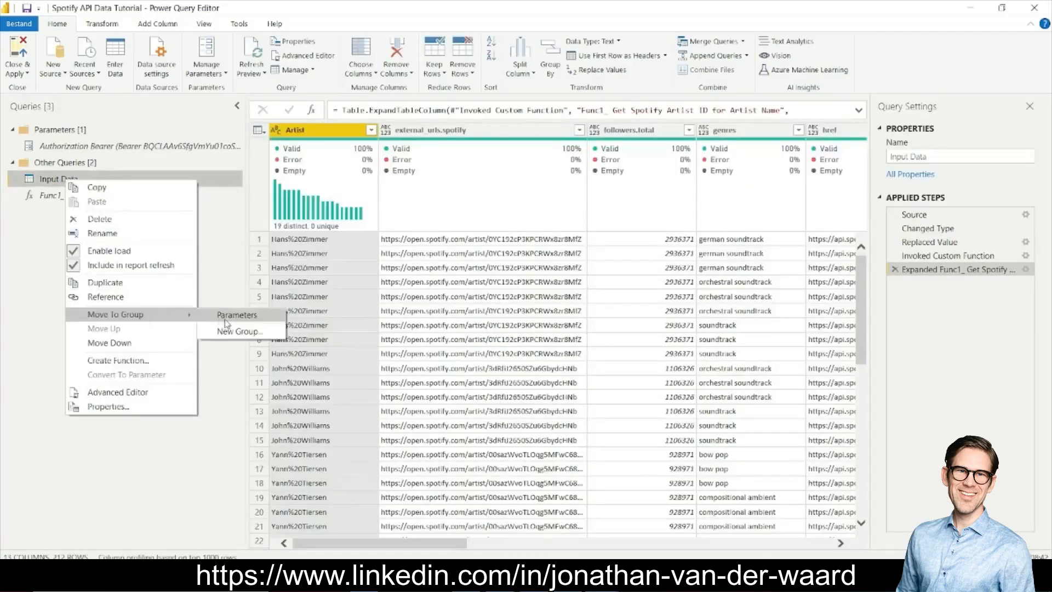
{"action": "left_click", "coordinate": [225, 320]}
- Move the Input Data query into a new query group named "Input Data"
{"action": "left_click", "coordinate": [35, 164]}
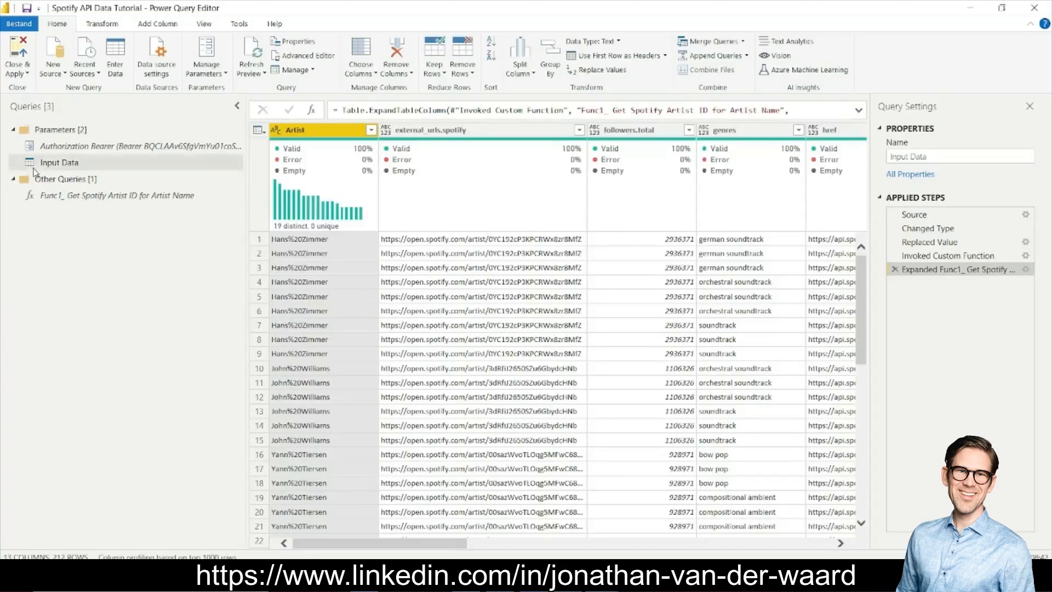
{"action": "right_click", "coordinate": [48, 169]}
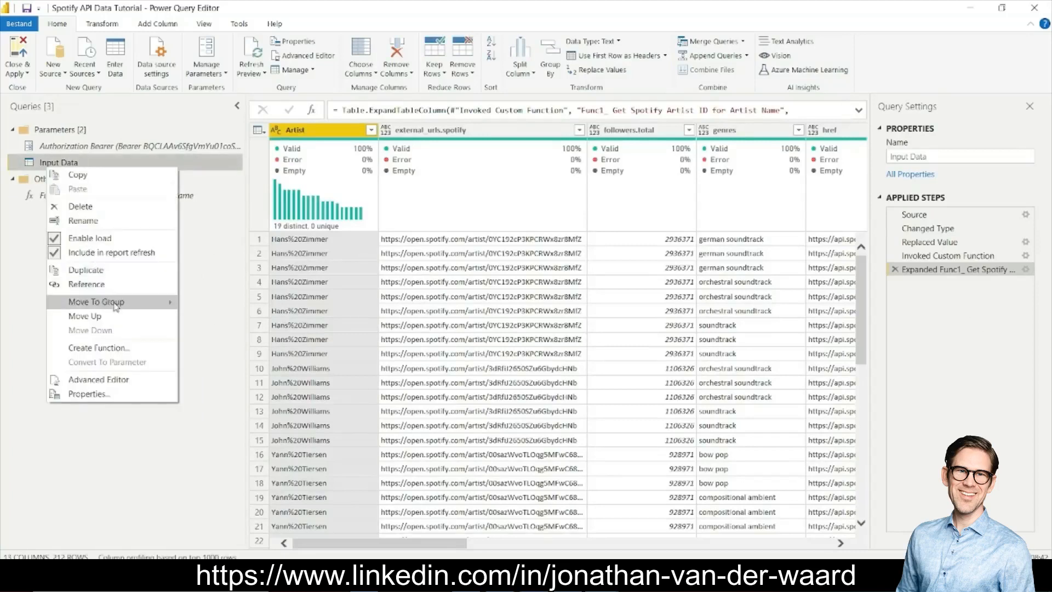
{"action": "mouse_move", "coordinate": [107, 303]}
{"action": "left_click", "coordinate": [221, 335]}
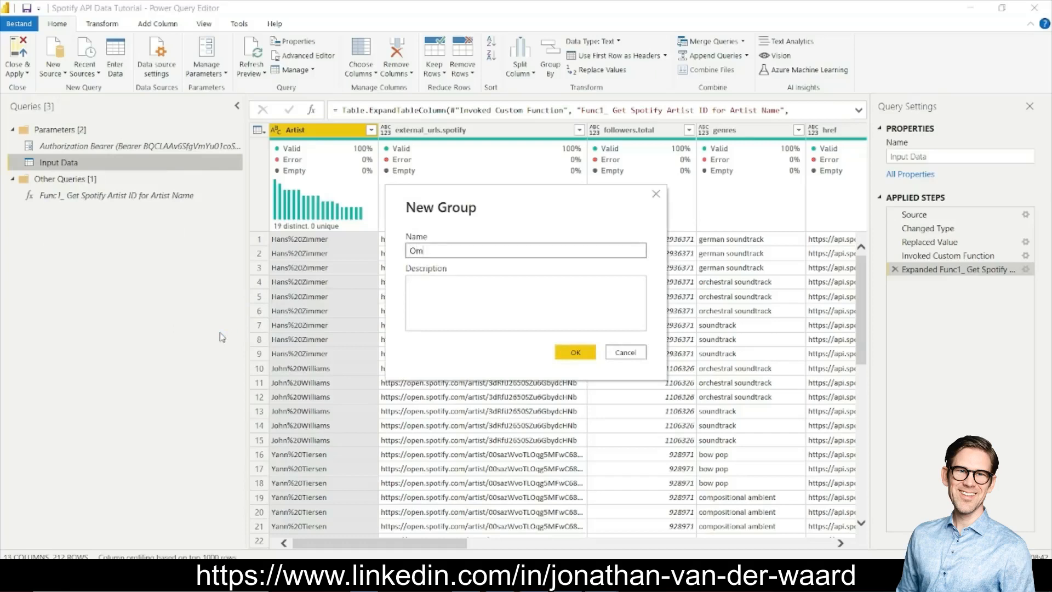
{"action": "type", "text": "Input Data"}
{"action": "left_click", "coordinate": [574, 353]}
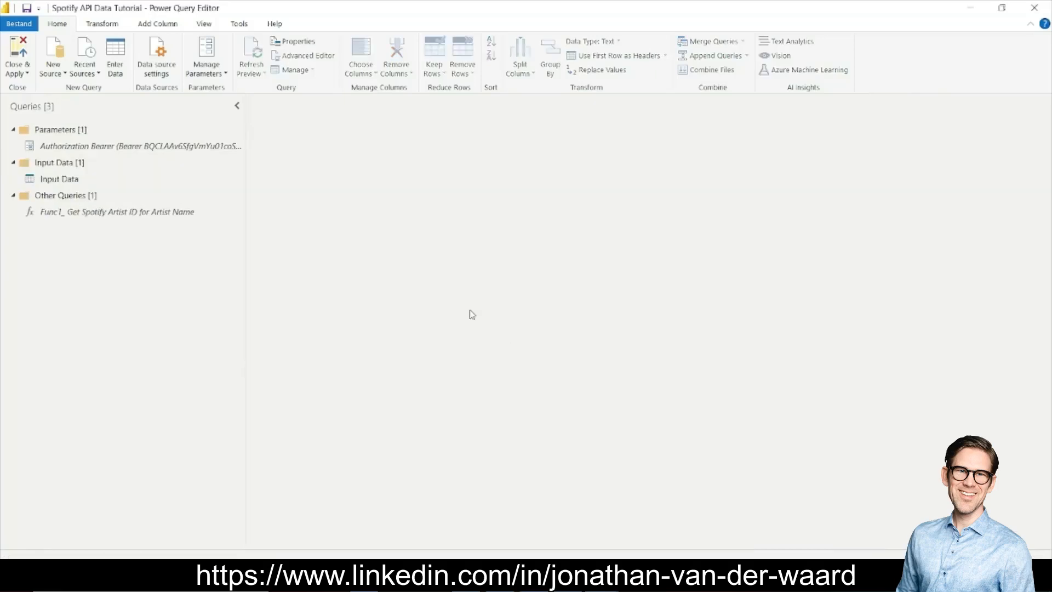
- Move the Func1 query into a new query group named "Functions"
{"action": "right_click", "coordinate": [87, 217]}
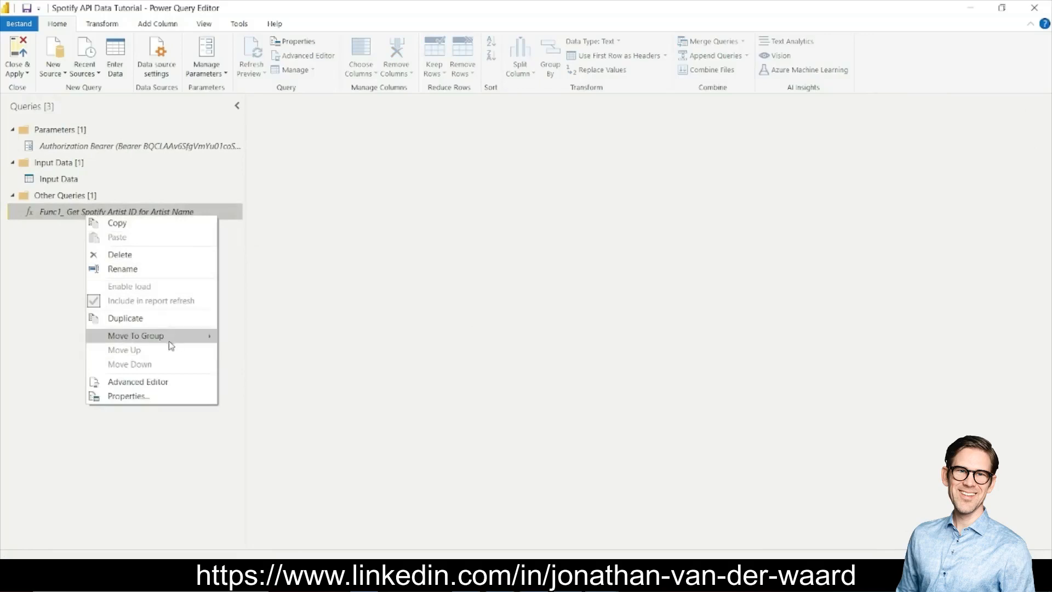
{"action": "mouse_move", "coordinate": [171, 340]}
{"action": "left_click", "coordinate": [275, 367]}
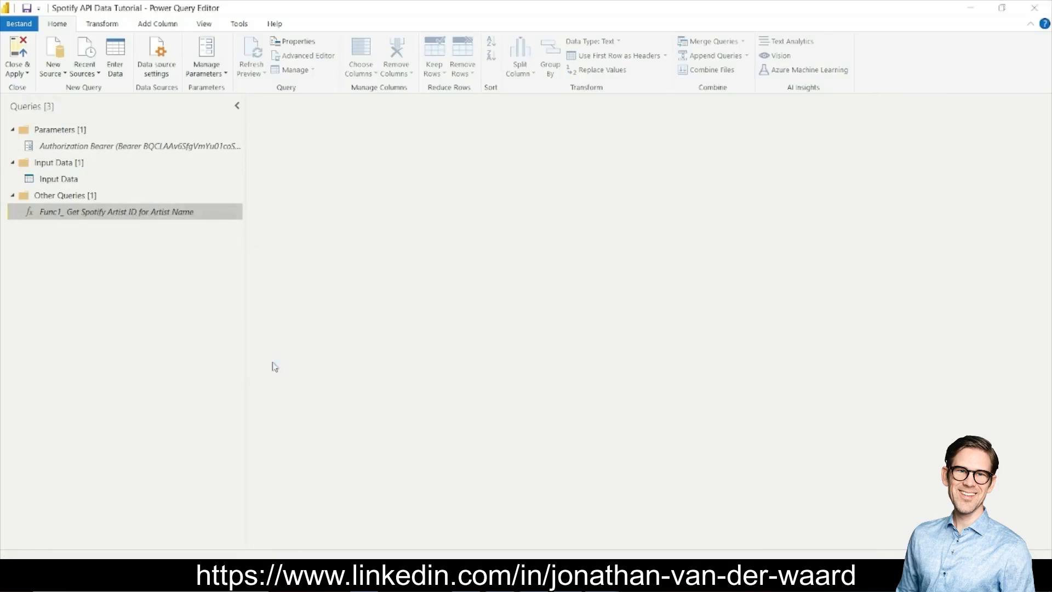
{"action": "type", "text": "Functions"}
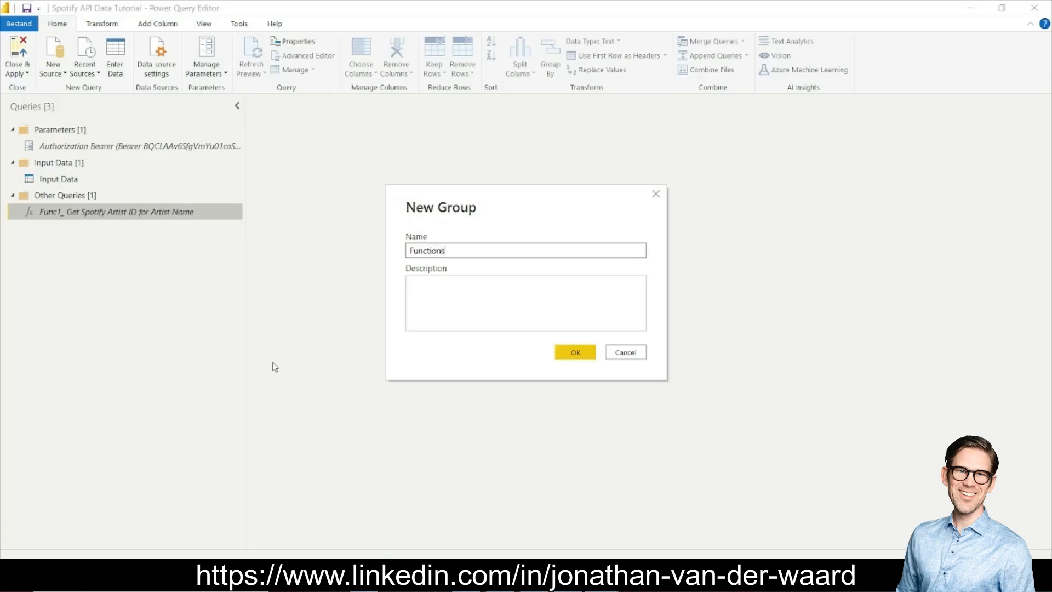
{"action": "left_click", "coordinate": [574, 354]}
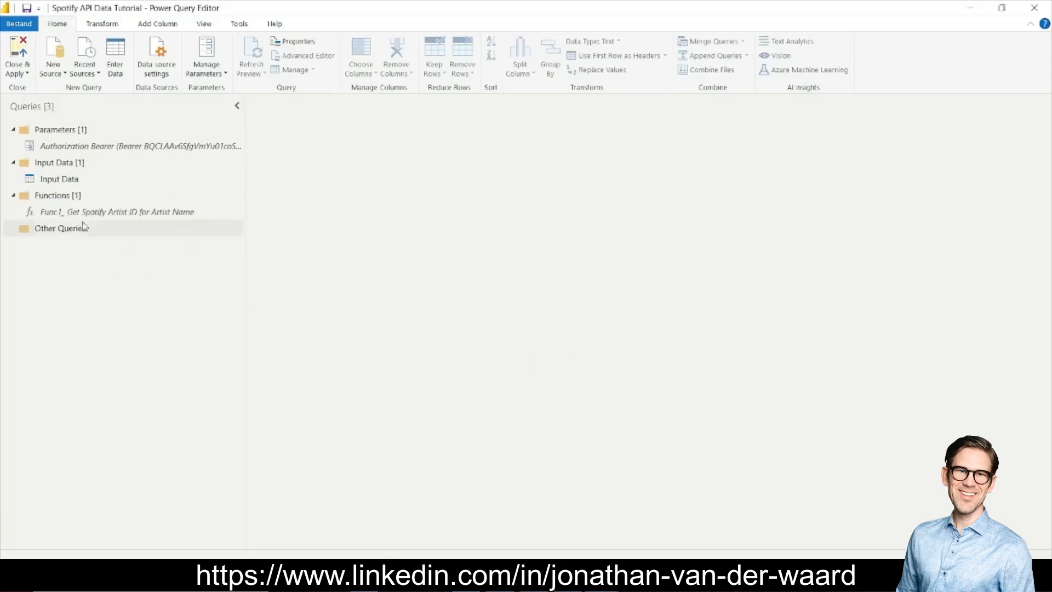
- Delete the Replaced Value step and every applied step after it from the Input Data query
{"action": "left_click", "coordinate": [61, 186]}
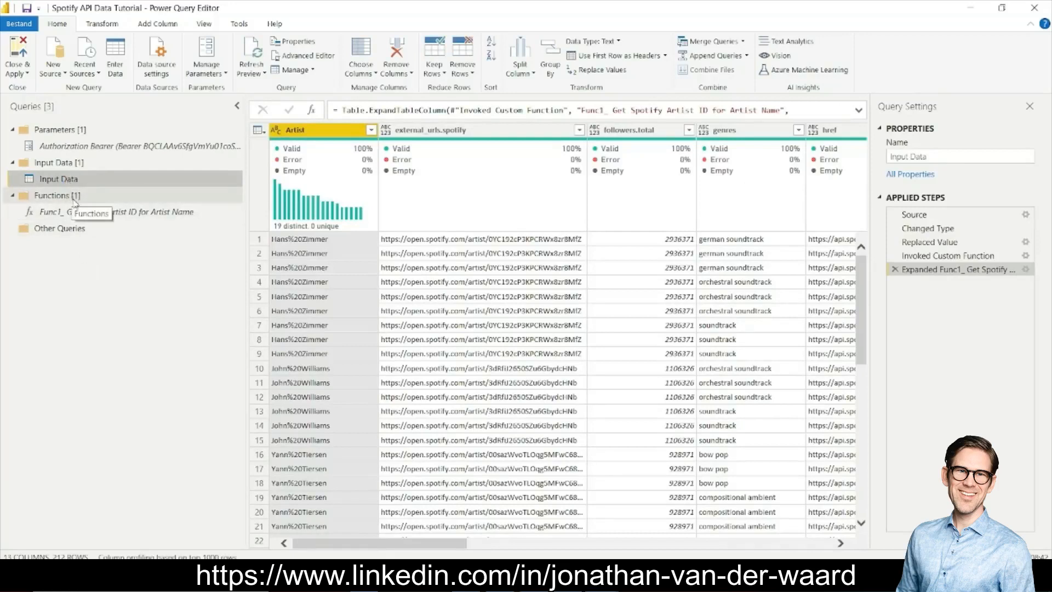
{"action": "left_click", "coordinate": [924, 243]}
{"action": "right_click", "coordinate": [922, 244]}
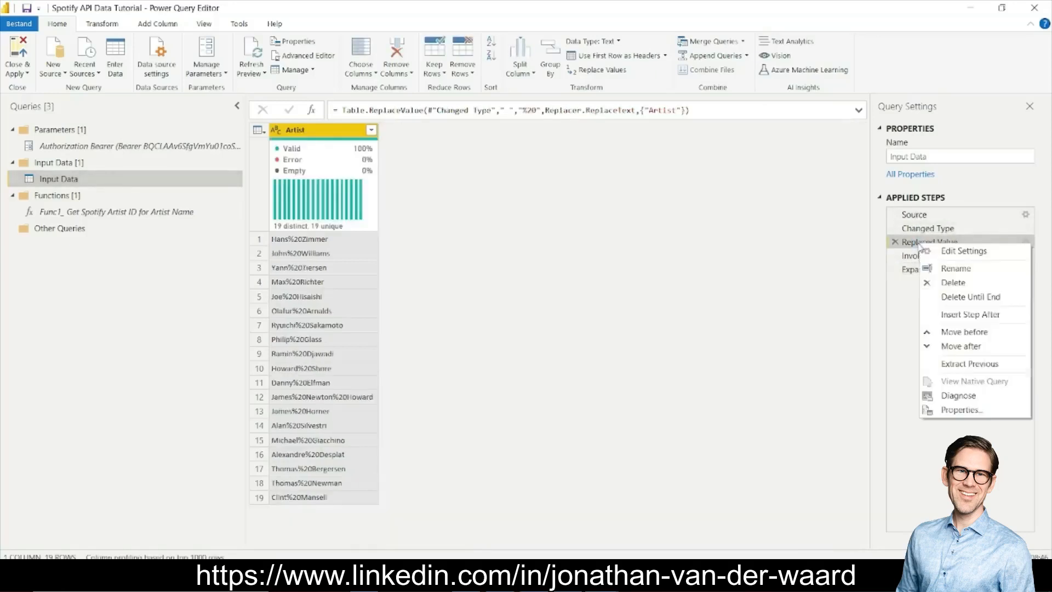
{"action": "left_click", "coordinate": [970, 297]}
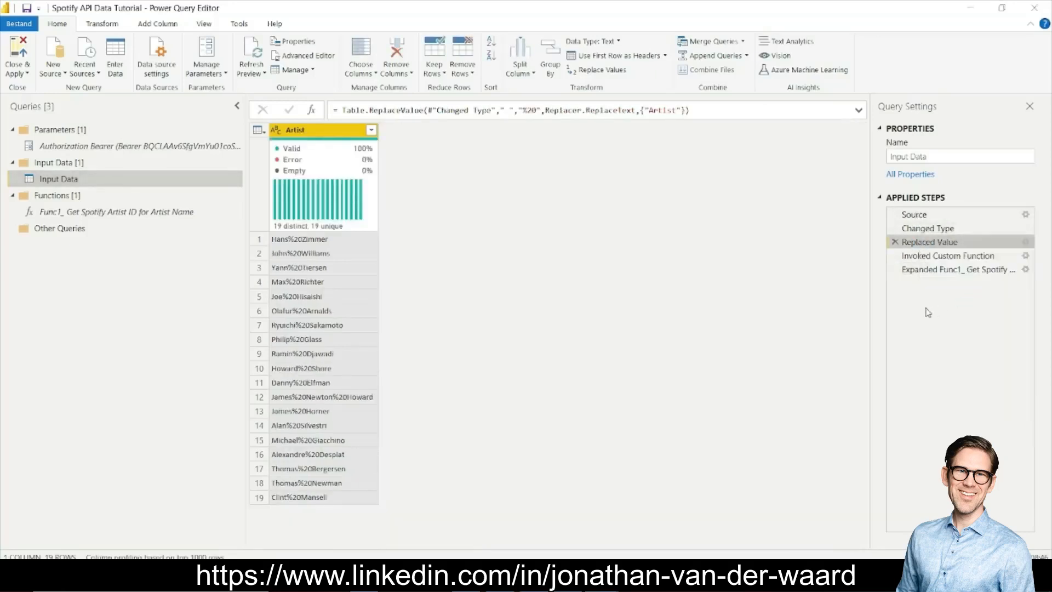
{"action": "left_click", "coordinate": [585, 321]}
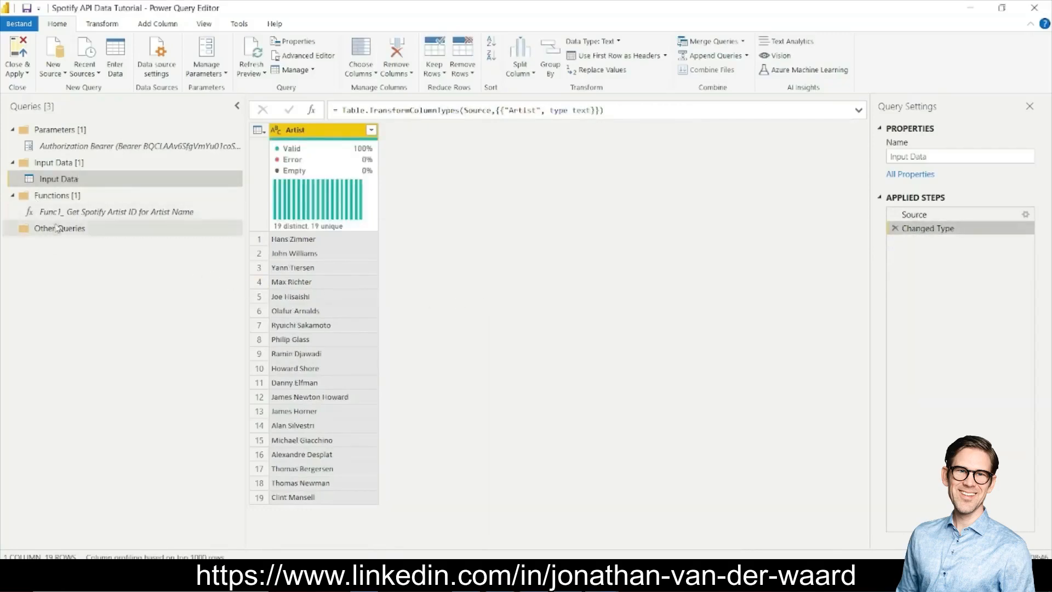
- Create a reference to the Input Data query and name it "Base Data Artist"
{"action": "right_click", "coordinate": [75, 181]}
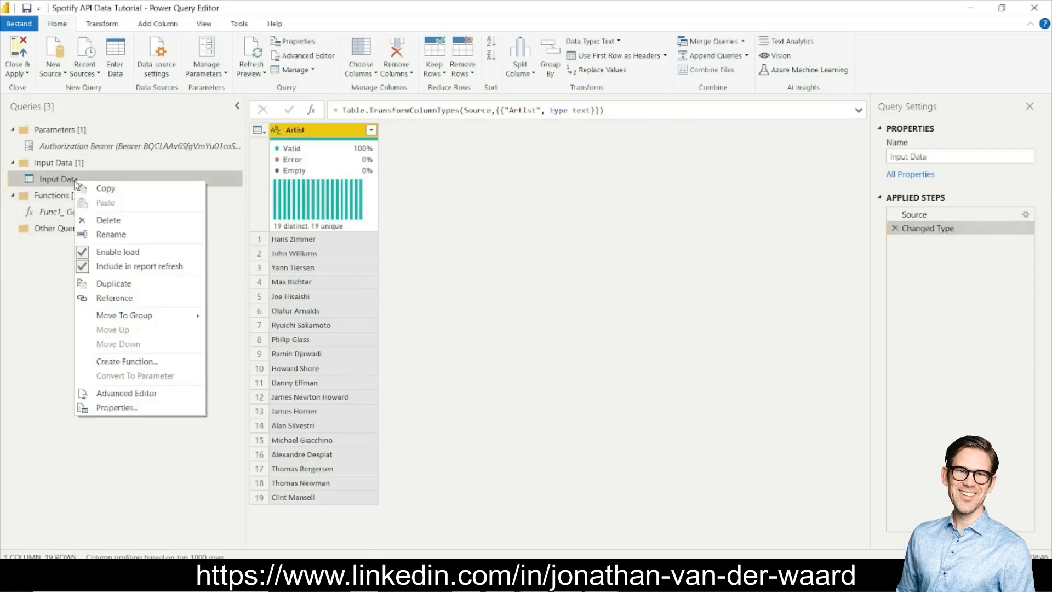
{"action": "left_click", "coordinate": [123, 298]}
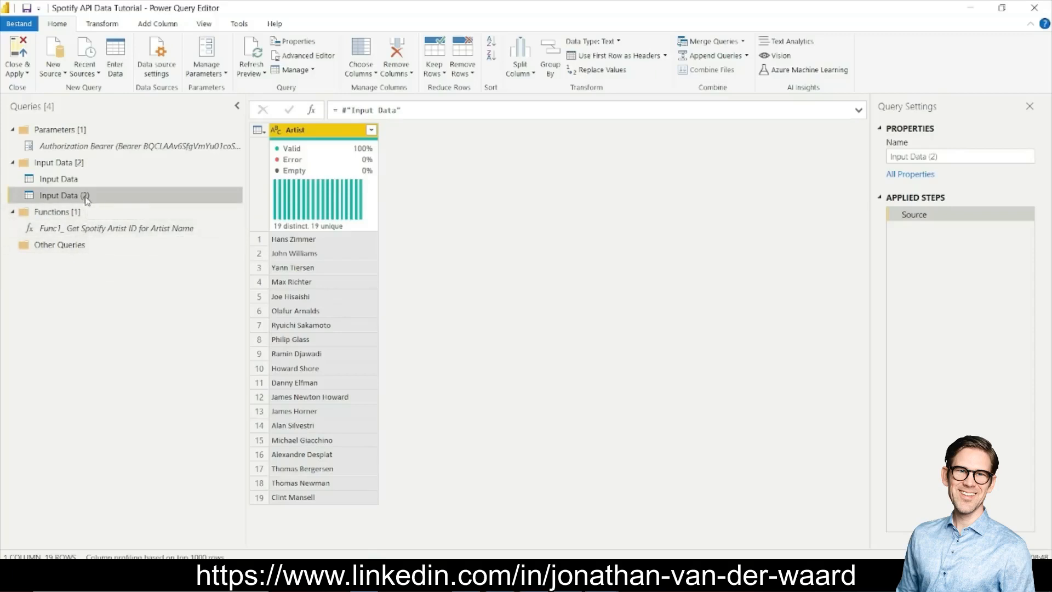
{"action": "left_click", "coordinate": [979, 156]}
{"action": "key", "text": "ctrl+a"}
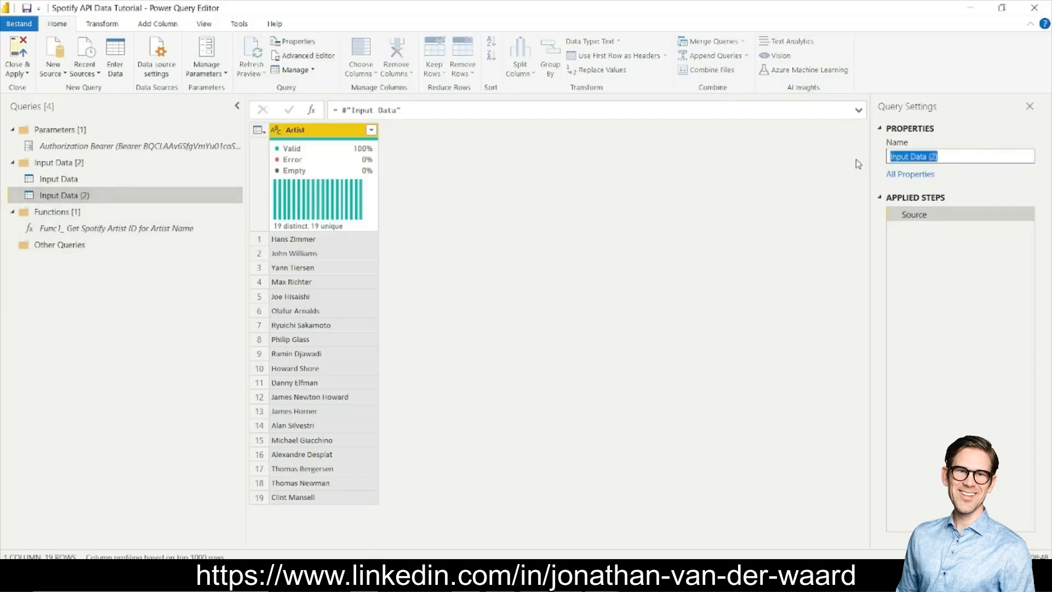
{"action": "type", "text": "Bas"}
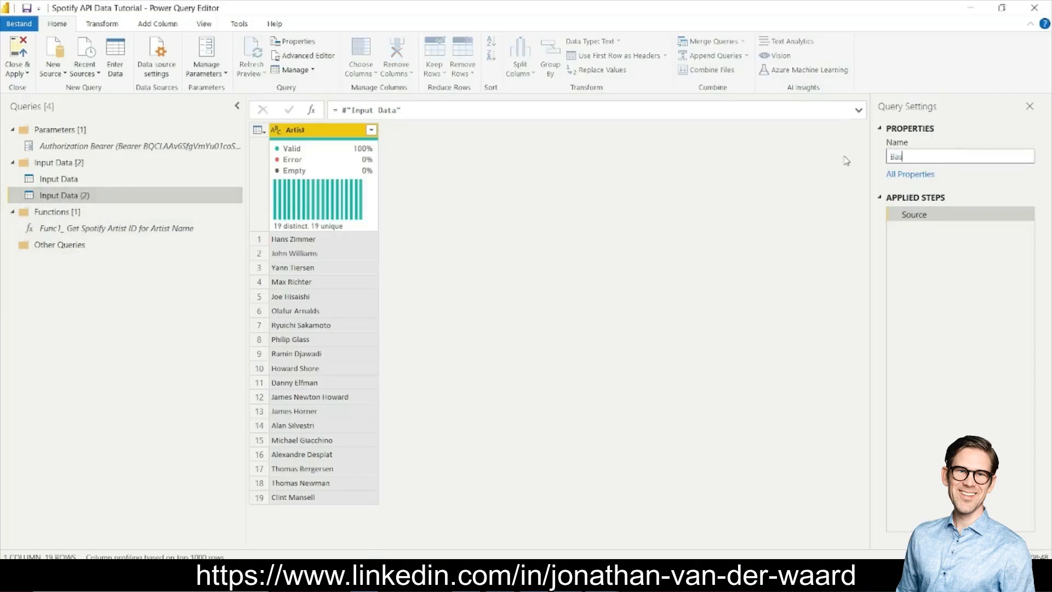
{"action": "type", "text": "e Data Artist"}
{"action": "key", "text": "Return"}
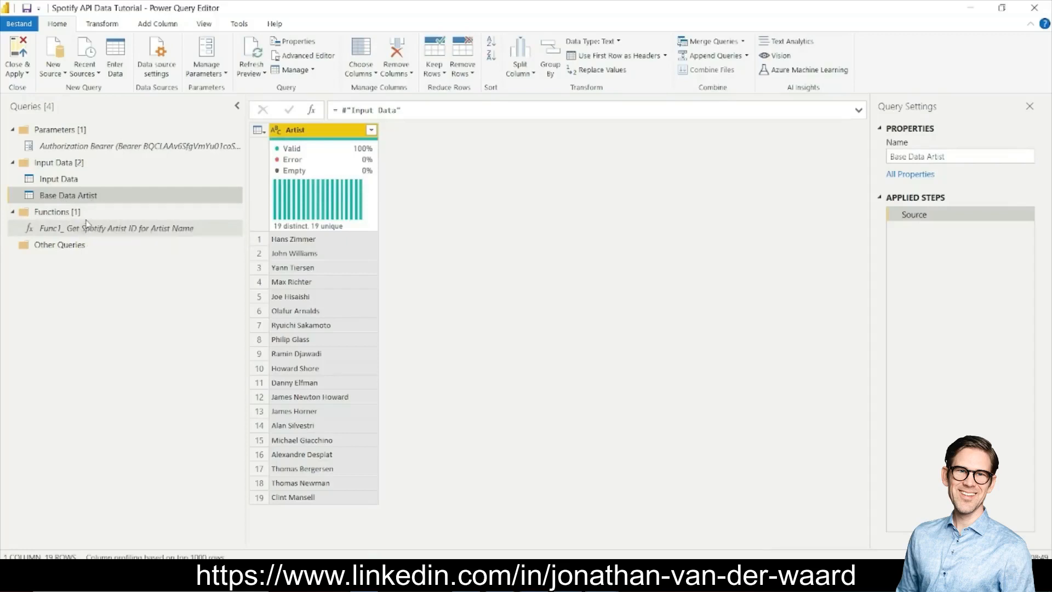
- Move the Base Data Artist query into a new query group named "Transform Data"
{"action": "right_click", "coordinate": [99, 202]}
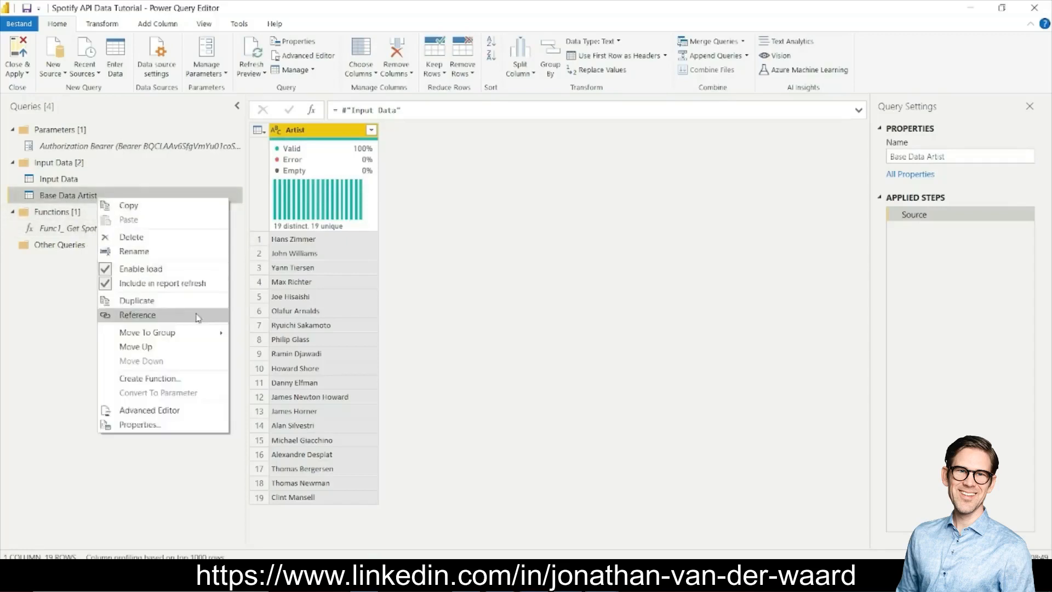
{"action": "mouse_move", "coordinate": [202, 338]}
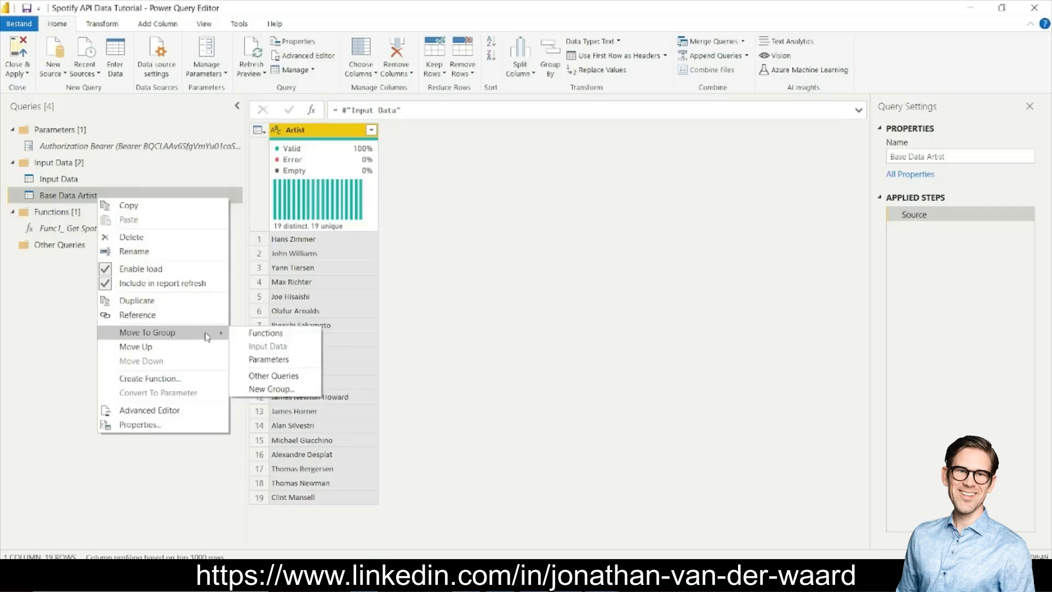
{"action": "left_click", "coordinate": [272, 390]}
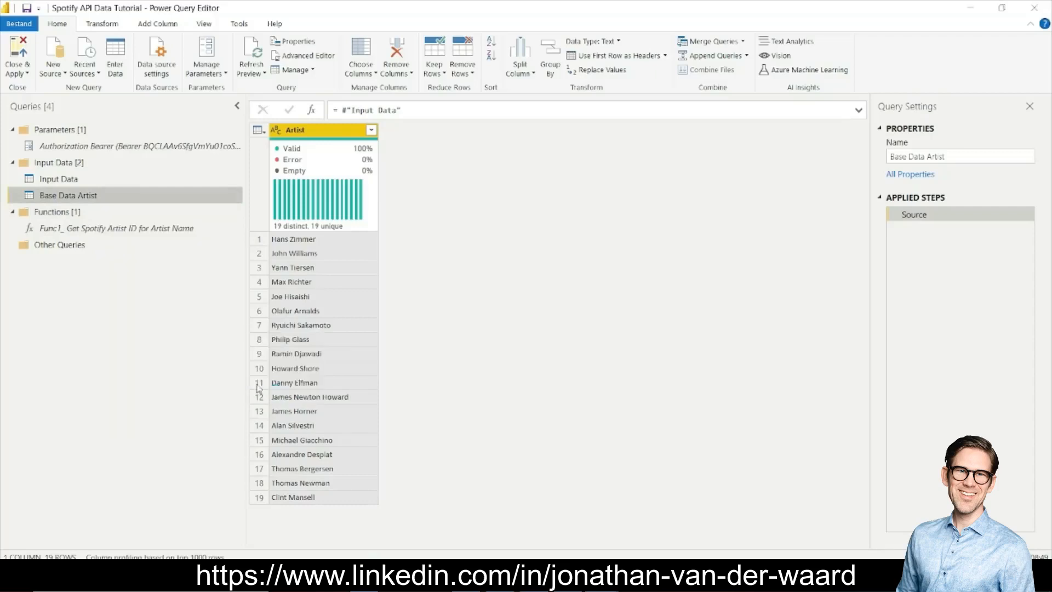
{"action": "type", "text": "T"}
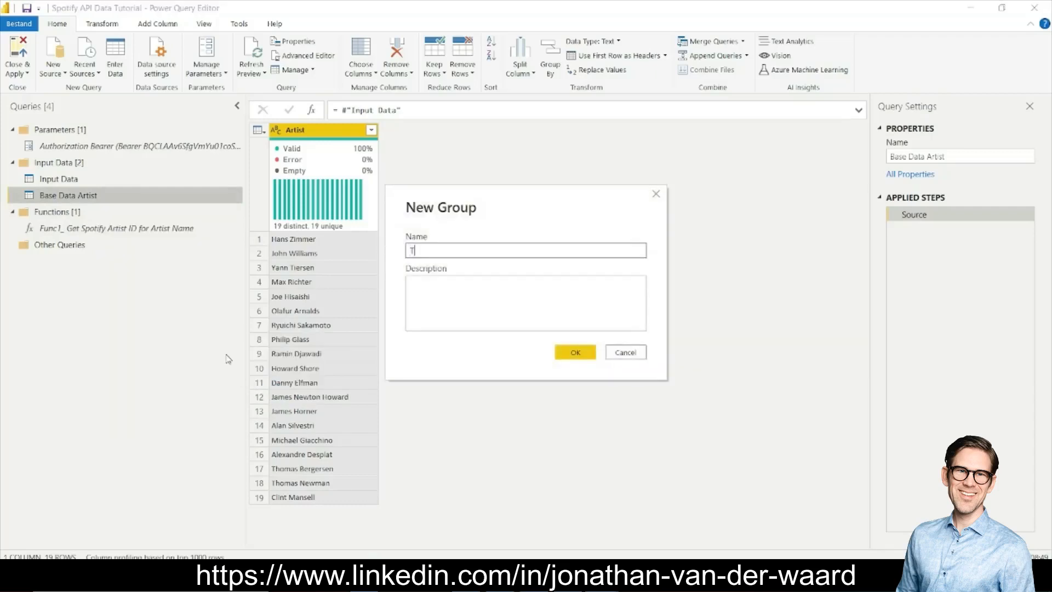
{"action": "type", "text": "ra"}
{"action": "type", "text": "nsfr"}
{"action": "type", "text": "orm Data"}
{"action": "left_click", "coordinate": [577, 356]}
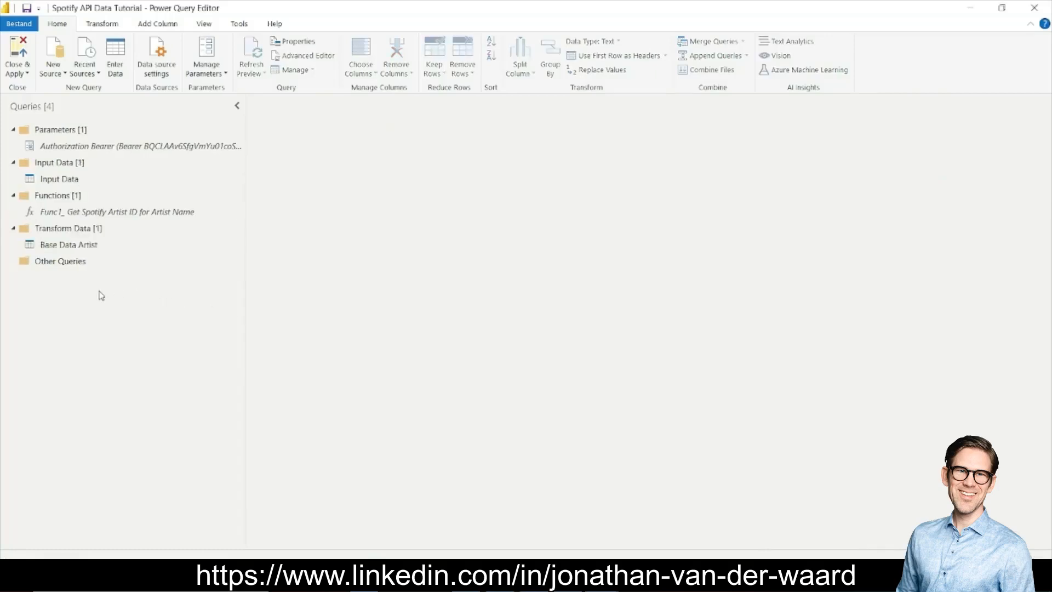
- Create an empty query group named "Output Data"
{"action": "right_click", "coordinate": [47, 331]}
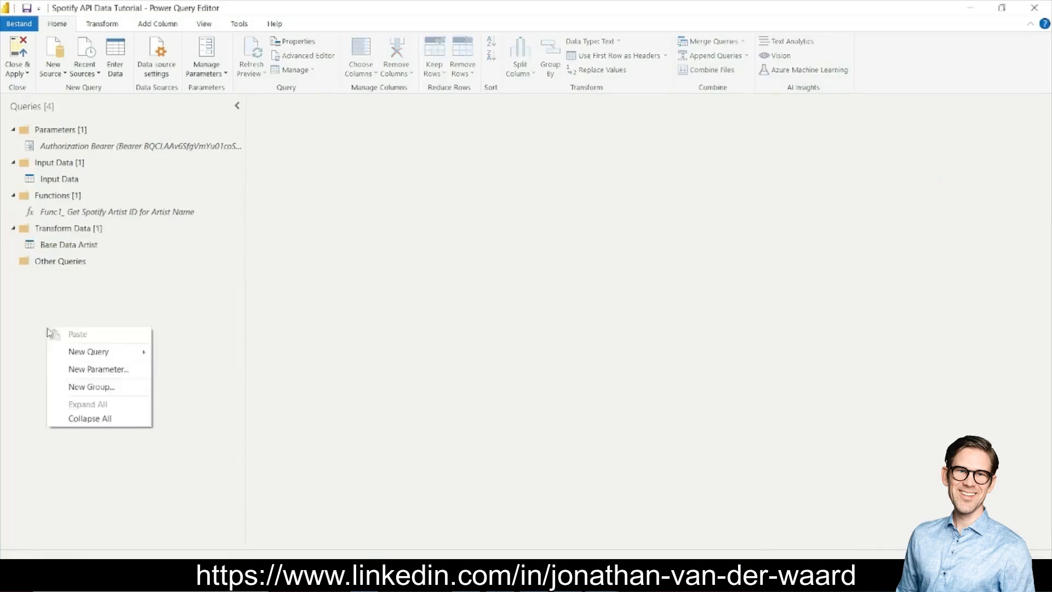
{"action": "left_click", "coordinate": [88, 386]}
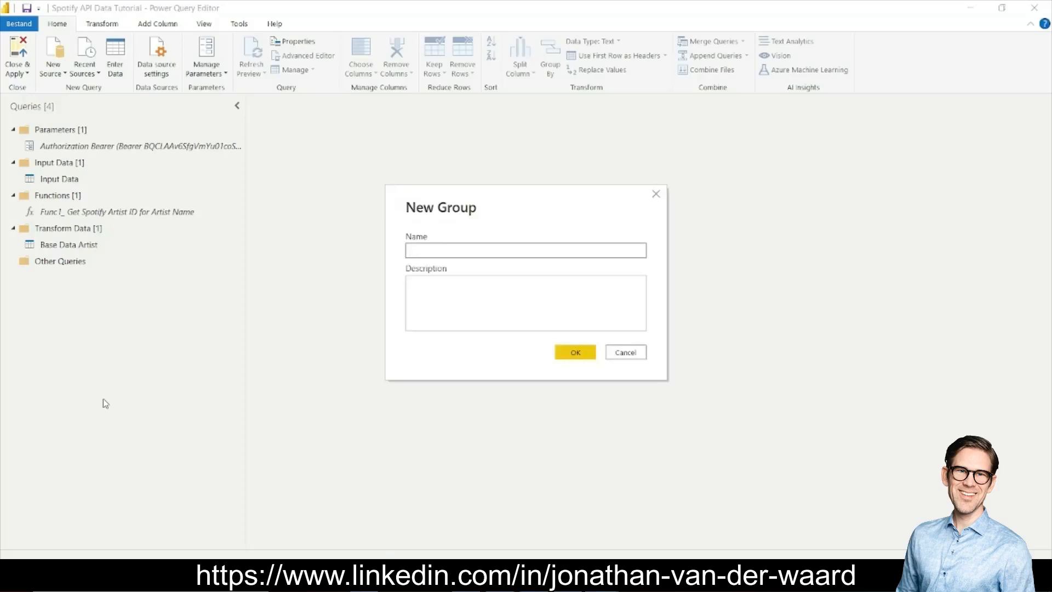
{"action": "type", "text": "Output Data"}
{"action": "left_click", "coordinate": [575, 353]}
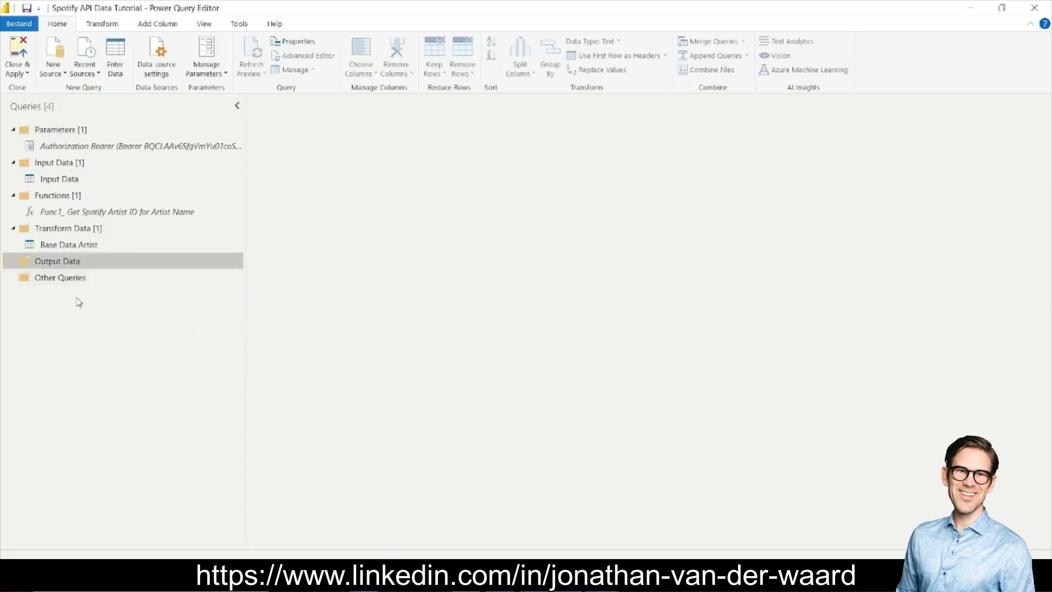
{"action": "left_click", "coordinate": [73, 247]}
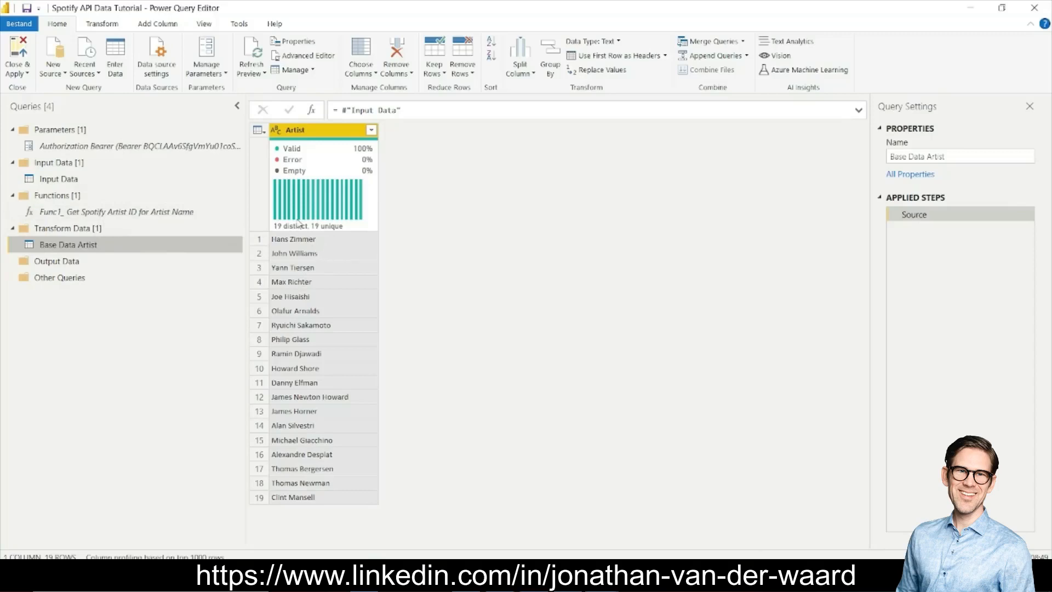
{"action": "left_click", "coordinate": [181, 213]}
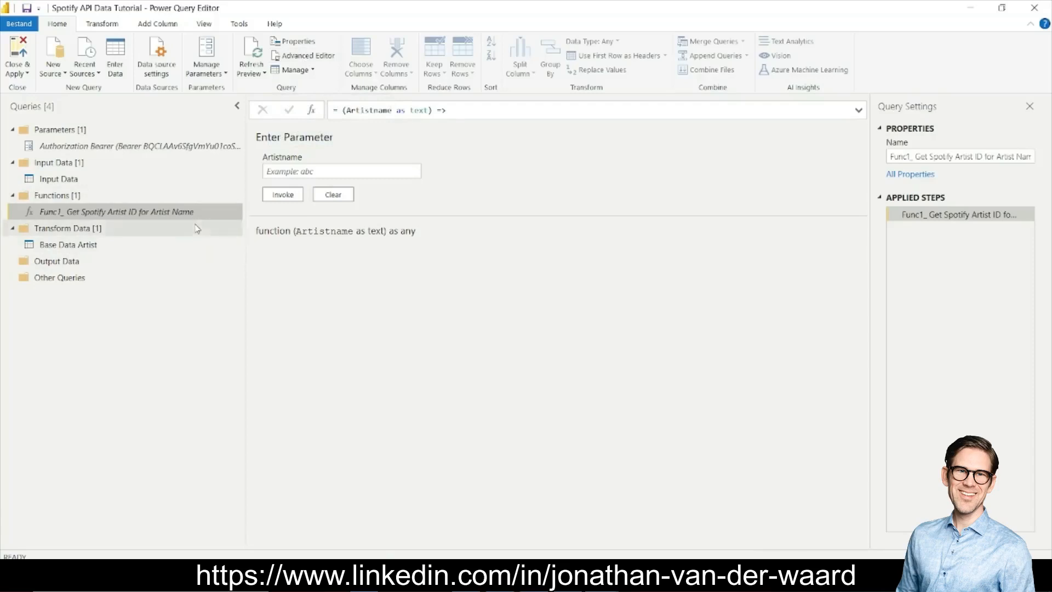
{"action": "left_click", "coordinate": [287, 62]}
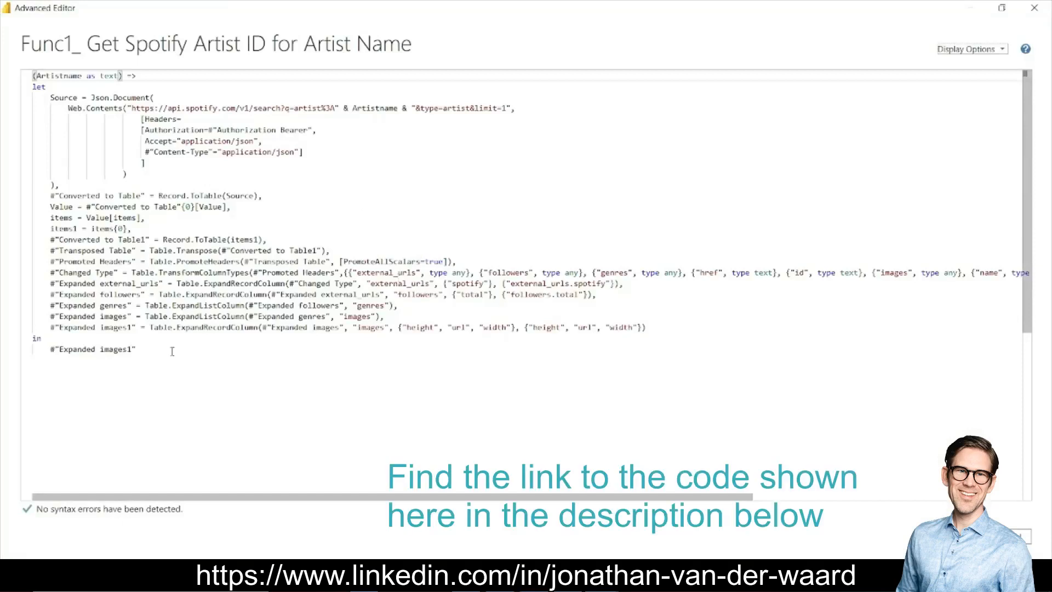
{"action": "left_click_drag", "start_coordinate": [172, 351], "coordinate": [24, 50]}
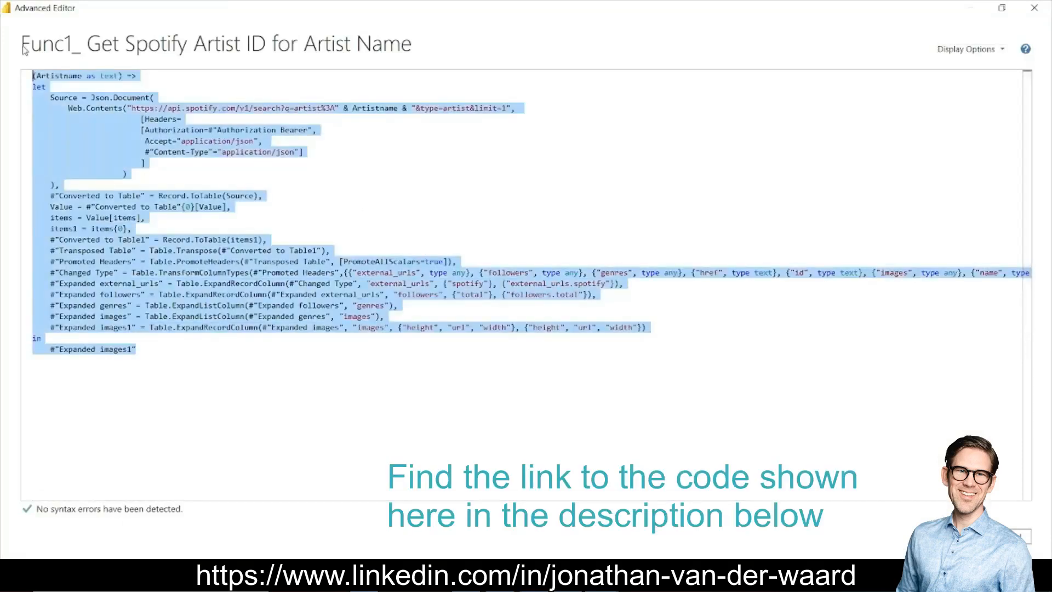
{"action": "key", "text": "ctrl+v"}
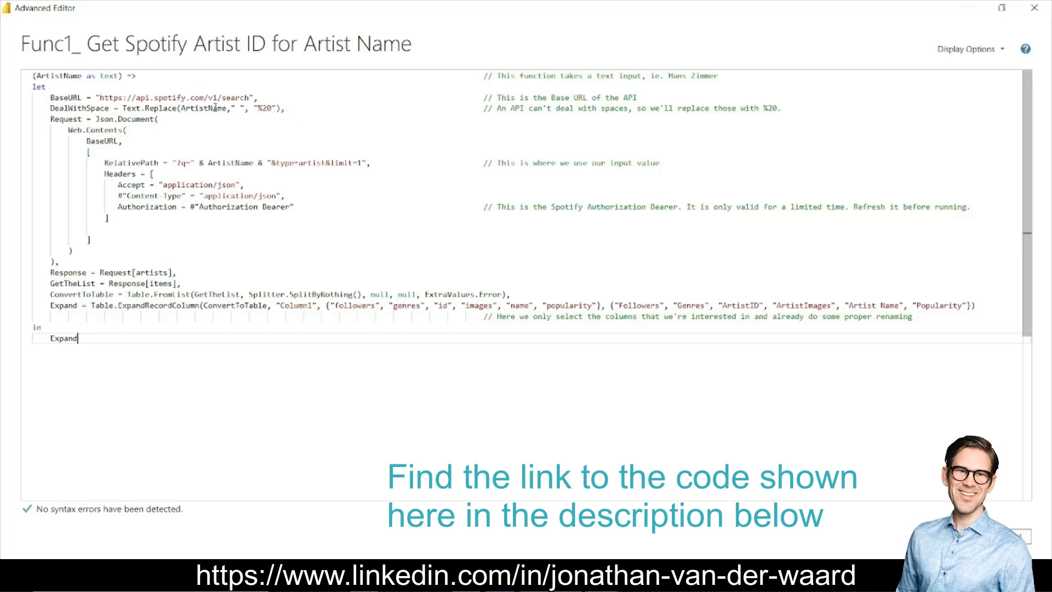
{"action": "mouse_move", "coordinate": [215, 108]}
{"action": "mouse_move", "coordinate": [217, 164]}
{"action": "left_click", "coordinate": [959, 537]}
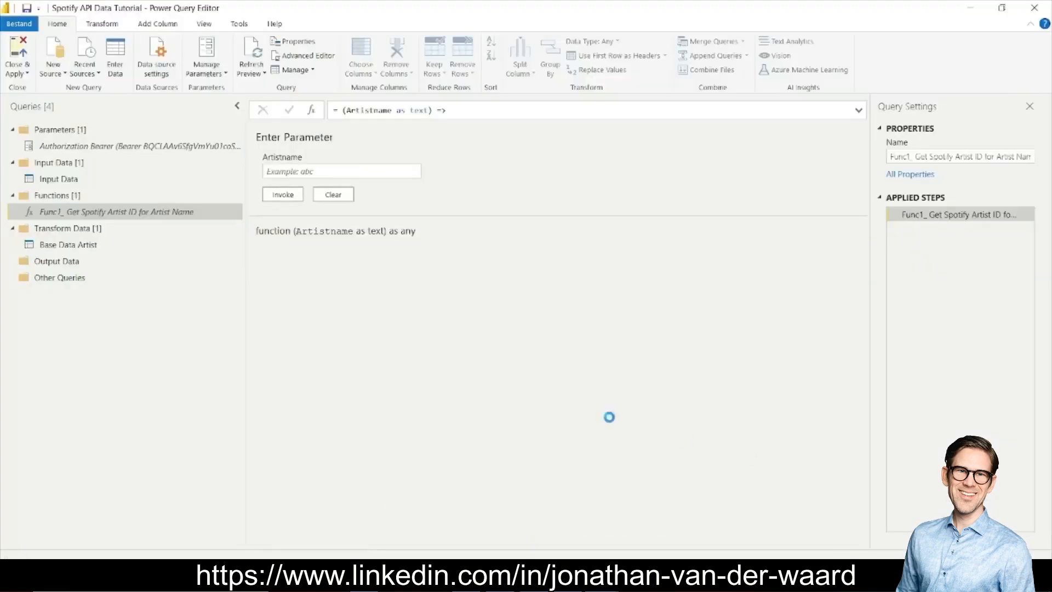
- Invoke the custom function Func1_ Get Spotify Artist ID for Artist Name as a new column in the Base Data Artist query
{"action": "left_click", "coordinate": [88, 247]}
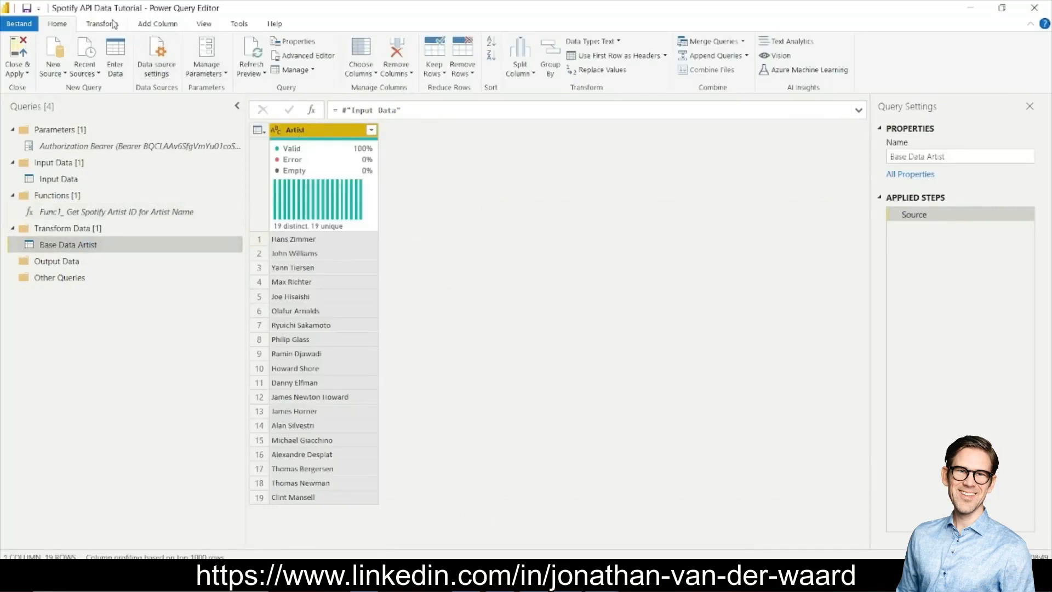
{"action": "left_click", "coordinate": [155, 24]}
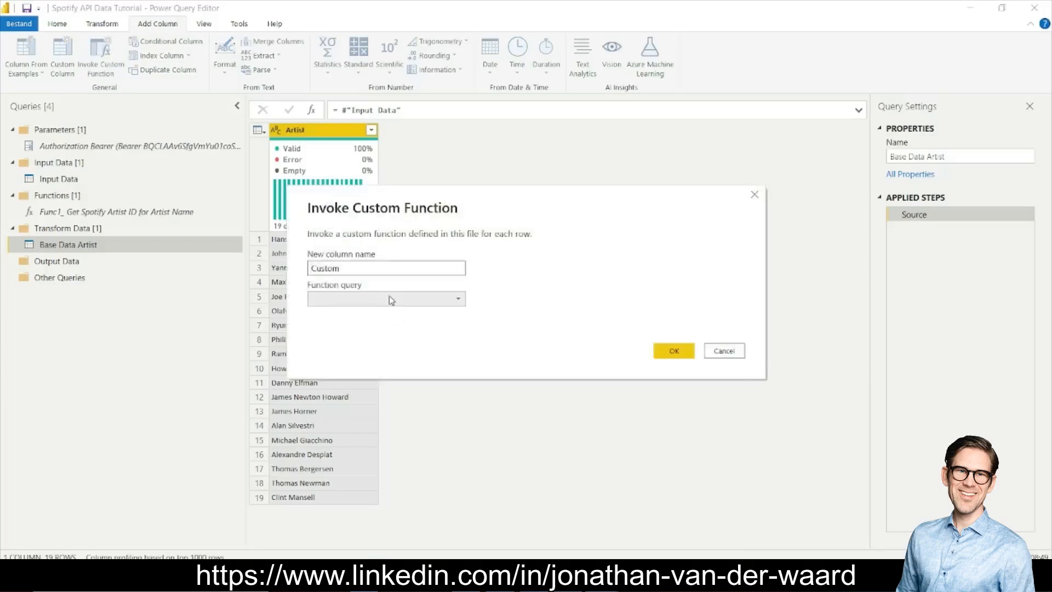
{"action": "left_click", "coordinate": [390, 299]}
{"action": "left_click", "coordinate": [388, 317]}
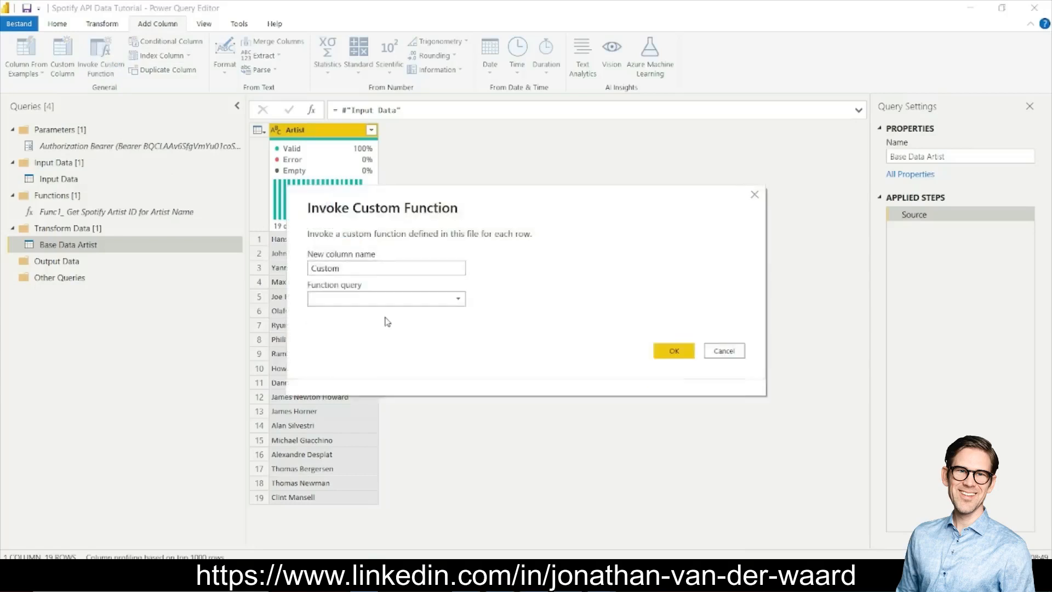
{"action": "left_click", "coordinate": [684, 367]}
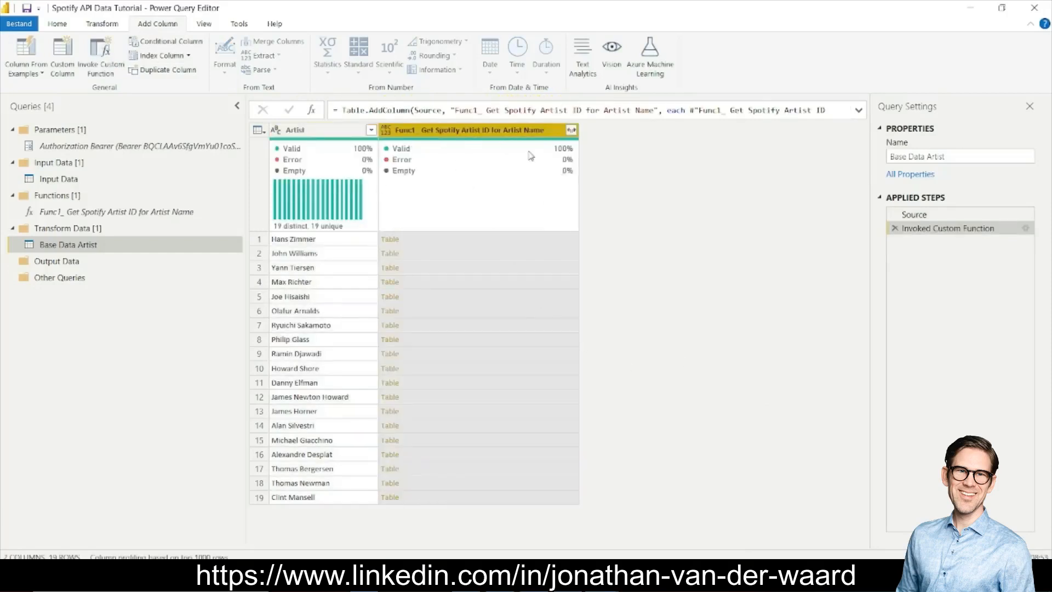
- Expand the Func1 column into all its columns, from Followers to Popularity, and remove the default column name prefix
{"action": "left_click", "coordinate": [572, 131]}
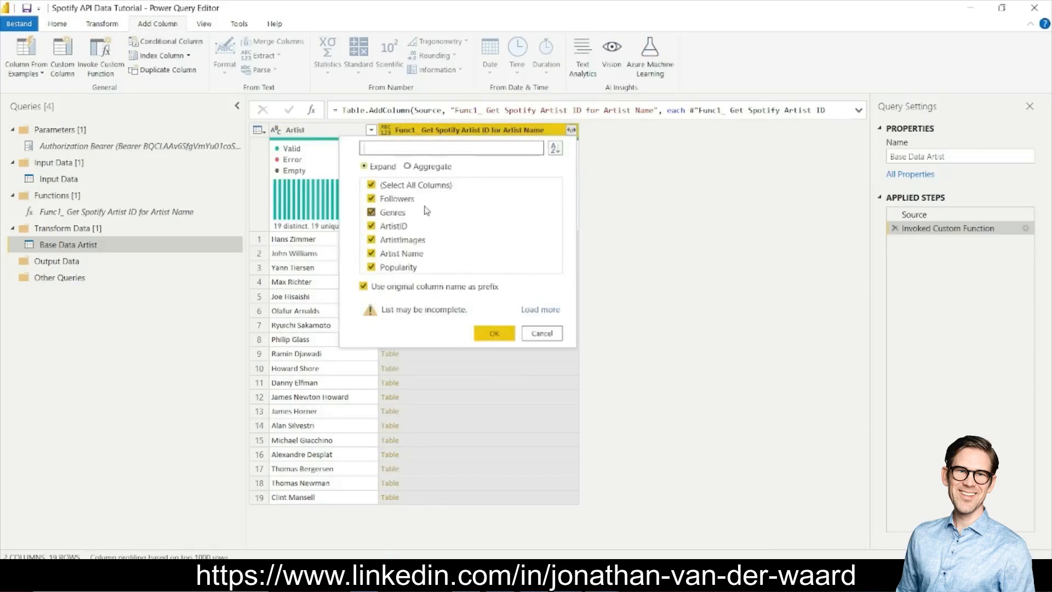
{"action": "left_click", "coordinate": [494, 333]}
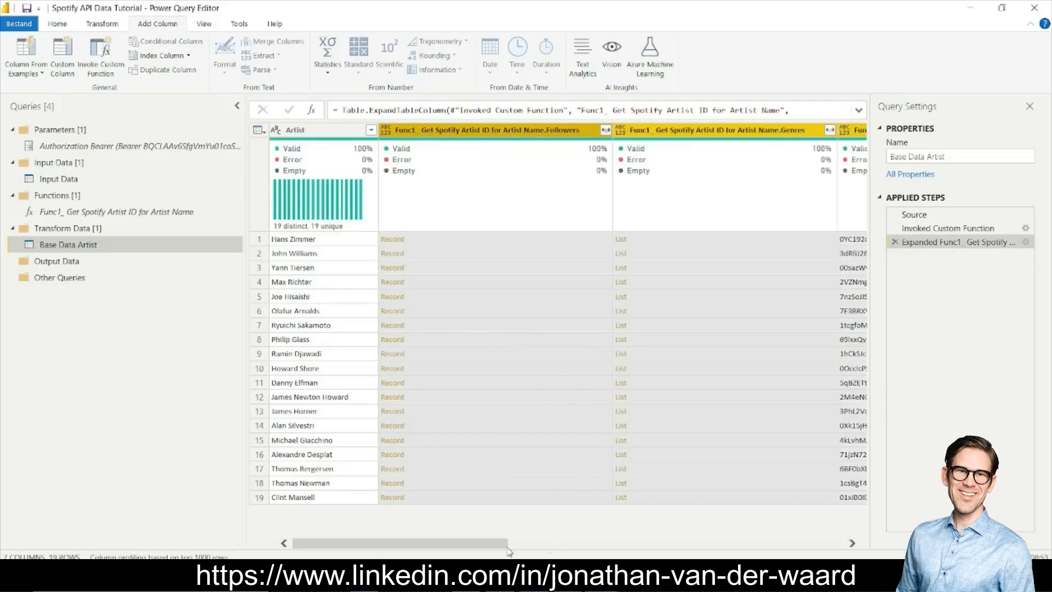
{"action": "left_click_drag", "start_coordinate": [494, 545], "coordinate": [570, 538]}
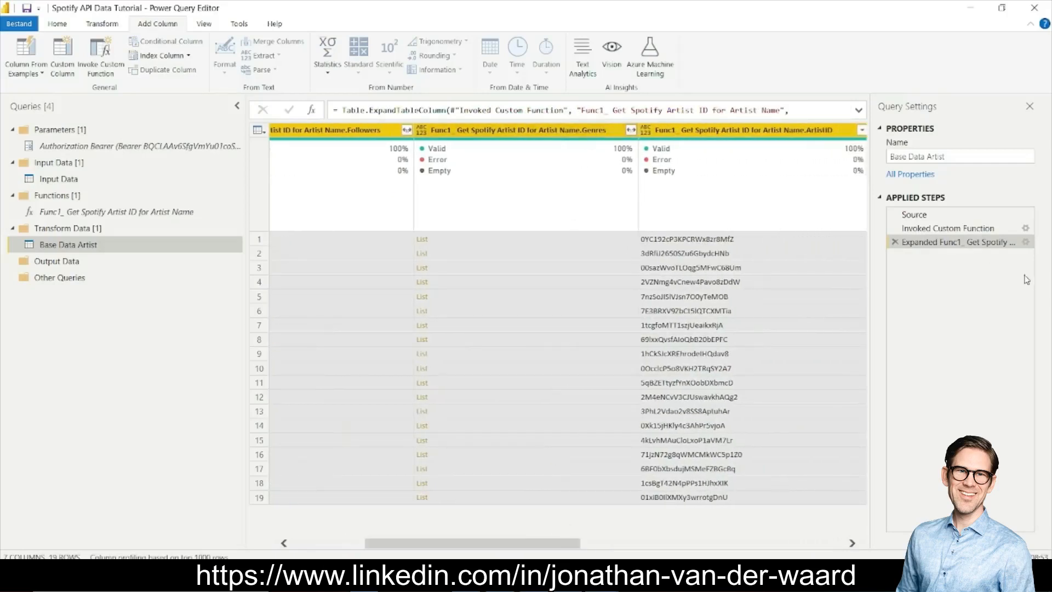
{"action": "left_click", "coordinate": [1027, 243]}
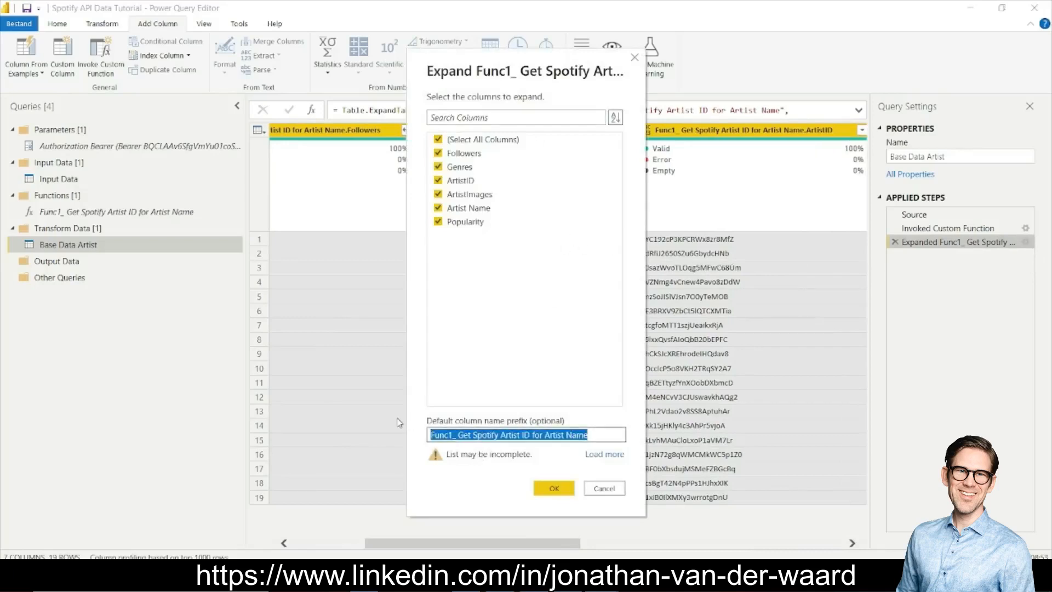
{"action": "left_click", "coordinate": [570, 487]}
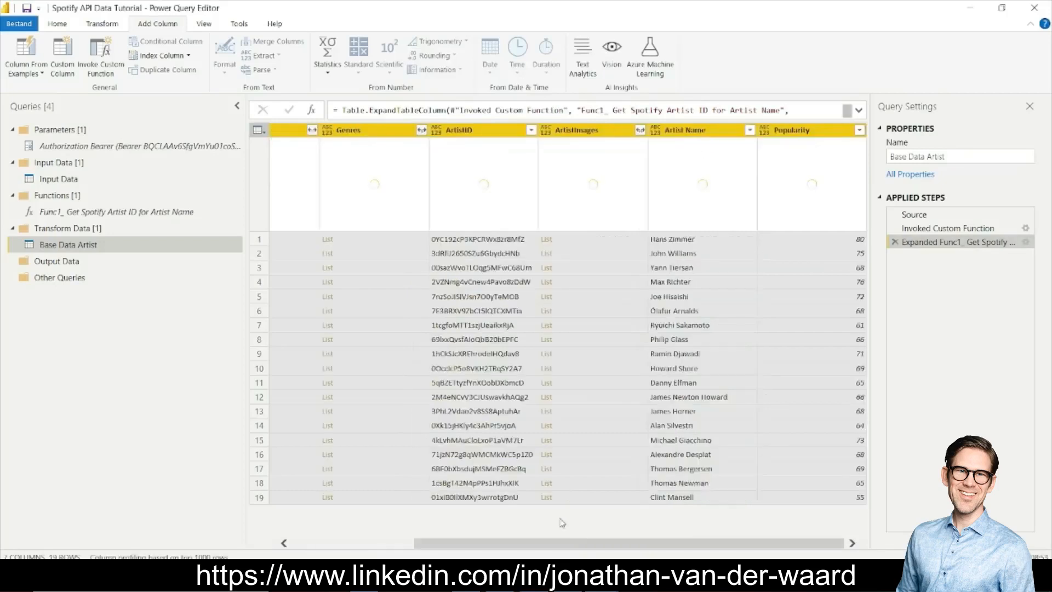
- Expand the Followers column to only its total field, without the original column name as prefix
{"action": "left_click_drag", "start_coordinate": [519, 543], "coordinate": [397, 539]}
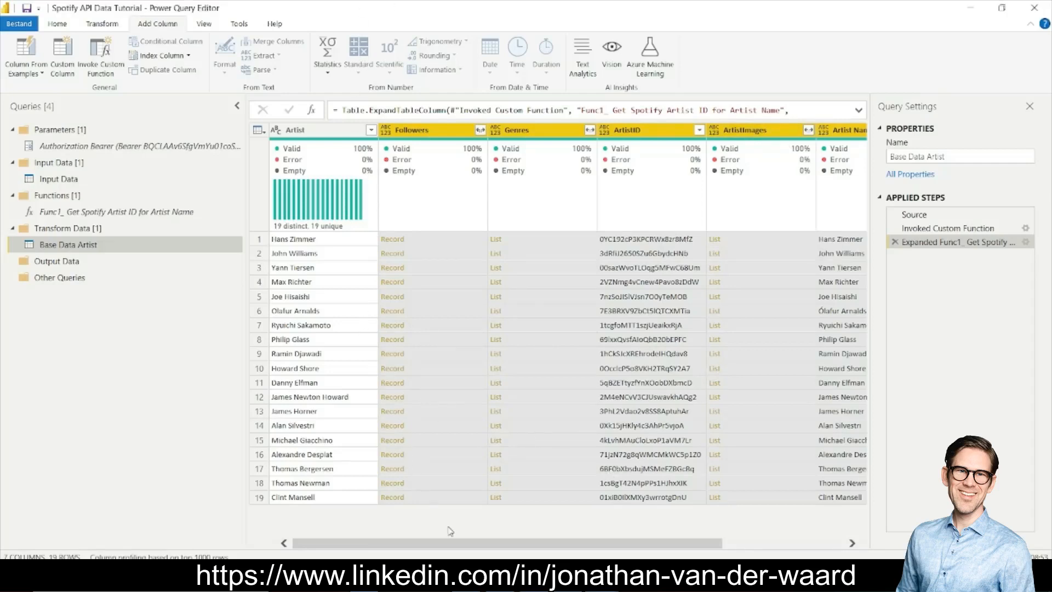
{"action": "left_click", "coordinate": [480, 133]}
{"action": "left_click", "coordinate": [296, 184]}
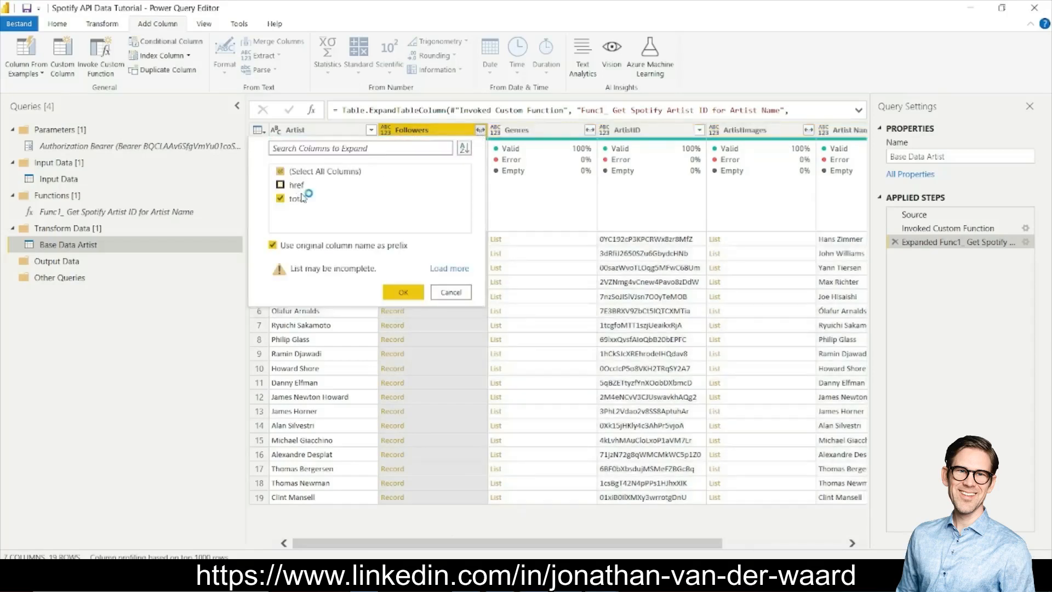
{"action": "left_click", "coordinate": [359, 251]}
{"action": "left_click", "coordinate": [404, 292]}
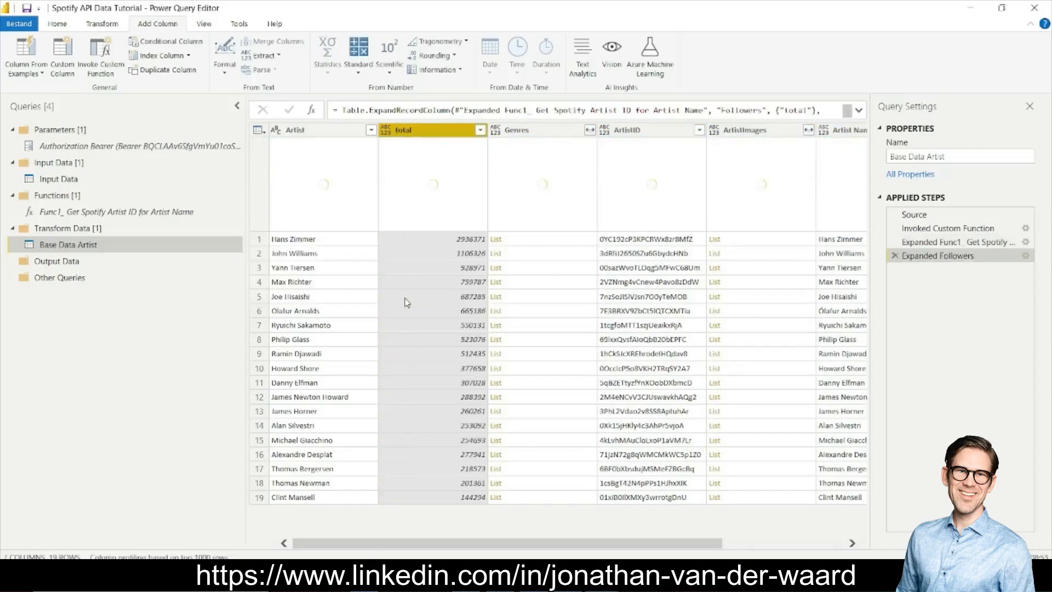
- Rename the expanded total column to Followers within the formula of the Expanded Followers step
{"action": "left_click", "coordinate": [859, 111]}
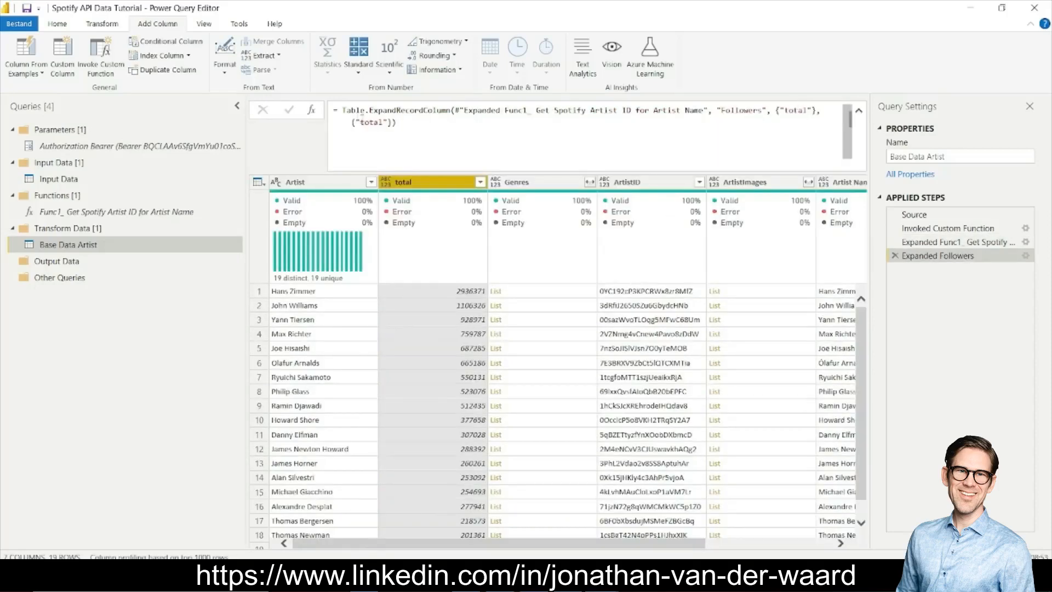
{"action": "double_click", "coordinate": [372, 122]}
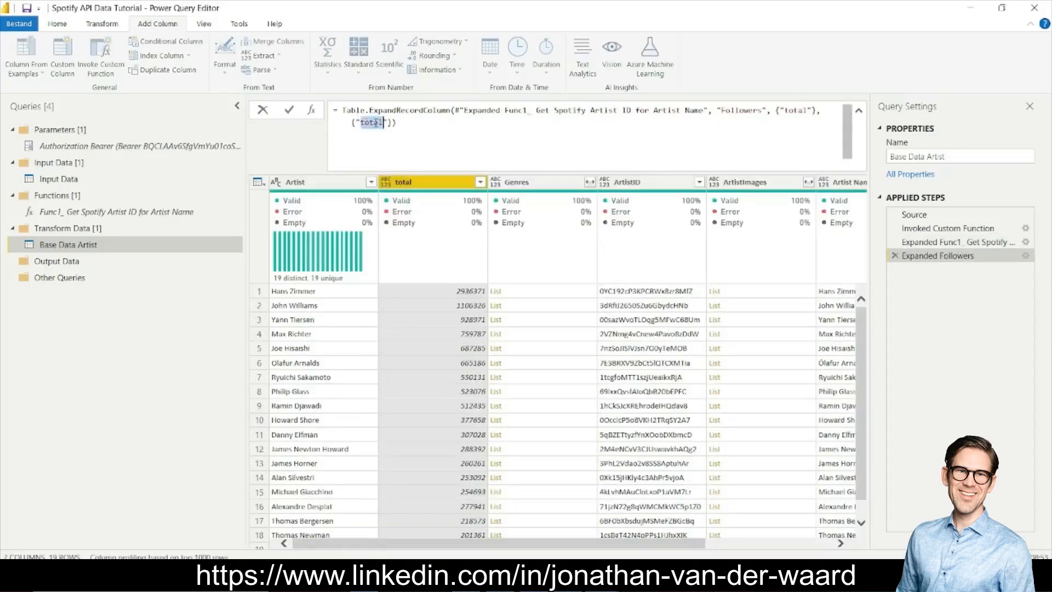
{"action": "type", "text": "Followers"}
{"action": "key", "text": "Return"}
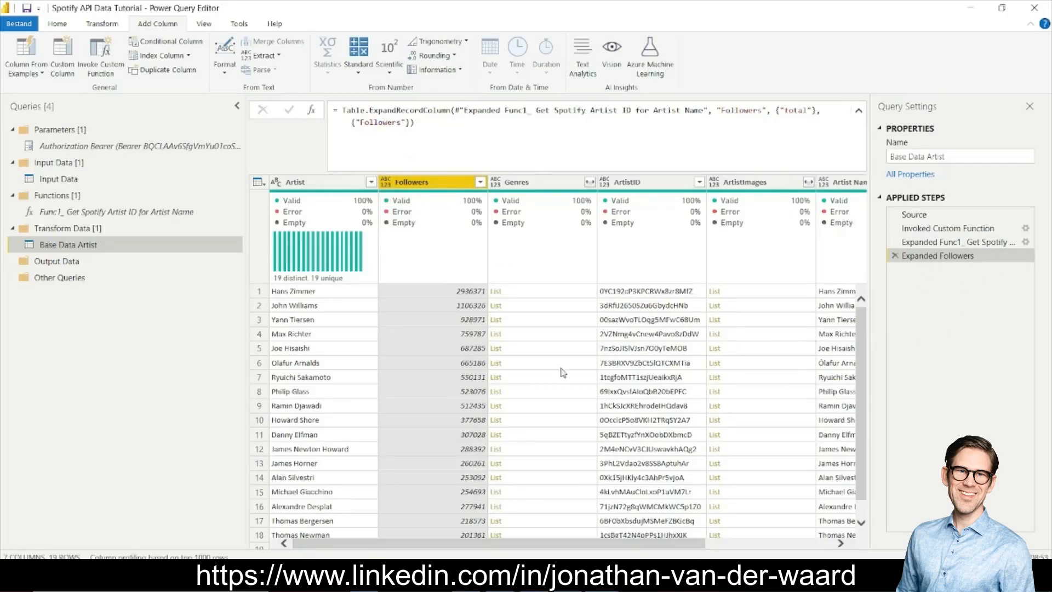
- Expand the ArtistImages column to new rows and into only its url and width fields, without the original column name as prefix
{"action": "left_click_drag", "start_coordinate": [539, 550], "coordinate": [642, 550]}
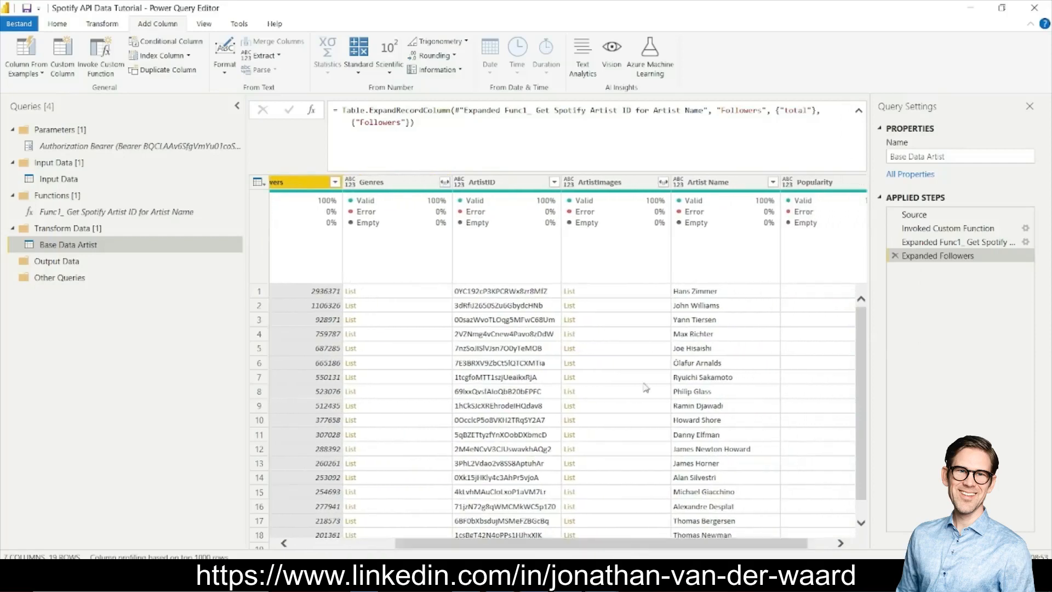
{"action": "left_click", "coordinate": [663, 182]}
{"action": "left_click", "coordinate": [646, 200]}
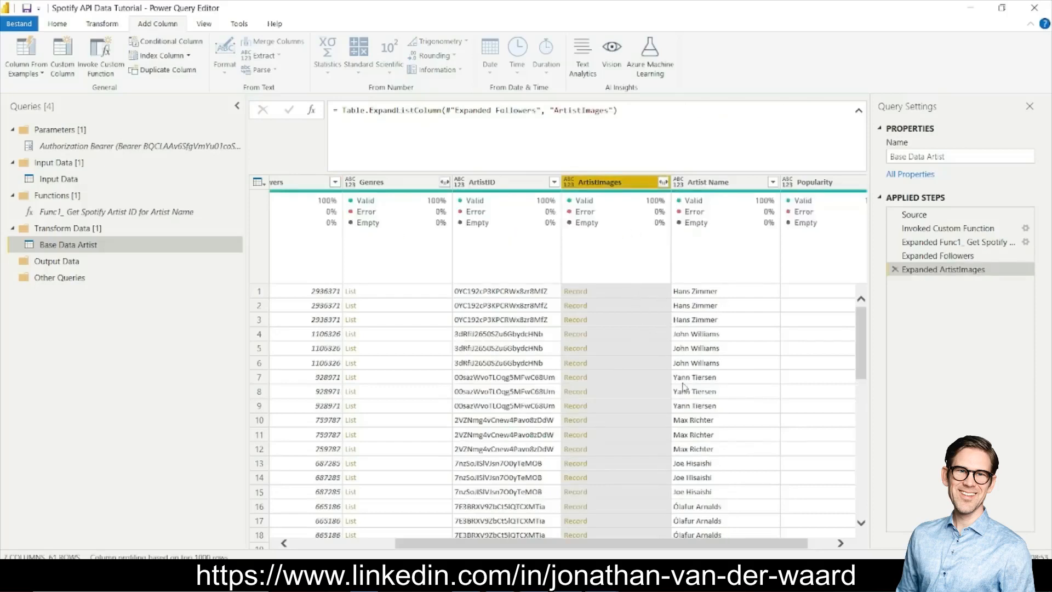
{"action": "left_click", "coordinate": [663, 183]}
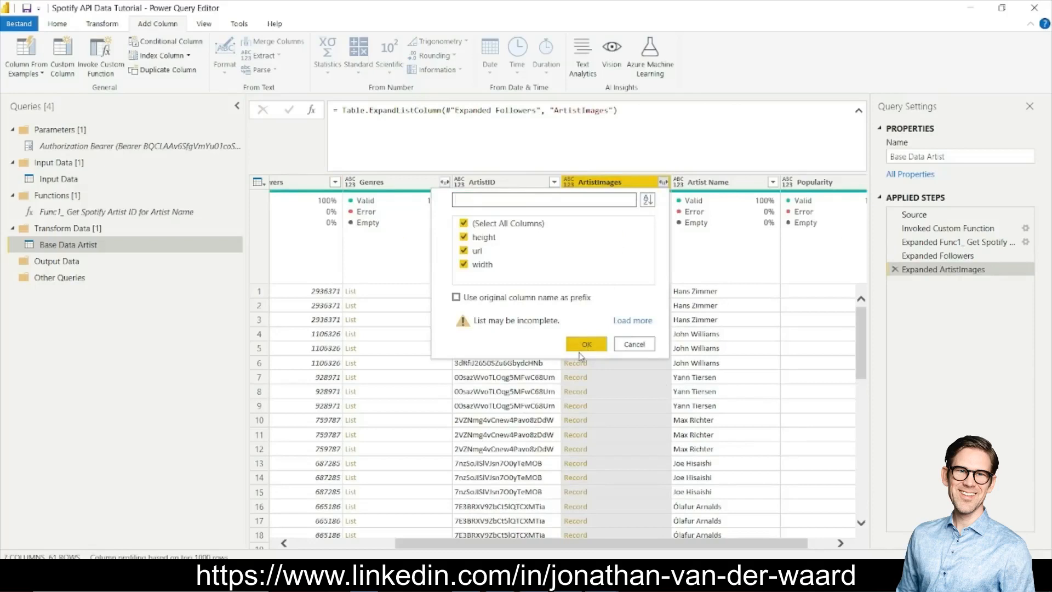
{"action": "left_click", "coordinate": [492, 245]}
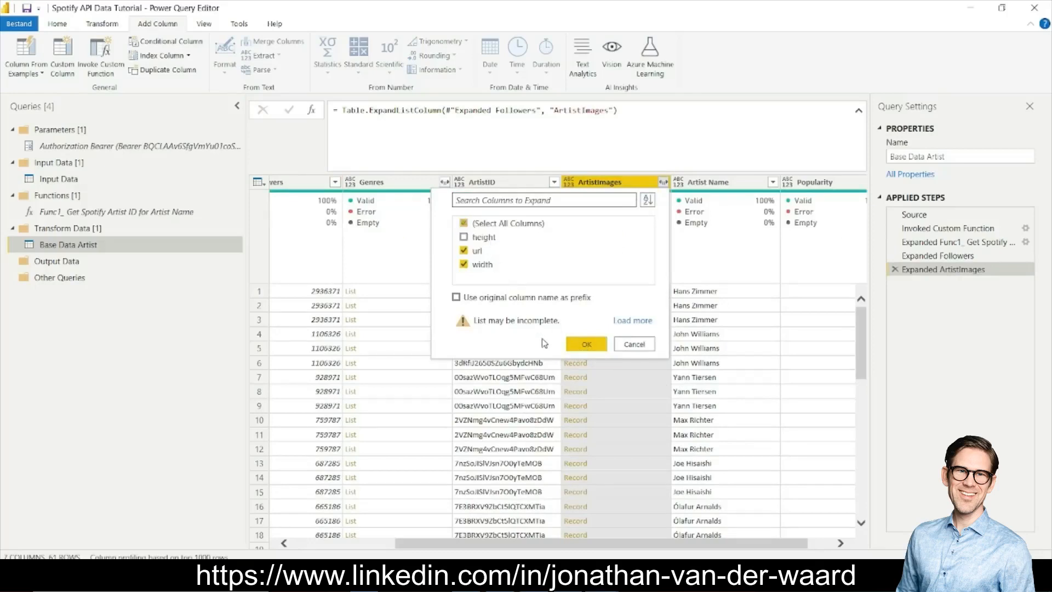
{"action": "left_click", "coordinate": [586, 346]}
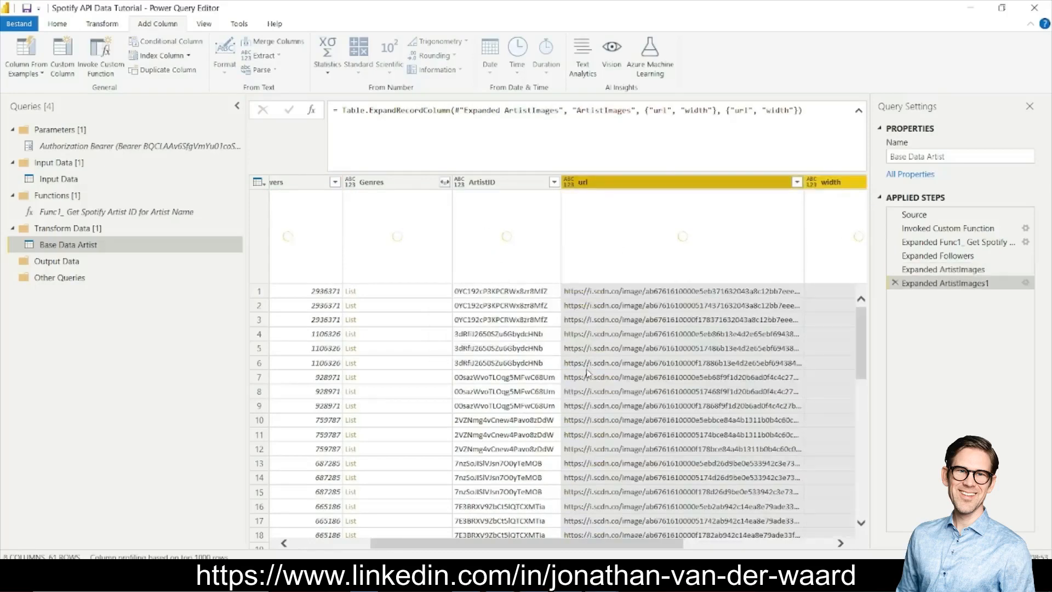
- Widen the url column to show the full links and filter the width column to only the value 640
{"action": "left_click_drag", "start_coordinate": [634, 553], "coordinate": [732, 554]}
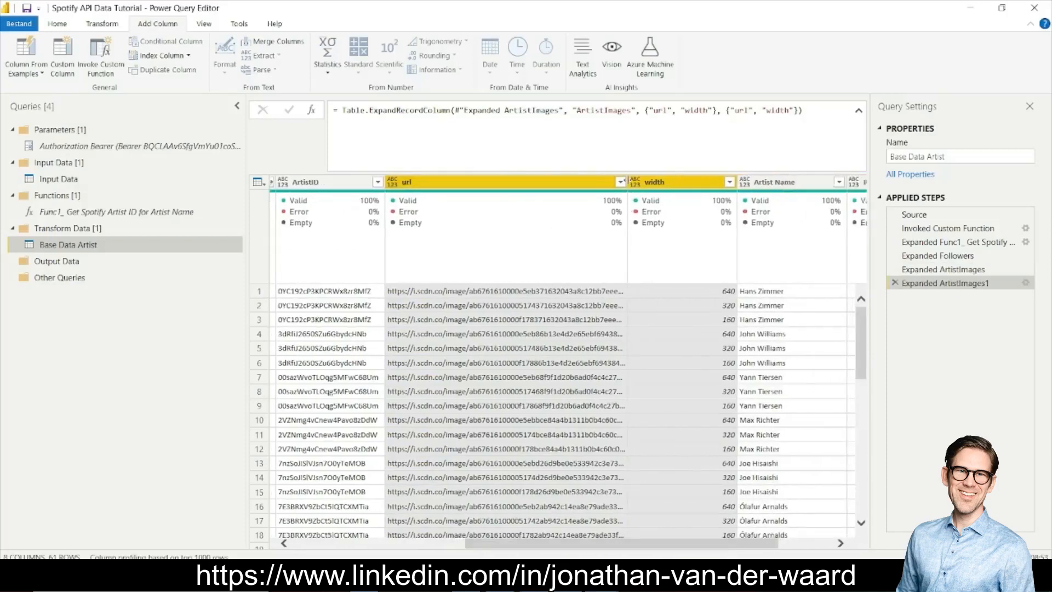
{"action": "left_click_drag", "start_coordinate": [628, 182], "coordinate": [648, 182]}
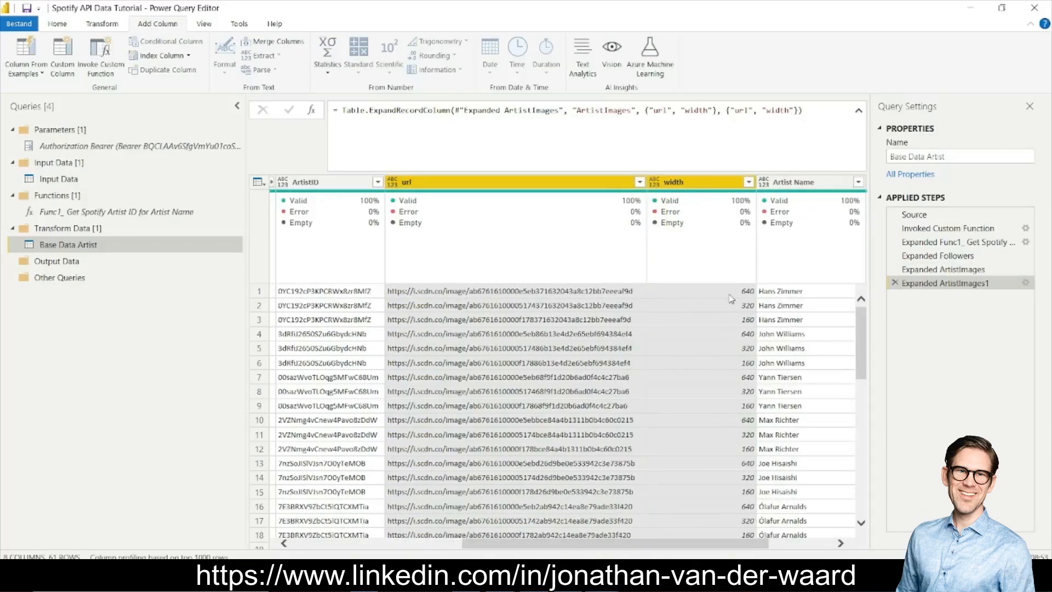
{"action": "scroll", "coordinate": [746, 497], "scroll_direction": "down", "scroll_amount": 1}
{"action": "scroll", "coordinate": [747, 497], "scroll_direction": "down", "scroll_amount": 3}
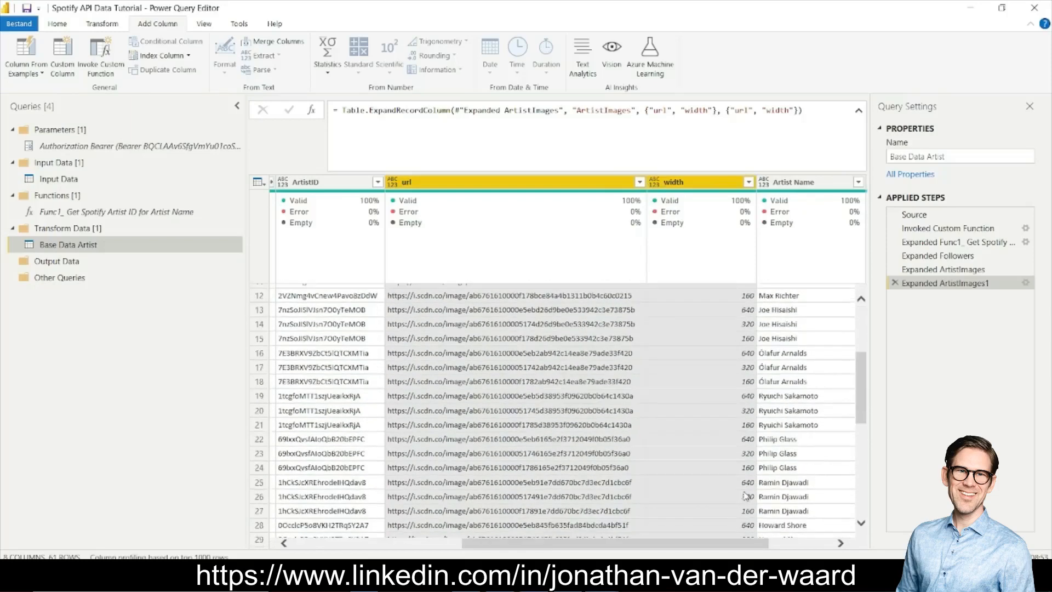
{"action": "scroll", "coordinate": [747, 496], "scroll_direction": "up", "scroll_amount": 4}
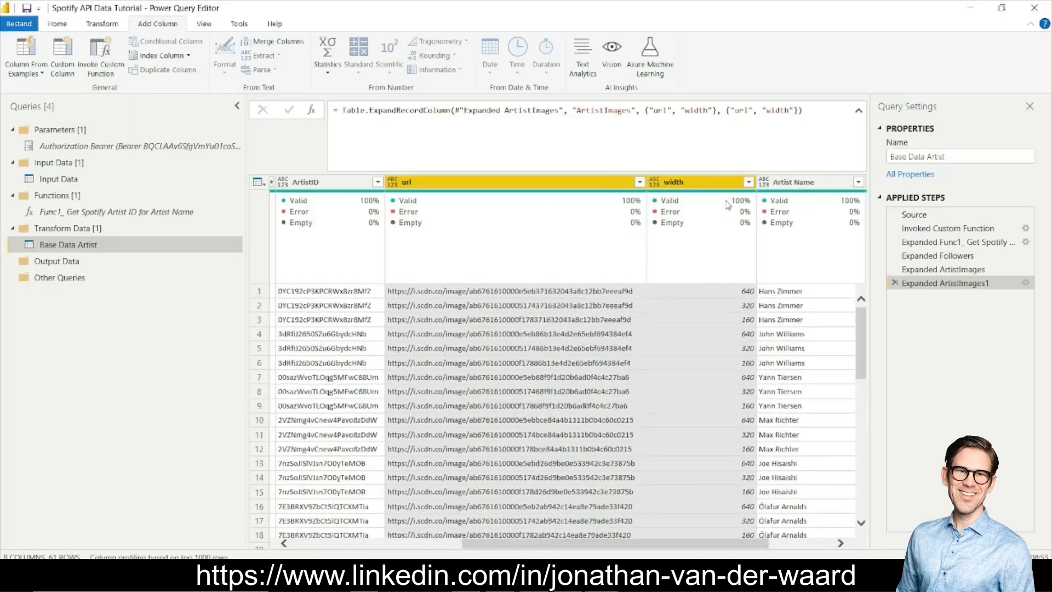
{"action": "left_click", "coordinate": [749, 183]}
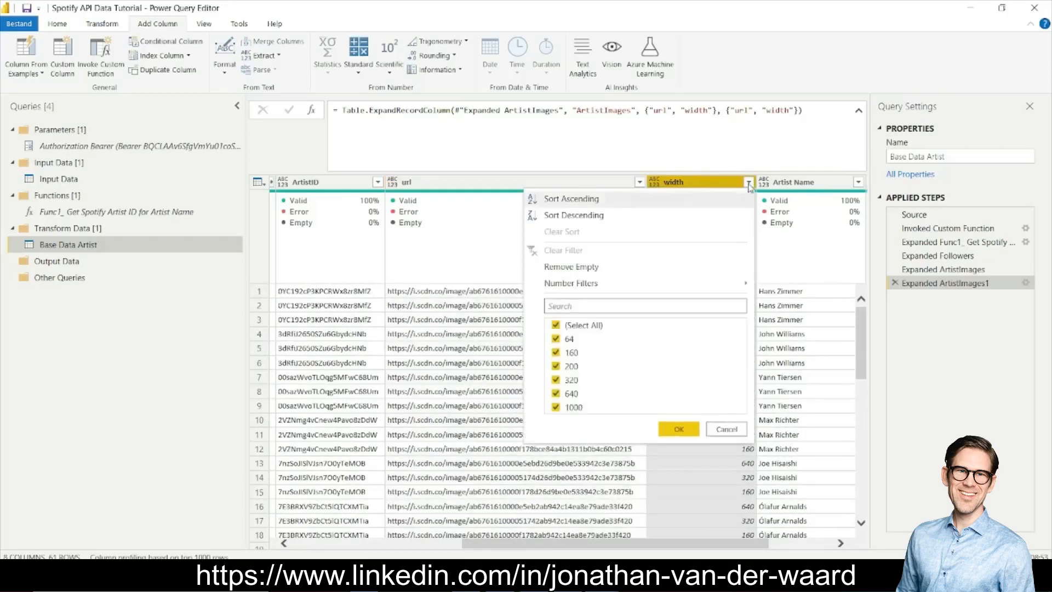
{"action": "left_click", "coordinate": [582, 326]}
{"action": "left_click", "coordinate": [577, 395]}
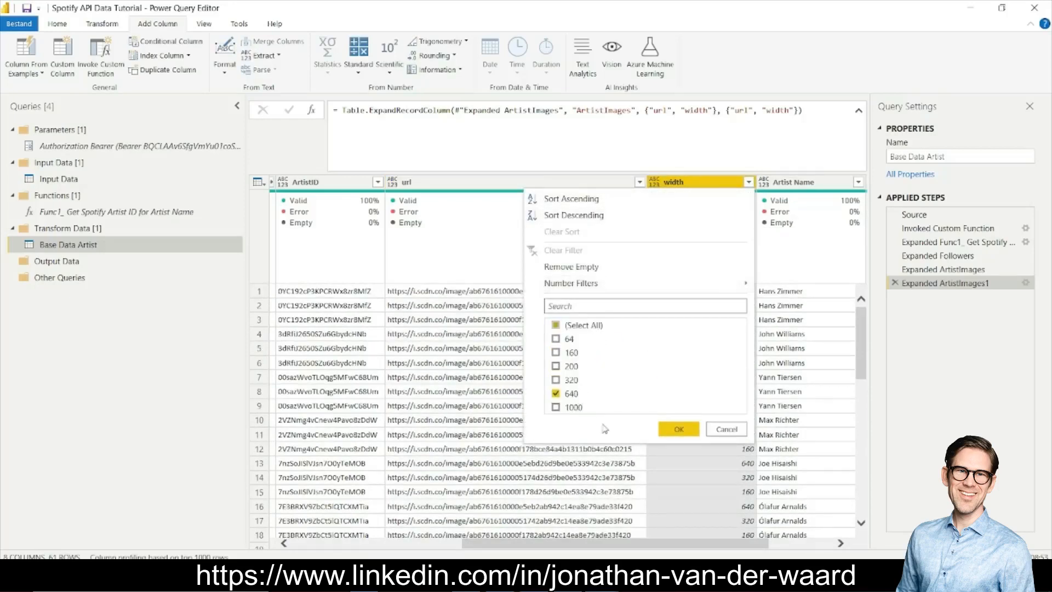
{"action": "left_click", "coordinate": [679, 429]}
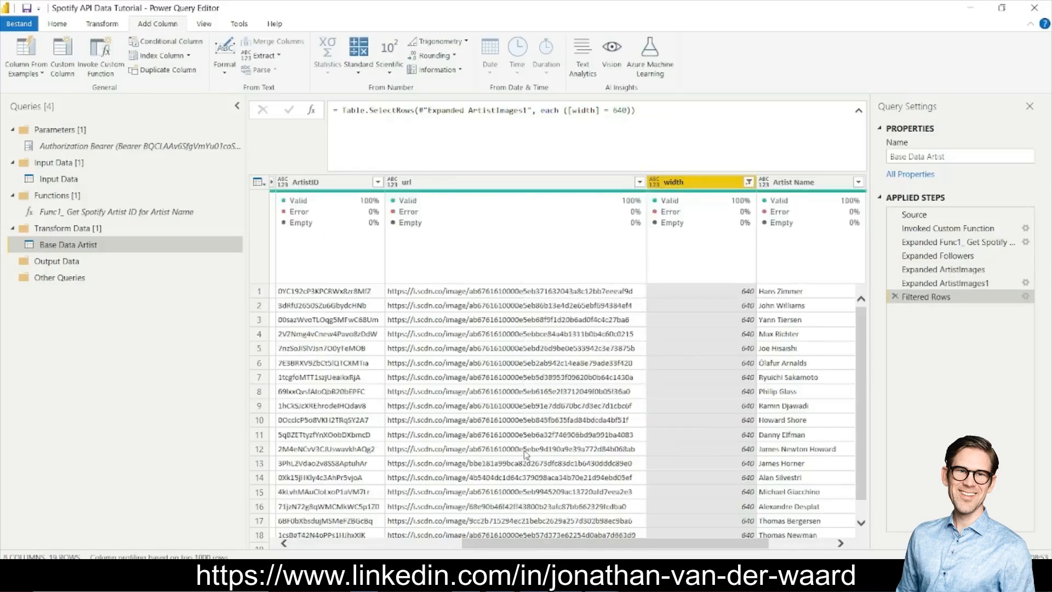
- Remove the width column from the filtered Base Data Artist query
{"action": "left_click_drag", "start_coordinate": [482, 543], "coordinate": [297, 541]}
{"action": "scroll", "coordinate": [335, 370], "scroll_direction": "down", "scroll_amount": 1}
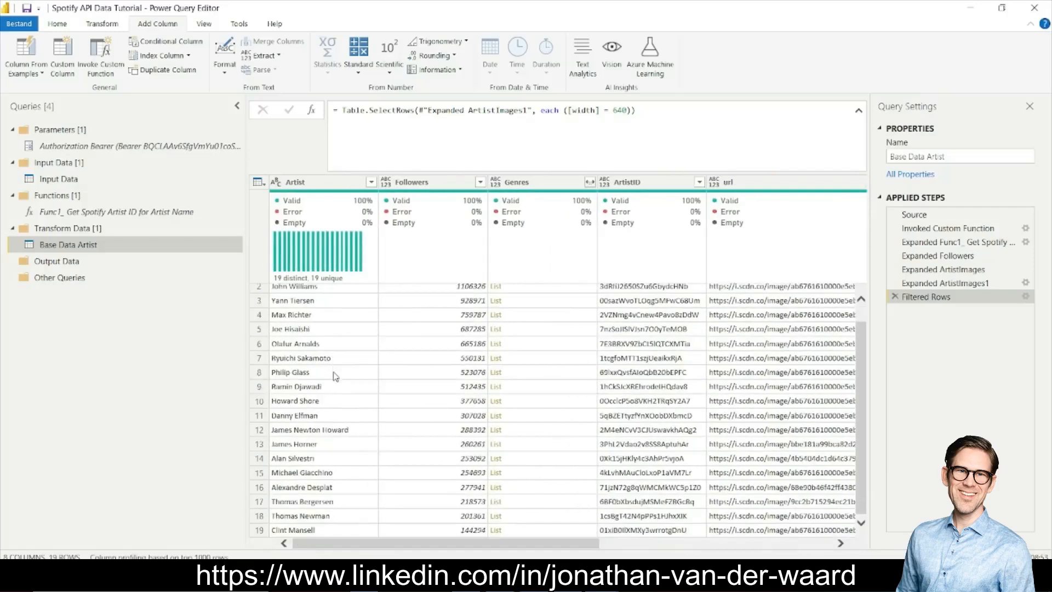
{"action": "scroll", "coordinate": [331, 351], "scroll_direction": "up", "scroll_amount": 1}
{"action": "scroll", "coordinate": [335, 329], "scroll_direction": "down", "scroll_amount": 1}
{"action": "left_click_drag", "start_coordinate": [420, 550], "coordinate": [680, 552]}
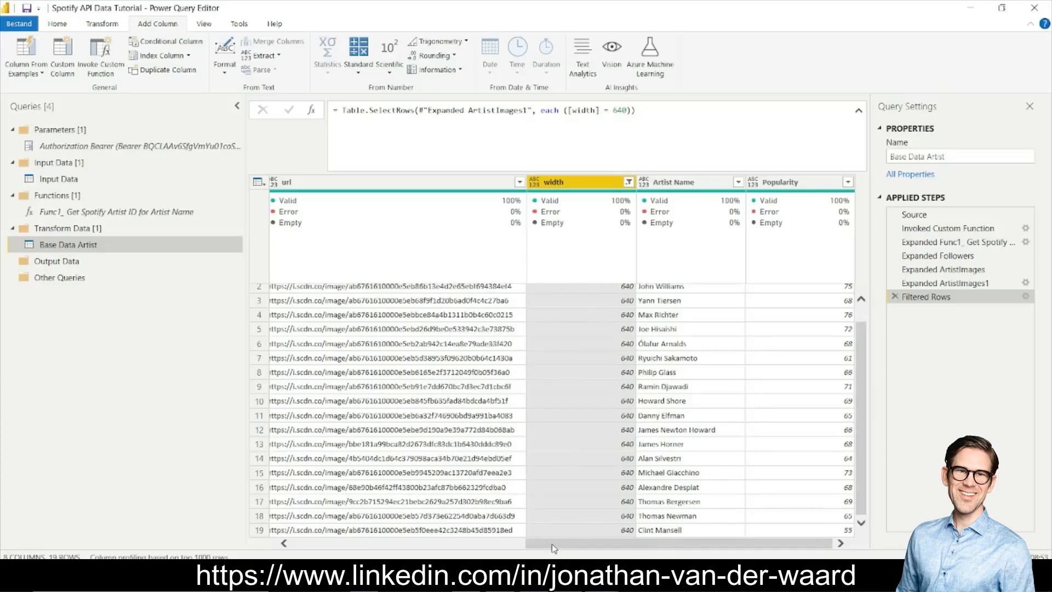
{"action": "left_click_drag", "start_coordinate": [551, 544], "coordinate": [467, 543]}
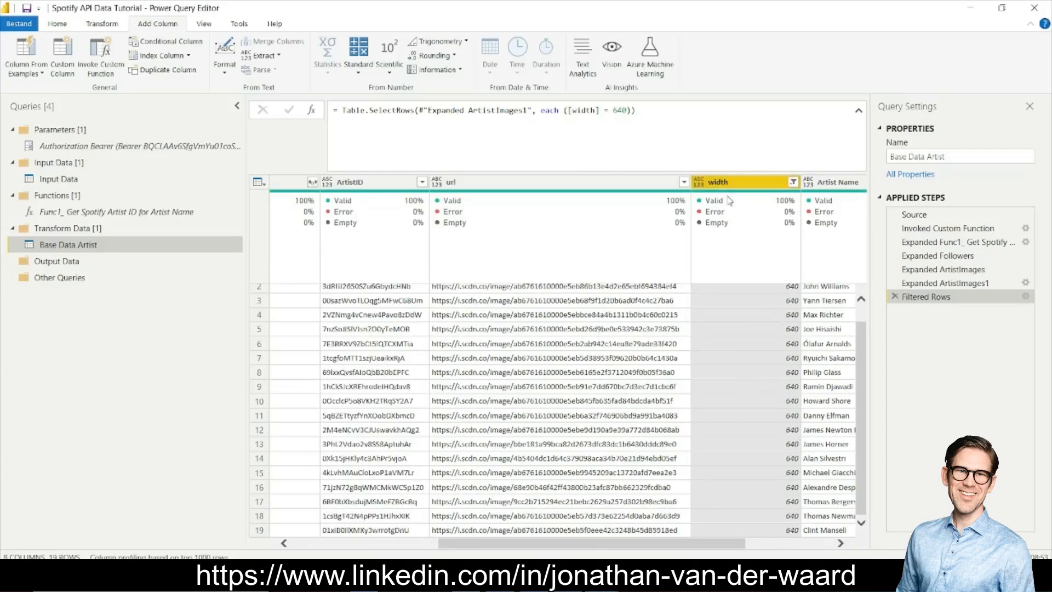
{"action": "mouse_move", "coordinate": [728, 204]}
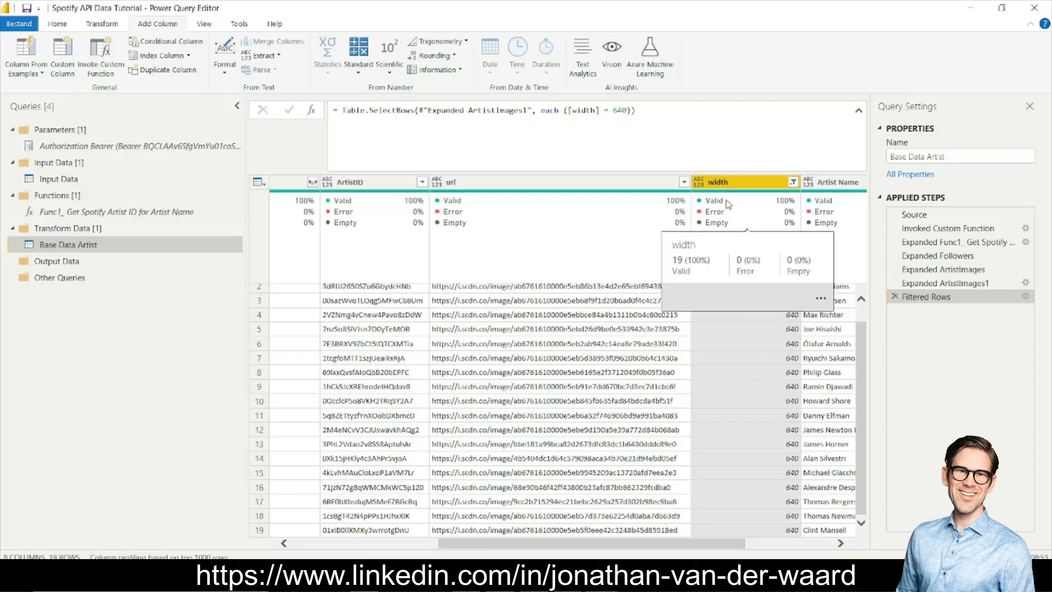
{"action": "right_click", "coordinate": [742, 184]}
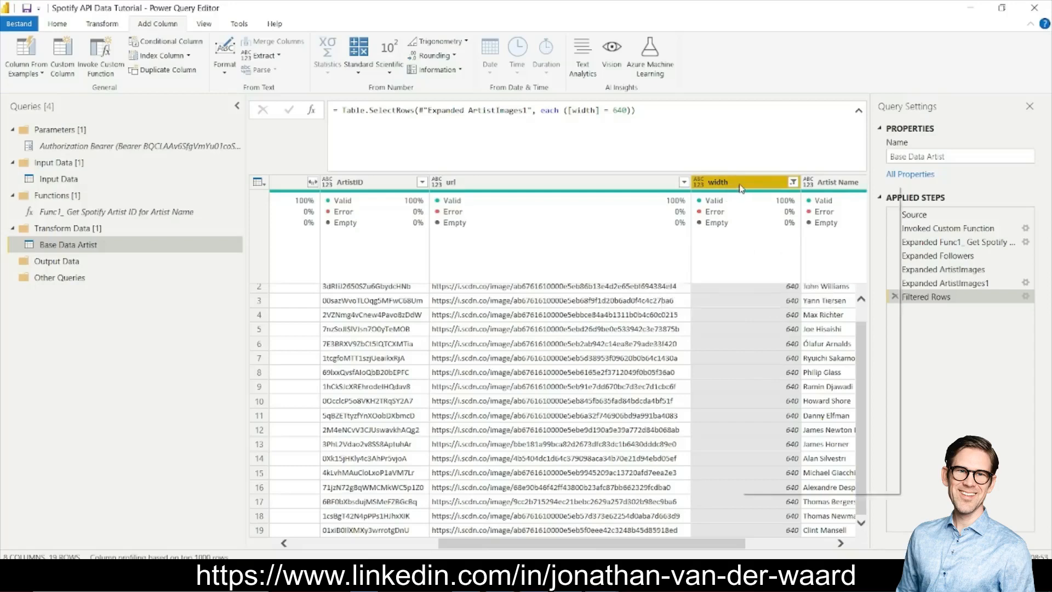
{"action": "left_click", "coordinate": [766, 210]}
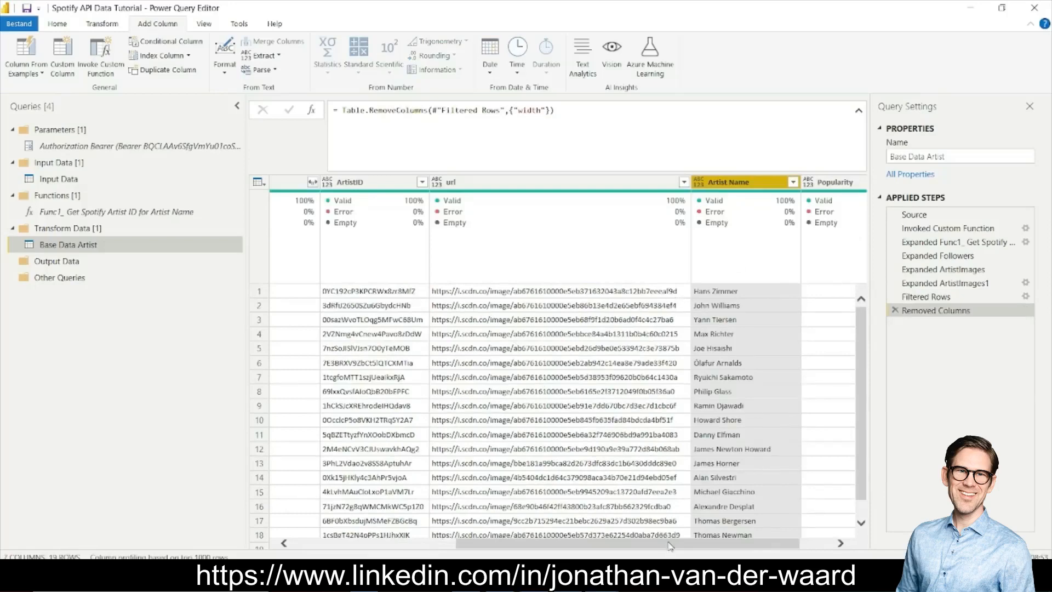
- Add an index column and edit its formula so it is named Artist_Index and starts at 1 with increment 1
{"action": "left_click_drag", "start_coordinate": [669, 545], "coordinate": [438, 547]}
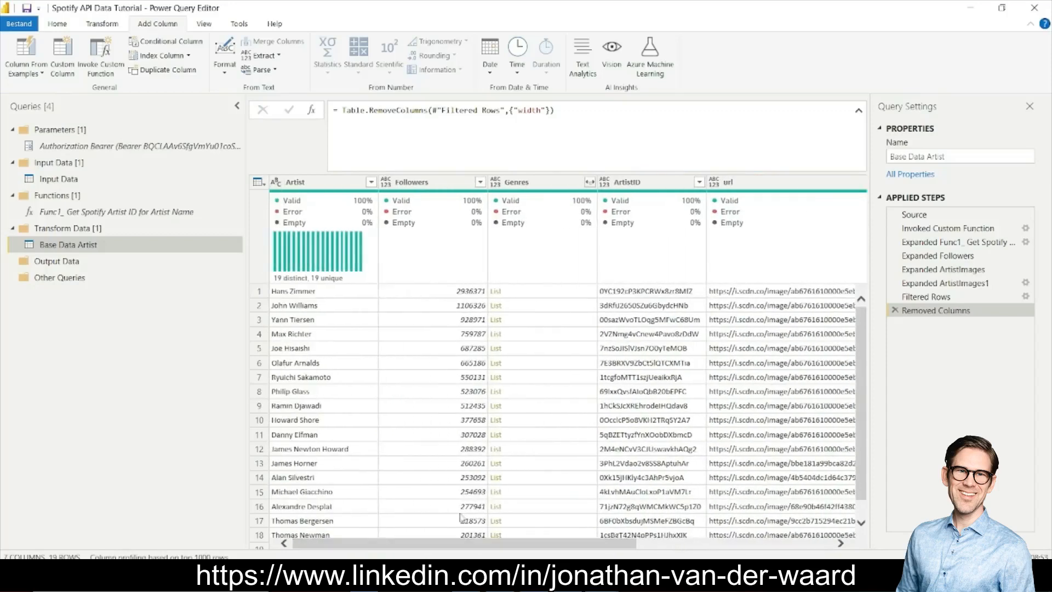
{"action": "left_click", "coordinate": [159, 57]}
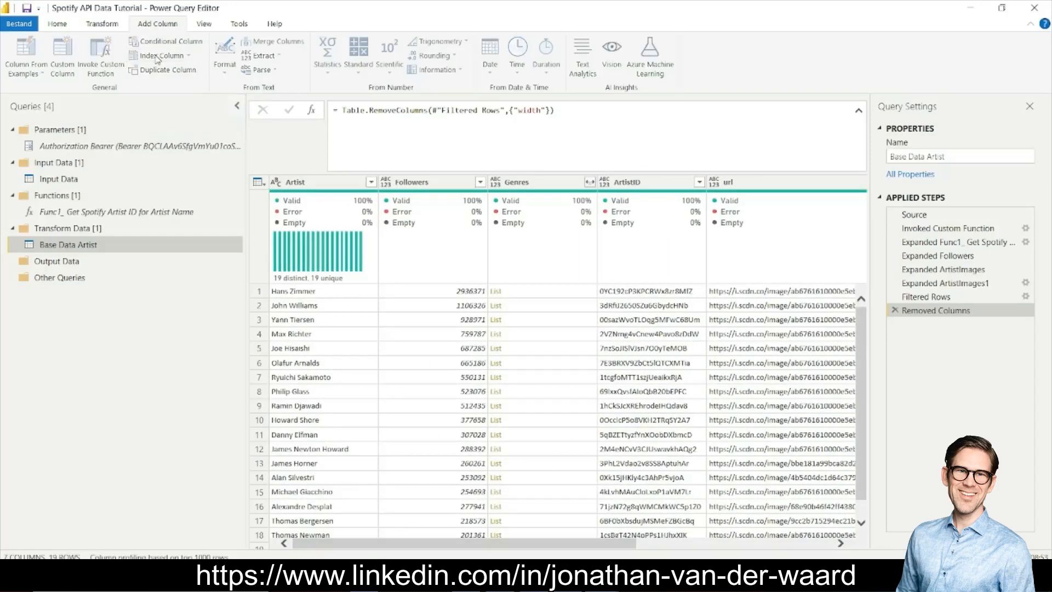
{"action": "left_click", "coordinate": [554, 111]}
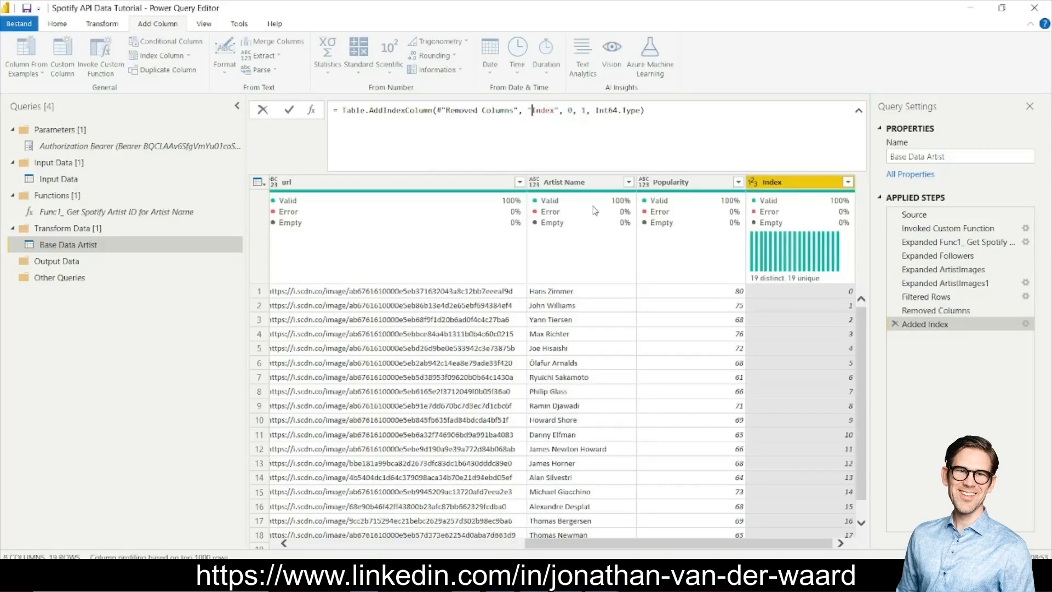
{"action": "type", "text": "Artist_"}
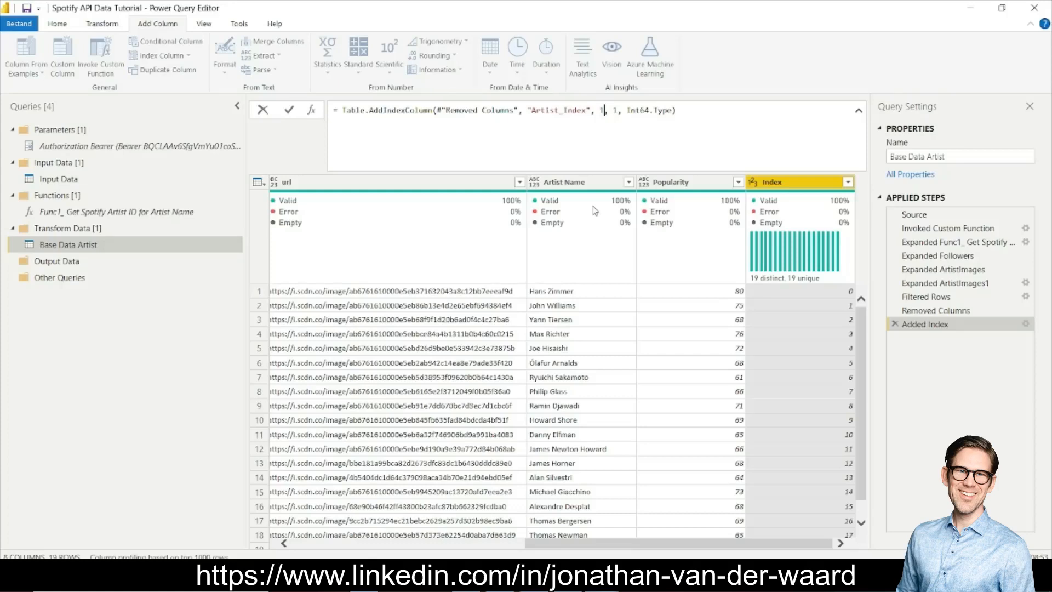
{"action": "key", "text": "Return"}
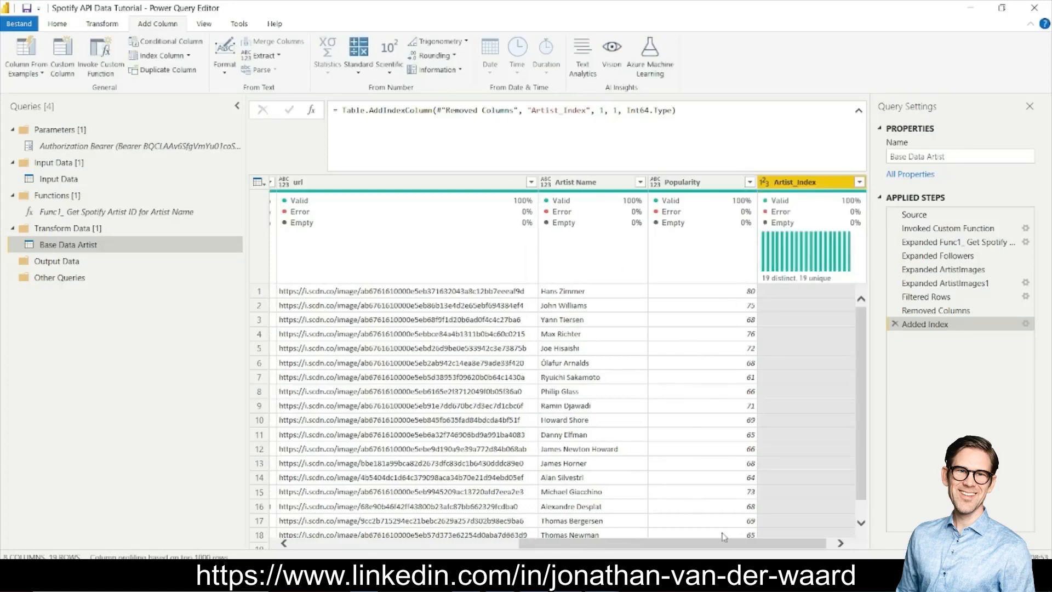
- Select all columns of the Base Data Artist query and detect their data types automatically
{"action": "left_click_drag", "start_coordinate": [735, 550], "coordinate": [766, 549]}
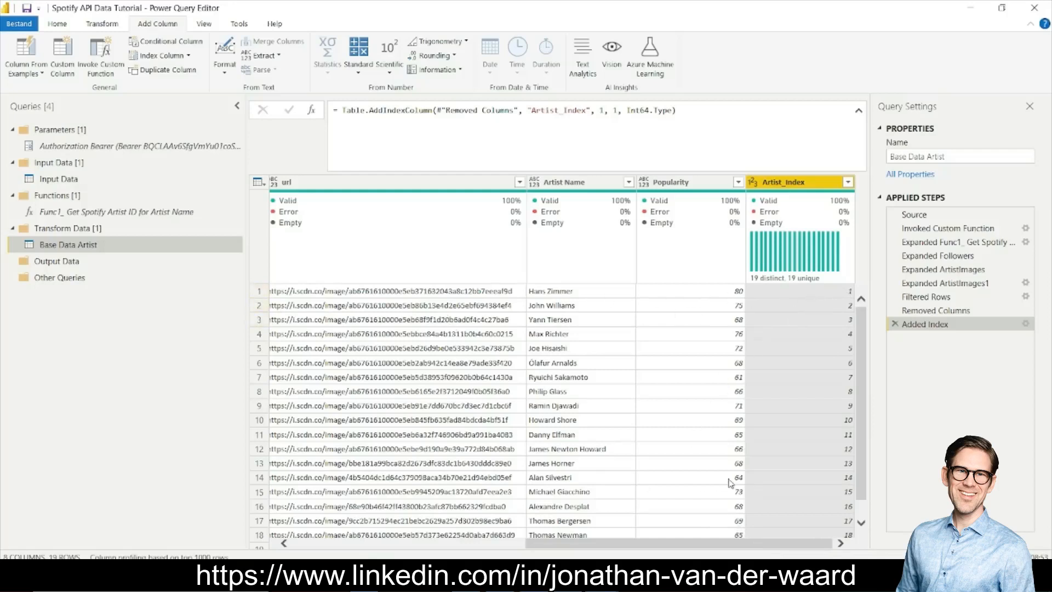
{"action": "scroll", "coordinate": [731, 483], "scroll_direction": "down", "scroll_amount": 1}
{"action": "scroll", "coordinate": [731, 482], "scroll_direction": "up", "scroll_amount": 1}
{"action": "left_click_drag", "start_coordinate": [682, 548], "coordinate": [382, 544]}
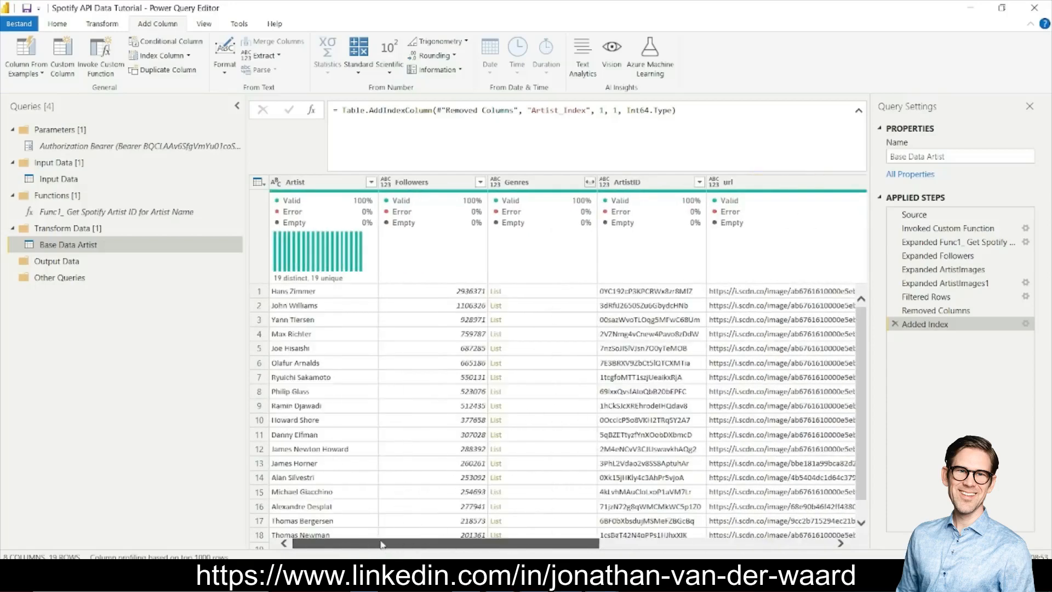
{"action": "left_click", "coordinate": [324, 185]}
{"action": "key", "text": "ctrl+a"}
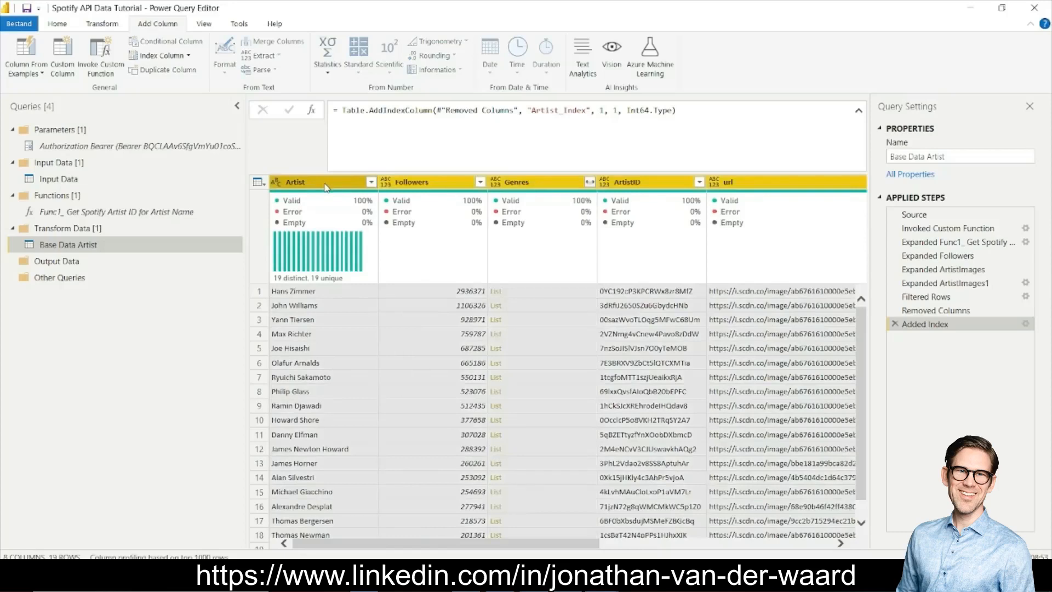
{"action": "left_click", "coordinate": [108, 26]}
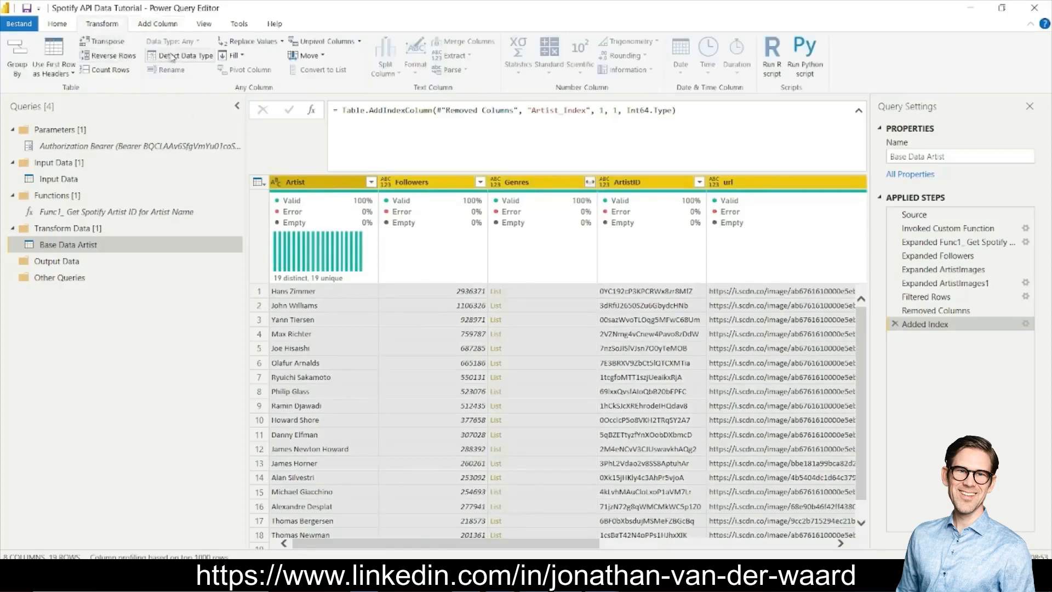
{"action": "left_click", "coordinate": [175, 59]}
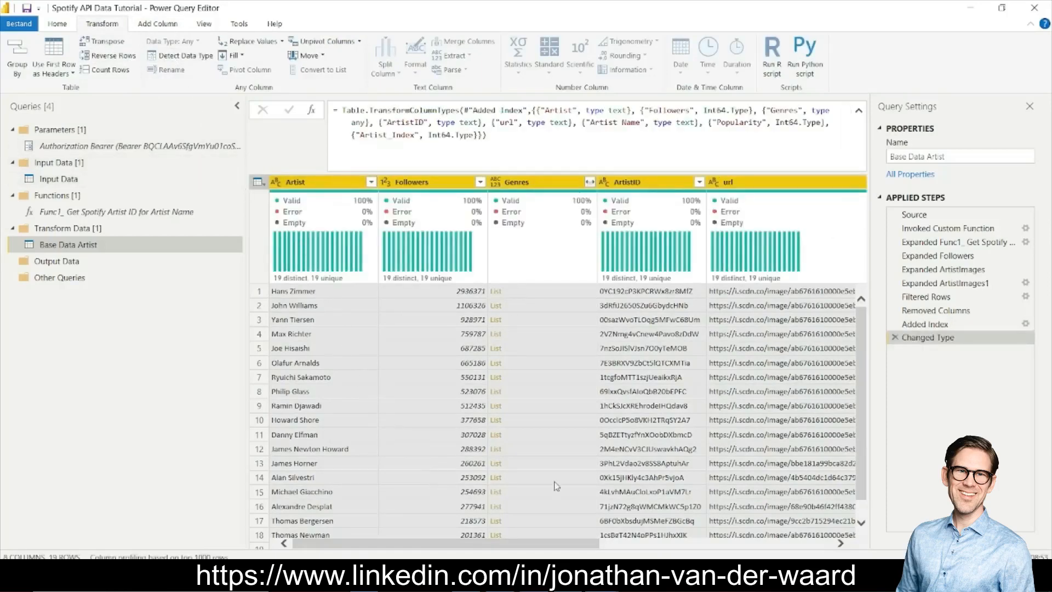
- Create a reference of the Base Data Artist query and move it into the Output Data group
{"action": "left_click_drag", "start_coordinate": [586, 545], "coordinate": [518, 545]}
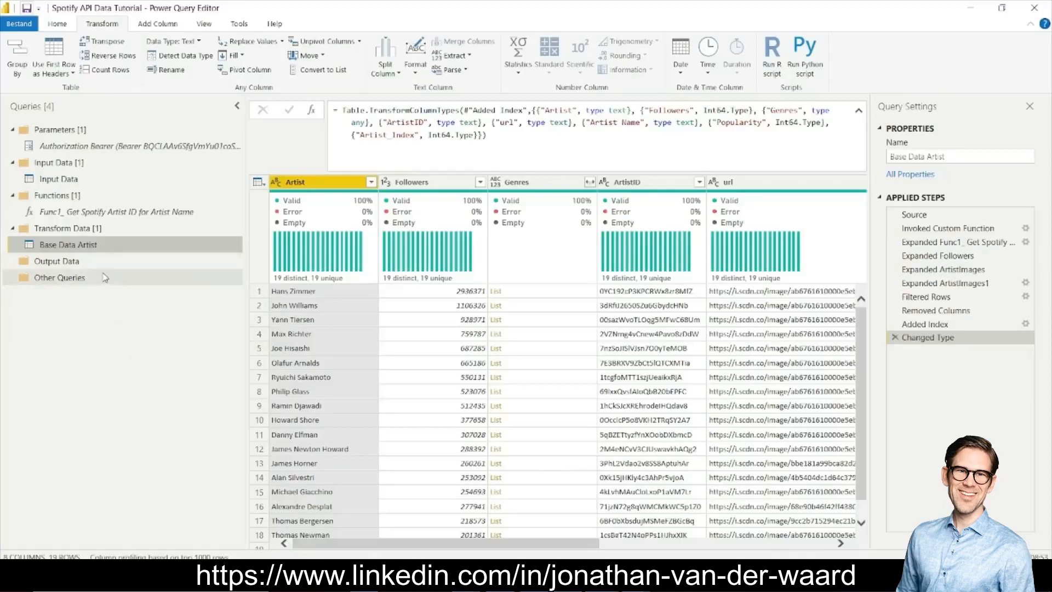
{"action": "right_click", "coordinate": [106, 247]}
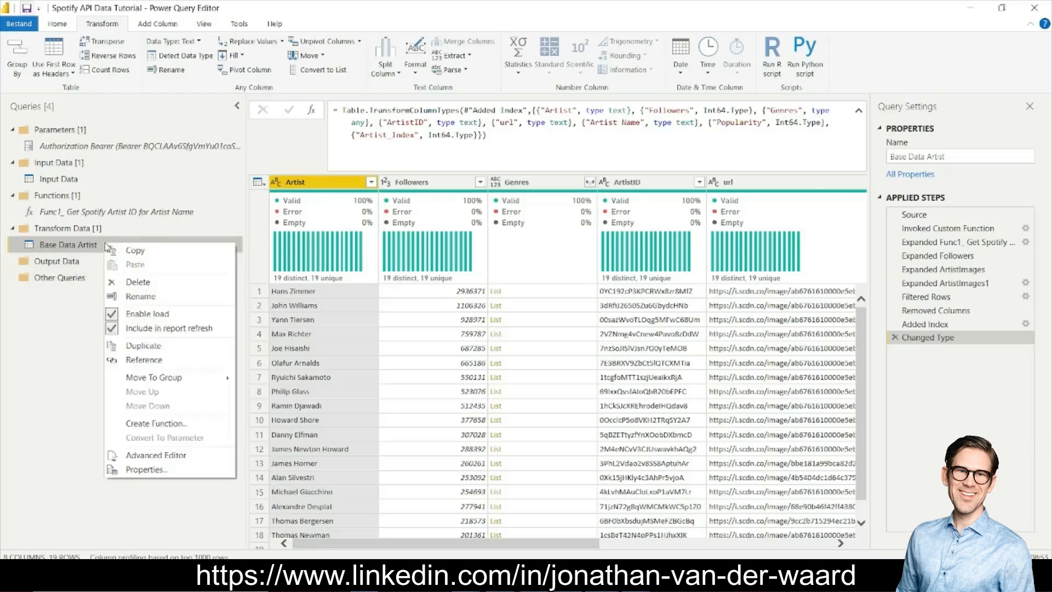
{"action": "left_click", "coordinate": [176, 365]}
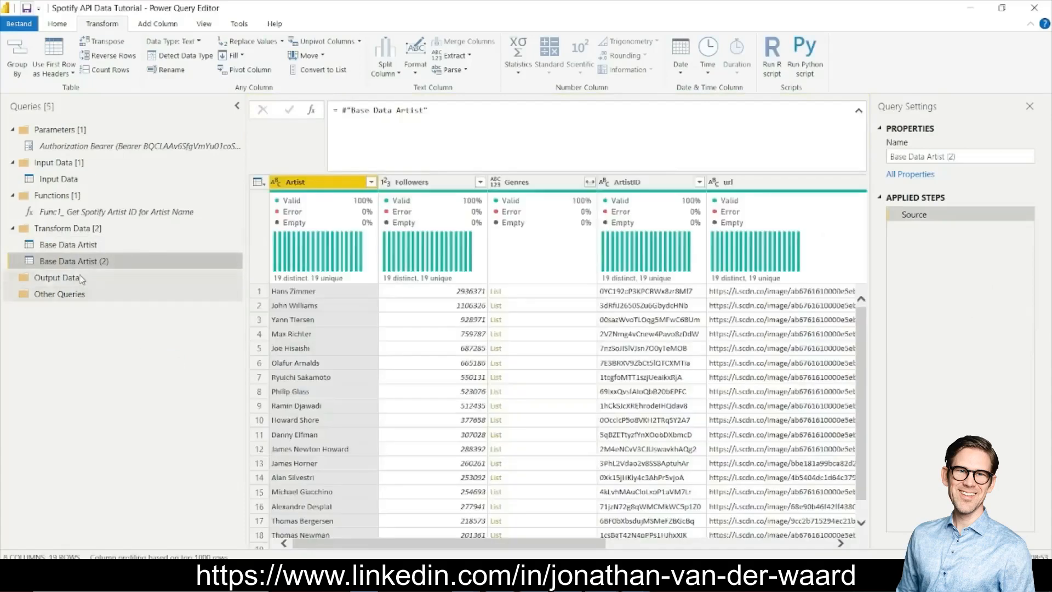
{"action": "left_click_drag", "start_coordinate": [81, 278], "coordinate": [83, 278]}
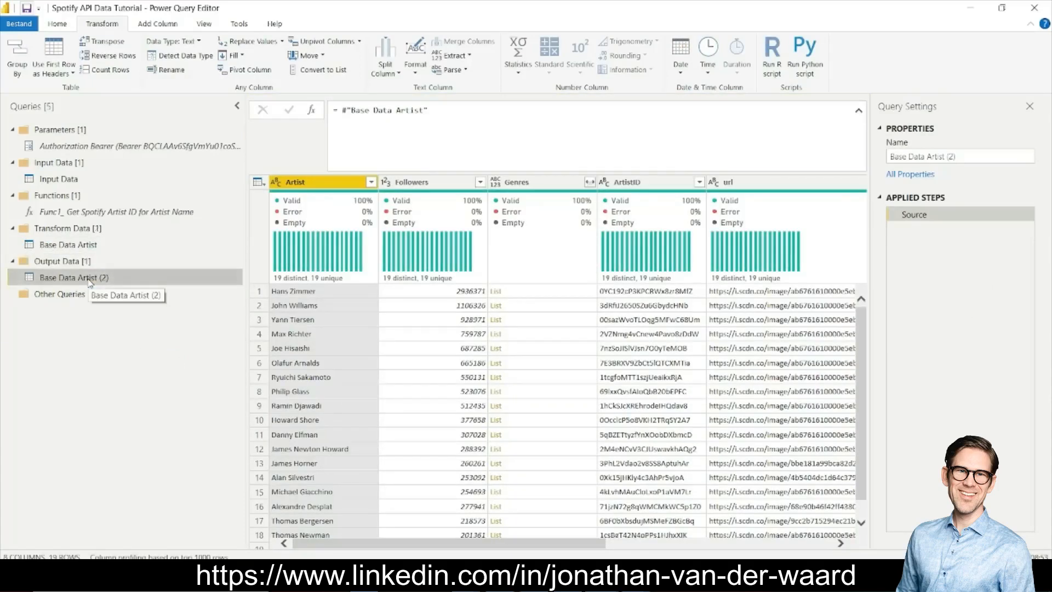
- Rename the referenced query in the Output Data group to Spotify Artists
{"action": "left_click", "coordinate": [910, 156]}
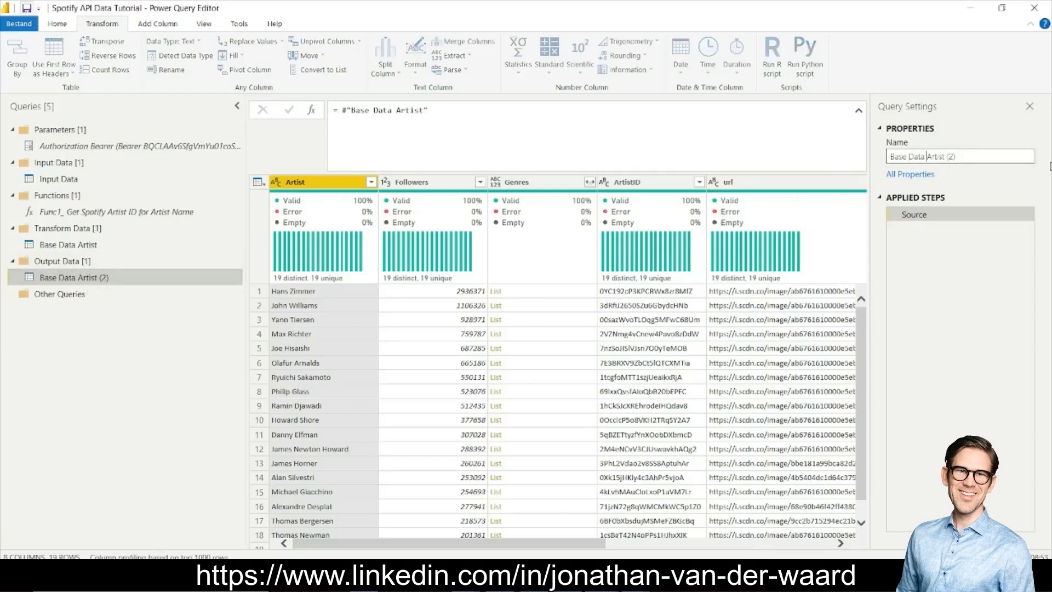
{"action": "key", "text": "ctrl+shift+Left"}
{"action": "key", "text": "ctrl+shift+Left"}
{"action": "type", "text": "Spotify"}
{"action": "key", "text": "Return"}
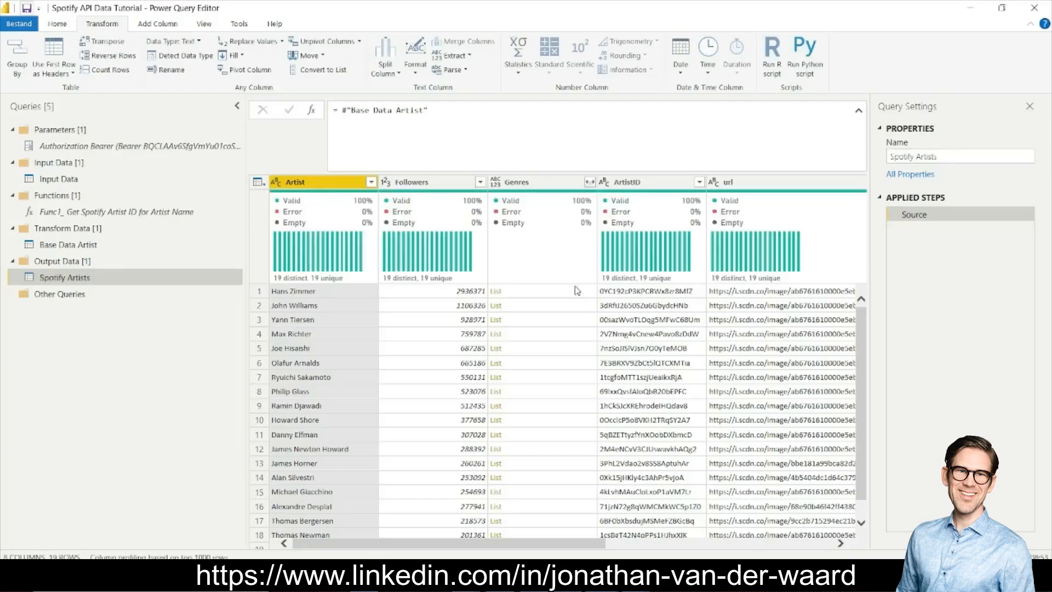
- Remove the Genres column from the Spotify Artists query
{"action": "right_click", "coordinate": [541, 187]}
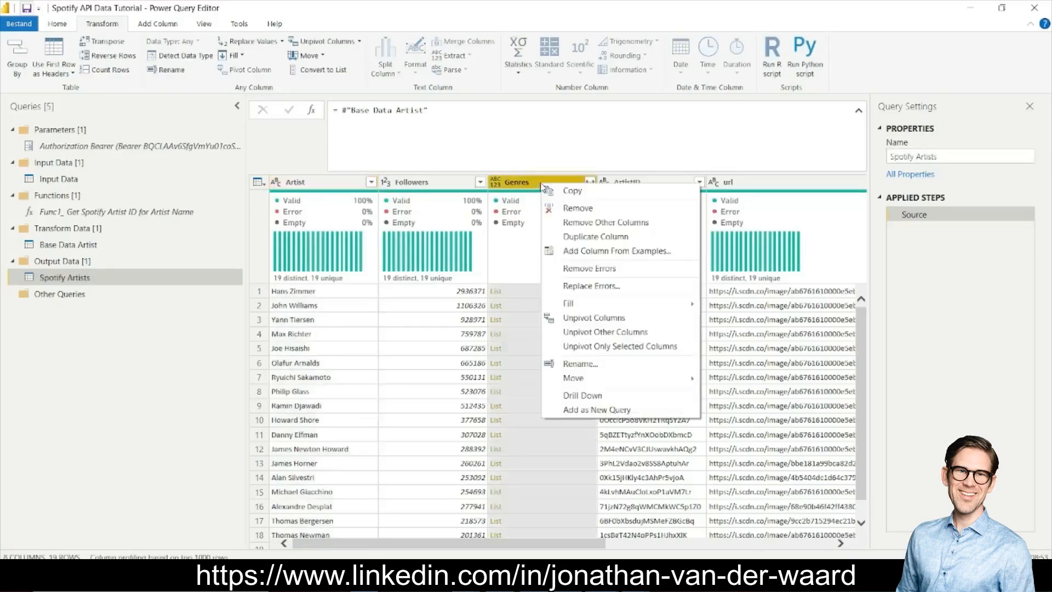
{"action": "left_click", "coordinate": [580, 209]}
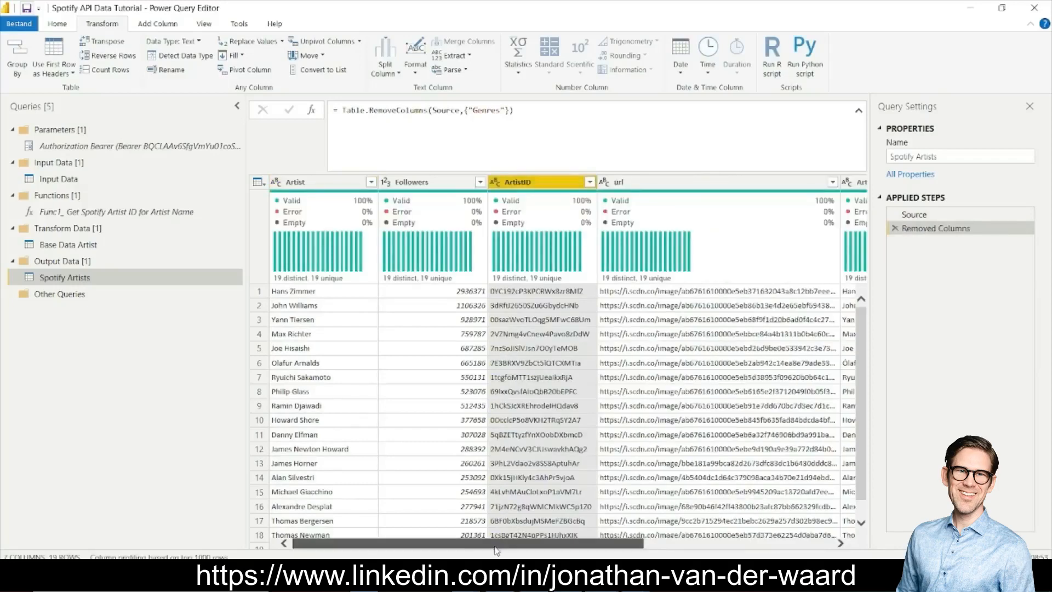
{"action": "mouse_move", "coordinate": [487, 545]}
{"action": "left_mouse_down"}
{"action": "mouse_move", "coordinate": [542, 546]}
{"action": "mouse_move", "coordinate": [455, 547]}
{"action": "mouse_move", "coordinate": [702, 546]}
{"action": "mouse_move", "coordinate": [478, 551]}
{"action": "left_mouse_up"}
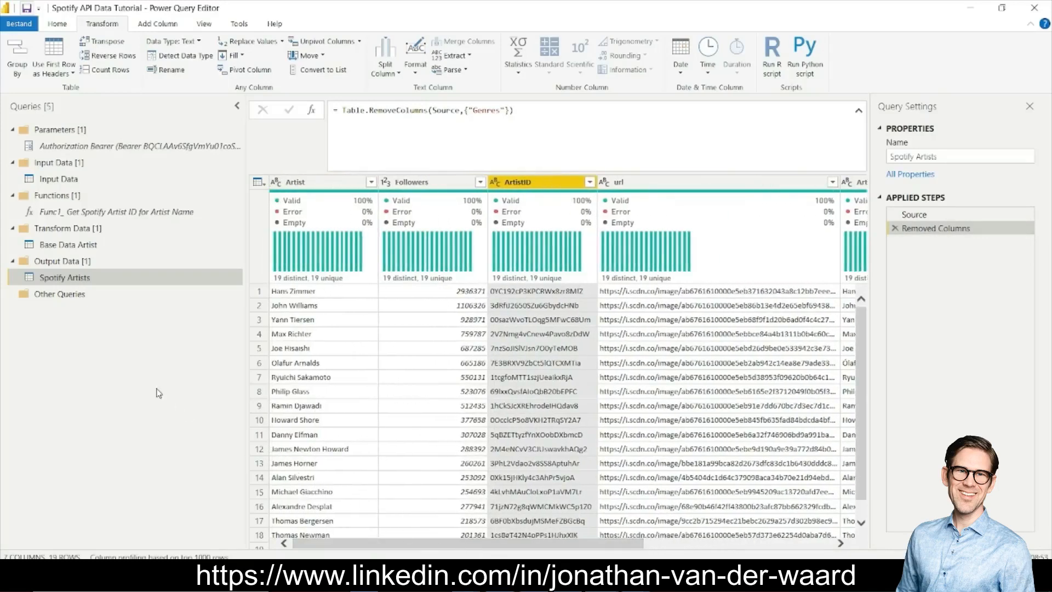
- Duplicate the Spotify Artists query and name the copy Spotify Artists Genres
{"action": "right_click", "coordinate": [87, 279]}
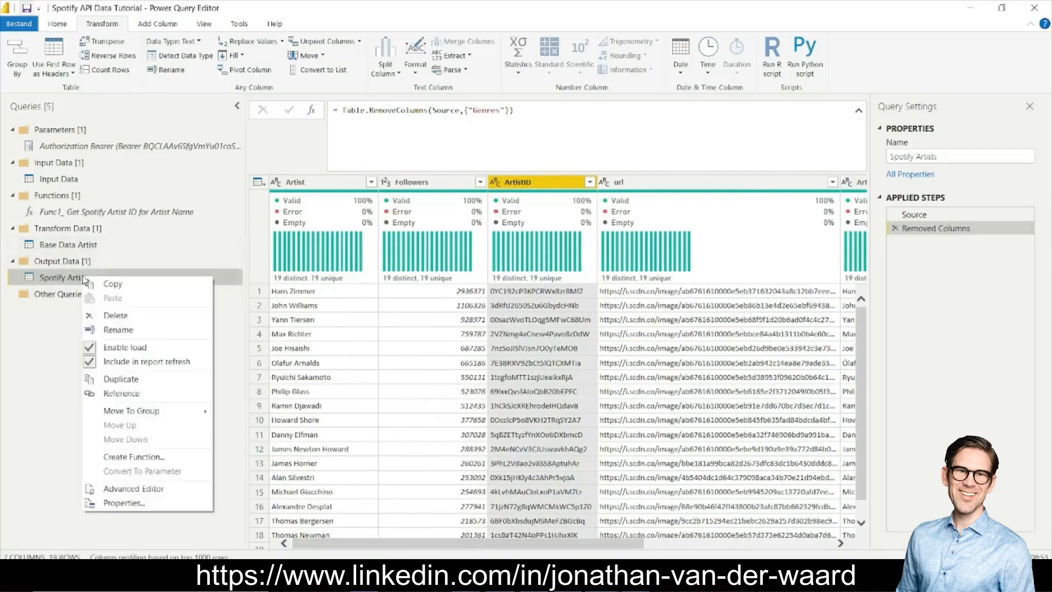
{"action": "left_click", "coordinate": [138, 380]}
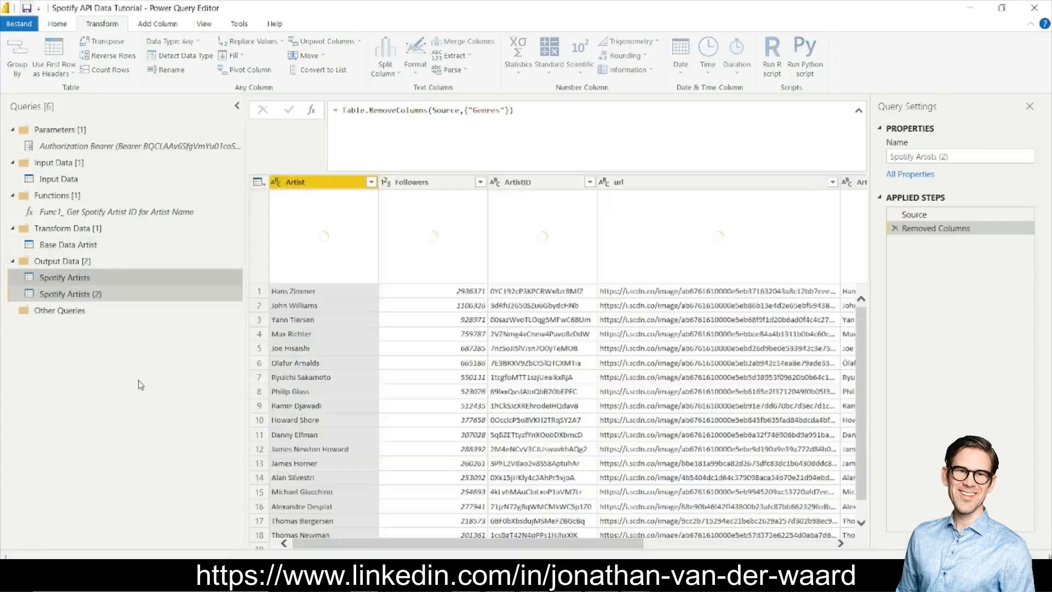
{"action": "left_click", "coordinate": [955, 157]}
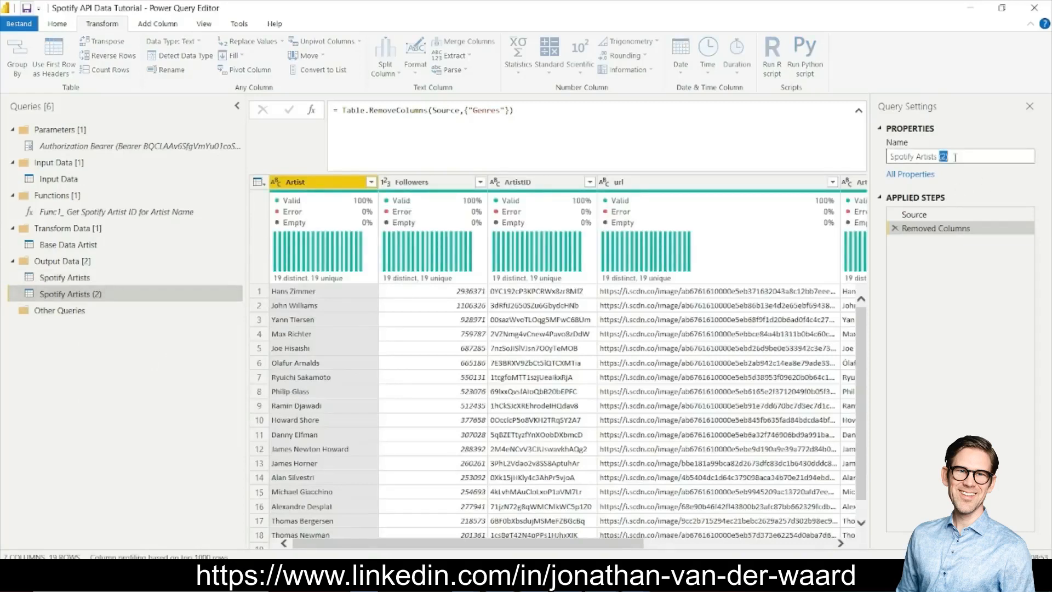
{"action": "type", "text": "Genres"}
{"action": "key", "text": "Return"}
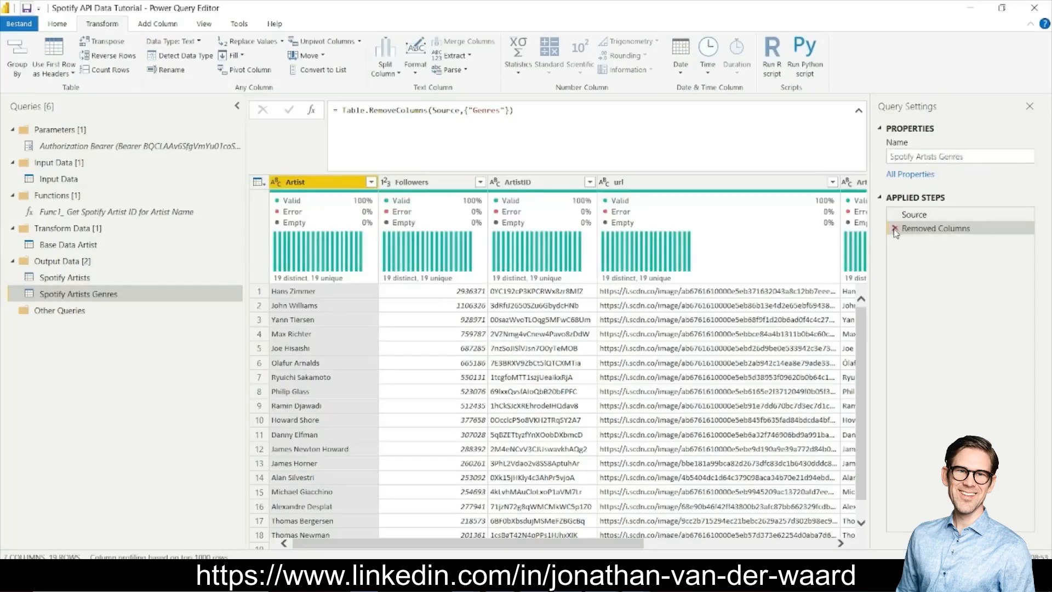
- Delete the Removed Columns step from Spotify Artists Genres and keep only the Genres and Artist_Index columns
{"action": "left_click", "coordinate": [894, 229]}
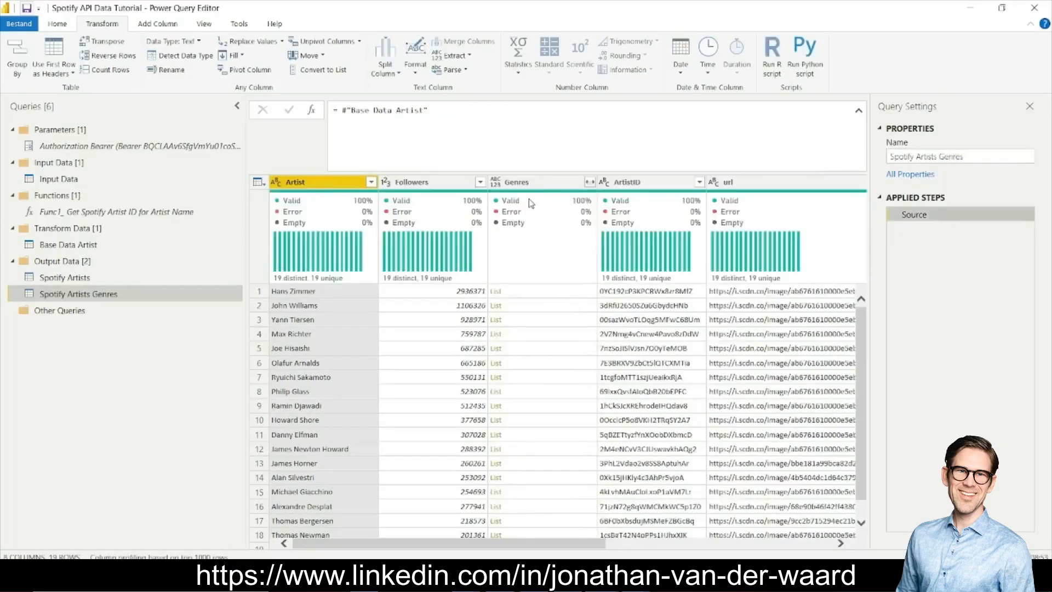
{"action": "left_click", "coordinate": [535, 183]}
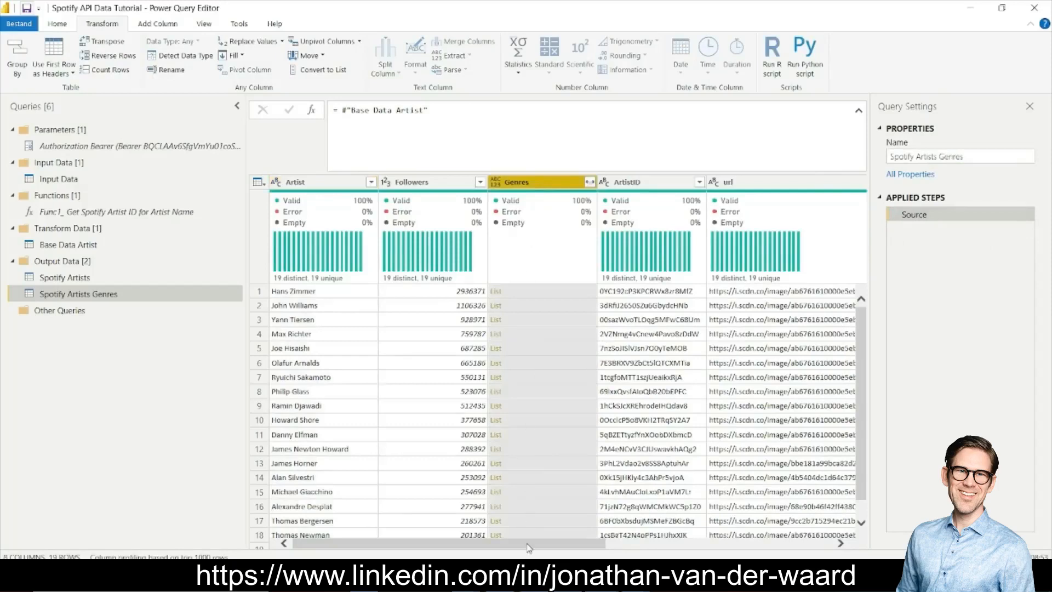
{"action": "left_click_drag", "start_coordinate": [529, 548], "coordinate": [756, 548]}
{"action": "left_click", "coordinate": [794, 183]}
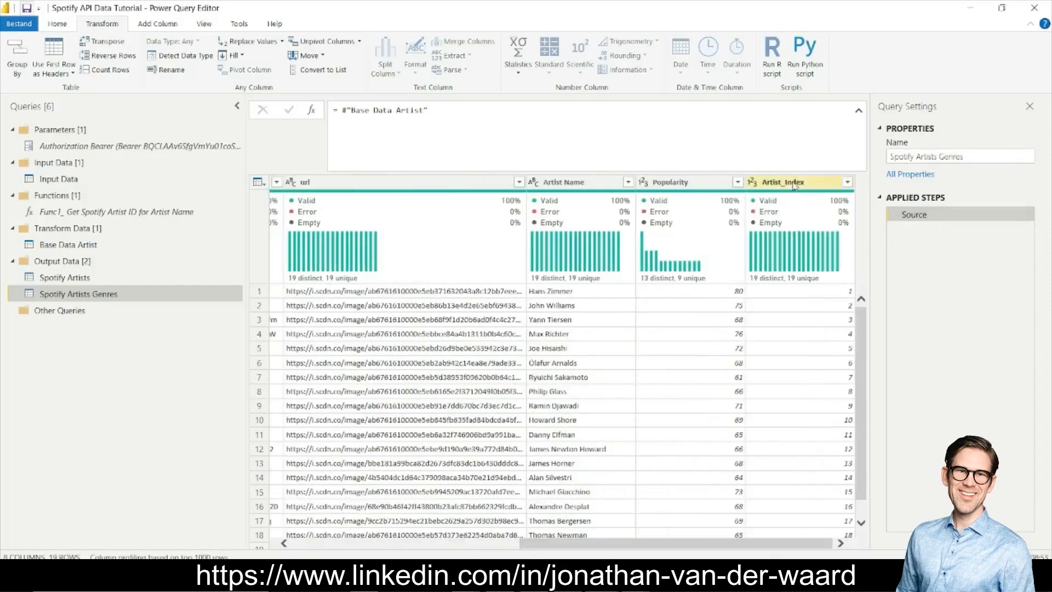
{"action": "right_click", "coordinate": [795, 186]}
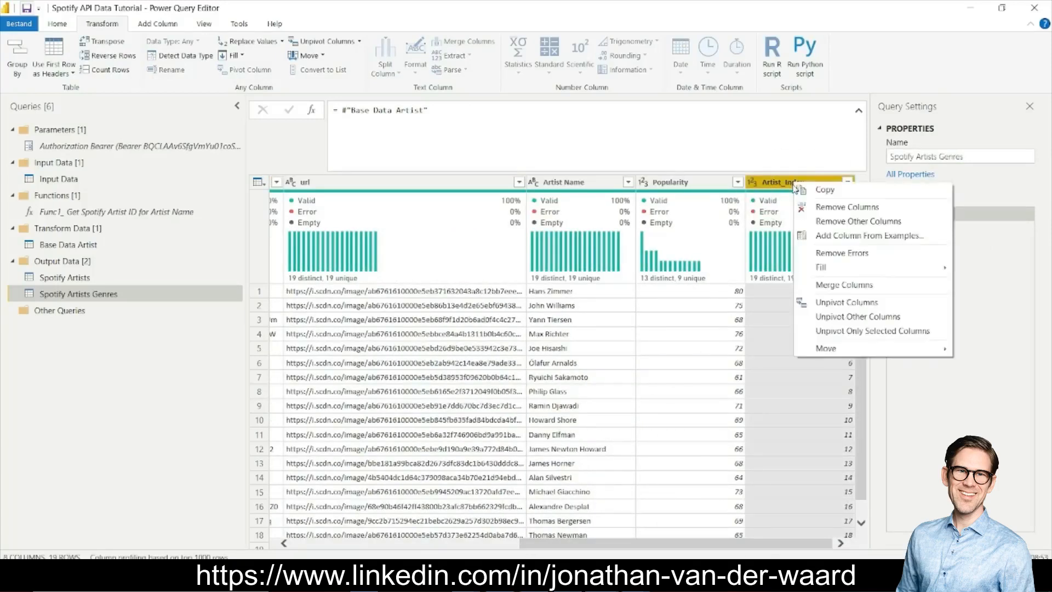
{"action": "left_click", "coordinate": [831, 222]}
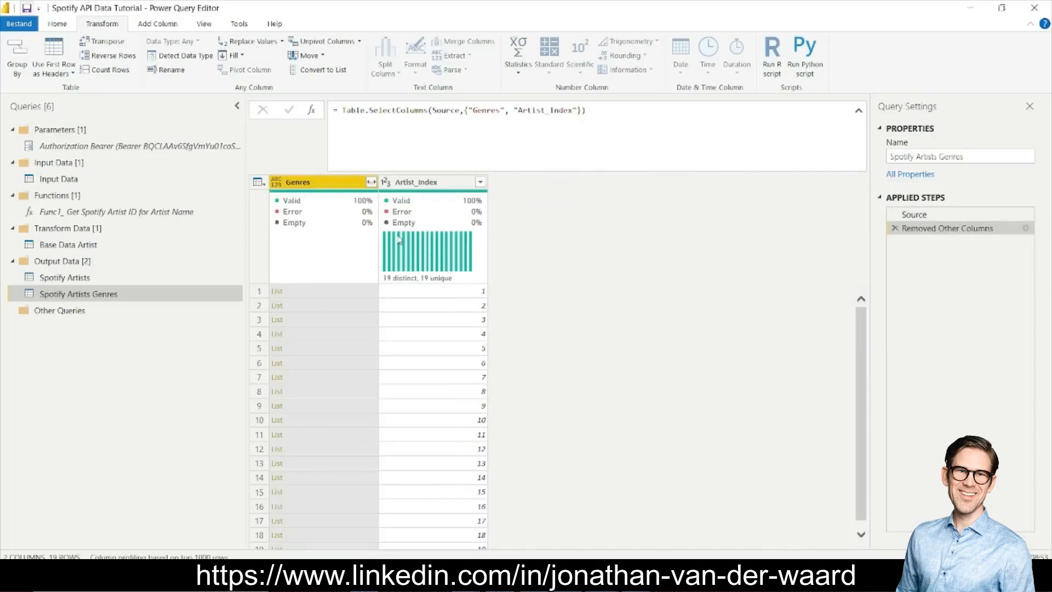
- Expand the Genres lists to new rows and set the Genres column's data type to Text
{"action": "left_click", "coordinate": [371, 182]}
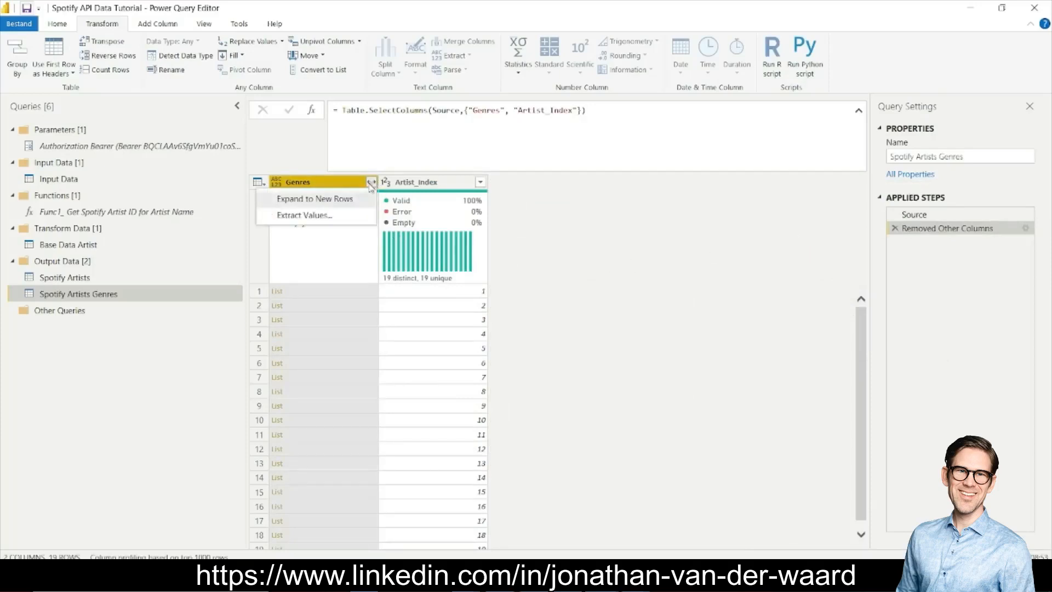
{"action": "left_click", "coordinate": [357, 201]}
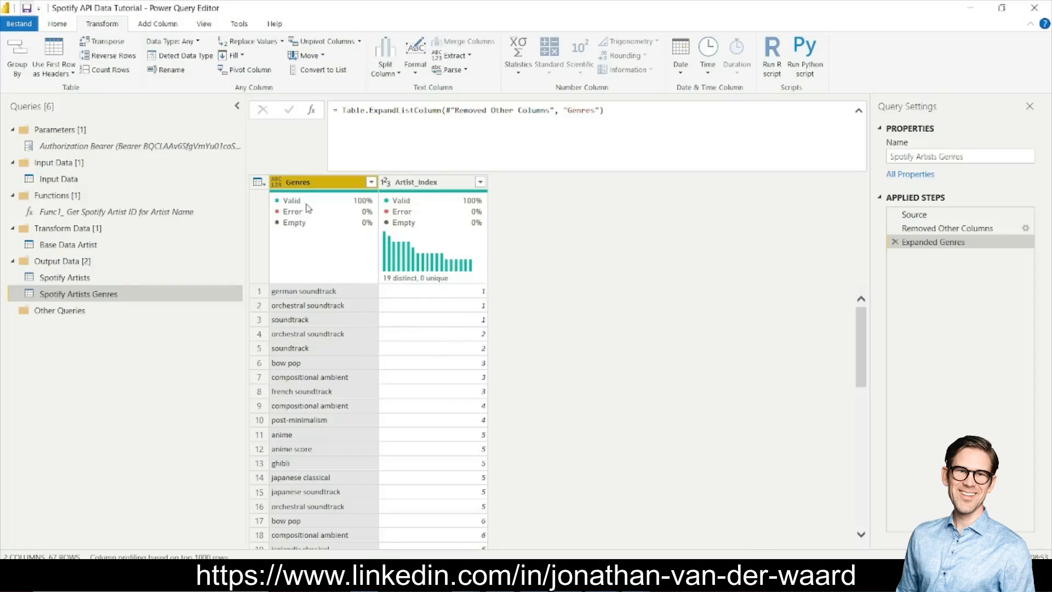
{"action": "left_click", "coordinate": [279, 185]}
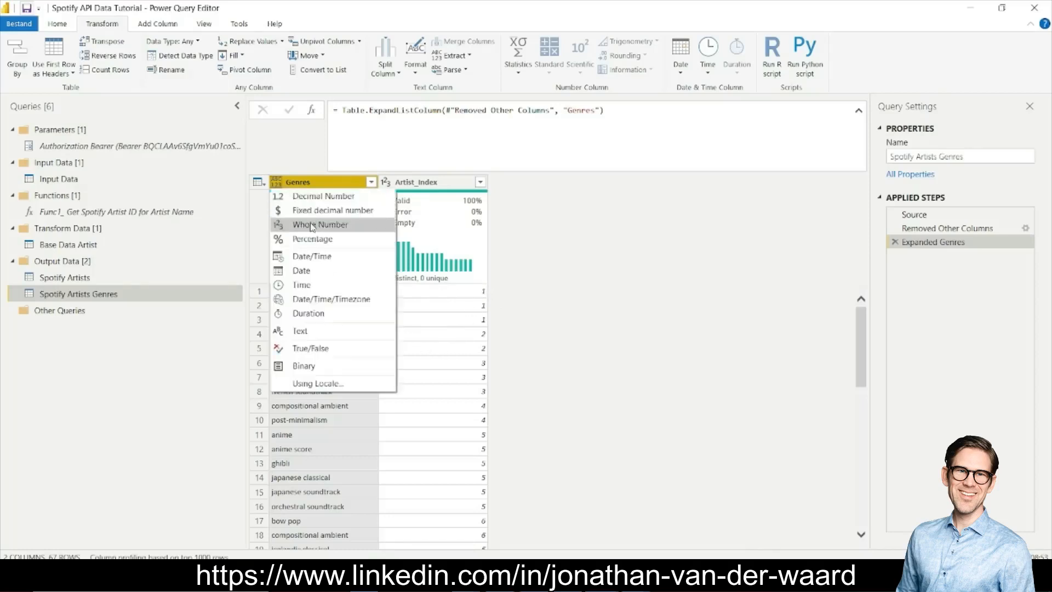
{"action": "left_click", "coordinate": [333, 332]}
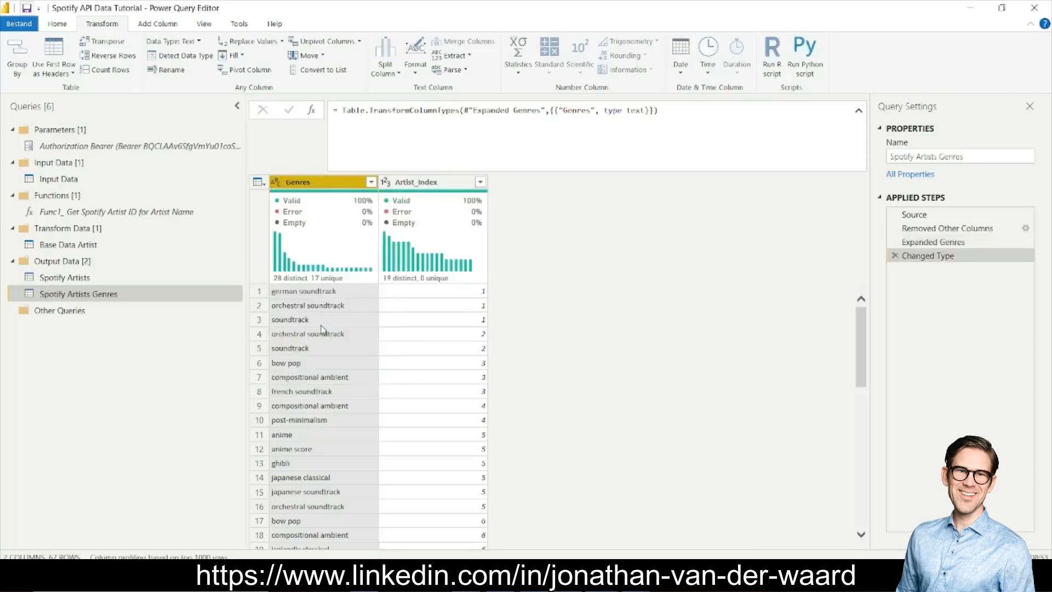
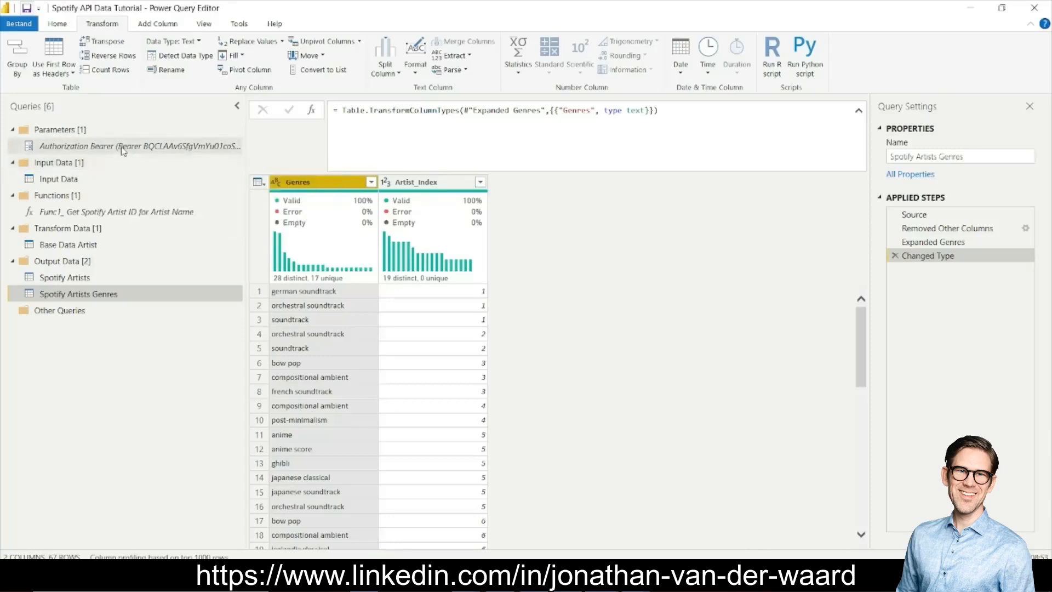
- Switch to the Spotify for Developers console in the browser and examine the endpoint and request parameters of Get Artist's Albums
{"action": "left_click", "coordinate": [121, 147]}
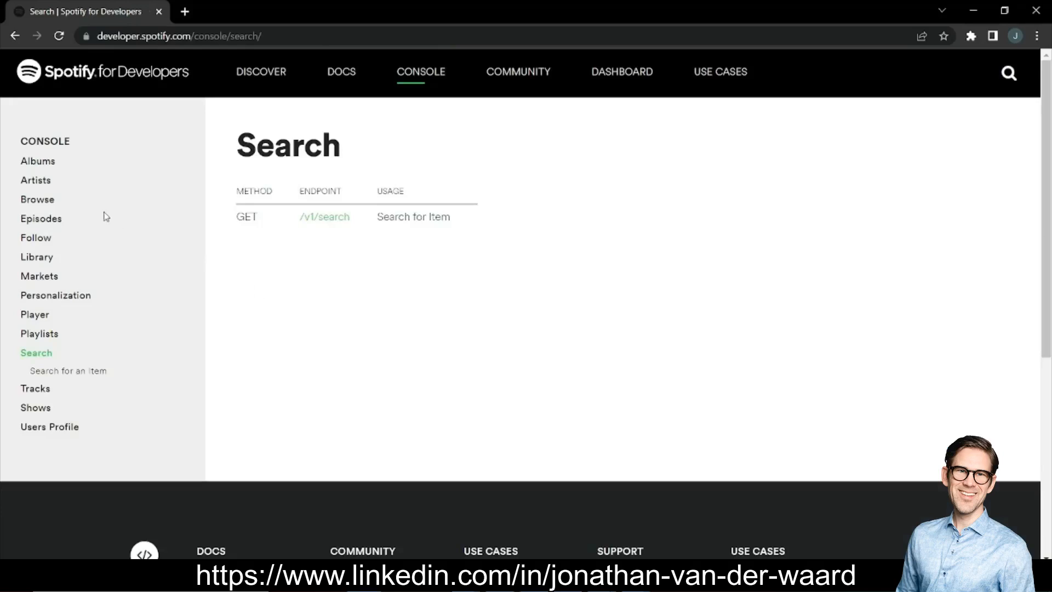
{"action": "left_click", "coordinate": [40, 187]}
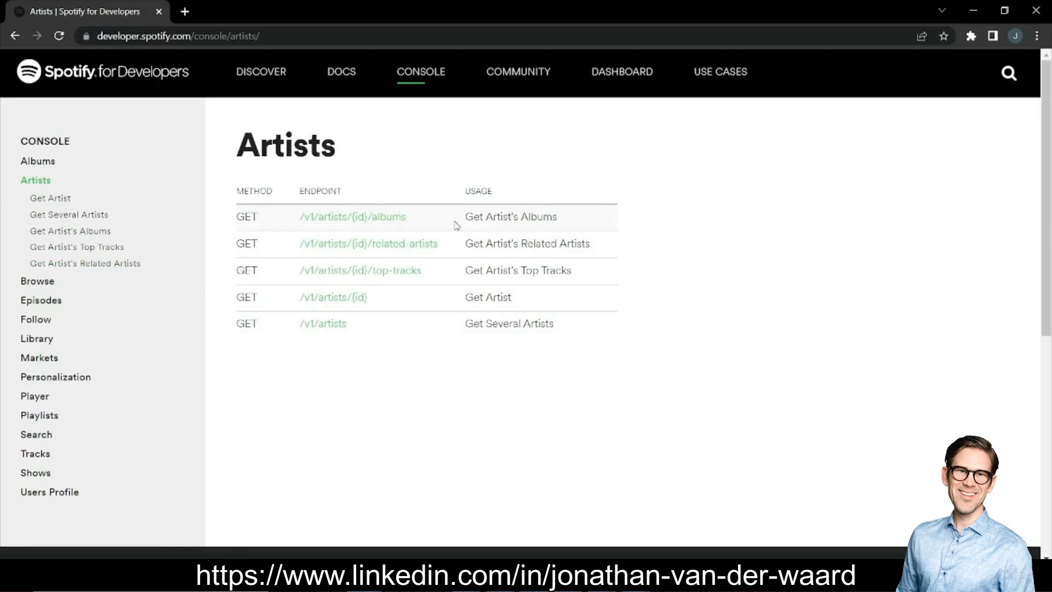
{"action": "left_click", "coordinate": [390, 219]}
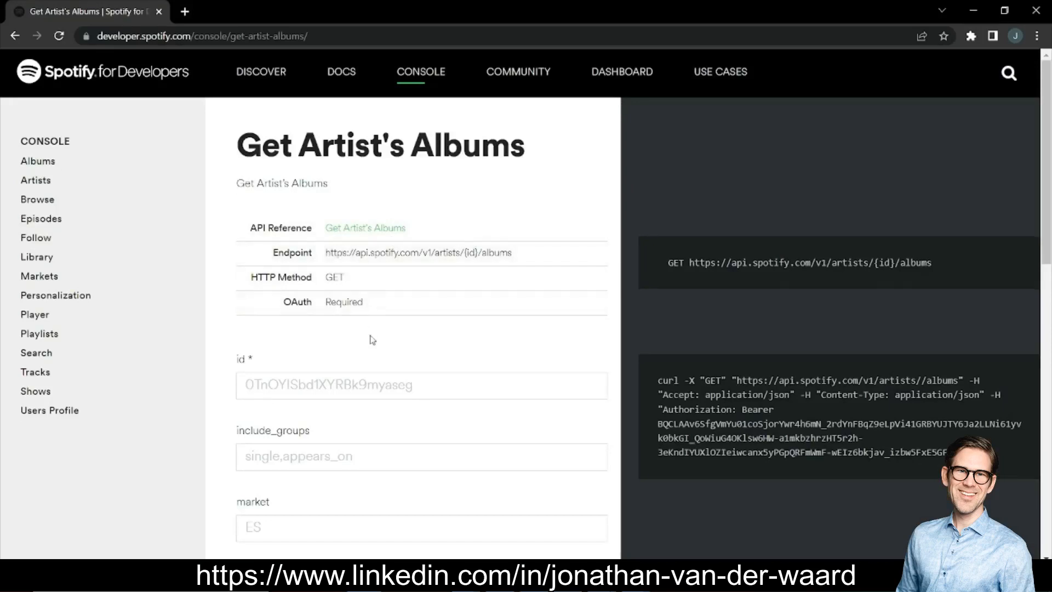
{"action": "scroll", "coordinate": [372, 353], "scroll_direction": "down", "scroll_amount": 3}
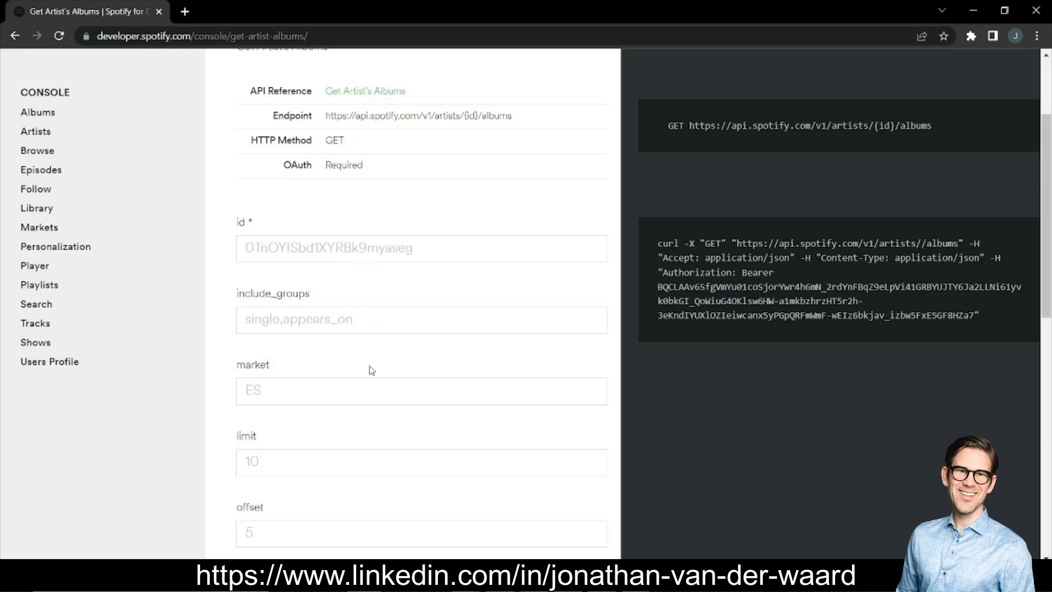
{"action": "scroll", "coordinate": [307, 353], "scroll_direction": "down", "scroll_amount": 1}
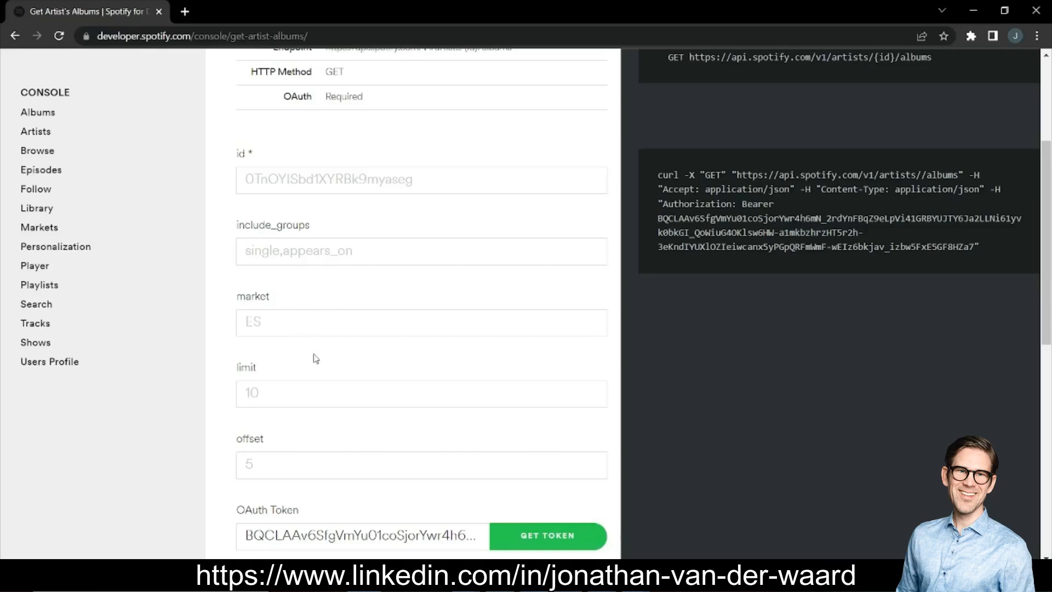
{"action": "scroll", "coordinate": [318, 366], "scroll_direction": "down", "scroll_amount": 1}
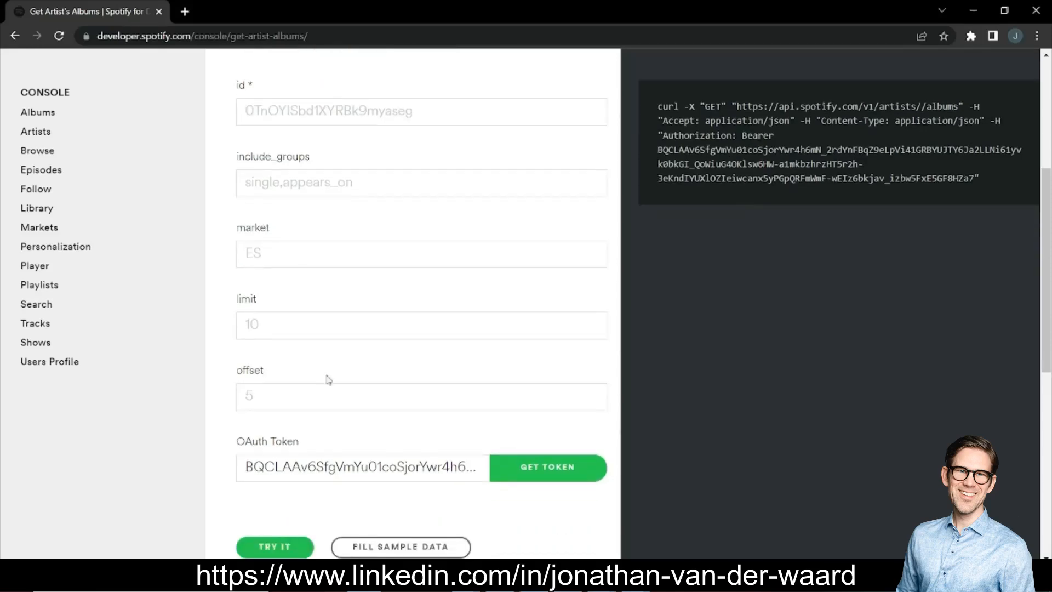
{"action": "scroll", "coordinate": [328, 379], "scroll_direction": "down", "scroll_amount": 1}
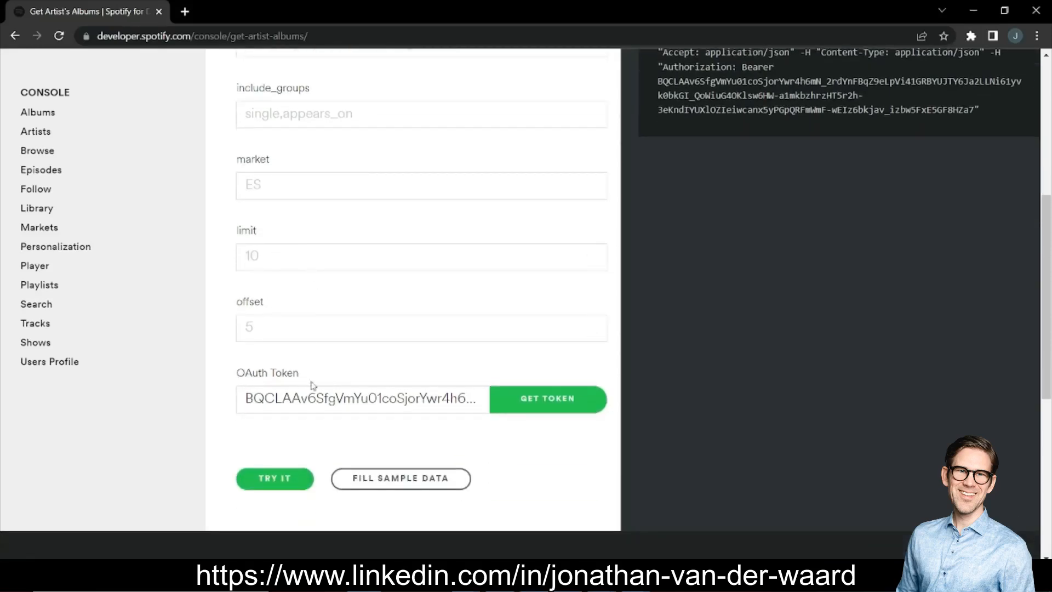
{"action": "scroll", "coordinate": [381, 430], "scroll_direction": "up", "scroll_amount": 1}
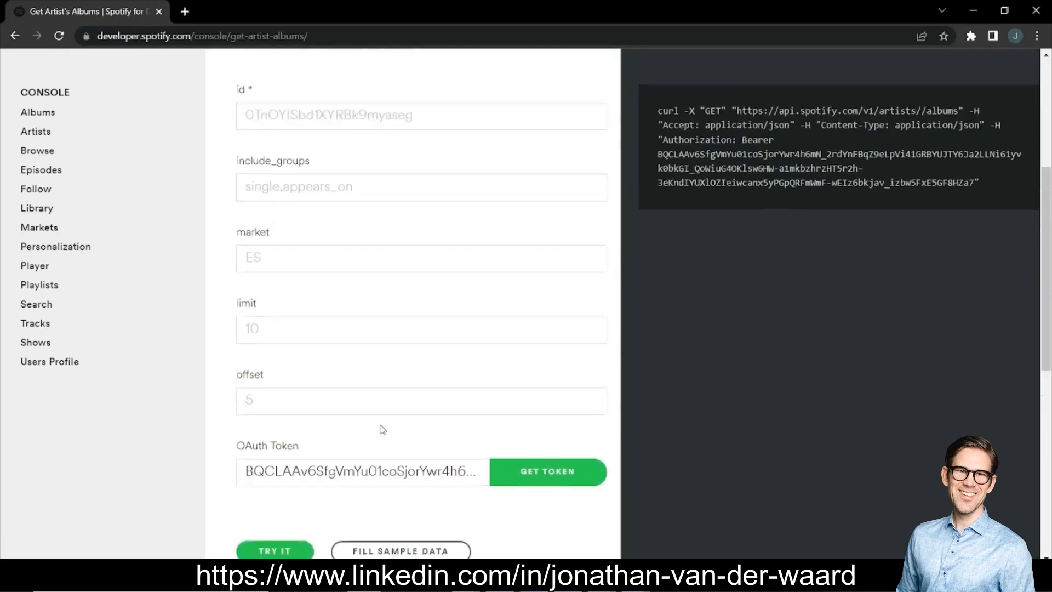
{"action": "scroll", "coordinate": [383, 429], "scroll_direction": "up", "scroll_amount": 2}
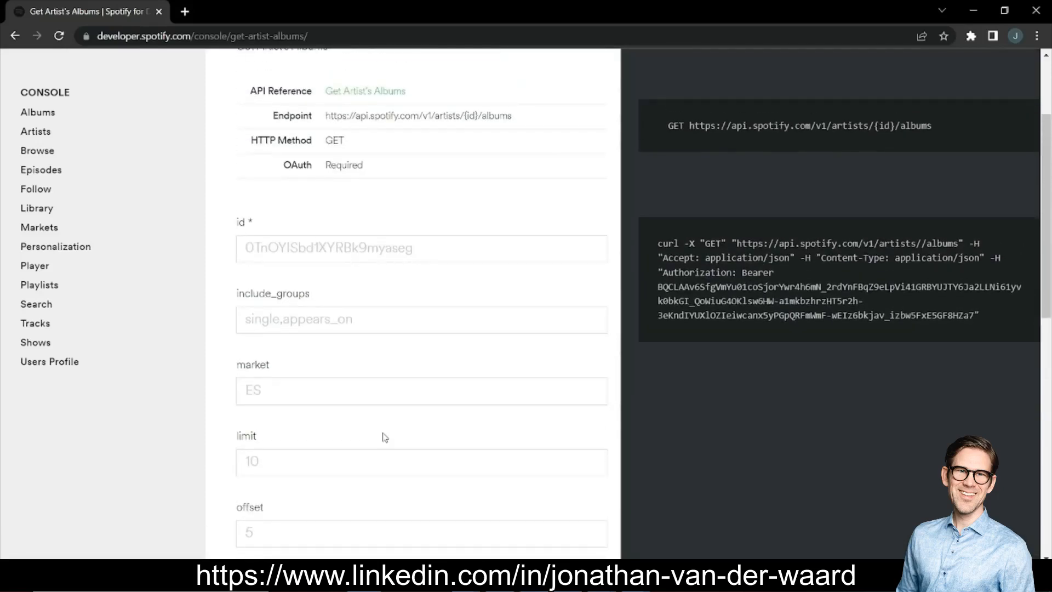
{"action": "scroll", "coordinate": [388, 439], "scroll_direction": "up", "scroll_amount": 2}
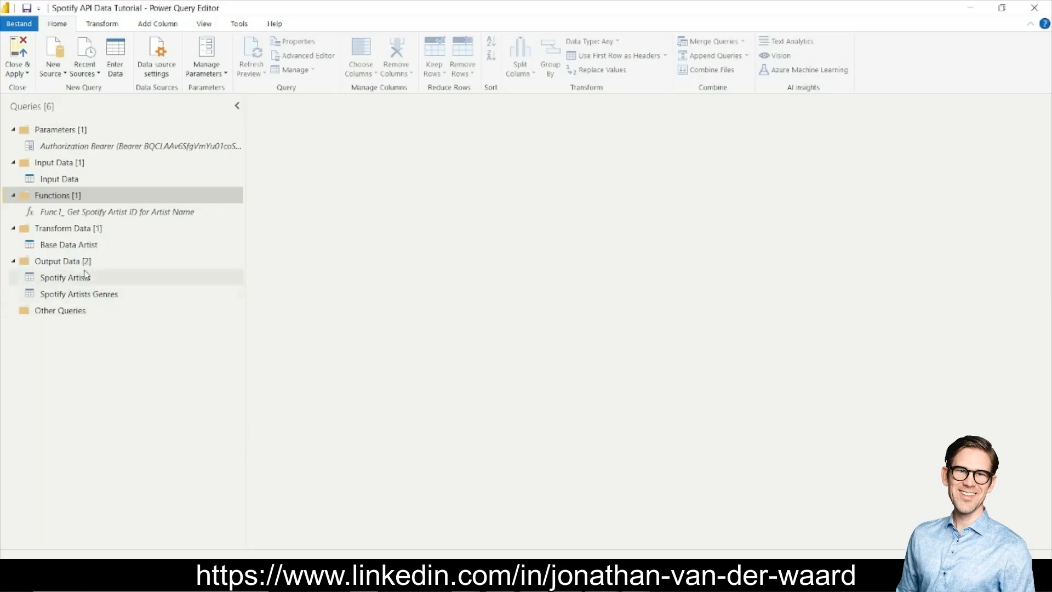
- Switch back to Power Query Editor and add a new blank query to the Functions group
{"action": "right_click", "coordinate": [66, 199]}
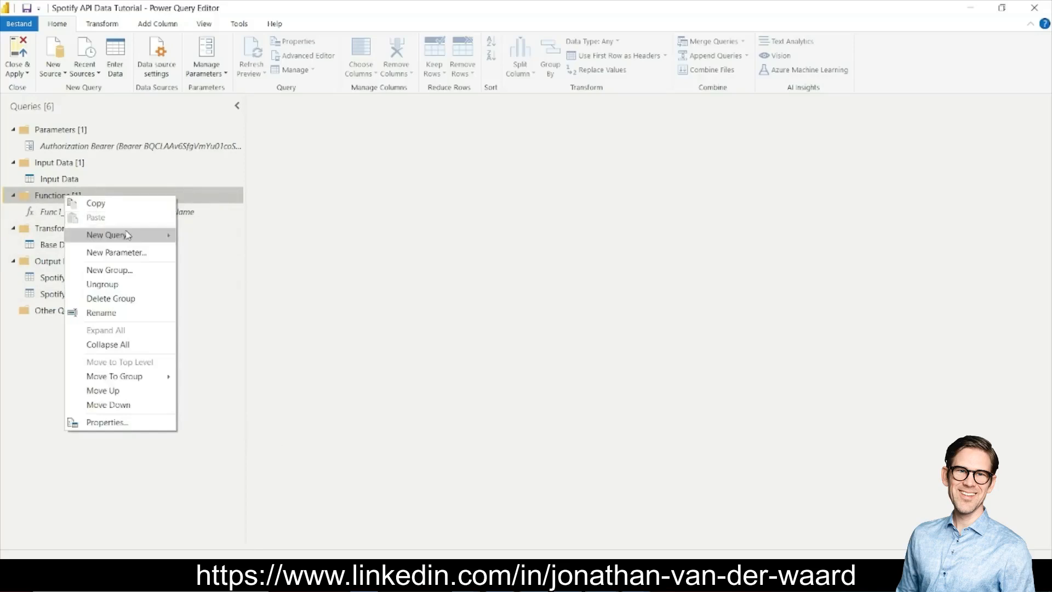
{"action": "mouse_move", "coordinate": [127, 236]}
{"action": "left_click", "coordinate": [219, 321]}
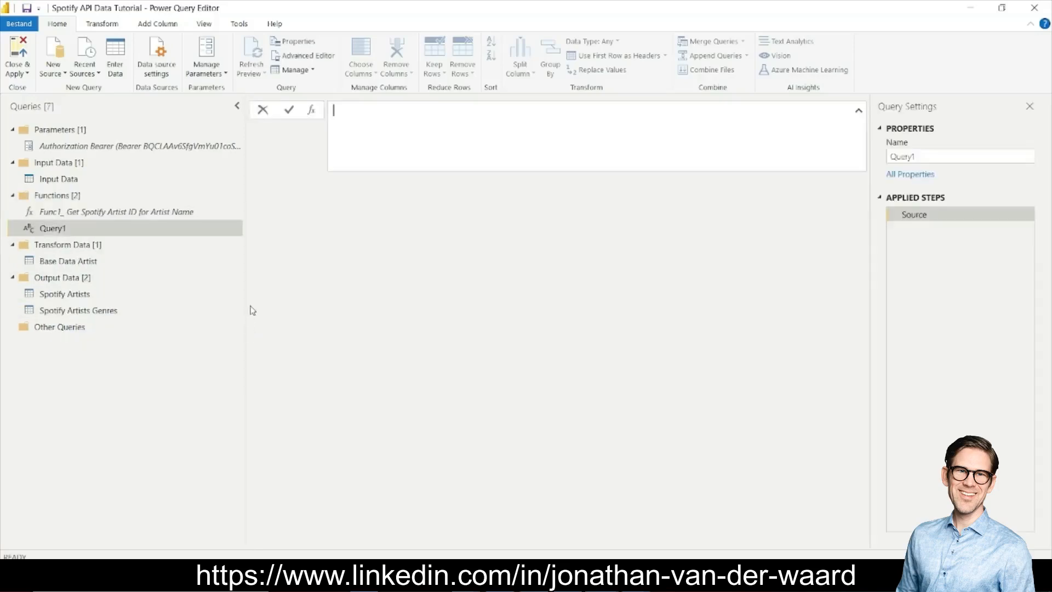
- Replace the blank query's code with the pasted ArtistID function that requests up to 50 albums per artist, and align the authorization comment
{"action": "left_click", "coordinate": [303, 57]}
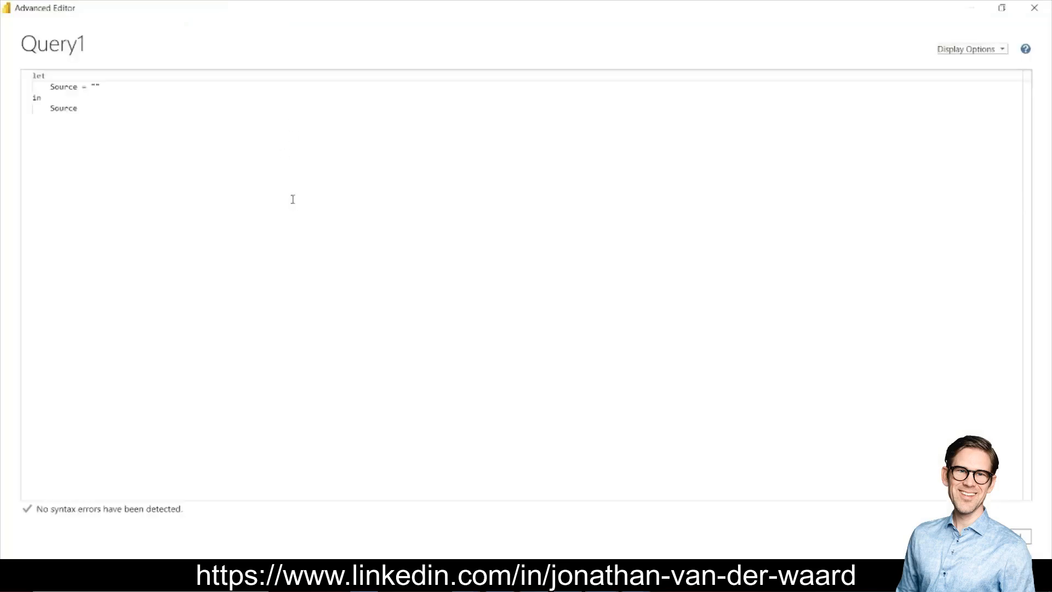
{"action": "key", "text": "ctrl+a"}
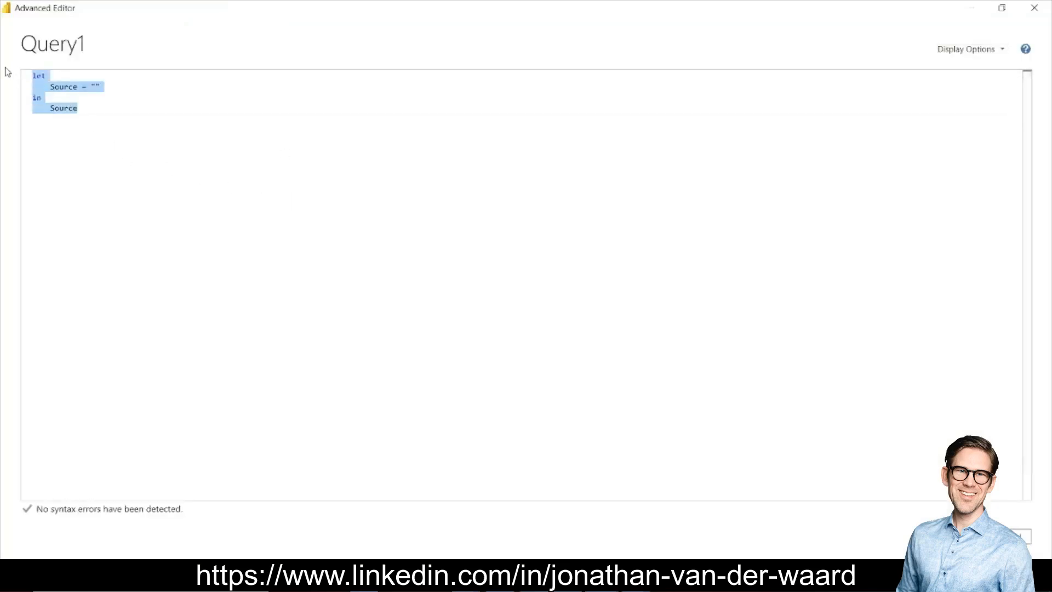
{"action": "key", "text": "ctrl+v"}
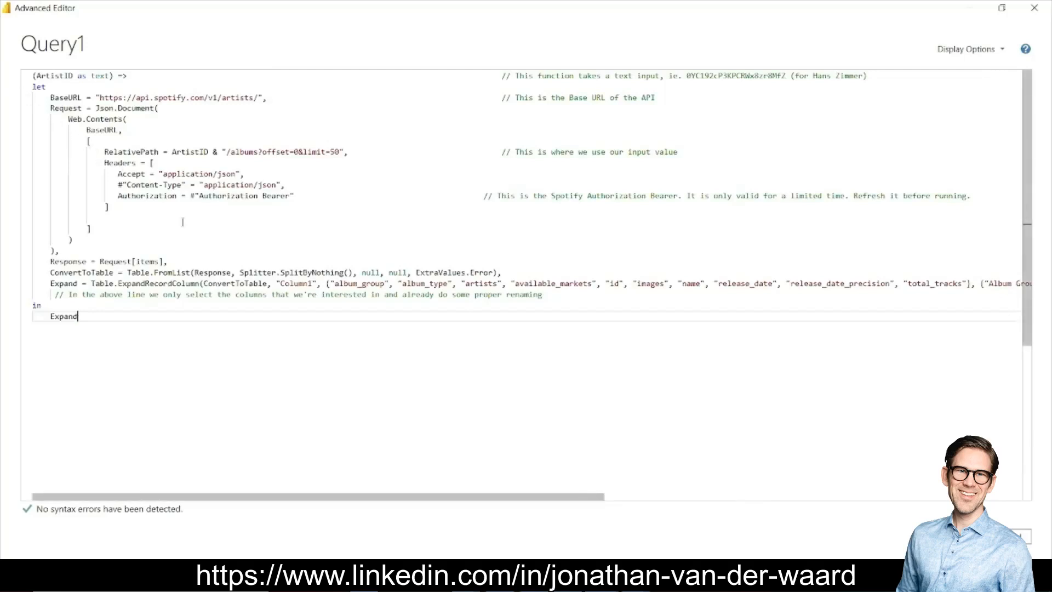
{"action": "left_click", "coordinate": [485, 195]}
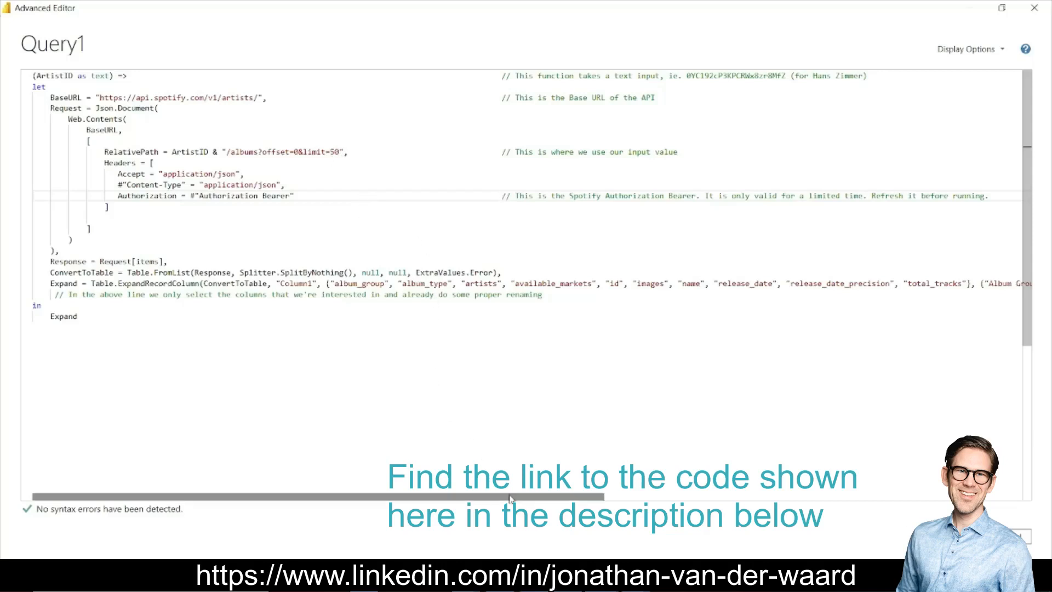
- Review the album columns selected and renamed in the Expand line, and save the function code
{"action": "left_click_drag", "start_coordinate": [515, 497], "coordinate": [651, 512]}
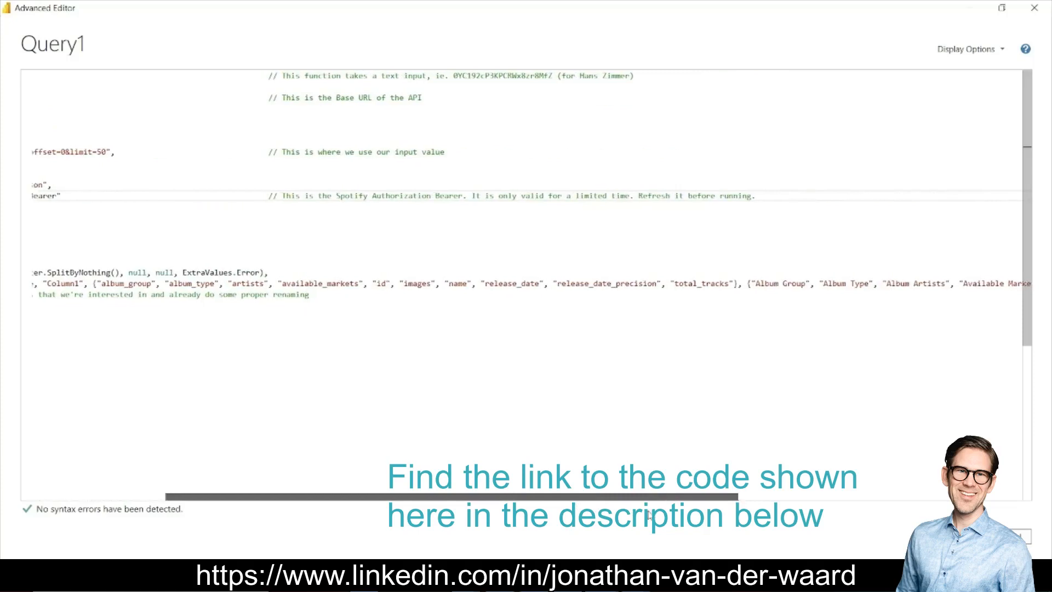
{"action": "scroll", "coordinate": [493, 384], "scroll_direction": "left", "scroll_amount": 2}
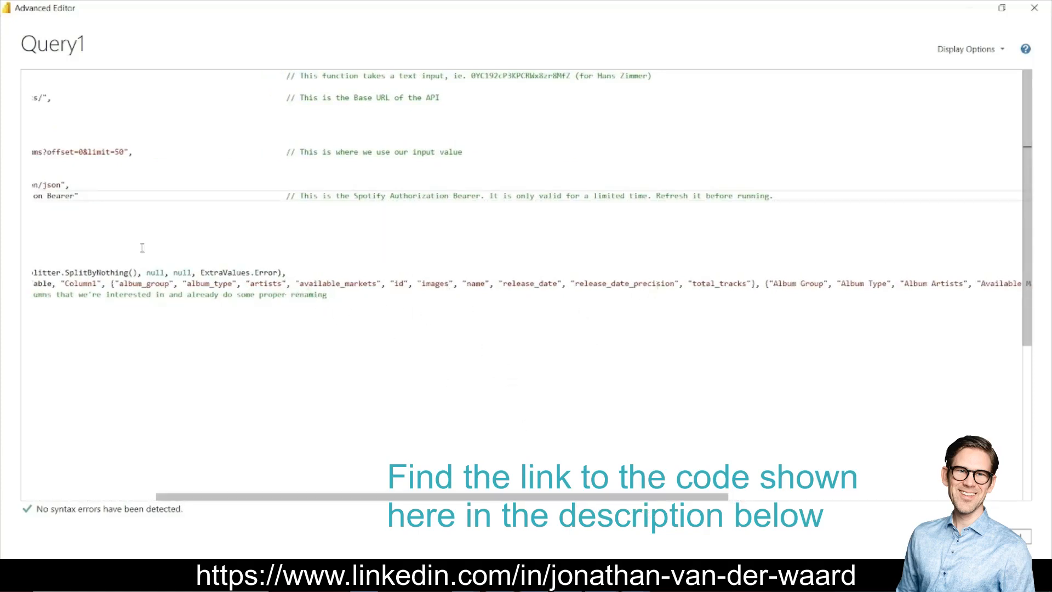
{"action": "left_click_drag", "start_coordinate": [128, 283], "coordinate": [752, 284]}
{"action": "left_click_drag", "start_coordinate": [703, 499], "coordinate": [996, 499]}
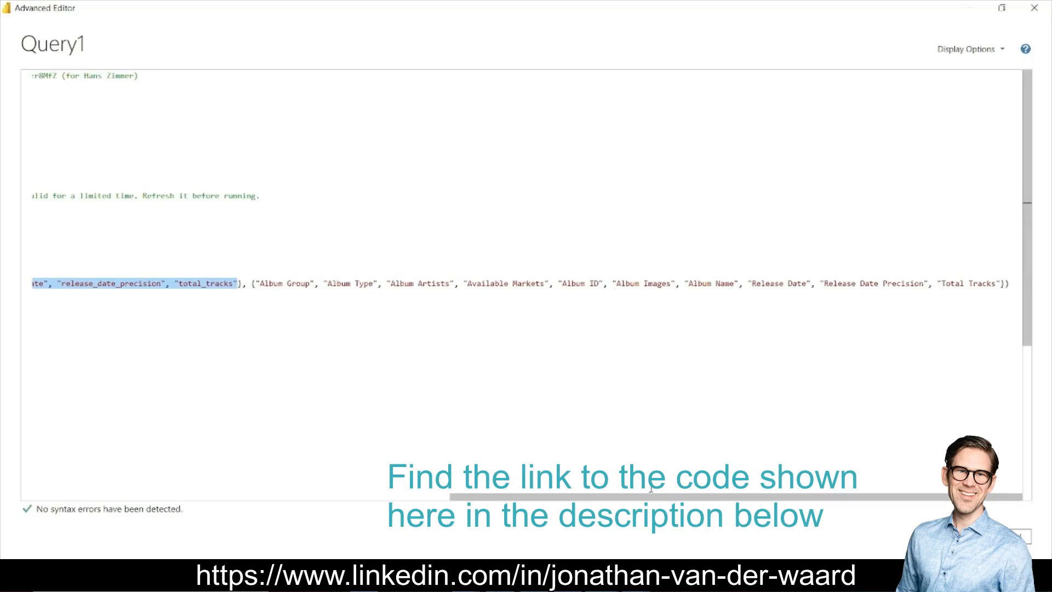
{"action": "left_click_drag", "start_coordinate": [650, 500], "coordinate": [175, 534]}
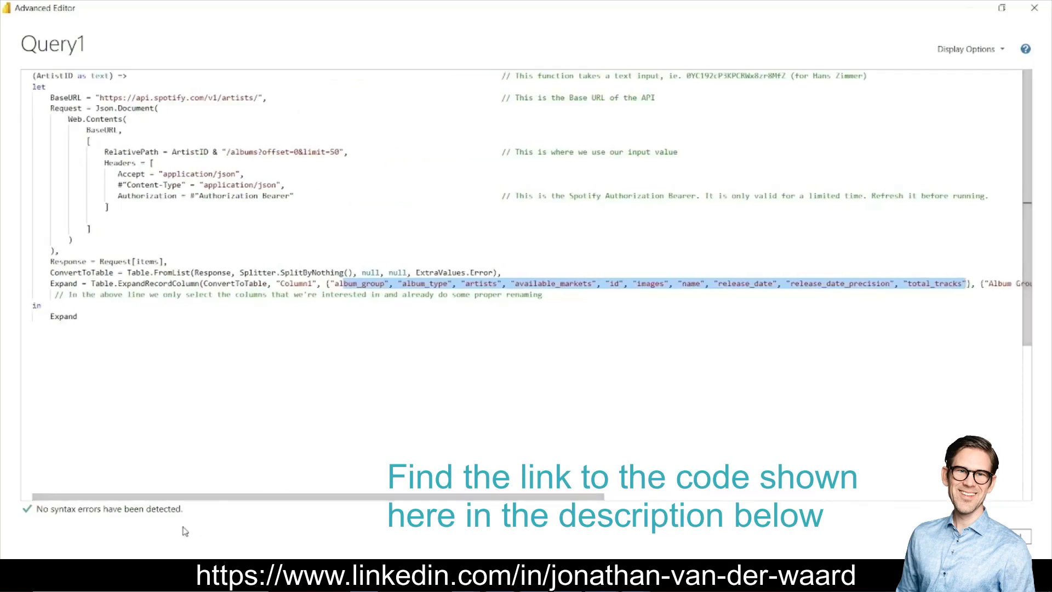
{"action": "left_click", "coordinate": [494, 324]}
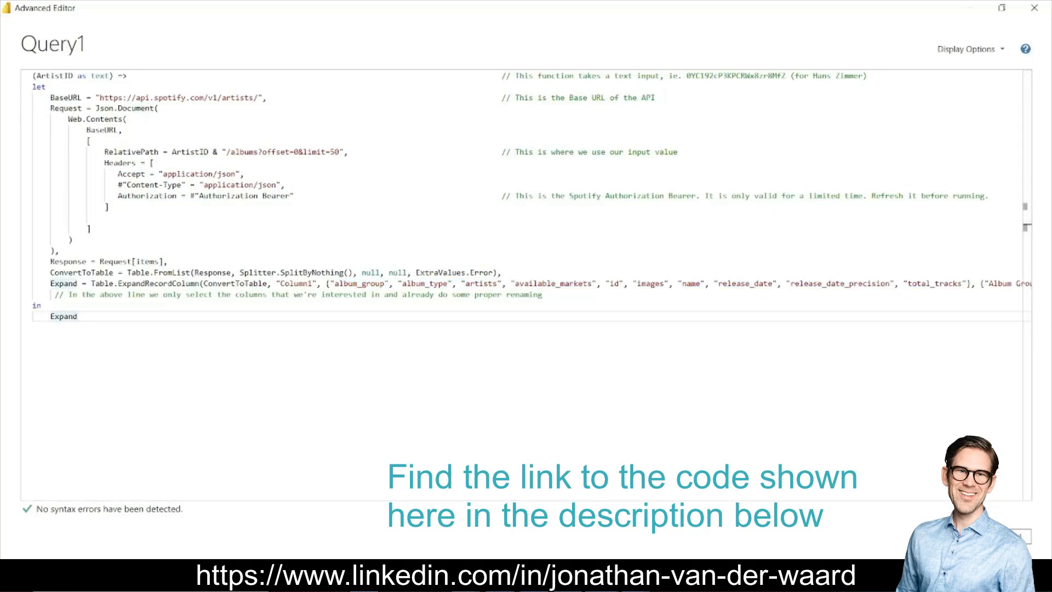
{"action": "left_click", "coordinate": [956, 537]}
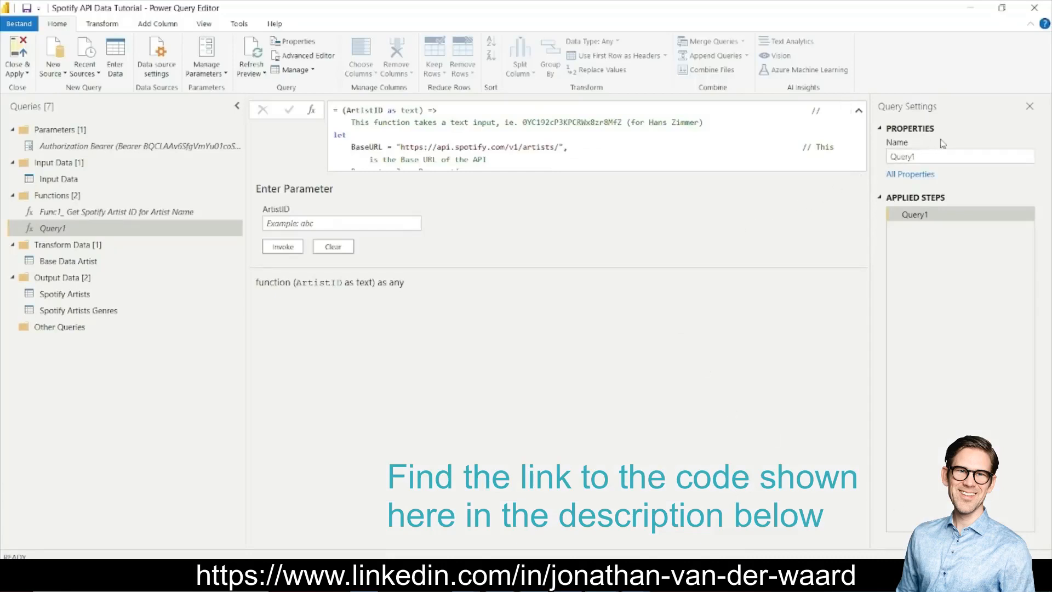
- Rename the new function query as "Func2_ Get Spotify Album for Artist ID"
{"action": "double_click", "coordinate": [930, 155]}
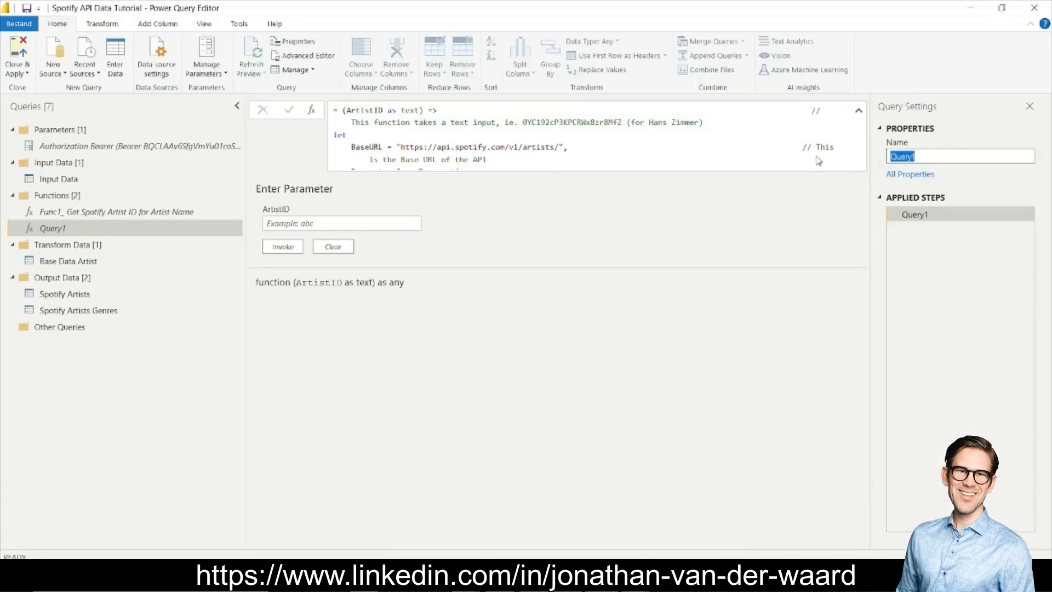
{"action": "type", "text": "Func2_ Get Spotify Album for Artist ID"}
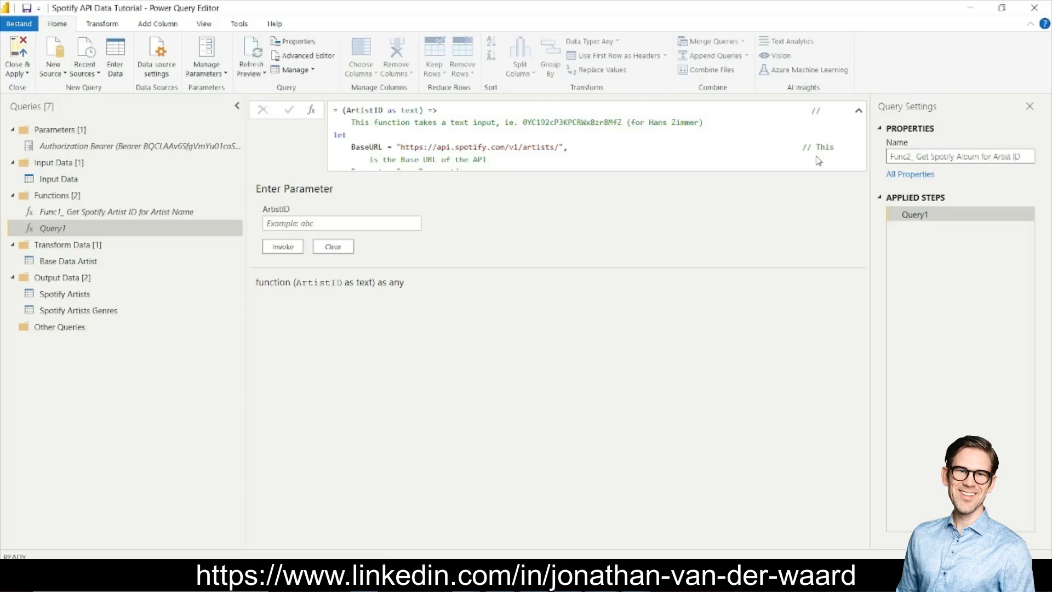
{"action": "key", "text": "Return"}
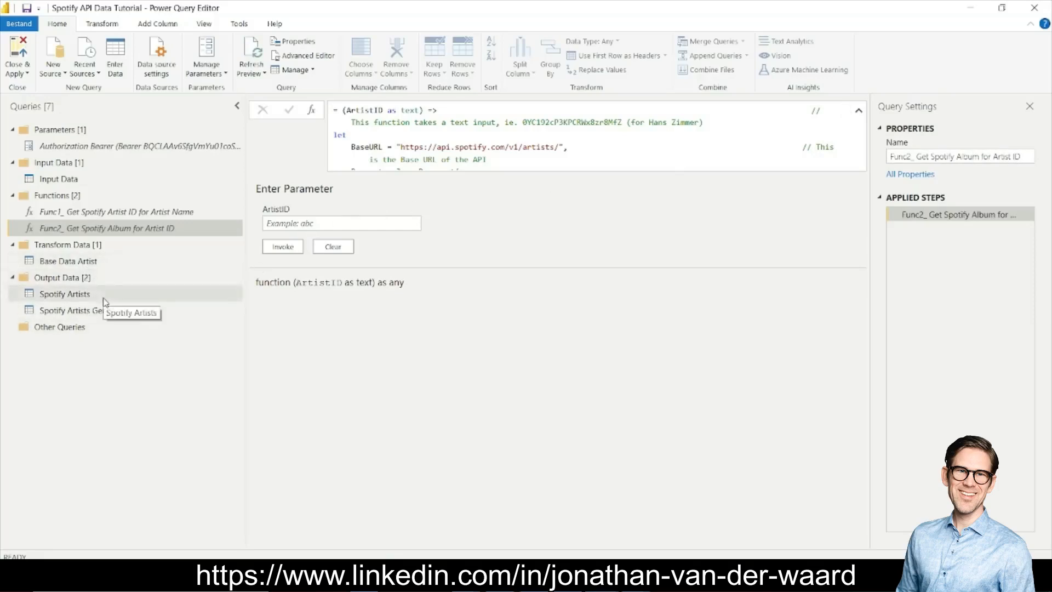
- Create a reference of the Base Data Artist query and name it Base Data Album
{"action": "left_click", "coordinate": [110, 262]}
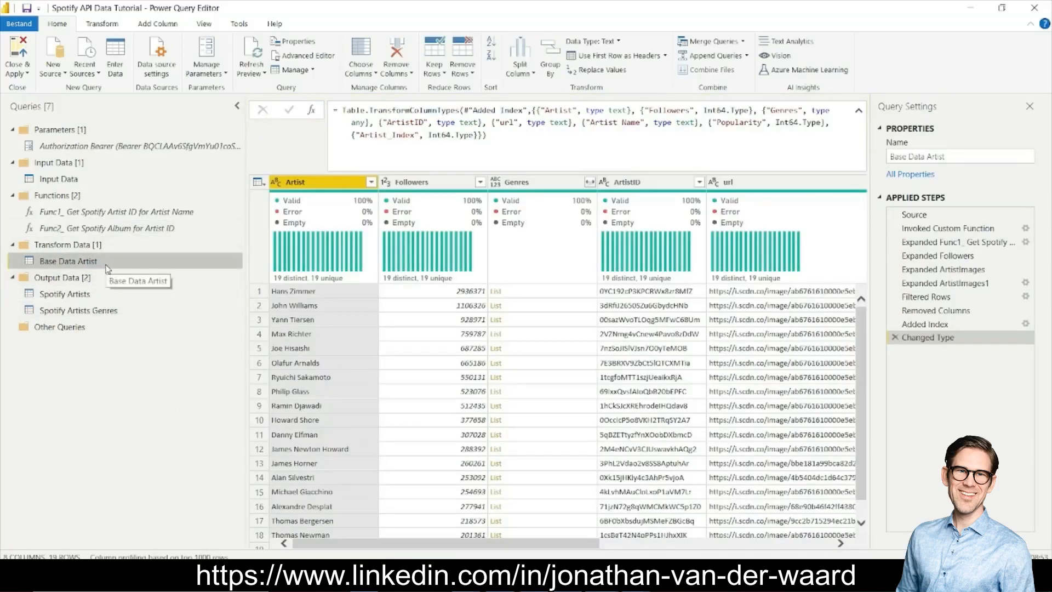
{"action": "right_click", "coordinate": [108, 266]}
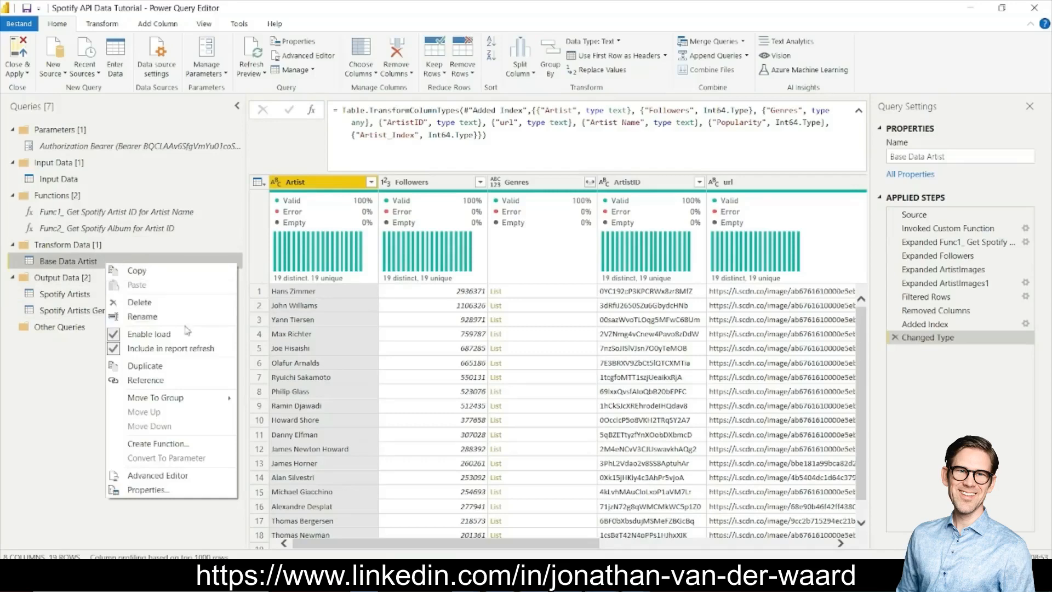
{"action": "left_click", "coordinate": [179, 389]}
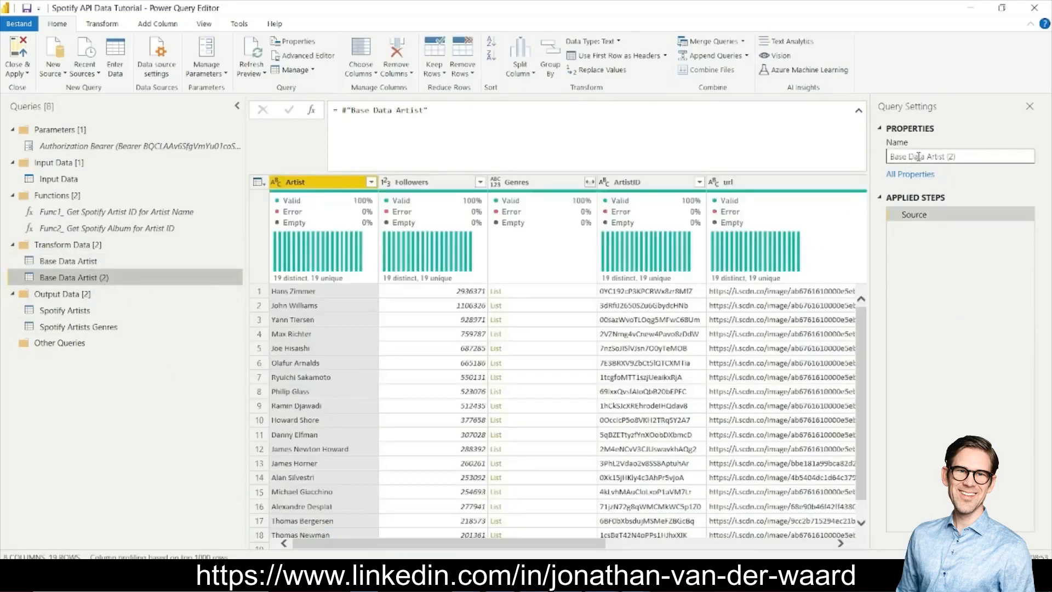
{"action": "left_click_drag", "start_coordinate": [968, 158], "coordinate": [927, 158]}
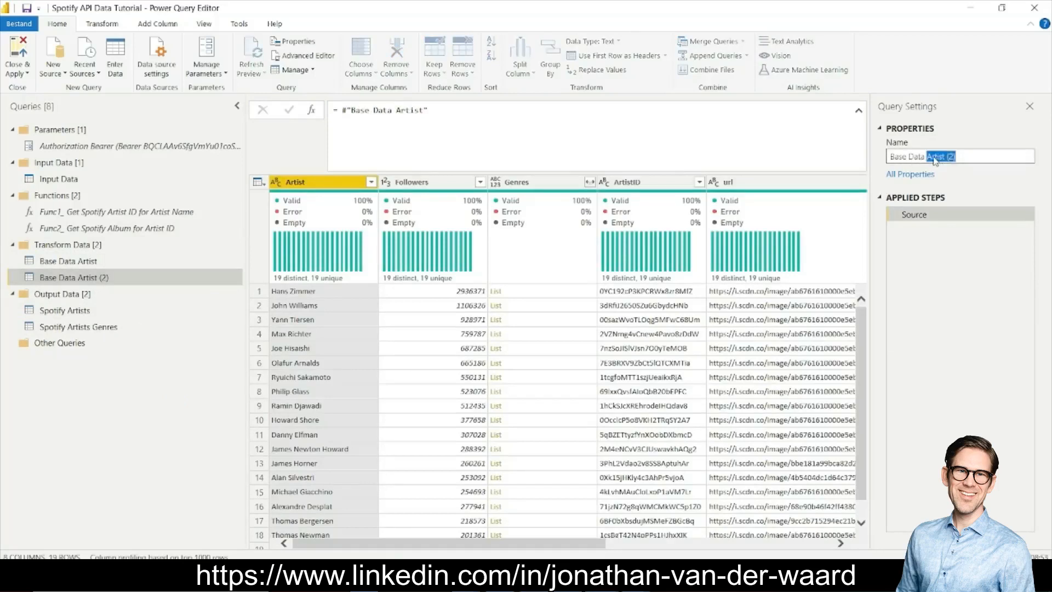
{"action": "type", "text": "Album"}
{"action": "key", "text": "Return"}
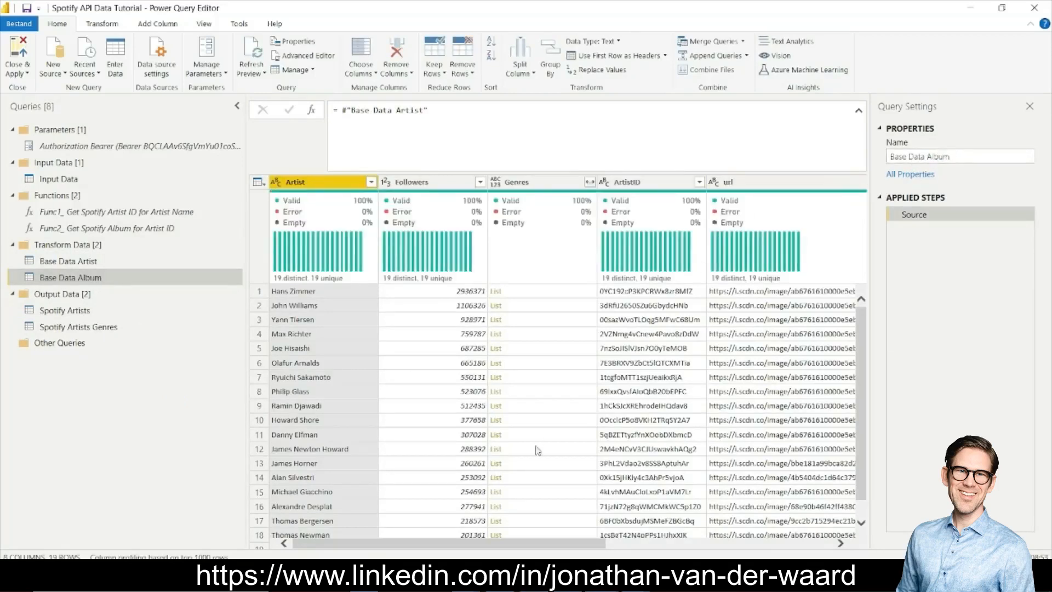
- Keep only the ArtistID and Artist_Index columns in Base Data Album
{"action": "left_click_drag", "start_coordinate": [540, 545], "coordinate": [603, 547]}
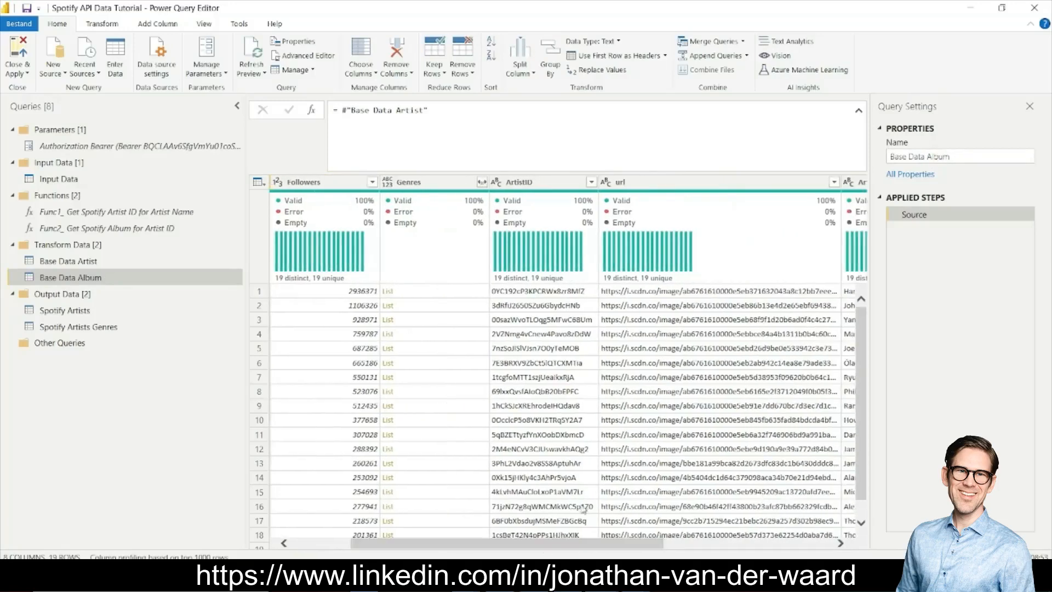
{"action": "left_click", "coordinate": [551, 185]}
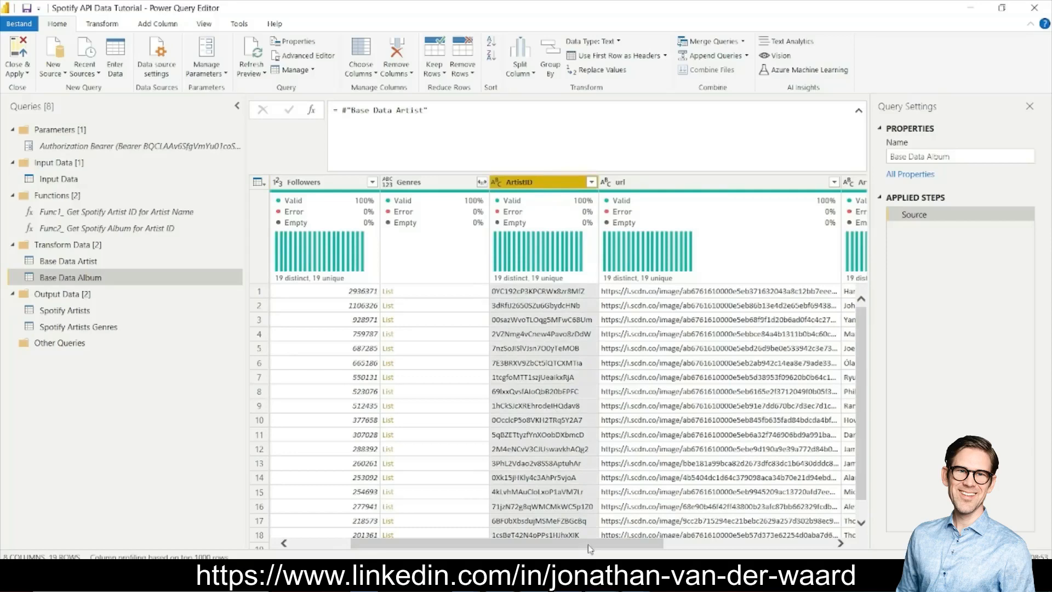
{"action": "left_click_drag", "start_coordinate": [590, 549], "coordinate": [789, 546]}
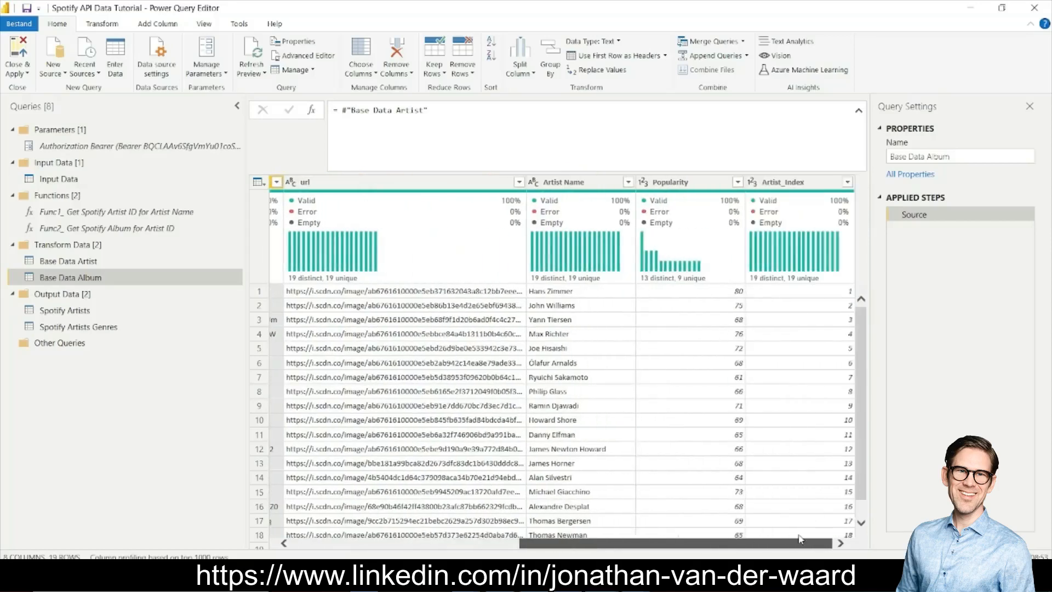
{"action": "left_click", "coordinate": [792, 184]}
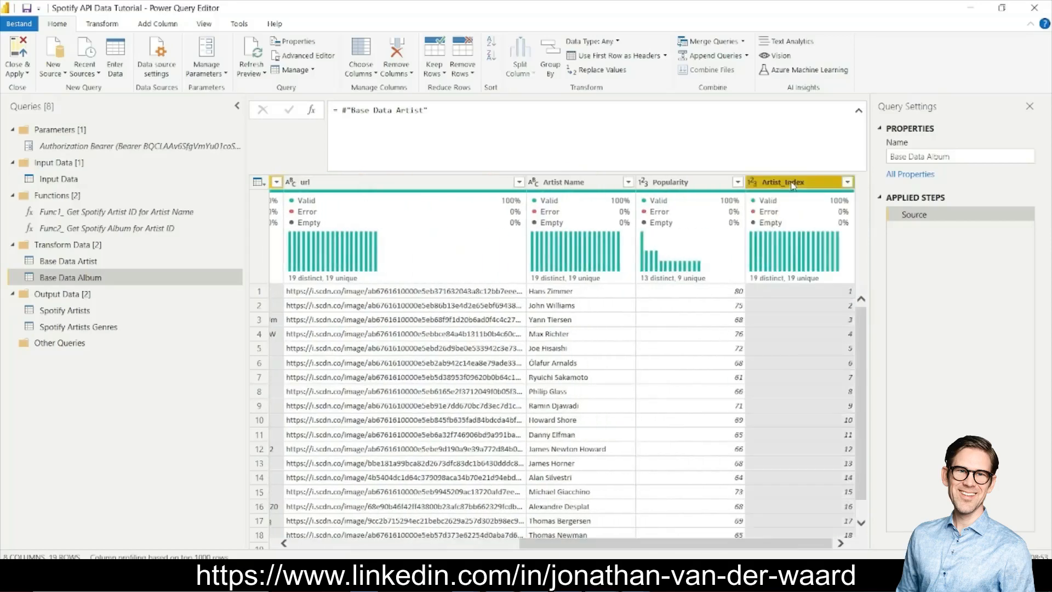
{"action": "mouse_move", "coordinate": [787, 202]}
{"action": "right_click", "coordinate": [782, 185]}
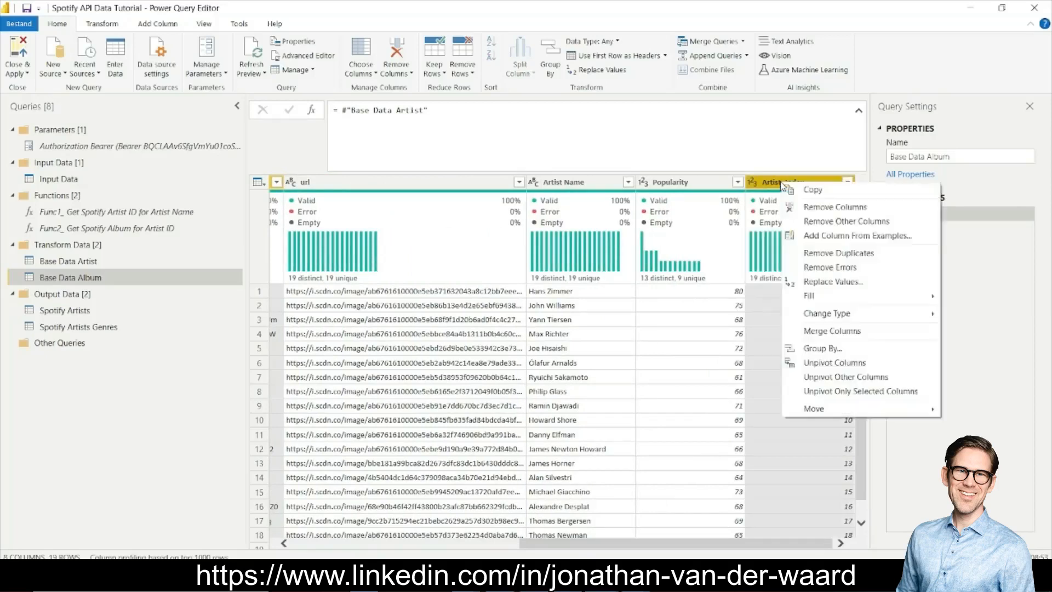
{"action": "left_click", "coordinate": [825, 222]}
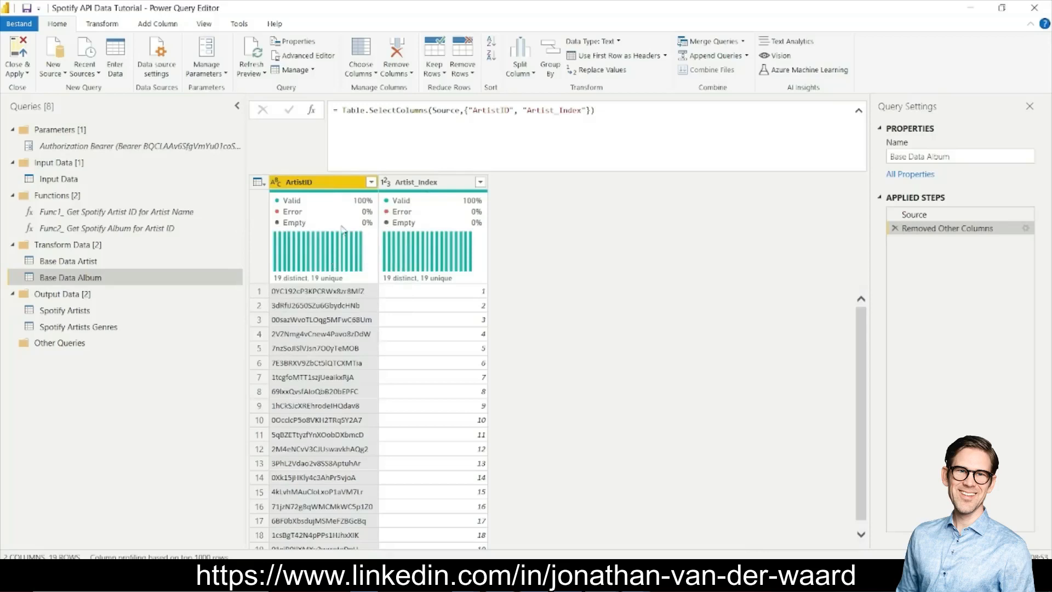
- Invoke the custom function Func2_ Get Spotify Album for Artist ID on Base Data Album, using the ArtistID column as its input
{"action": "left_click", "coordinate": [164, 25]}
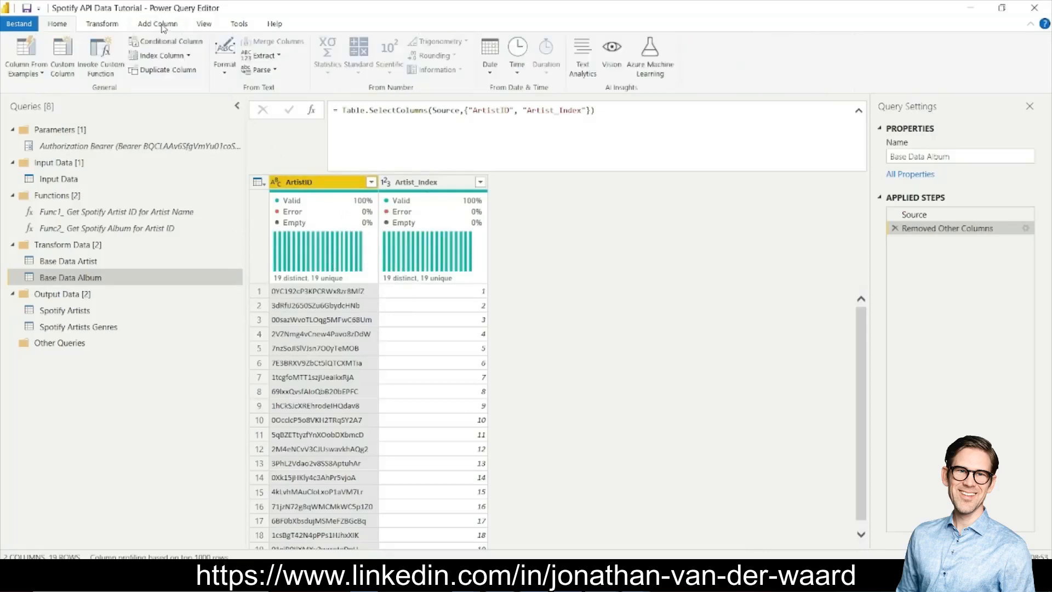
{"action": "left_click", "coordinate": [107, 68]}
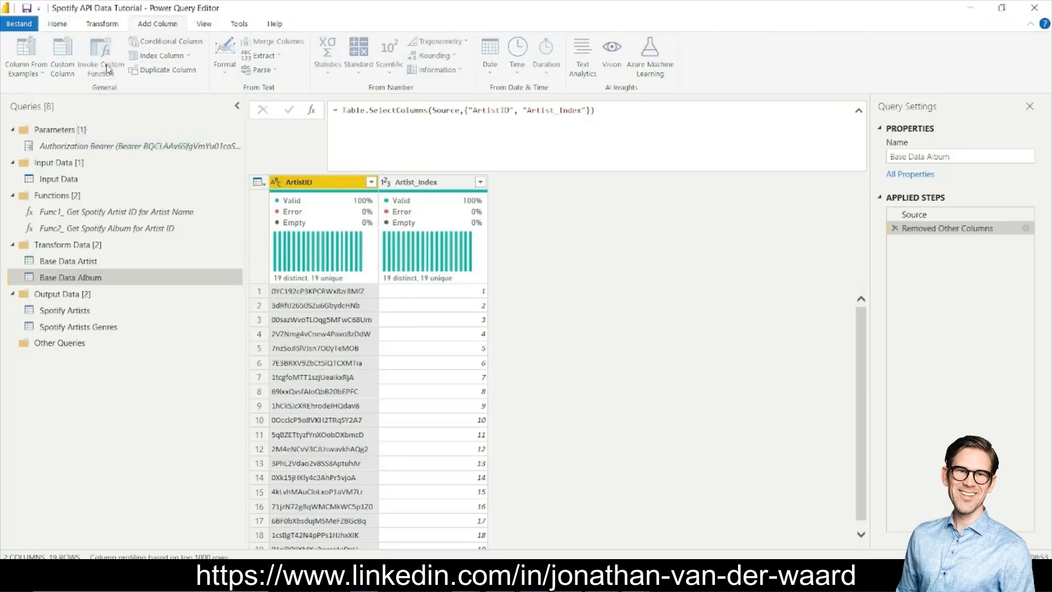
{"action": "left_click", "coordinate": [364, 299]}
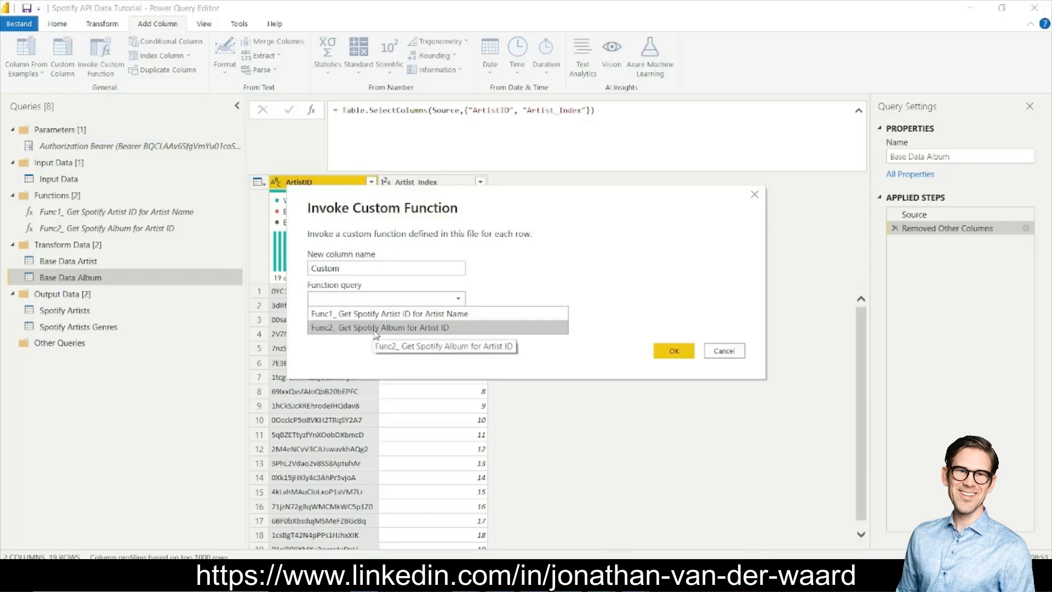
{"action": "left_click", "coordinate": [376, 329]}
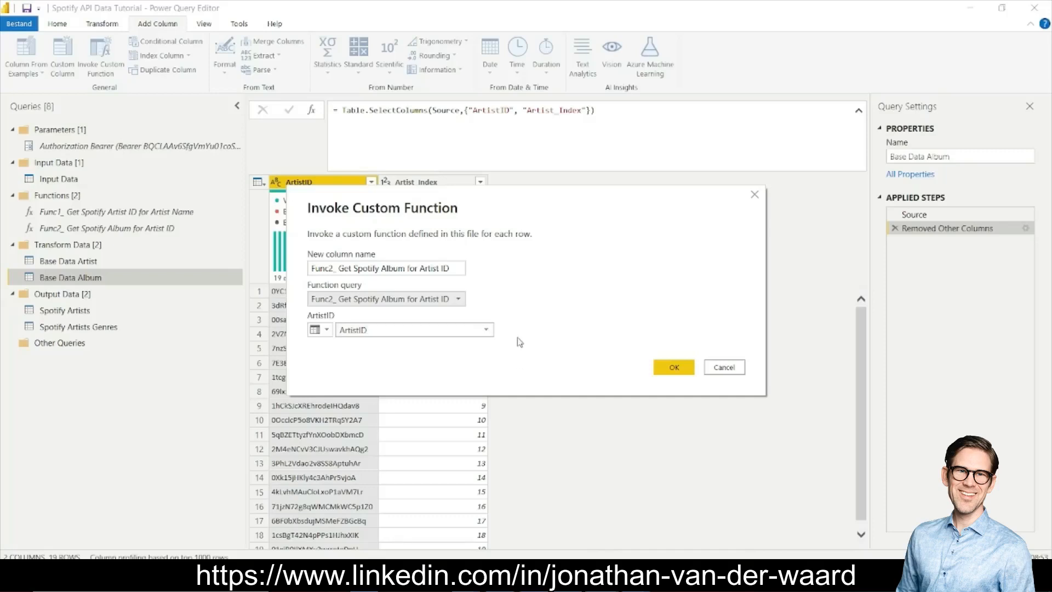
{"action": "left_click", "coordinate": [675, 374]}
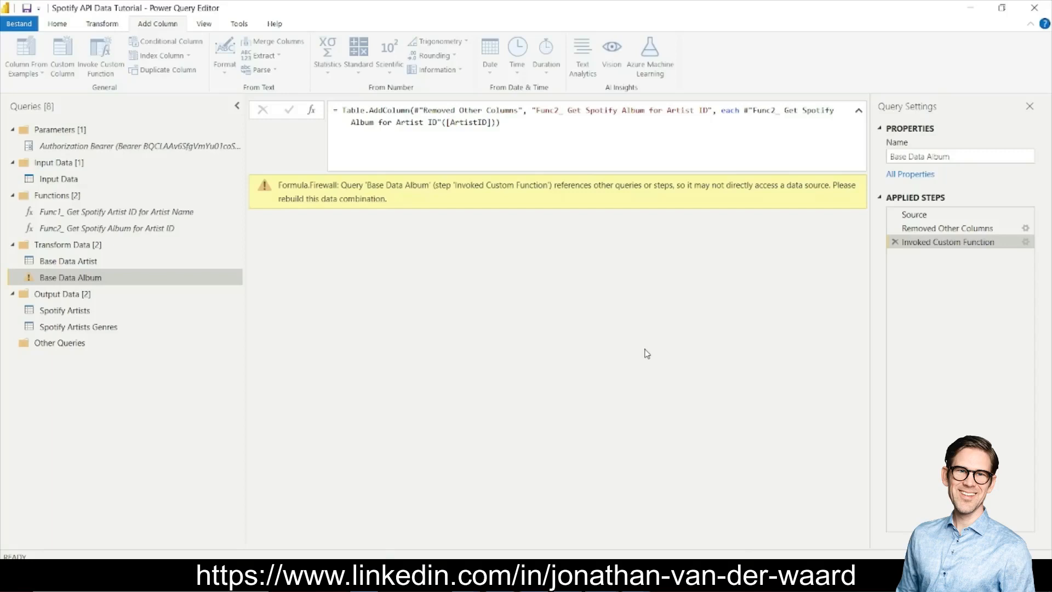
- Check the credentials and privacy level of the Spotify artists and search data sources without changing them
{"action": "left_click", "coordinate": [56, 25]}
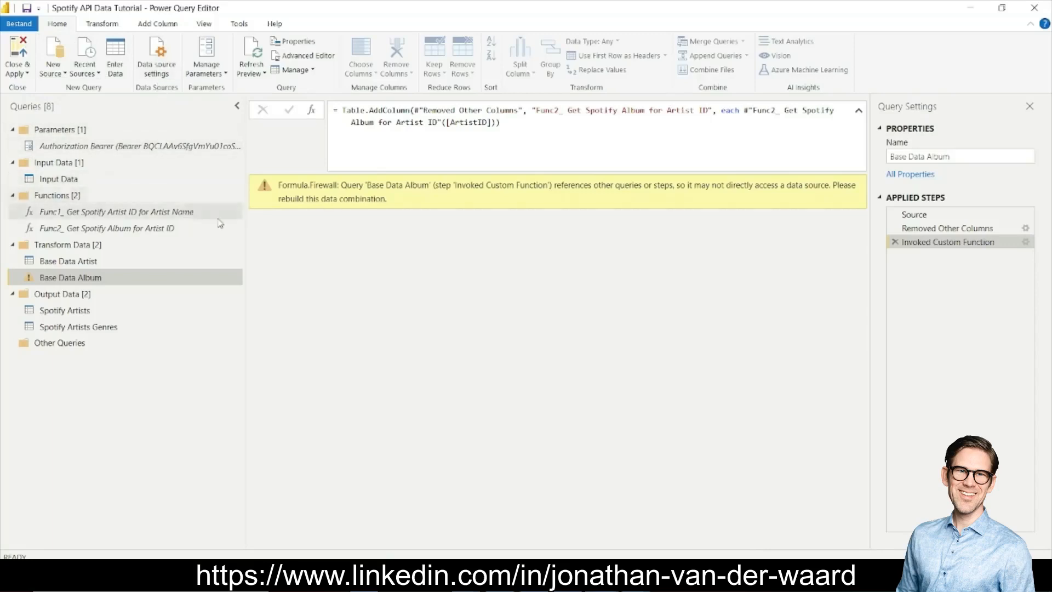
{"action": "left_click", "coordinate": [163, 72]}
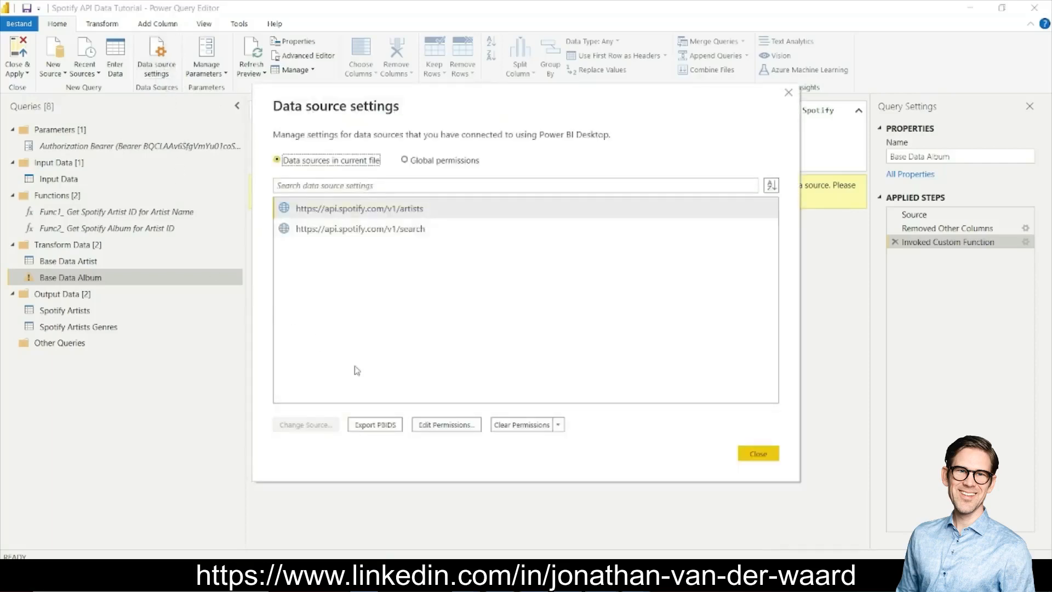
{"action": "left_click", "coordinate": [447, 427]}
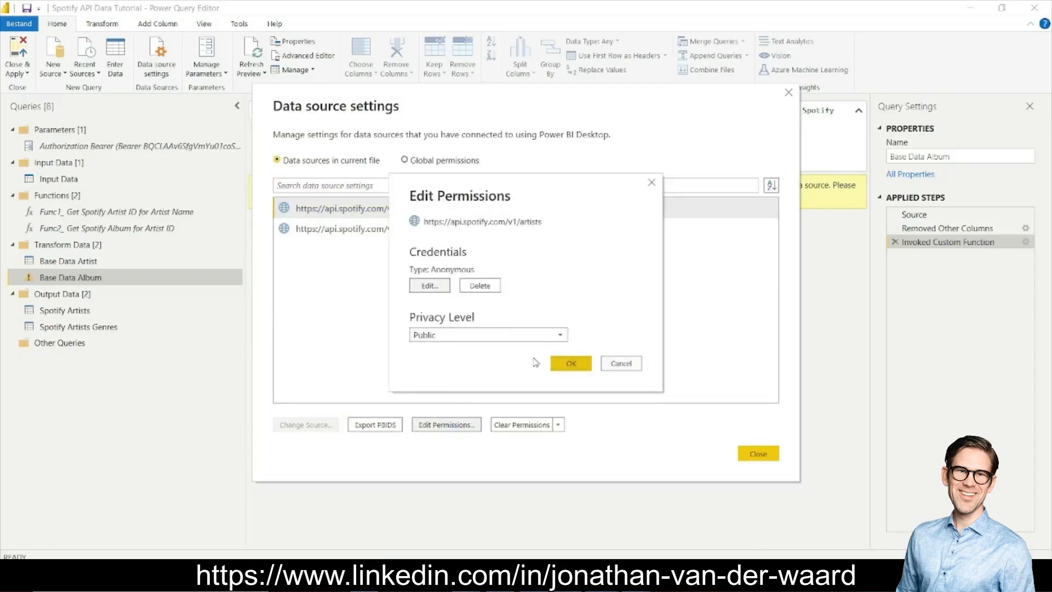
{"action": "left_click", "coordinate": [614, 366]}
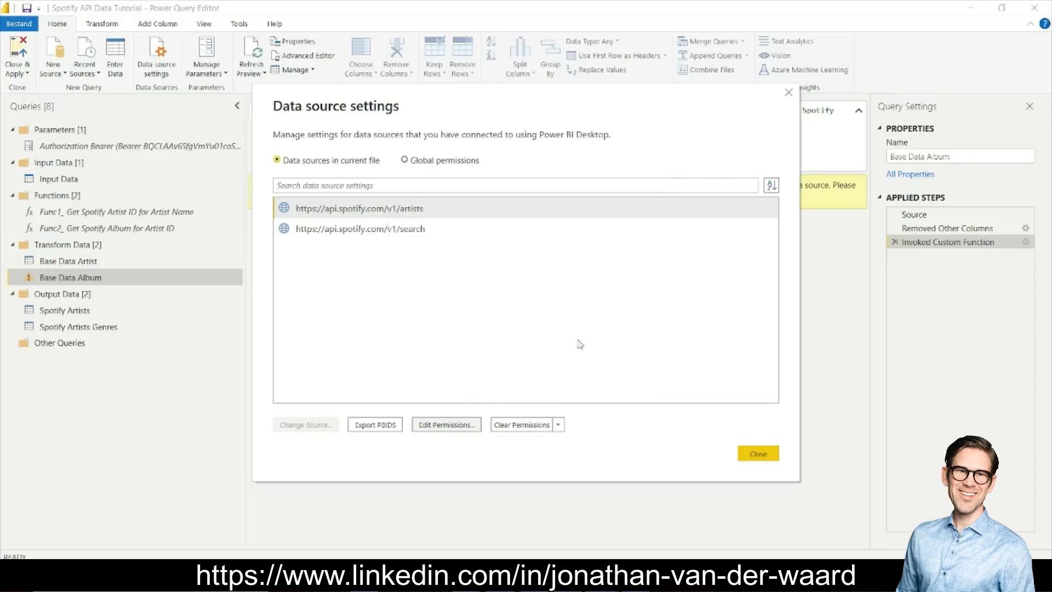
{"action": "left_click", "coordinate": [397, 230]}
{"action": "left_click", "coordinate": [460, 425]}
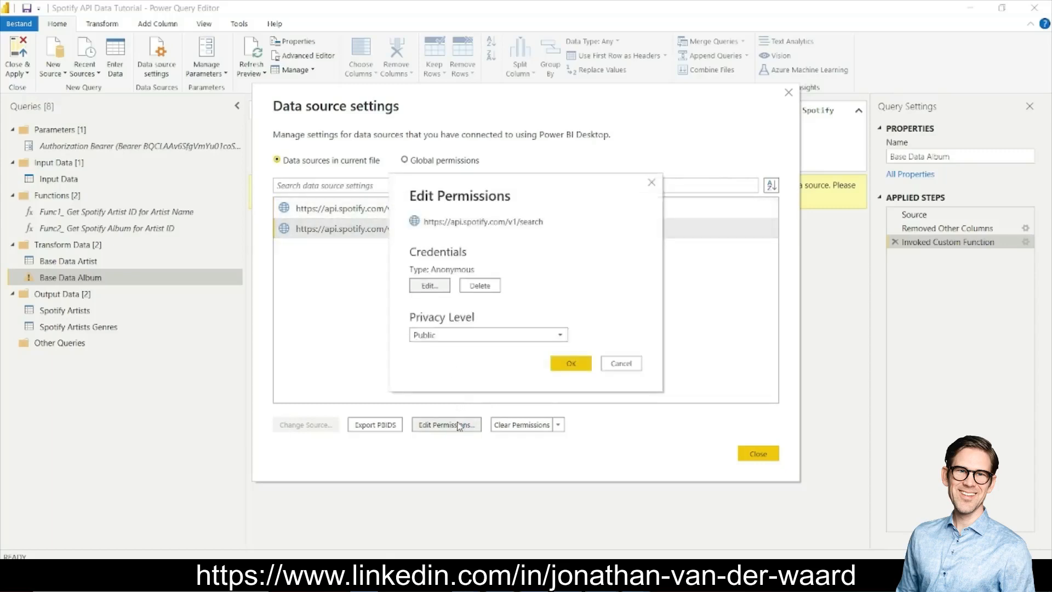
{"action": "left_click", "coordinate": [620, 367]}
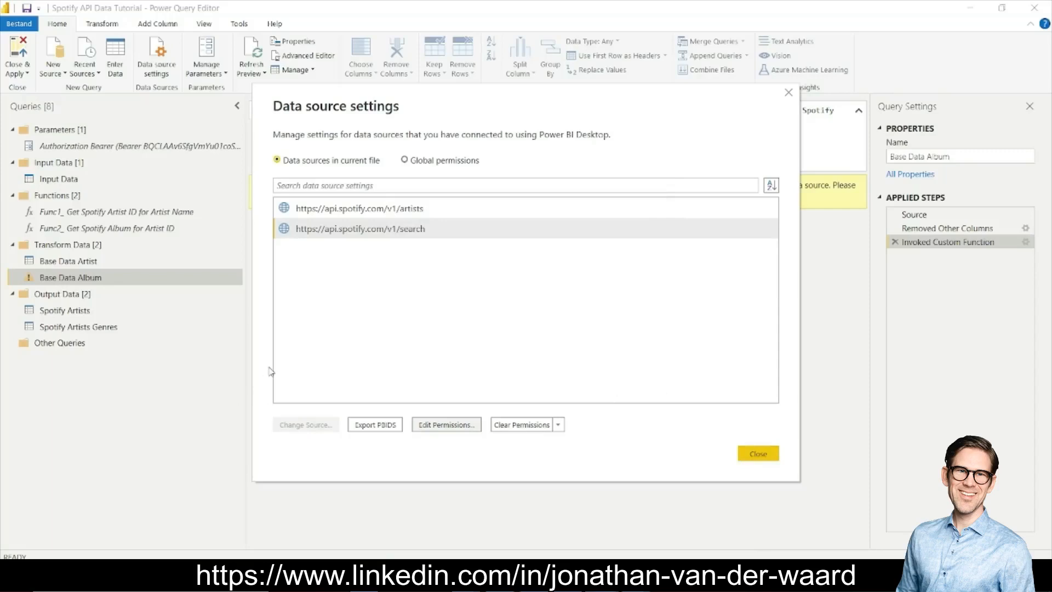
- Close the data source settings and set the current file's privacy option to ignore the Privacy Levels and potentially improve performance
{"action": "left_click", "coordinate": [756, 455]}
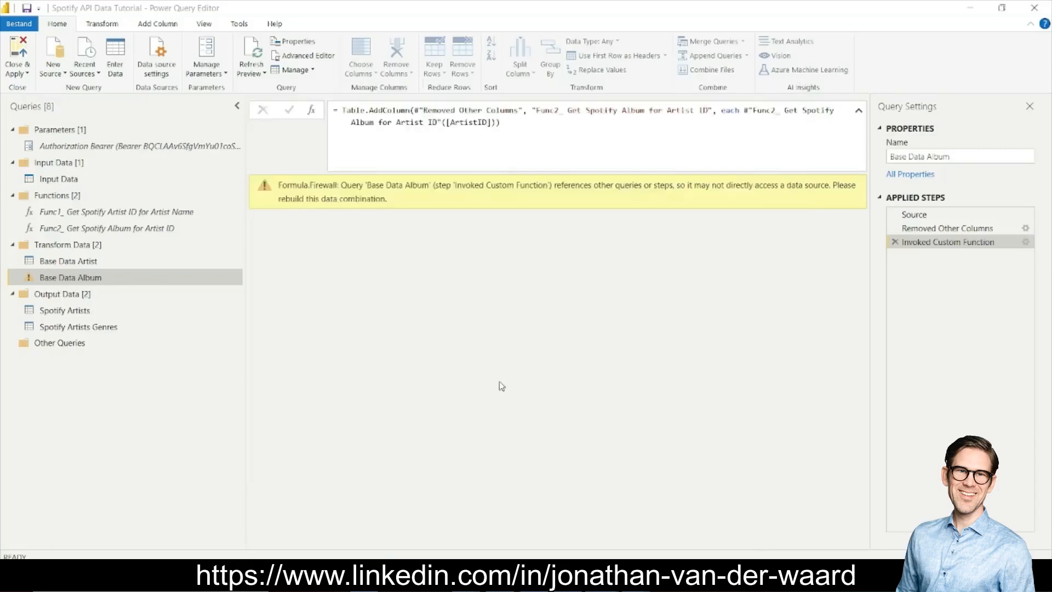
{"action": "left_click", "coordinate": [19, 23]}
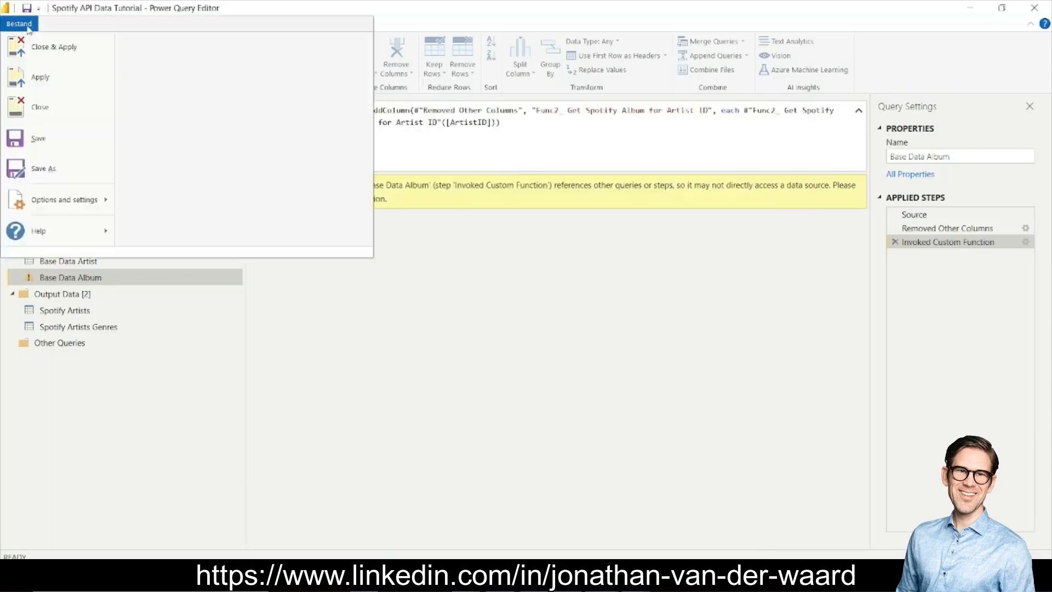
{"action": "mouse_move", "coordinate": [47, 202]}
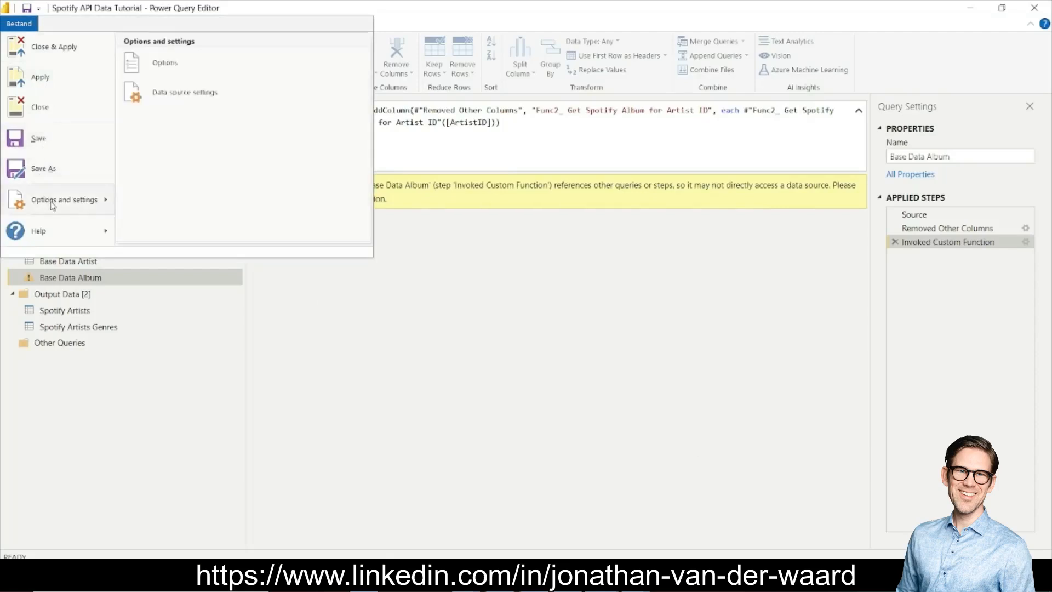
{"action": "left_click", "coordinate": [193, 67]}
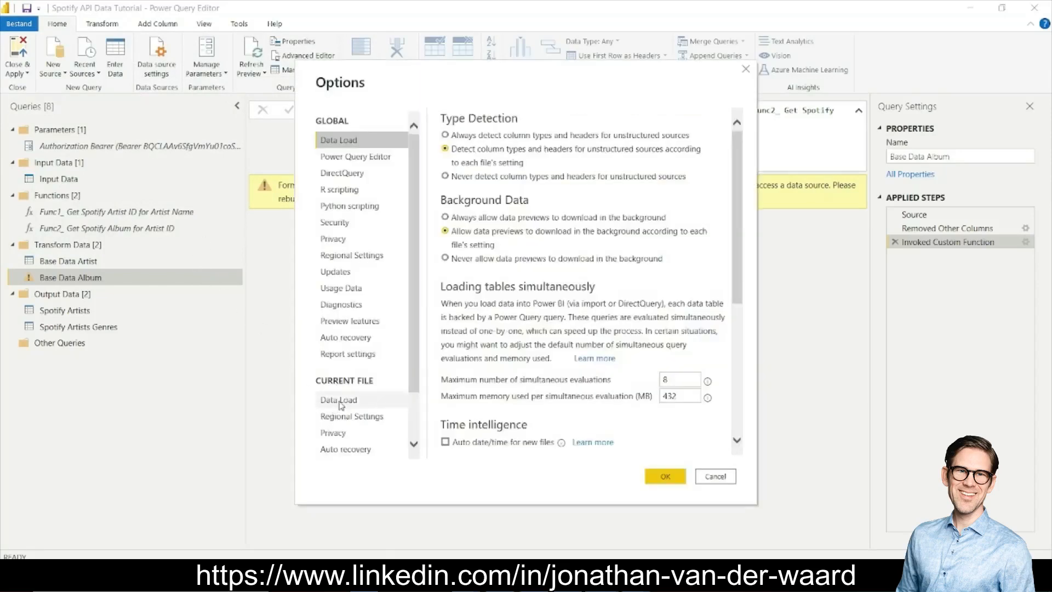
{"action": "scroll", "coordinate": [348, 397], "scroll_direction": "down", "scroll_amount": 2}
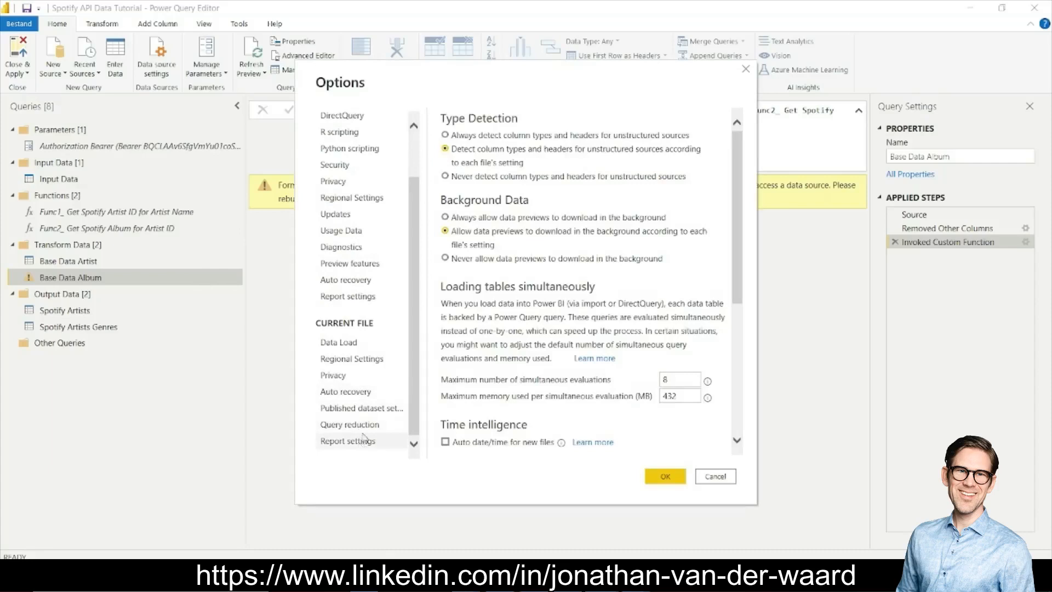
{"action": "left_click", "coordinate": [340, 376]}
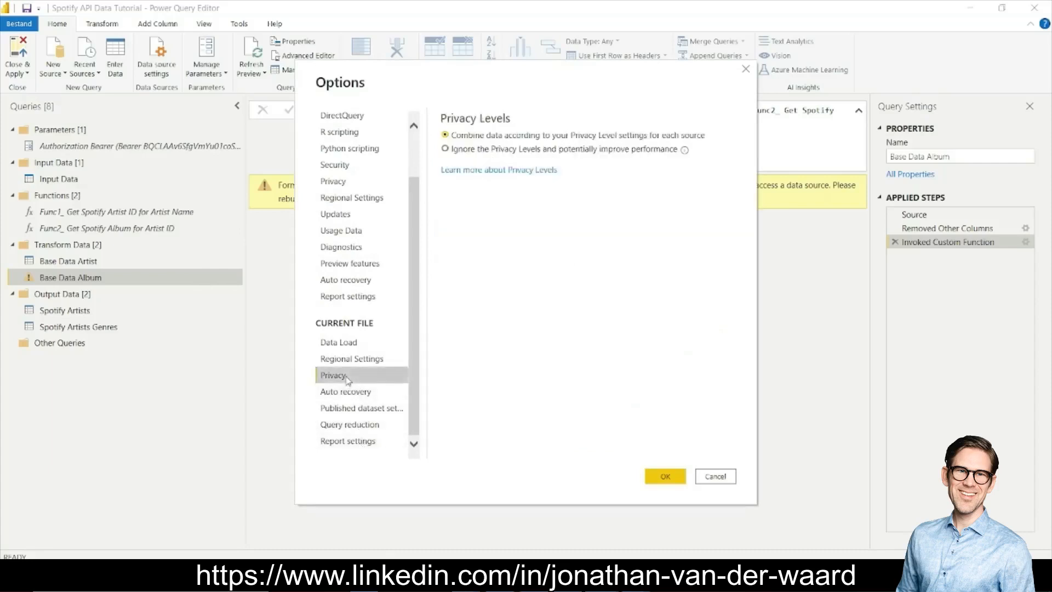
{"action": "left_click", "coordinate": [469, 149]}
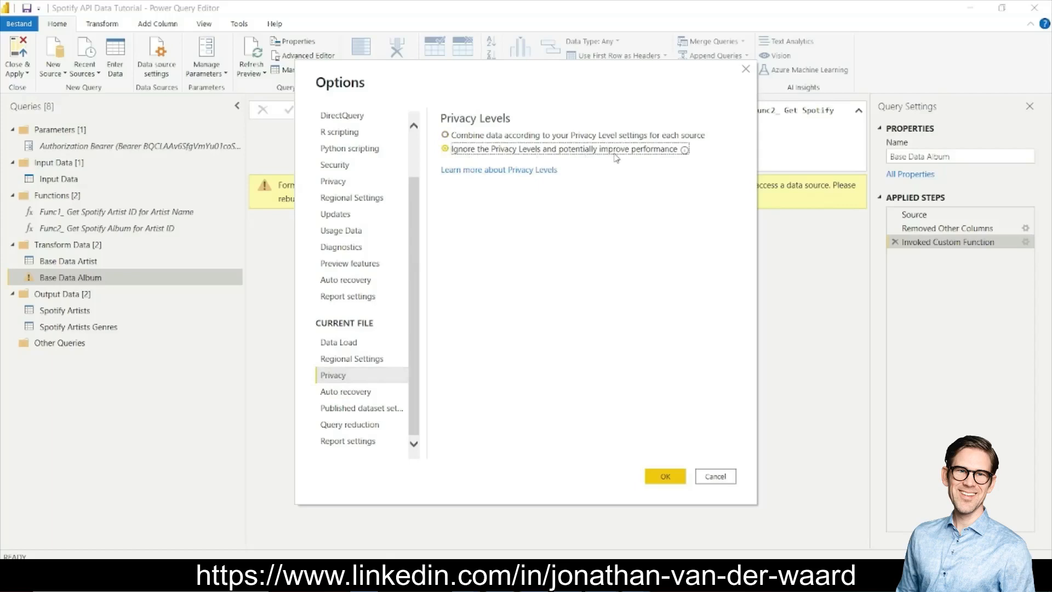
{"action": "left_click", "coordinate": [654, 476]}
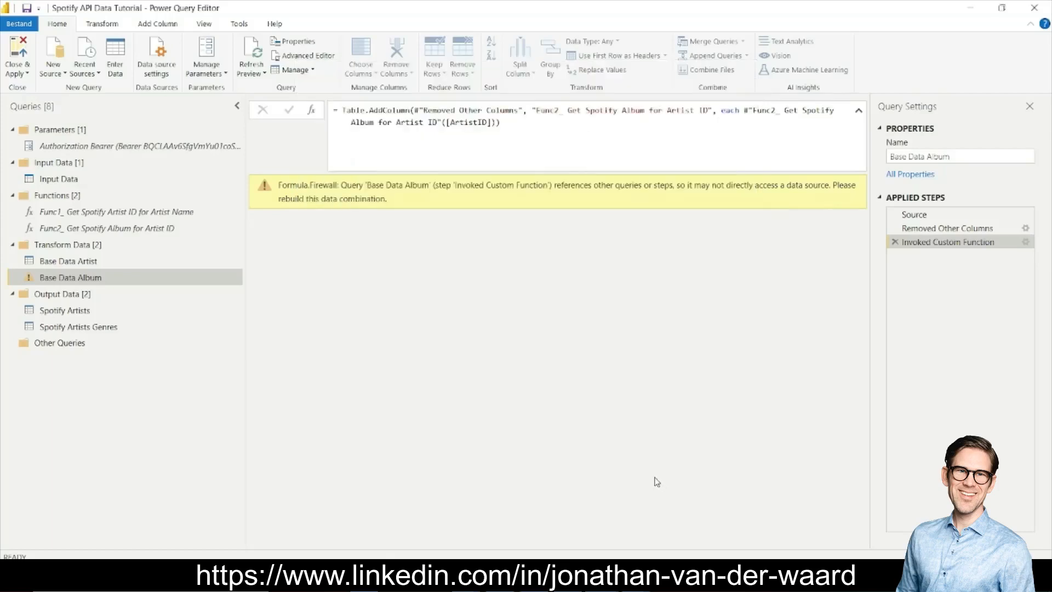
{"action": "left_click", "coordinate": [257, 54]}
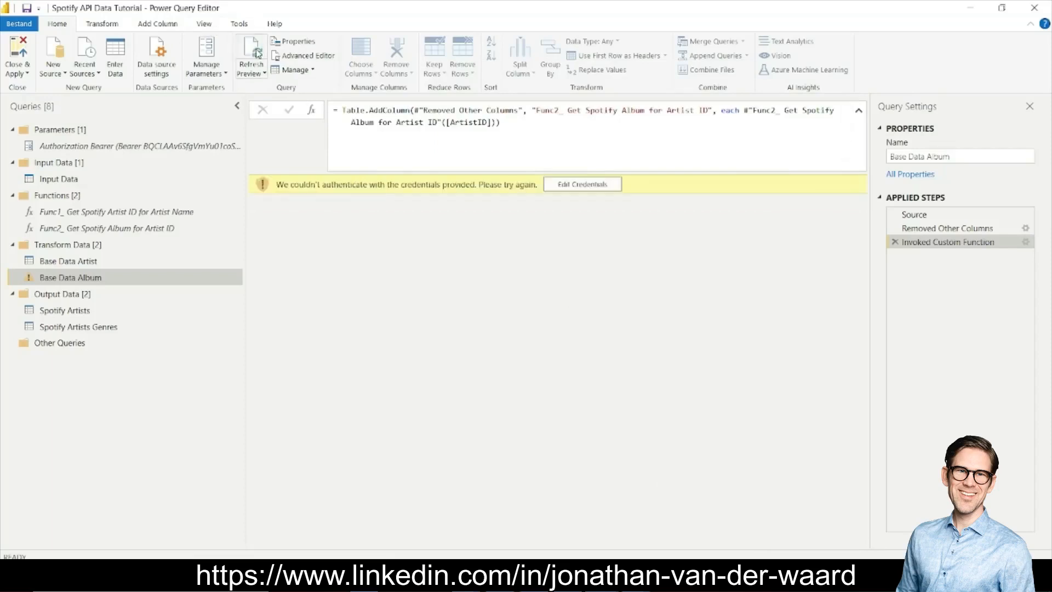
{"action": "left_click", "coordinate": [582, 189]}
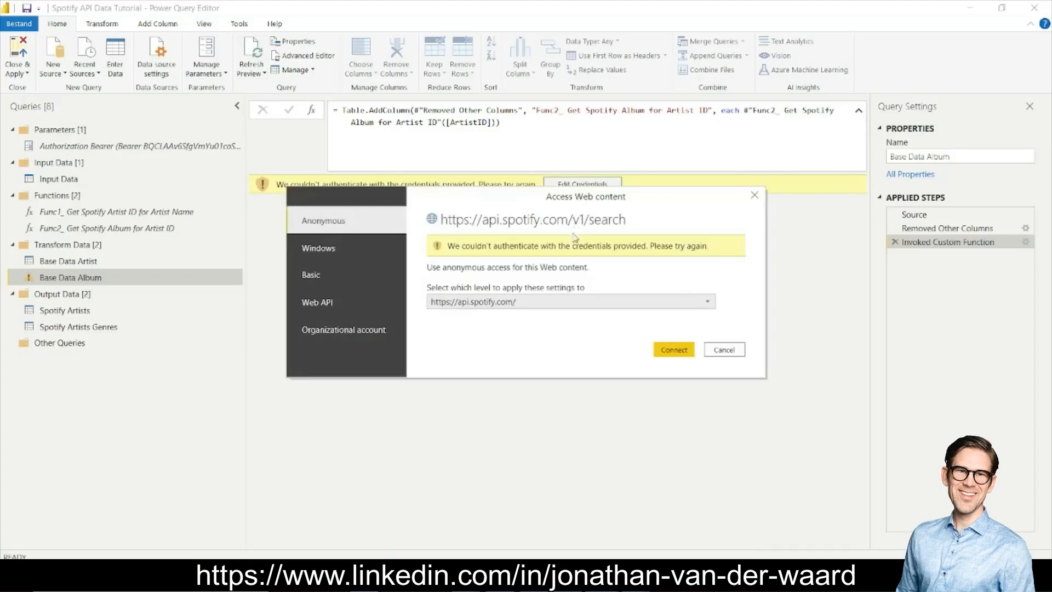
{"action": "left_click", "coordinate": [674, 350]}
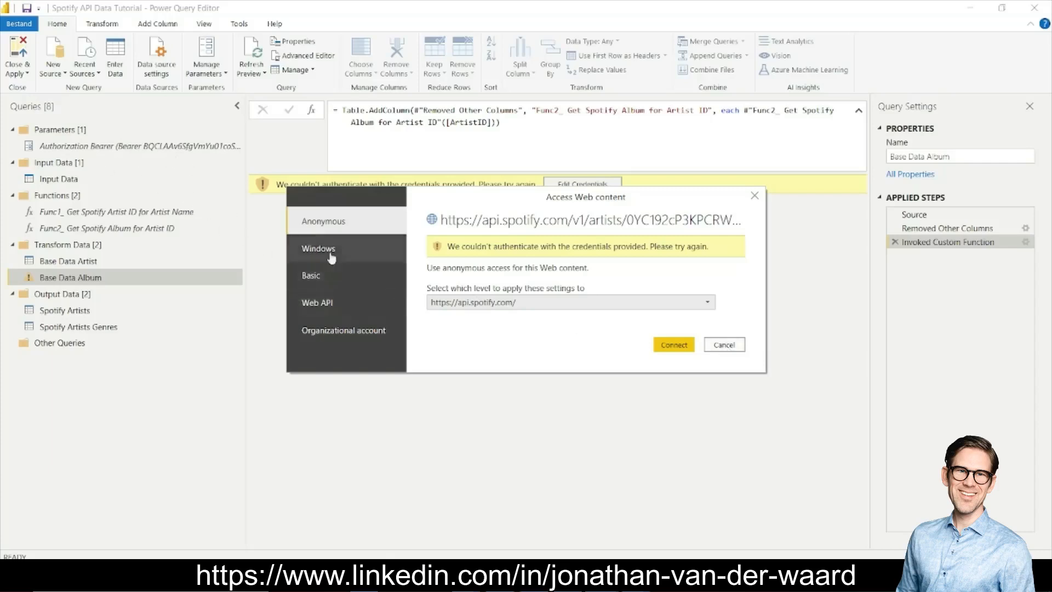
{"action": "left_click", "coordinate": [736, 348]}
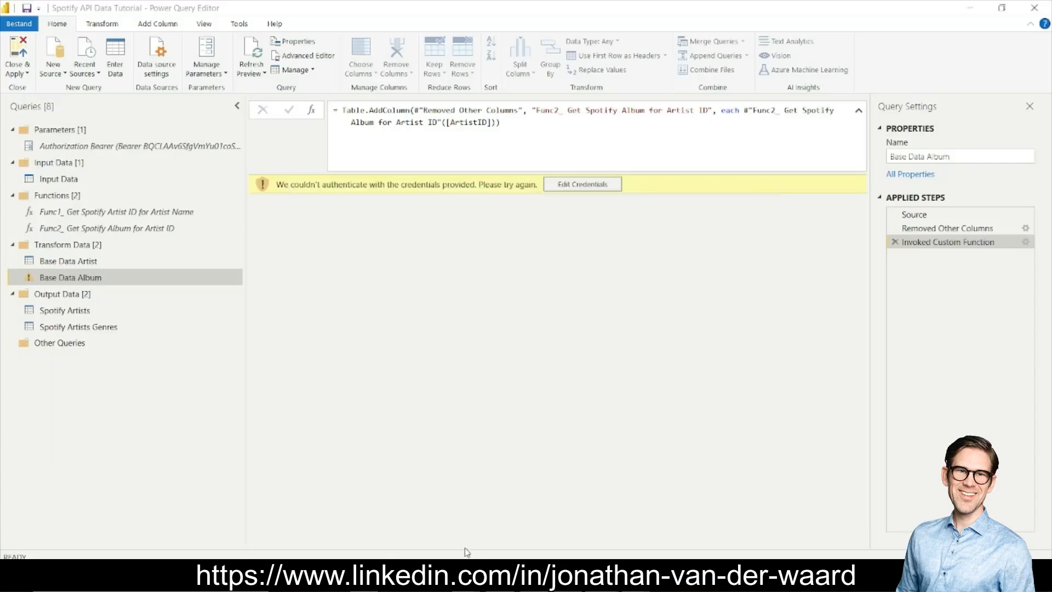
- Switch to the Spotify for Developers console, request a new OAuth token without scopes, and copy the bearer value from the sample request
{"action": "left_click", "coordinate": [467, 578]}
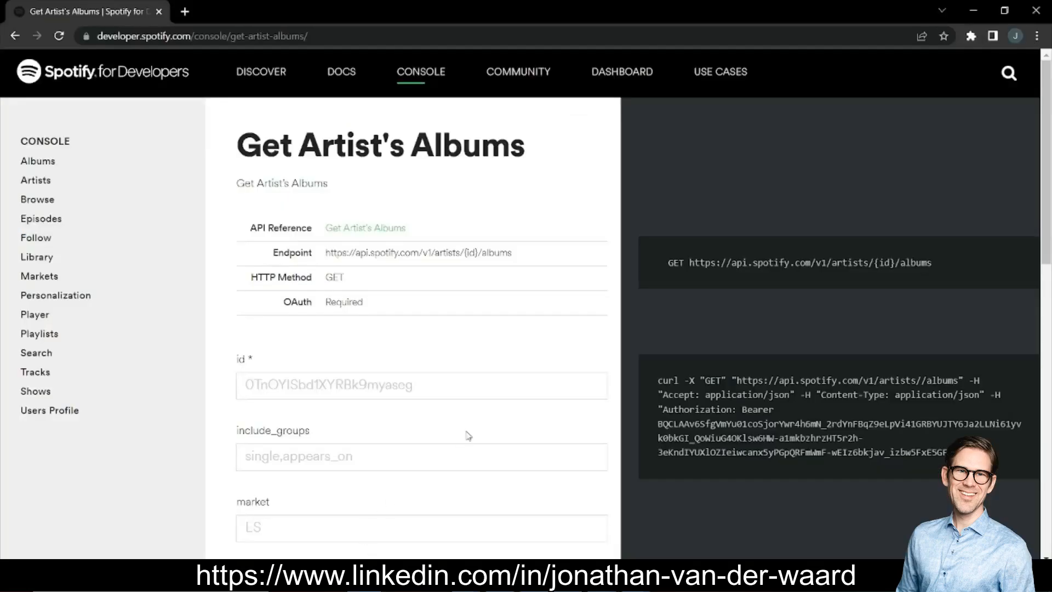
{"action": "scroll", "coordinate": [468, 434], "scroll_direction": "down", "scroll_amount": 5}
{"action": "left_click", "coordinate": [562, 406]}
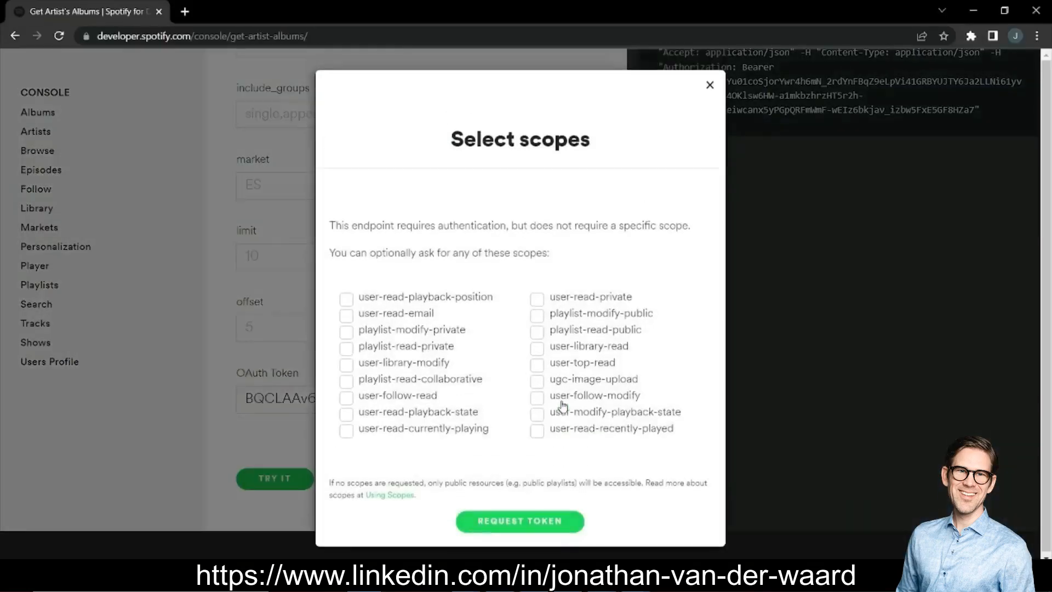
{"action": "left_click", "coordinate": [543, 526]}
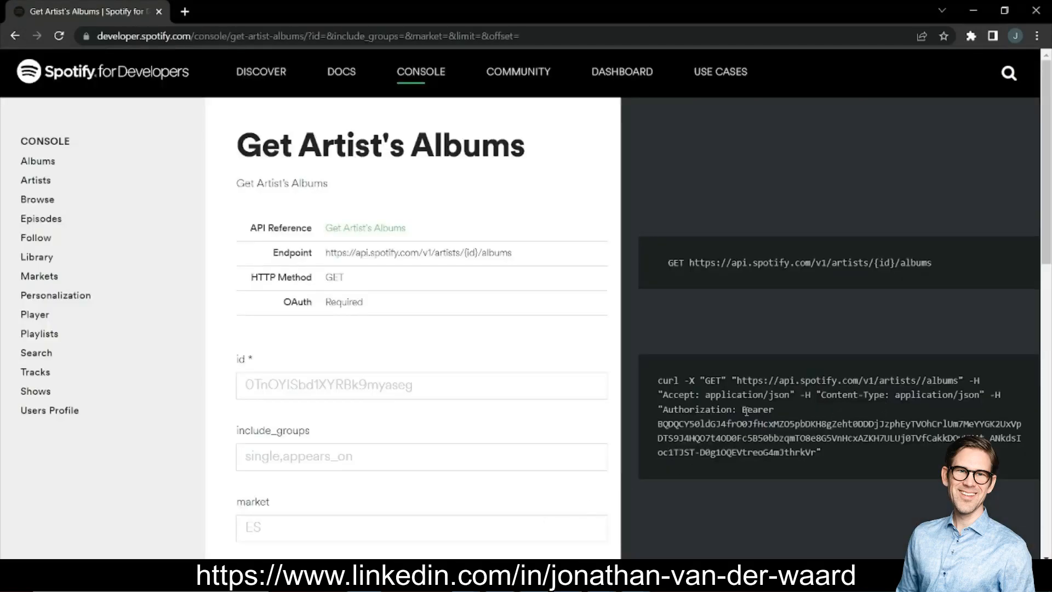
{"action": "left_click_drag", "start_coordinate": [742, 410], "coordinate": [813, 450]}
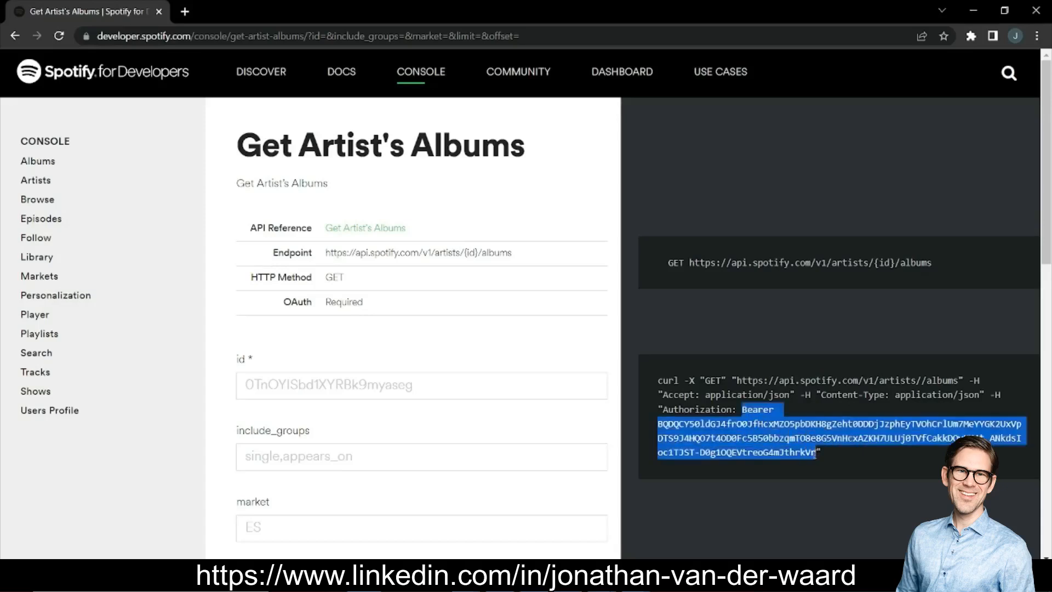
{"action": "mouse_move", "coordinate": [602, 575]}
- Return to Power Query Editor and replace the Authorization Bearer parameter's current value with the copied bearer token
{"action": "left_click", "coordinate": [696, 542]}
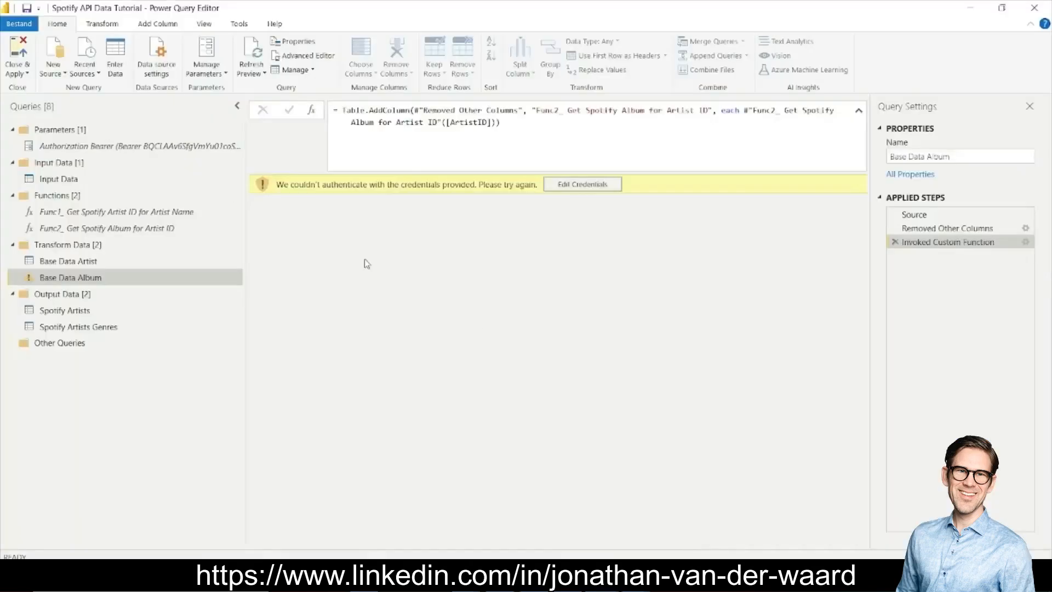
{"action": "left_click", "coordinate": [136, 147]}
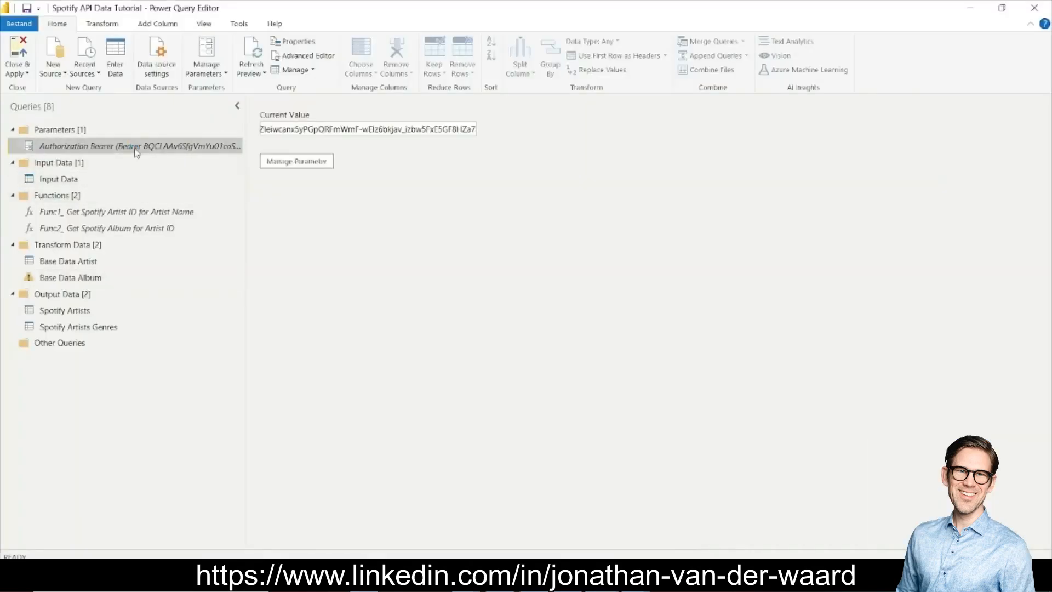
{"action": "left_click", "coordinate": [291, 130]}
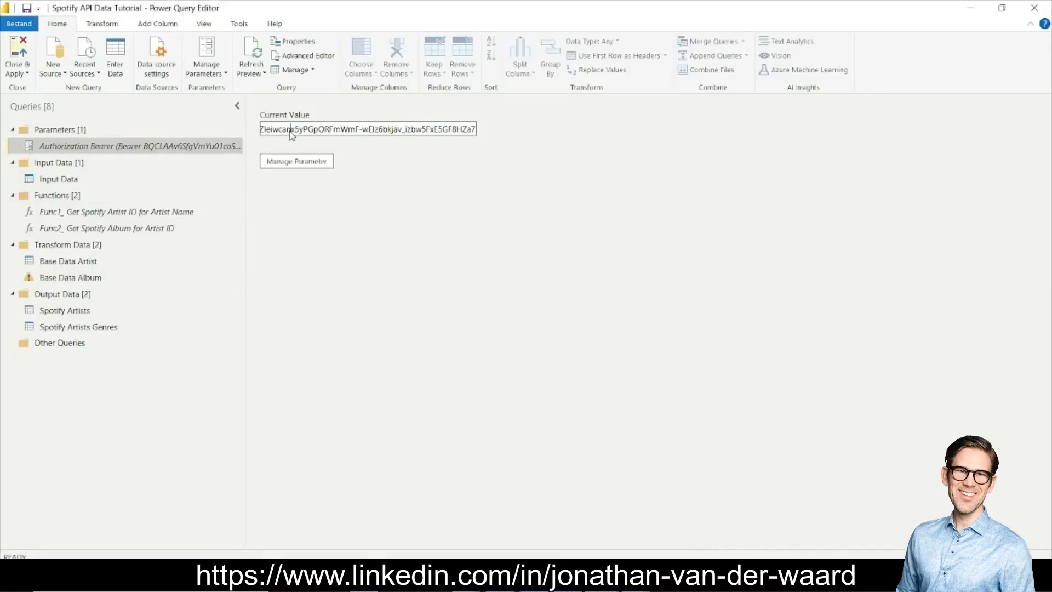
{"action": "key", "text": "ctrl+a"}
{"action": "key", "text": "BackSpace"}
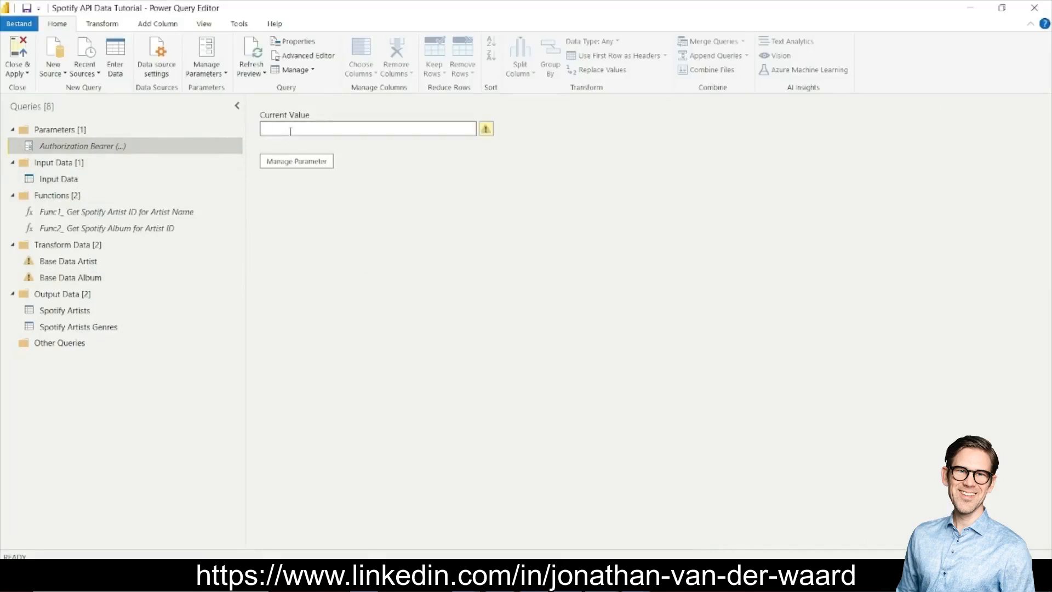
{"action": "key", "text": "ctrl+v"}
{"action": "key", "text": "Return"}
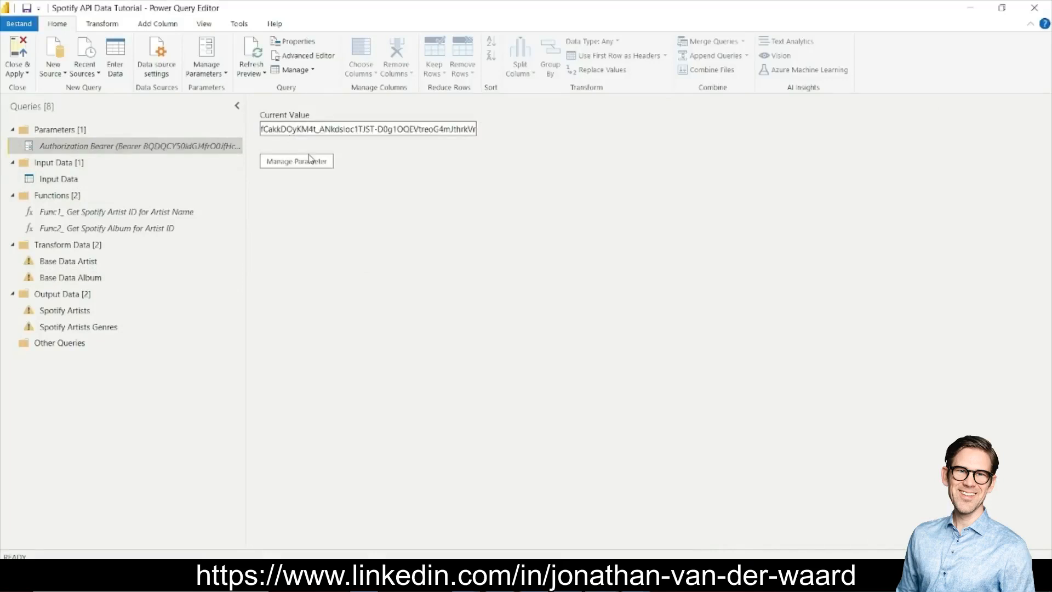
{"action": "left_click", "coordinate": [155, 281]}
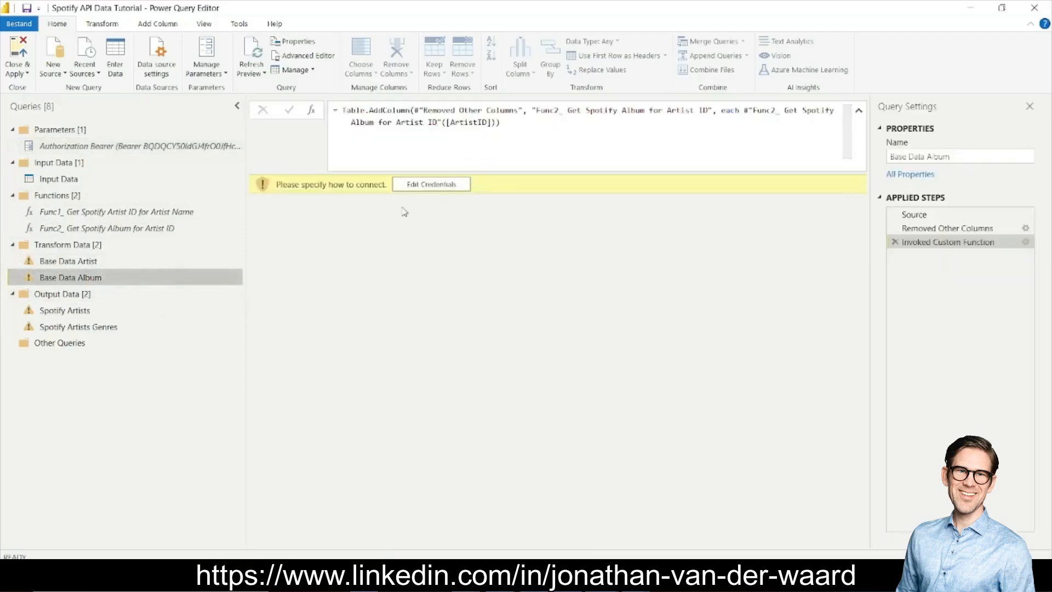
{"action": "left_click", "coordinate": [438, 185]}
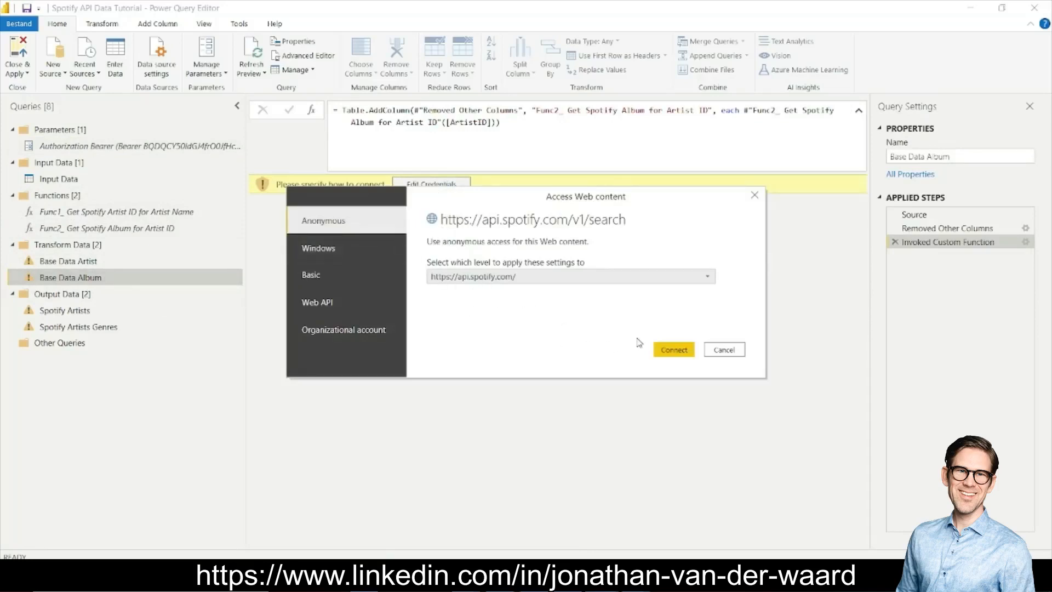
{"action": "left_click", "coordinate": [676, 351]}
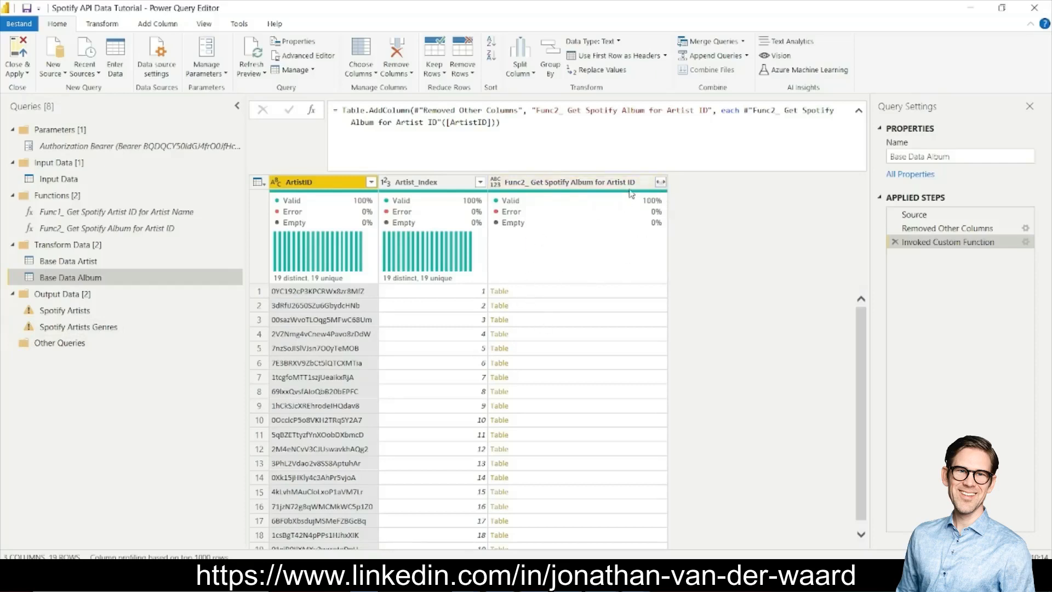
- Expand the Func2_ Get Spotify Album for Artist ID column into all its album columns, without the original column name as prefix
{"action": "left_click", "coordinate": [661, 183]}
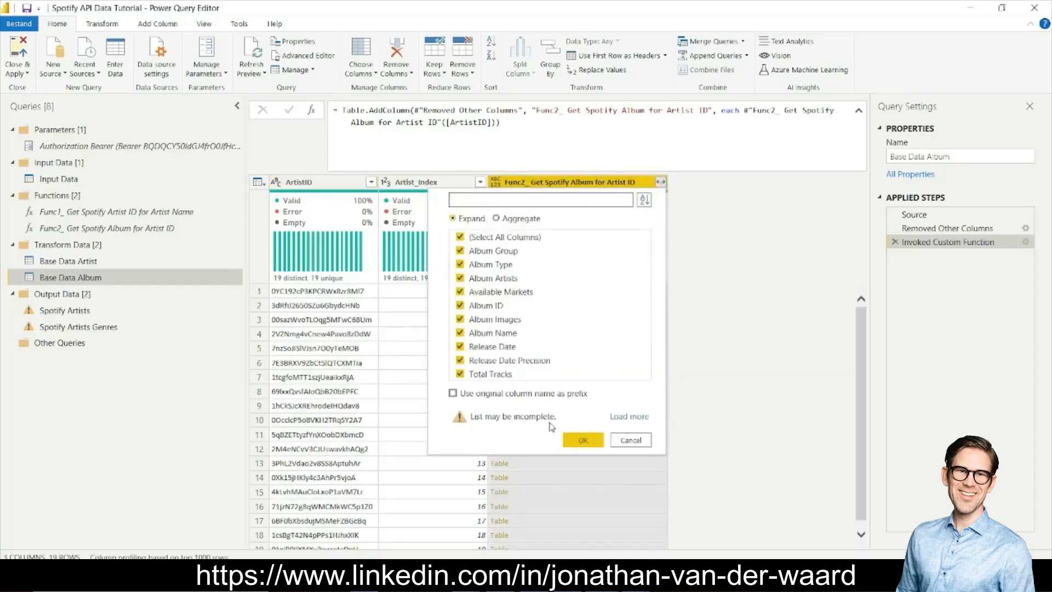
{"action": "left_click", "coordinate": [582, 441]}
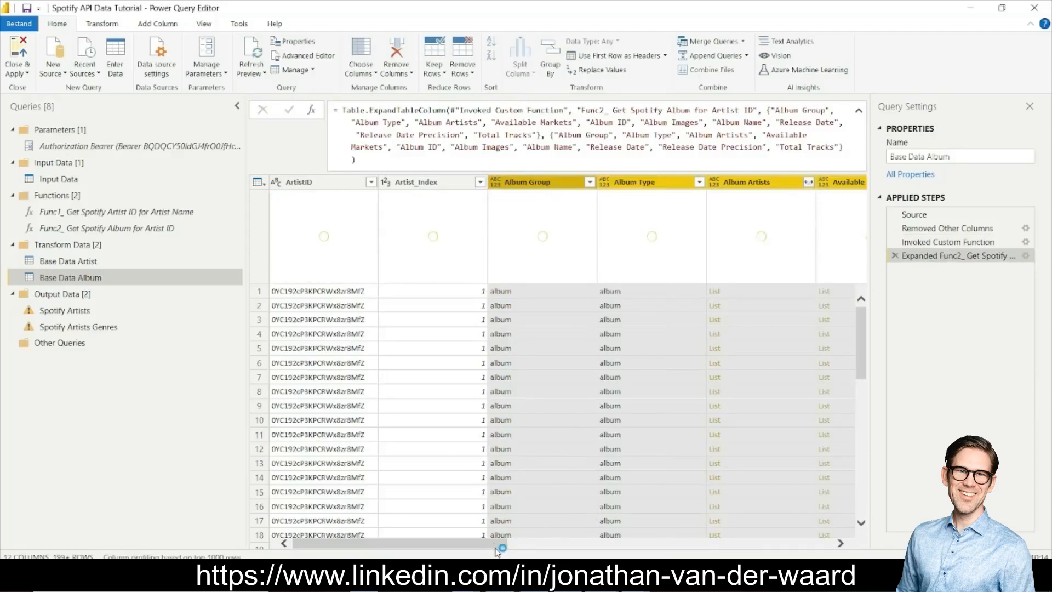
{"action": "mouse_move", "coordinate": [496, 546]}
{"action": "left_mouse_down"}
{"action": "mouse_move", "coordinate": [835, 544]}
{"action": "mouse_move", "coordinate": [479, 540]}
{"action": "left_mouse_up"}
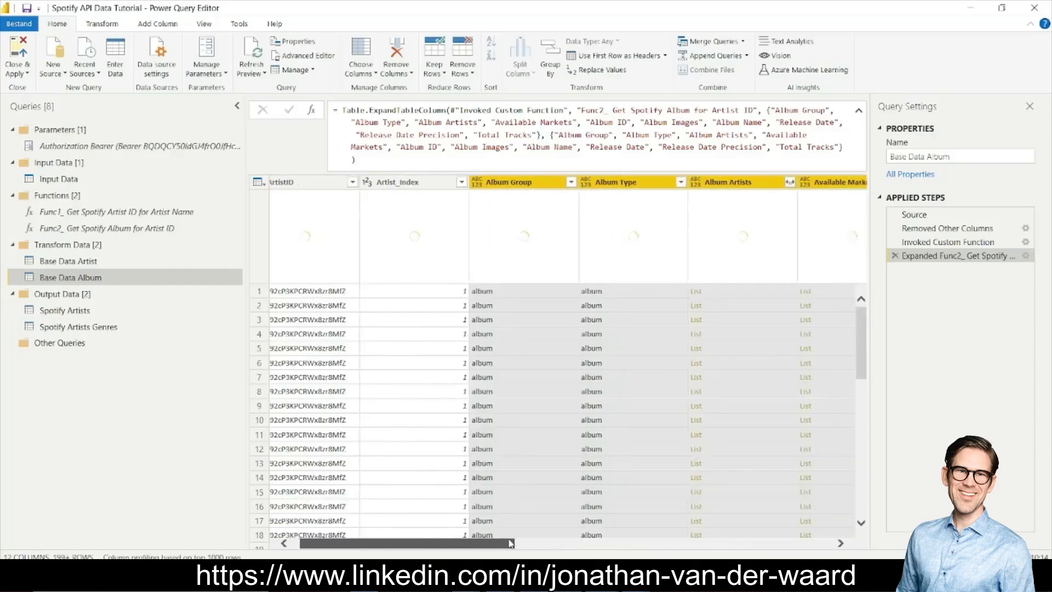
- Detect the data types of all columns in Base Data Album
{"action": "left_click", "coordinate": [318, 185]}
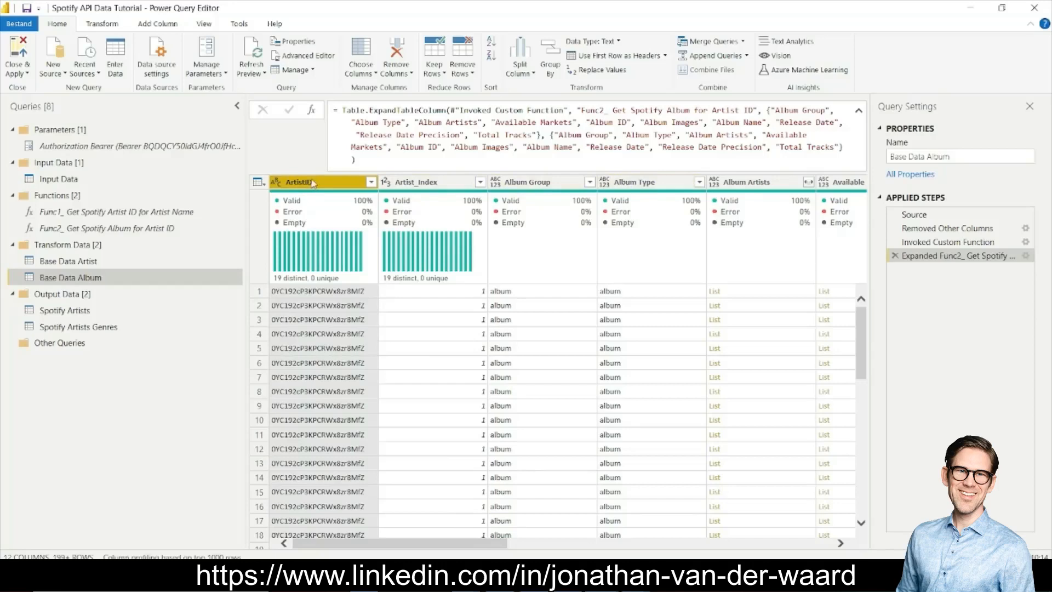
{"action": "key", "text": "ctrl+a"}
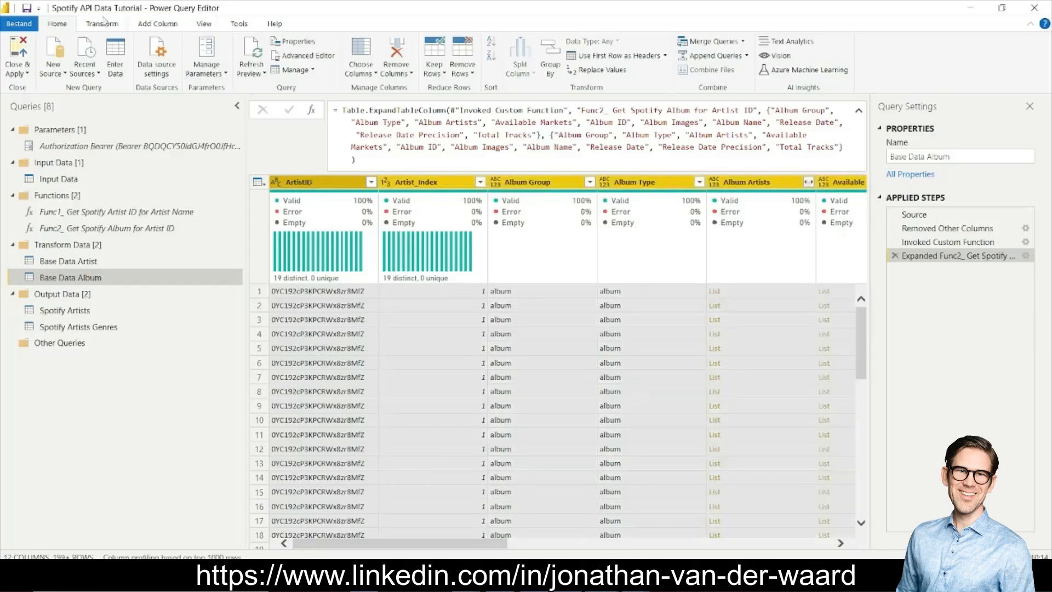
{"action": "left_click", "coordinate": [104, 24]}
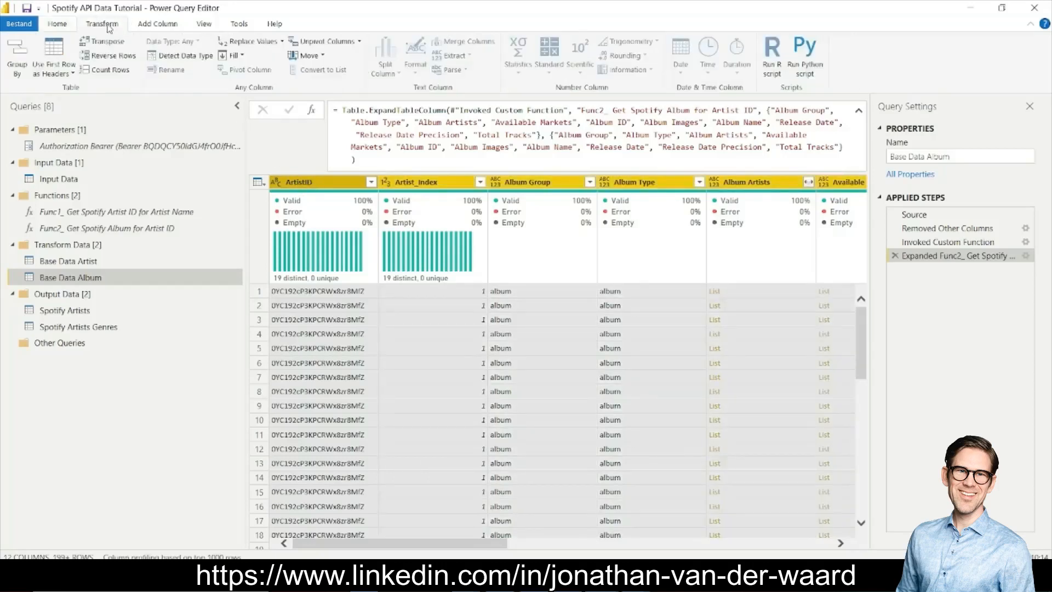
{"action": "left_click", "coordinate": [184, 56]}
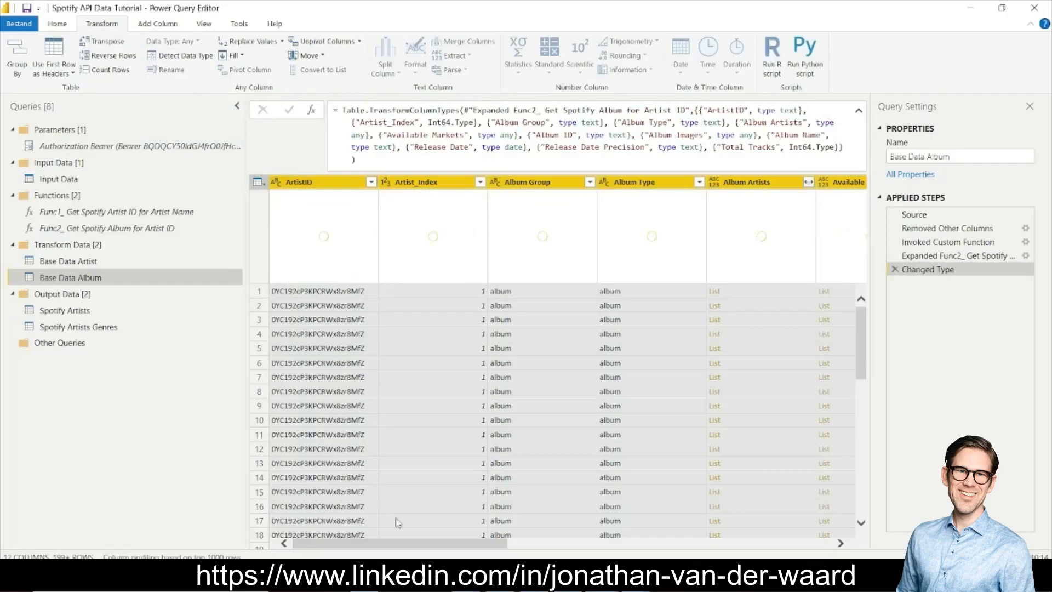
{"action": "left_click_drag", "start_coordinate": [429, 546], "coordinate": [363, 536]}
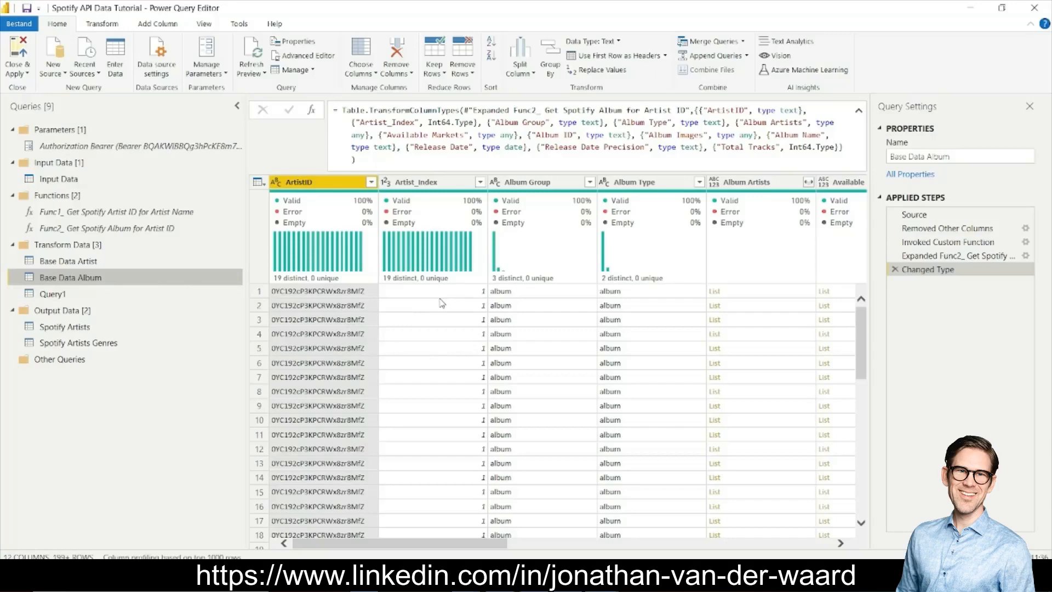
- Examine the Base Data Album rows to see how many albums are retrieved per artist
{"action": "scroll", "coordinate": [443, 303], "scroll_direction": "down", "scroll_amount": 6}
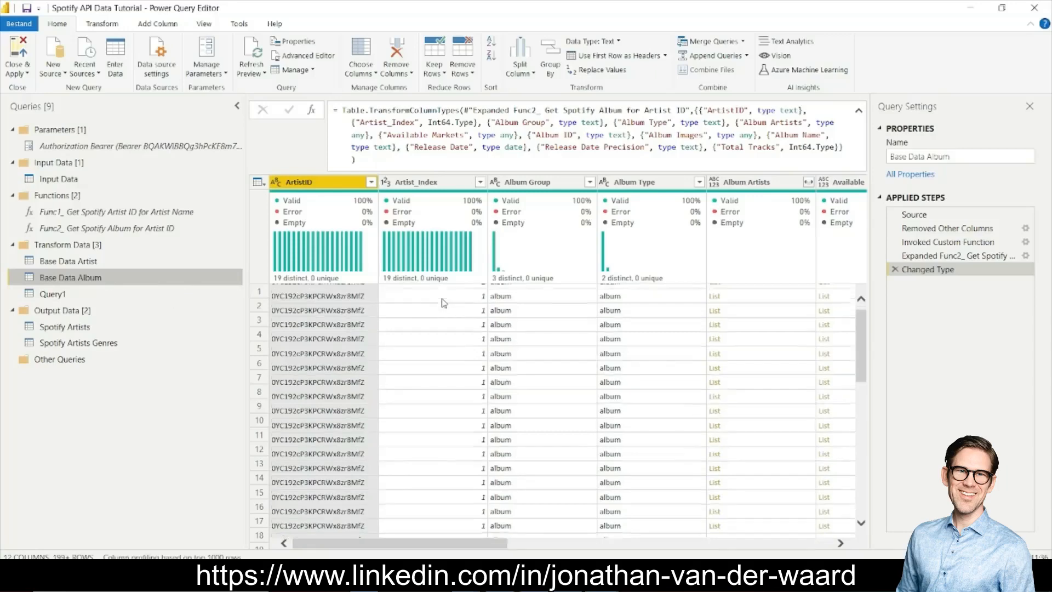
{"action": "scroll", "coordinate": [444, 308], "scroll_direction": "down", "scroll_amount": 5}
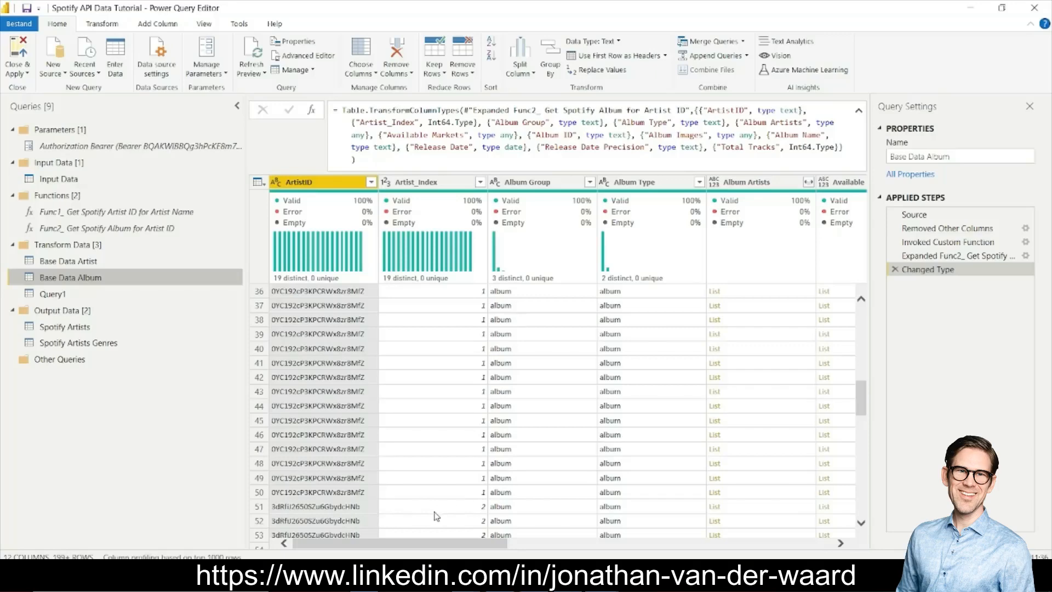
{"action": "scroll", "coordinate": [438, 514], "scroll_direction": "down", "scroll_amount": 7}
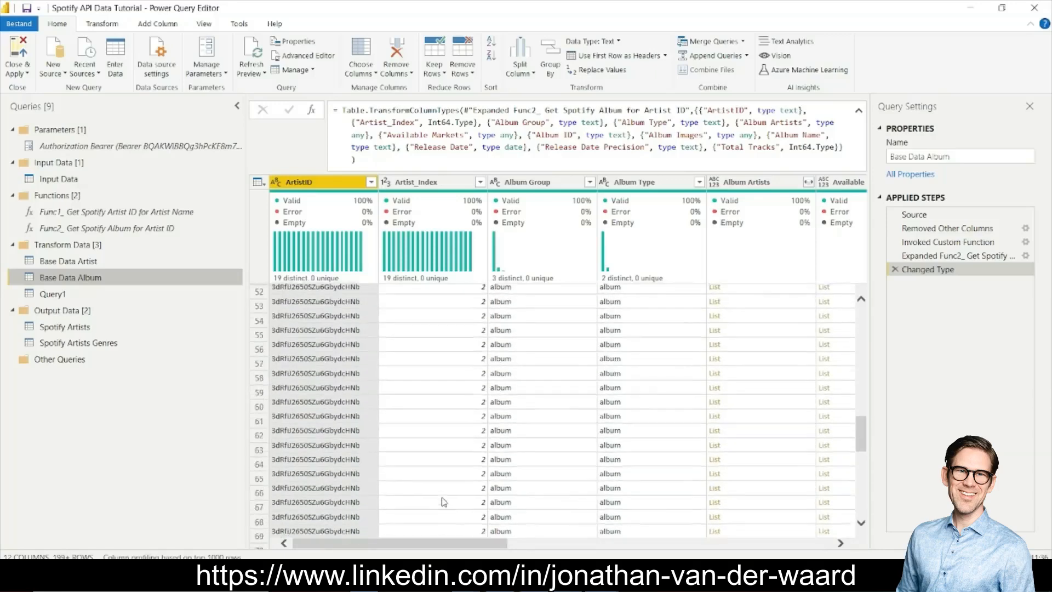
- Check further down the Base Data Album rows where Artist_Index changes, to compare the number of albums retrieved for the following artists
{"action": "scroll", "coordinate": [444, 502], "scroll_direction": "down", "scroll_amount": 8}
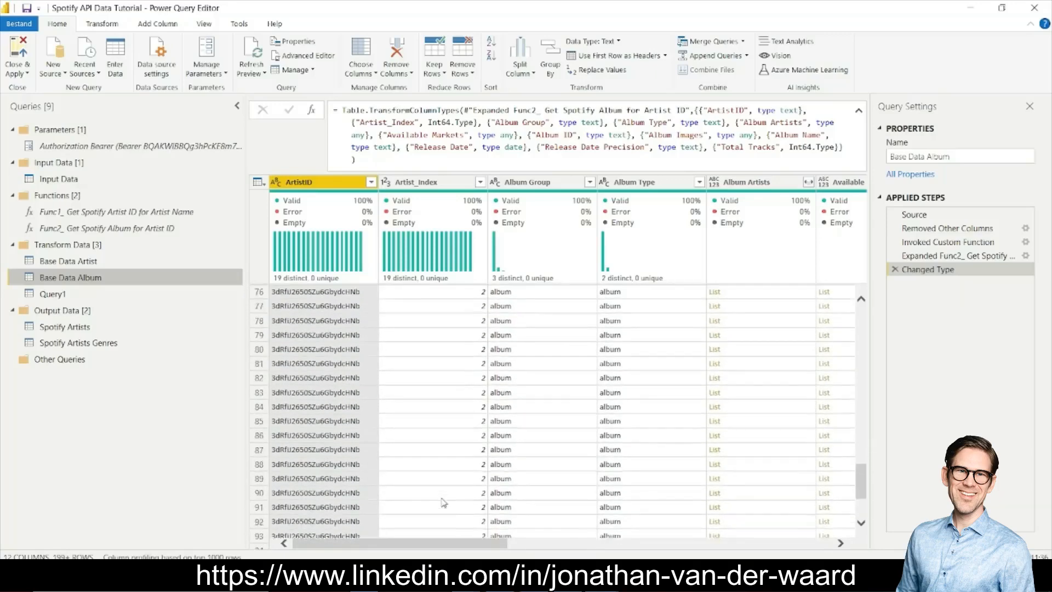
{"action": "scroll", "coordinate": [444, 502], "scroll_direction": "down", "scroll_amount": 3}
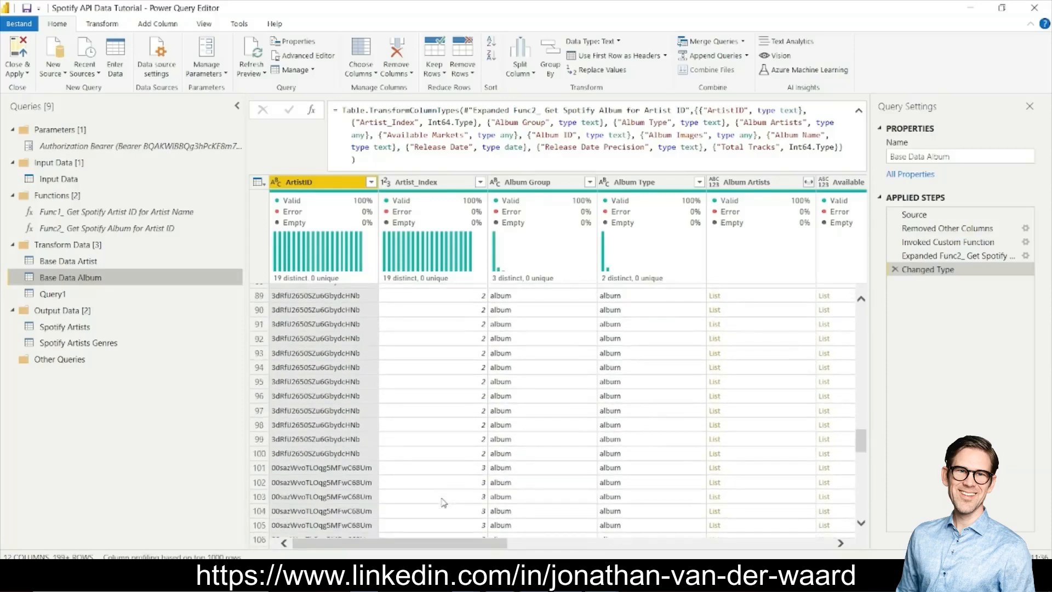
{"action": "scroll", "coordinate": [444, 502], "scroll_direction": "down", "scroll_amount": 2}
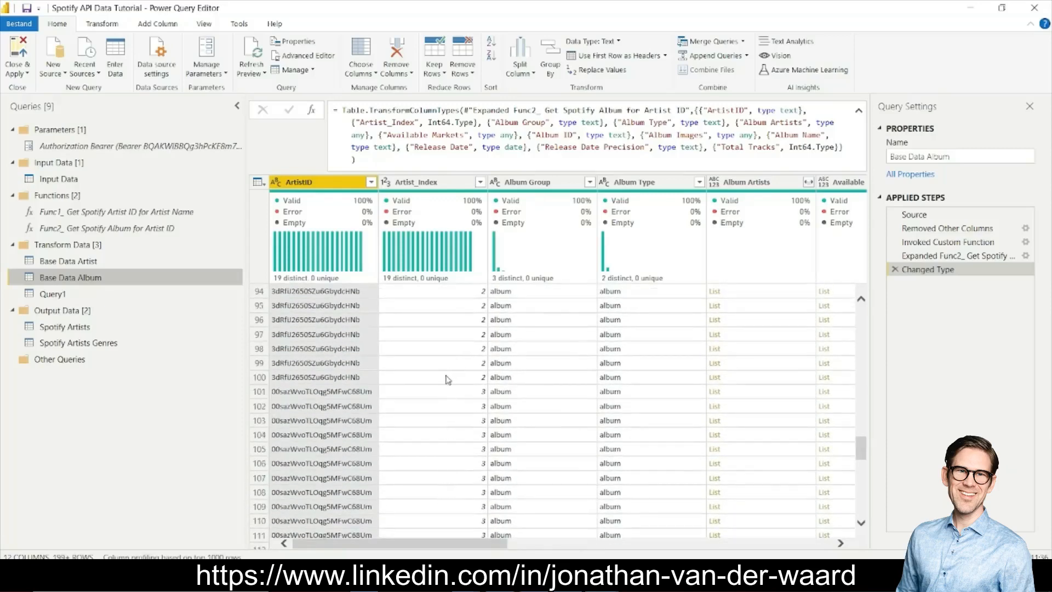
{"action": "scroll", "coordinate": [454, 428], "scroll_direction": "down", "scroll_amount": 3}
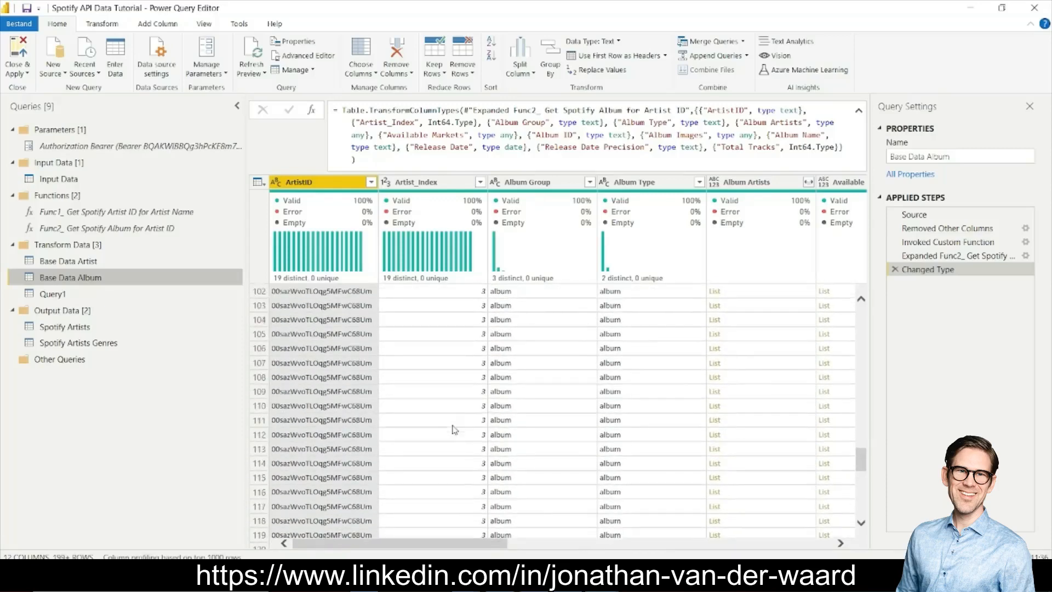
{"action": "scroll", "coordinate": [453, 429], "scroll_direction": "down", "scroll_amount": 8}
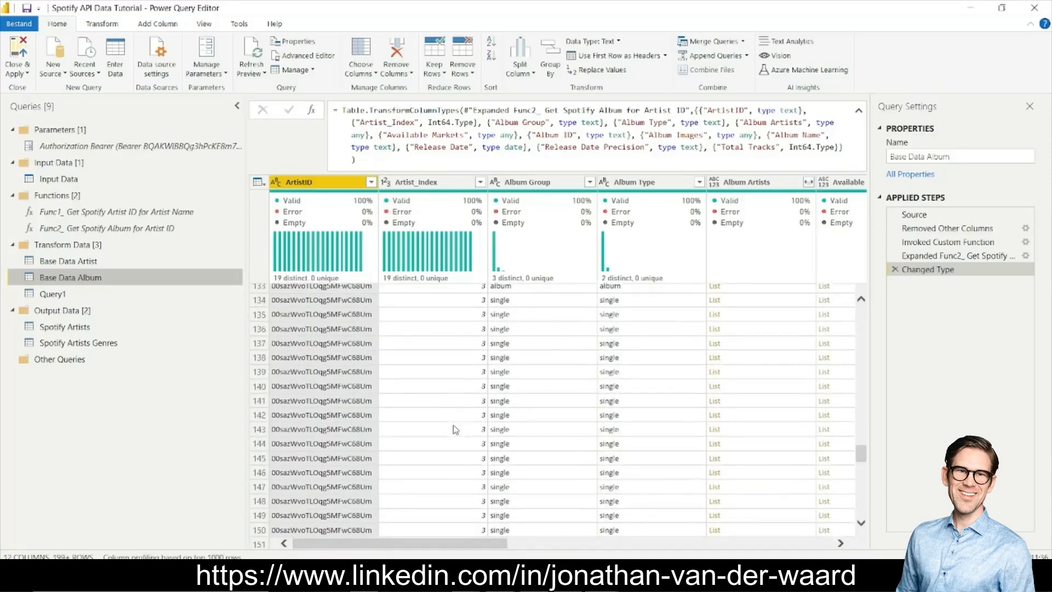
{"action": "scroll", "coordinate": [454, 430], "scroll_direction": "down", "scroll_amount": 3}
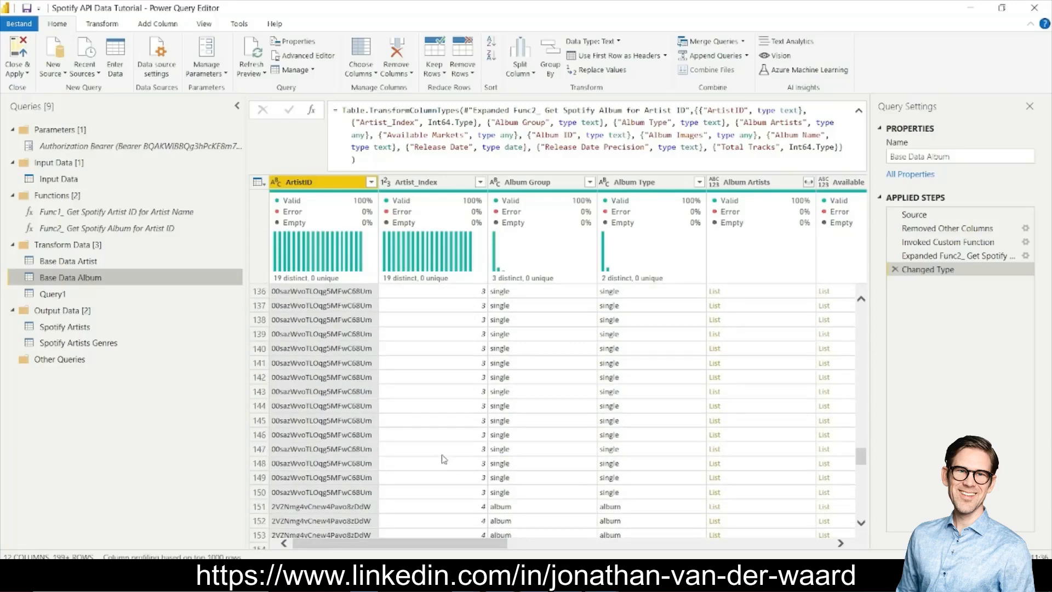
{"action": "scroll", "coordinate": [452, 458], "scroll_direction": "up", "scroll_amount": 11}
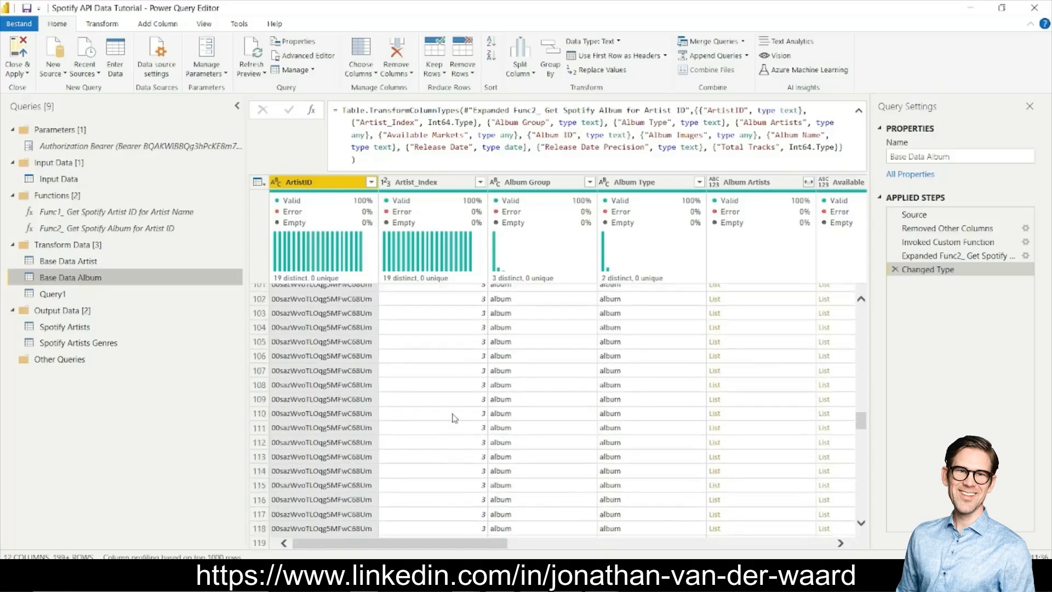
{"action": "scroll", "coordinate": [454, 419], "scroll_direction": "up", "scroll_amount": 5}
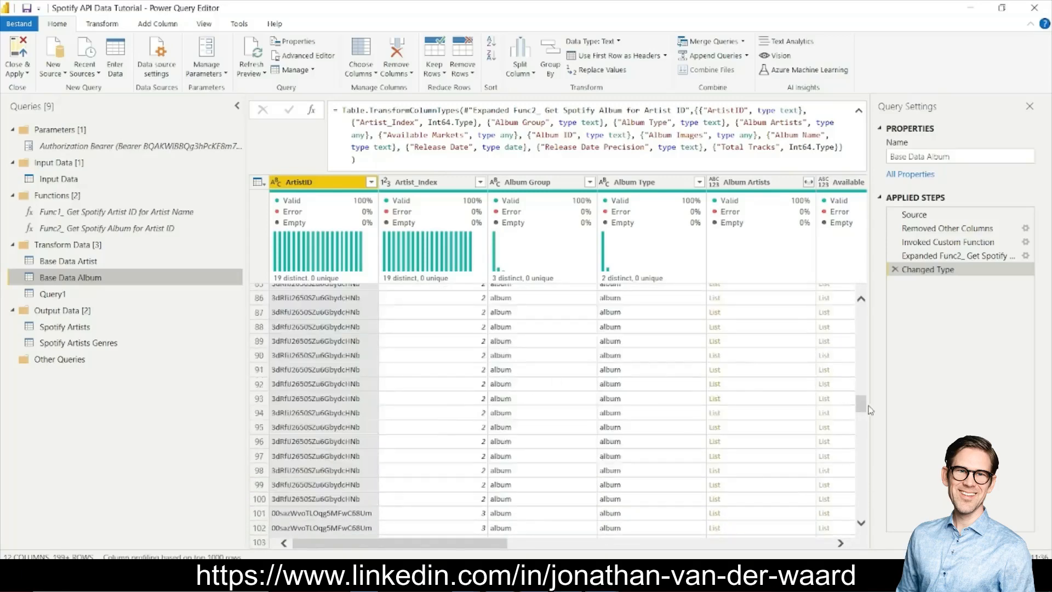
{"action": "left_click_drag", "start_coordinate": [860, 412], "coordinate": [864, 523]}
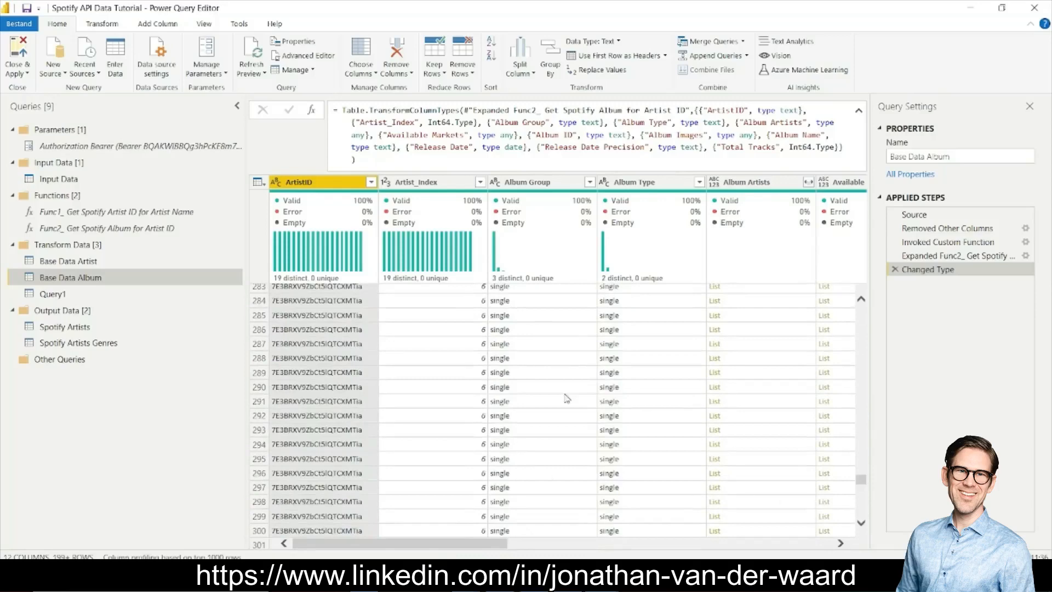
{"action": "scroll", "coordinate": [567, 400], "scroll_direction": "up", "scroll_amount": 10}
{"action": "scroll", "coordinate": [573, 412], "scroll_direction": "up", "scroll_amount": 9}
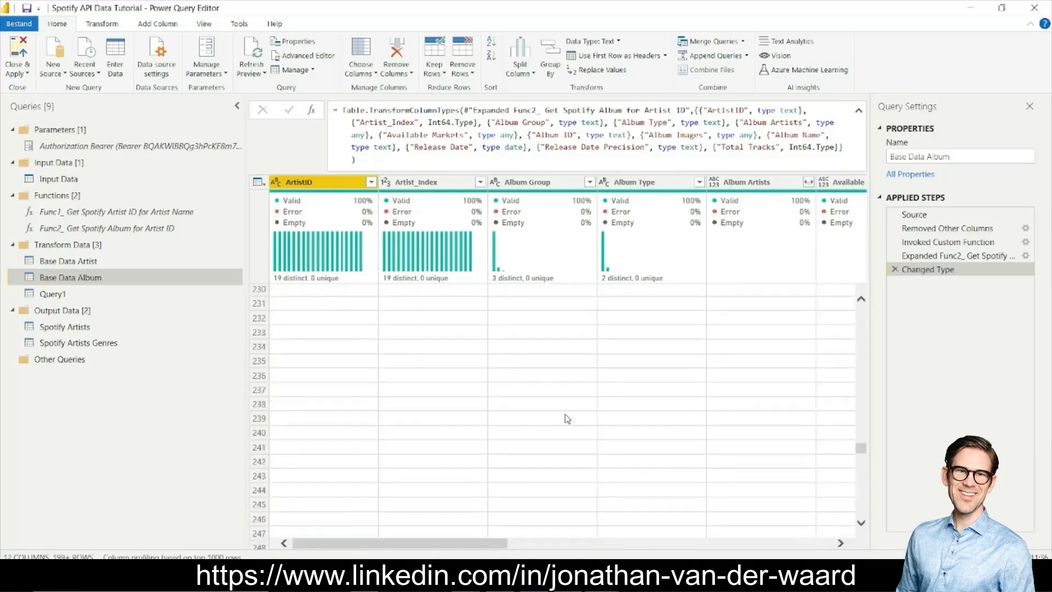
- Review Query1's BaseURL and Request steps, including the request's items list, to see how the API returns albums and their total
{"action": "left_click", "coordinate": [68, 261]}
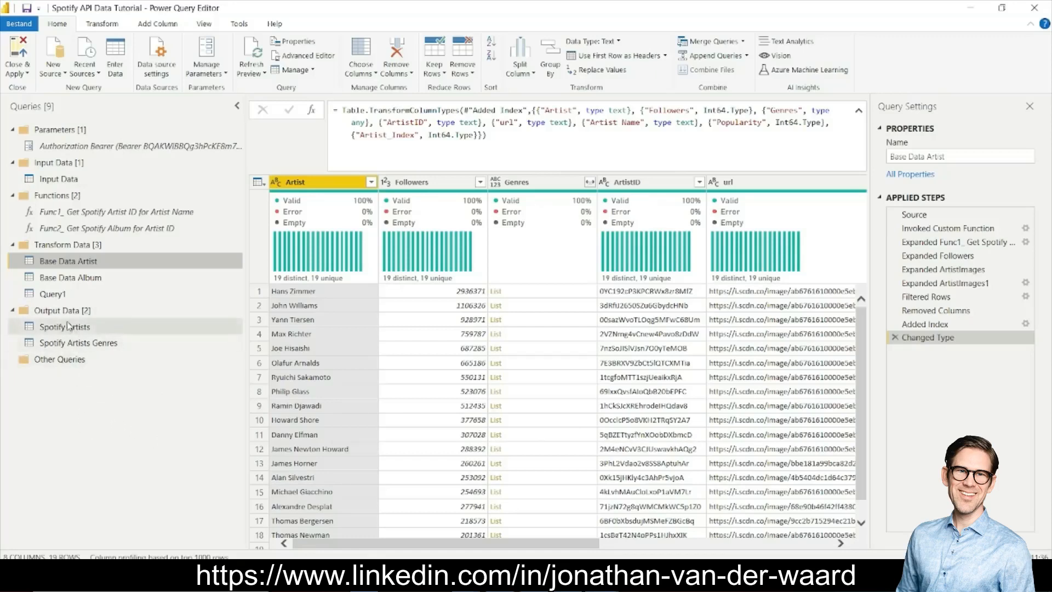
{"action": "left_click", "coordinate": [52, 294]}
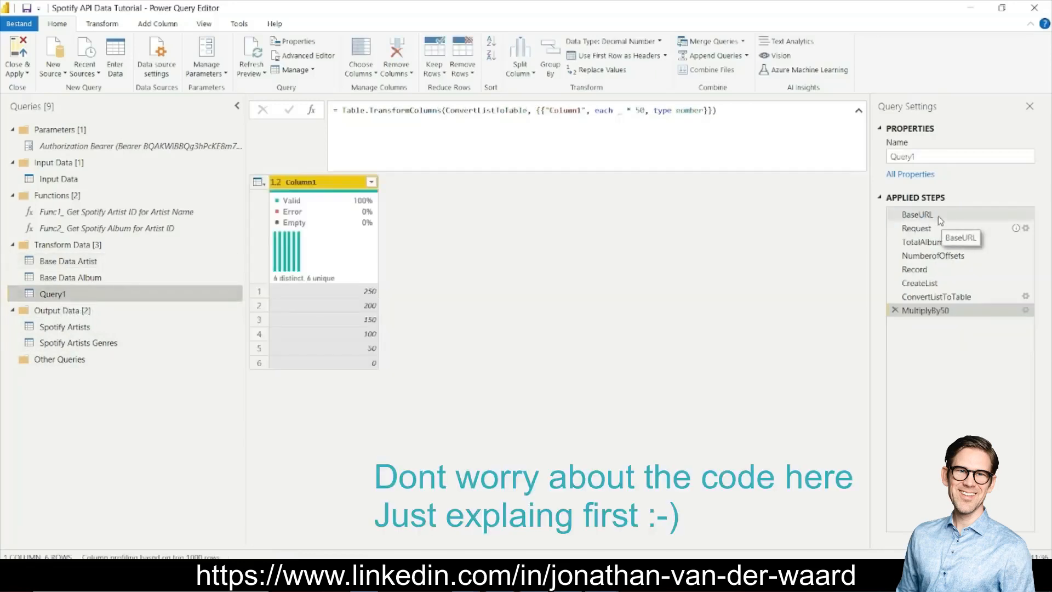
{"action": "left_click", "coordinate": [938, 216]}
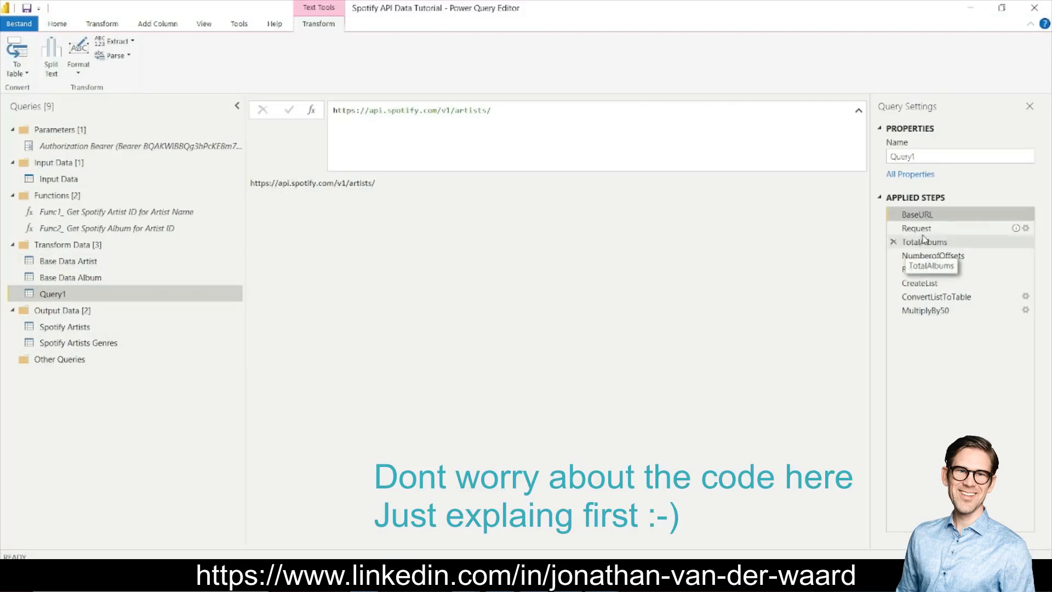
{"action": "mouse_move", "coordinate": [926, 235]}
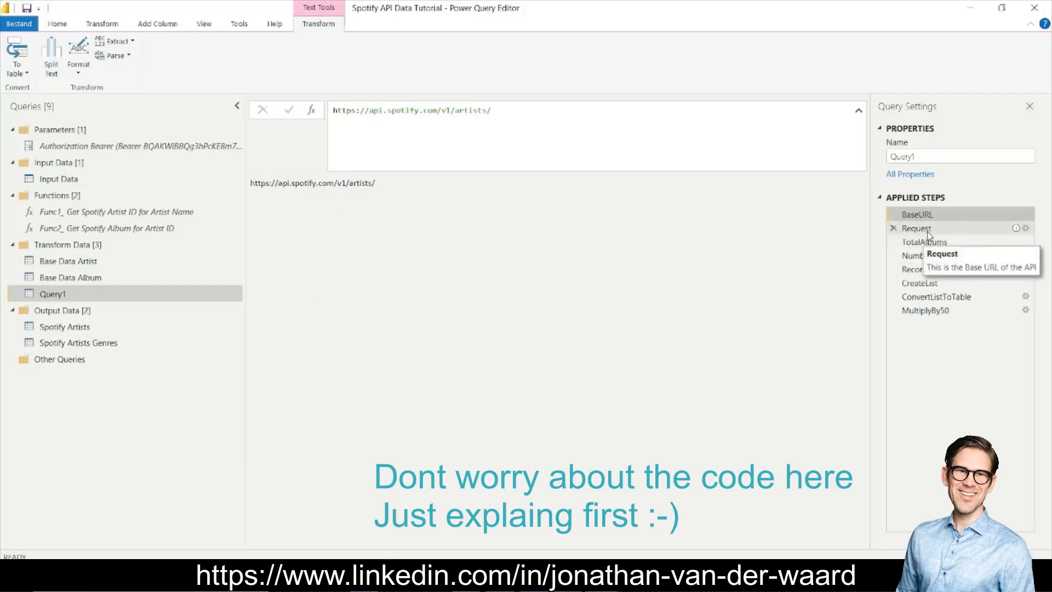
{"action": "left_click", "coordinate": [927, 233]}
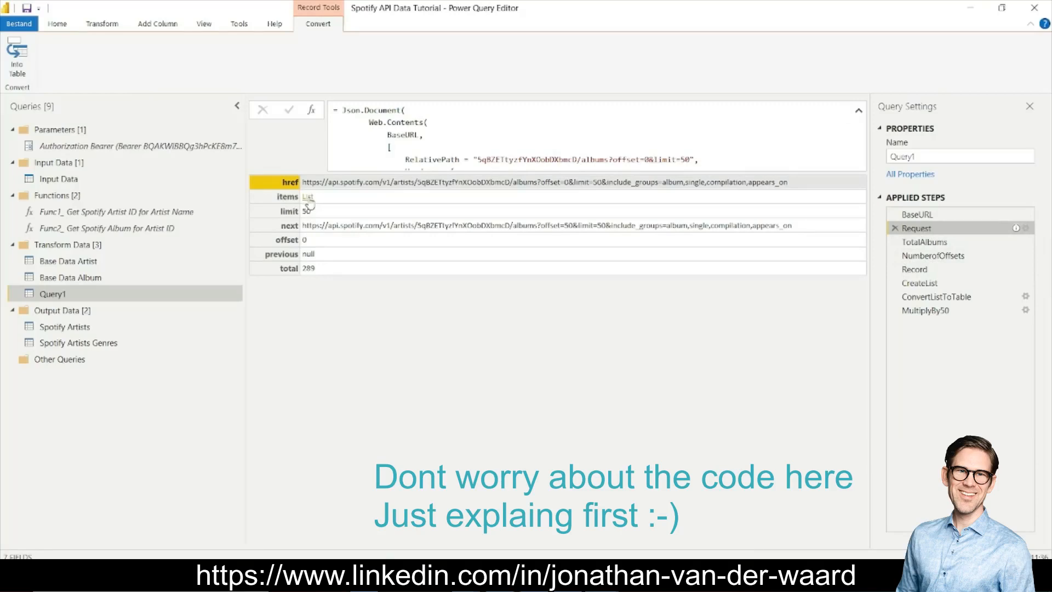
{"action": "left_click", "coordinate": [329, 200]}
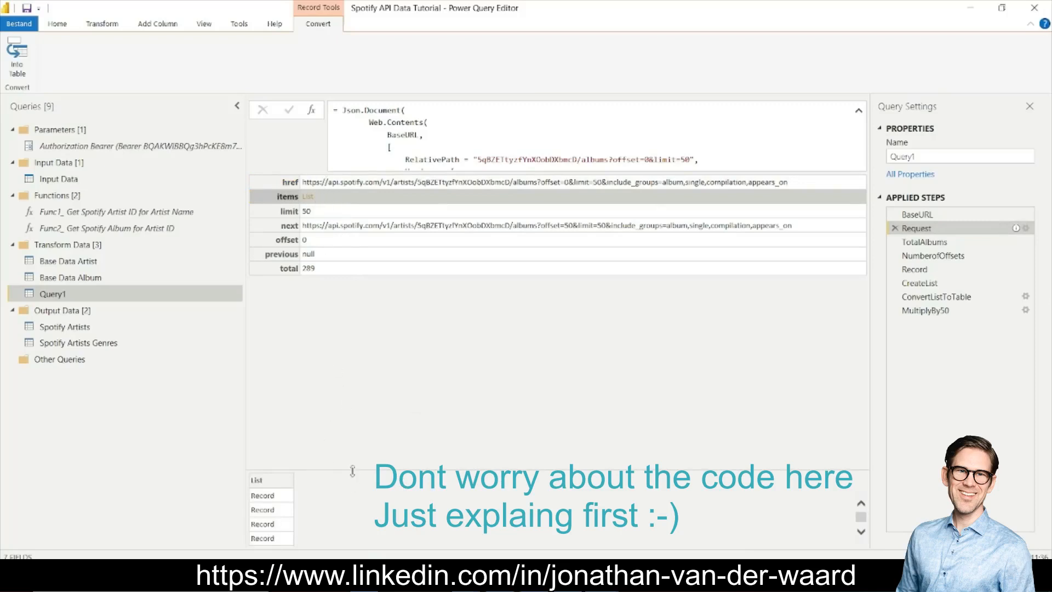
{"action": "left_click_drag", "start_coordinate": [361, 470], "coordinate": [364, 394]}
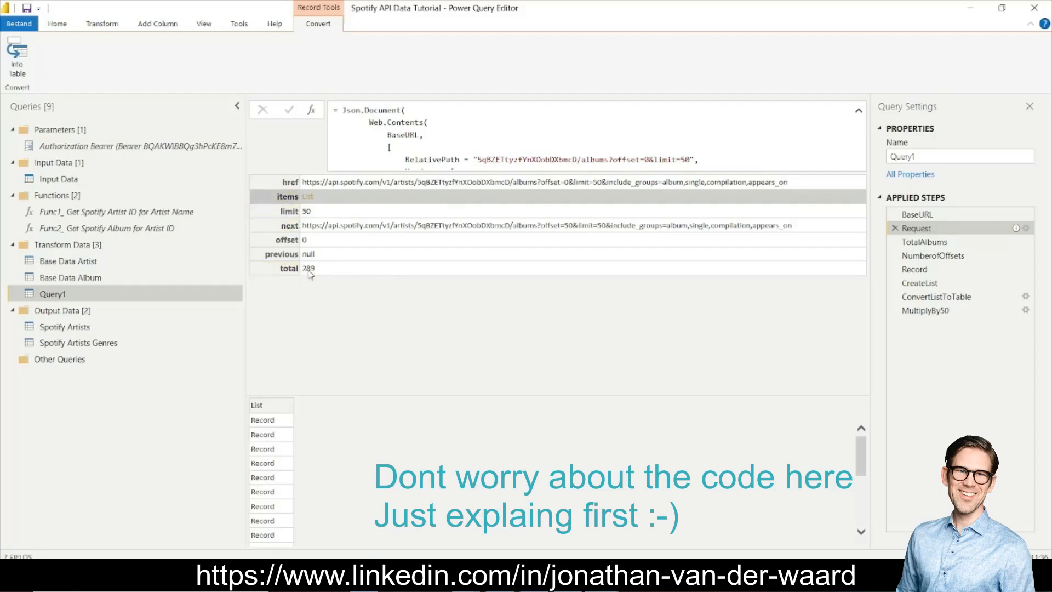
- Review Query1's steps from TotalAlbums through MultiplyBy50 to see how the album offsets are calculated
{"action": "left_click", "coordinate": [926, 242]}
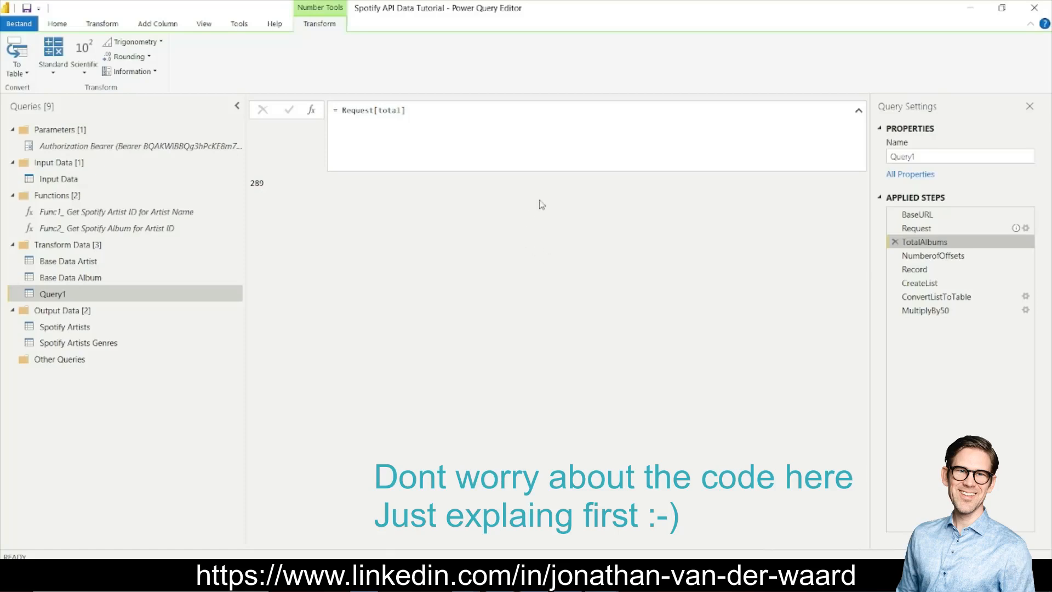
{"action": "left_click", "coordinate": [946, 262]}
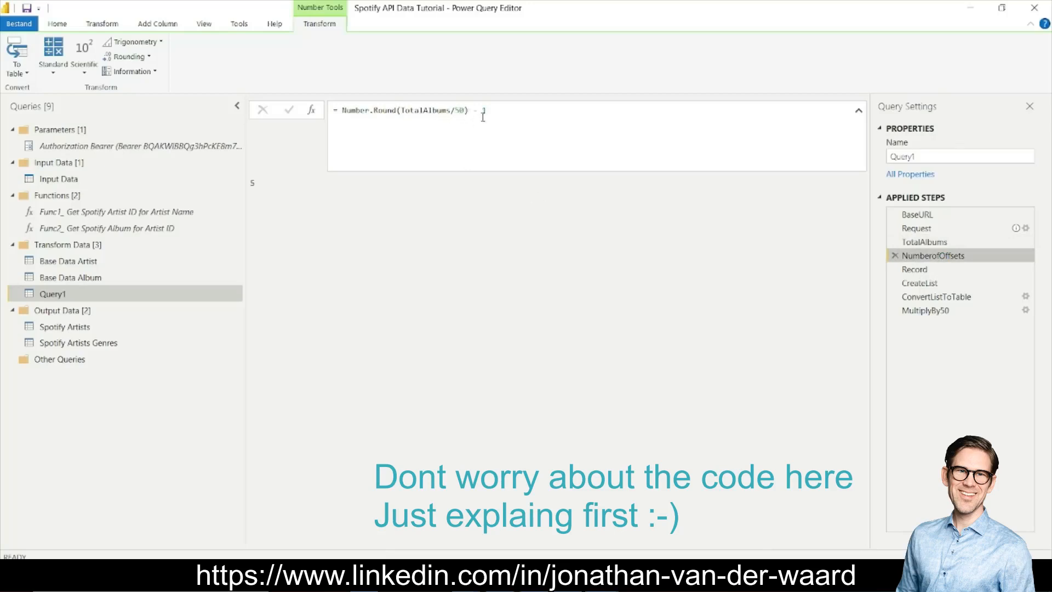
{"action": "left_click", "coordinate": [921, 271]}
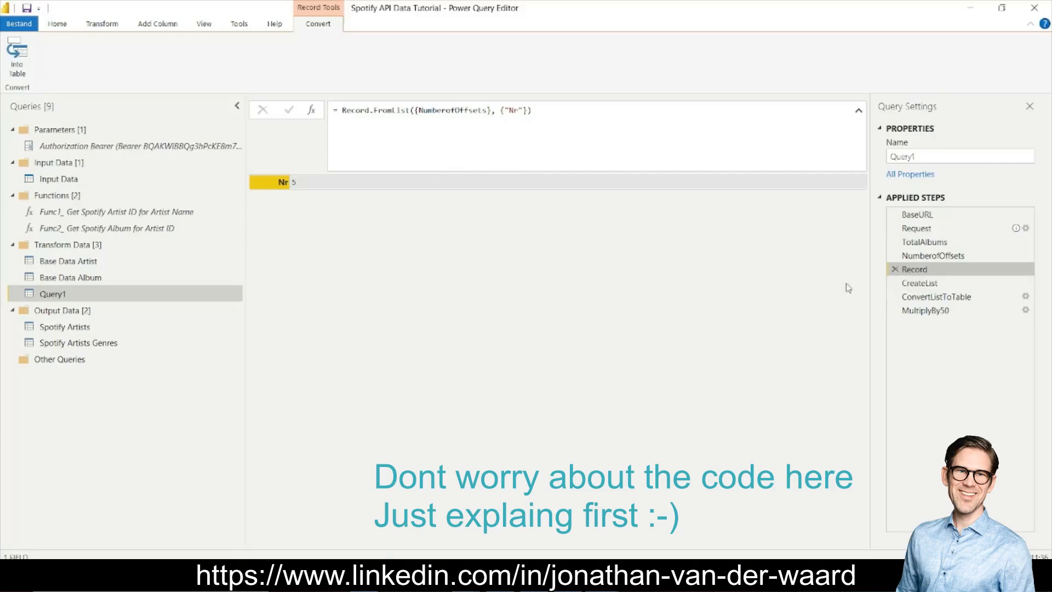
{"action": "left_click", "coordinate": [930, 285]}
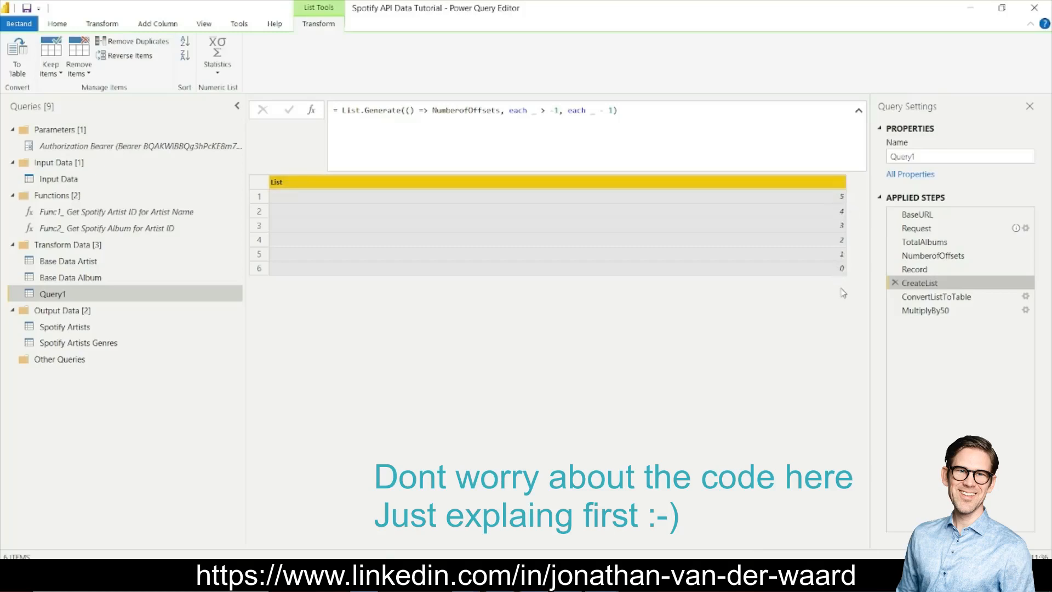
{"action": "left_click", "coordinate": [923, 299]}
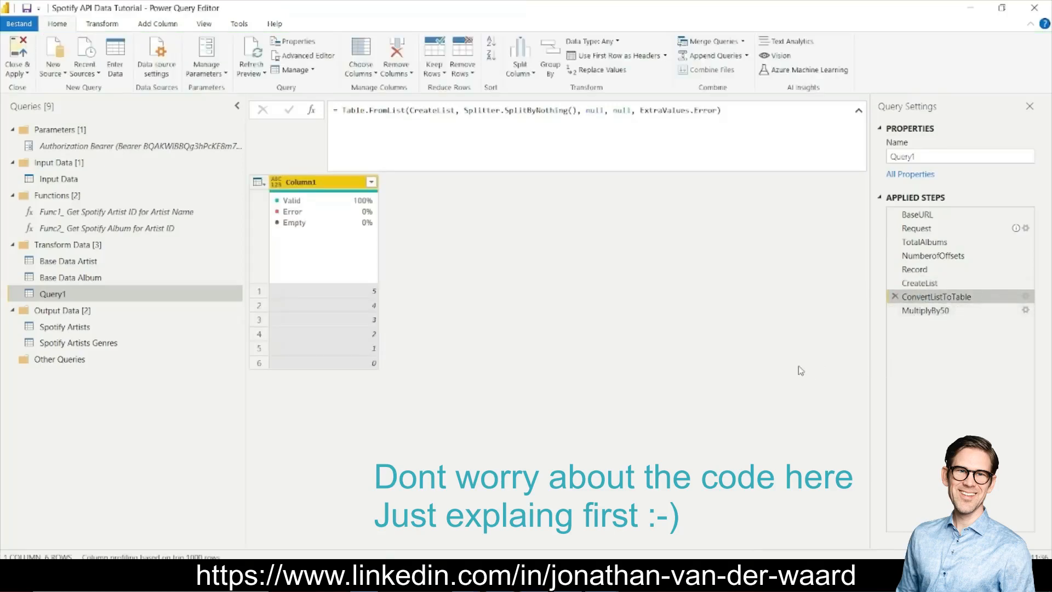
{"action": "left_click", "coordinate": [939, 312]}
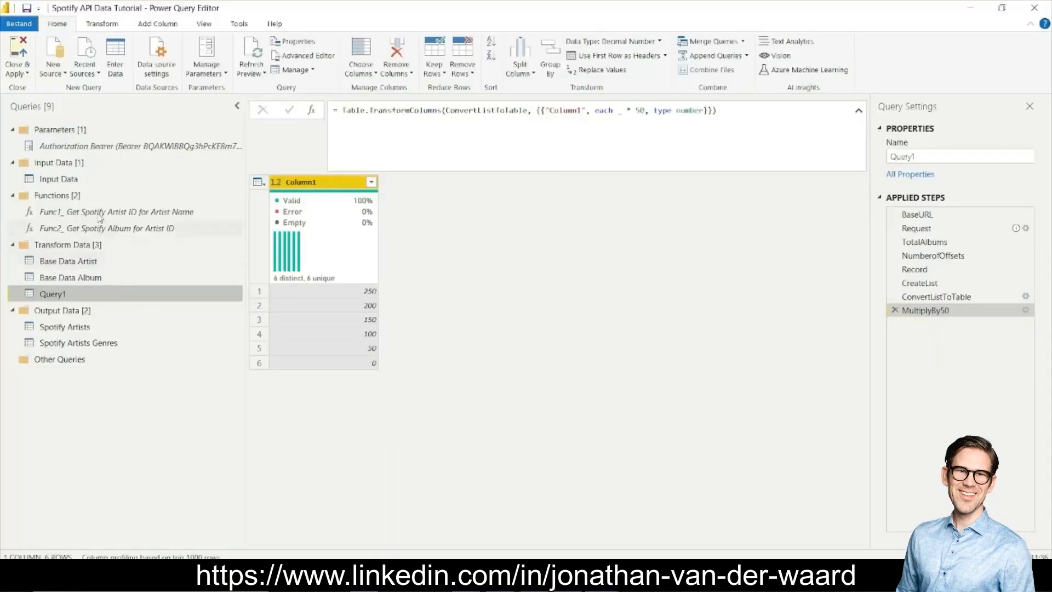
- Create a blank query in the Functions group and replace its code with the ArtistID function that returns album offsets through MultiplyBy50
{"action": "right_click", "coordinate": [74, 197]}
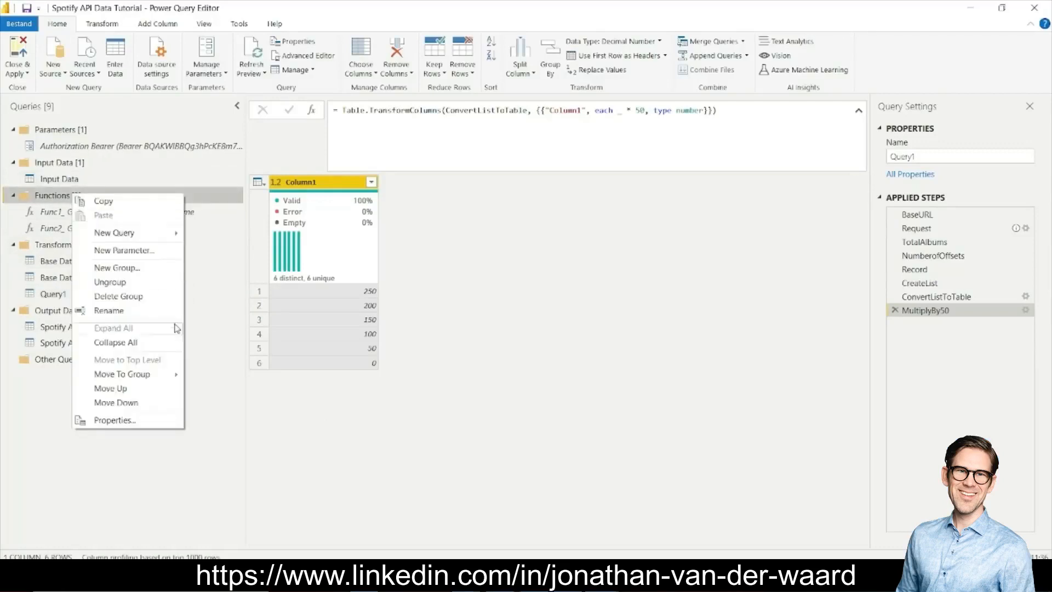
{"action": "mouse_move", "coordinate": [147, 234]}
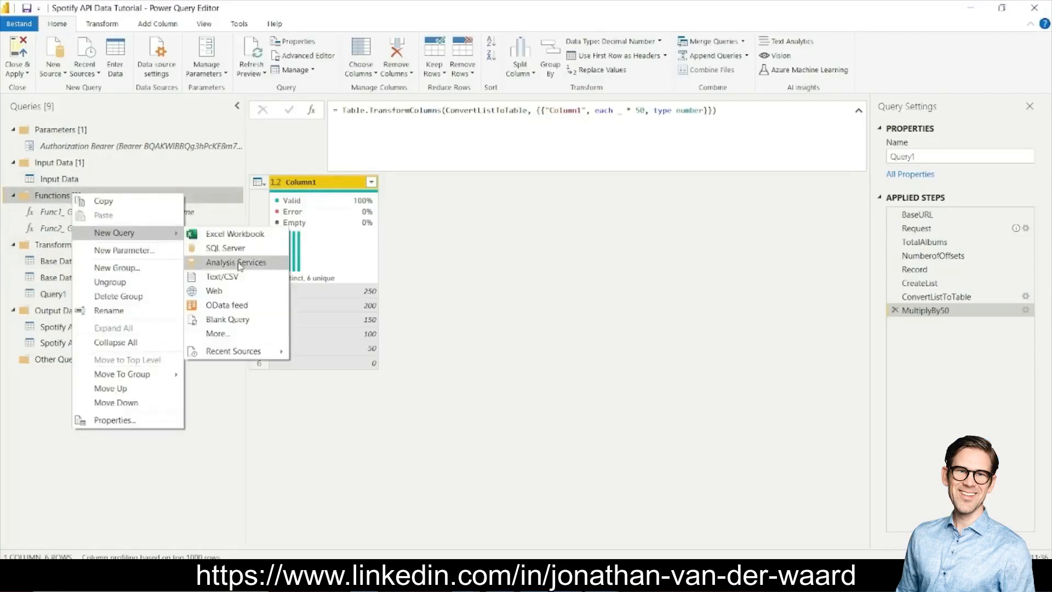
{"action": "left_click", "coordinate": [268, 321]}
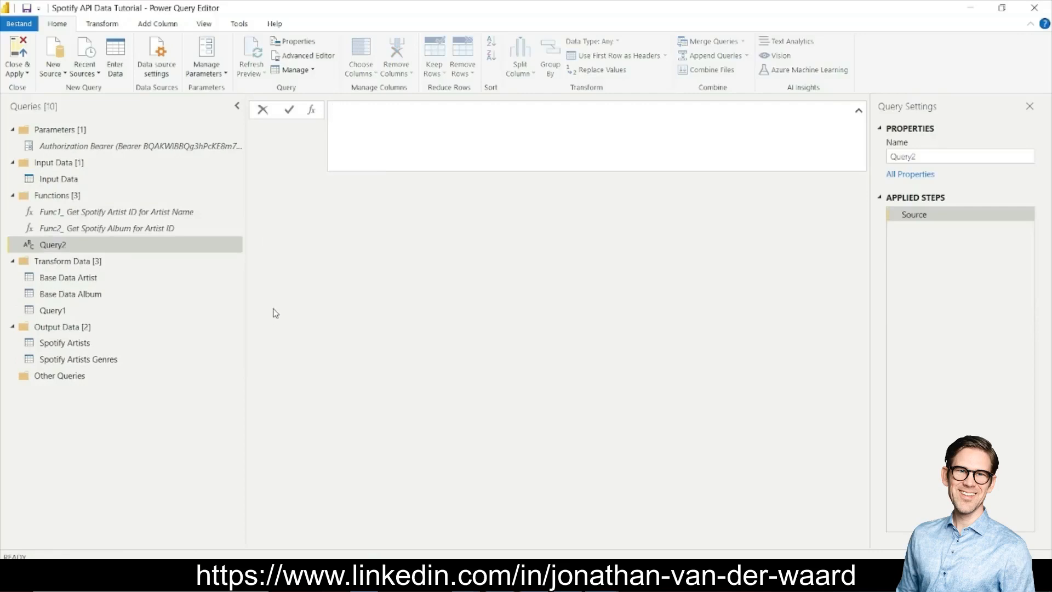
{"action": "left_click", "coordinate": [298, 55]}
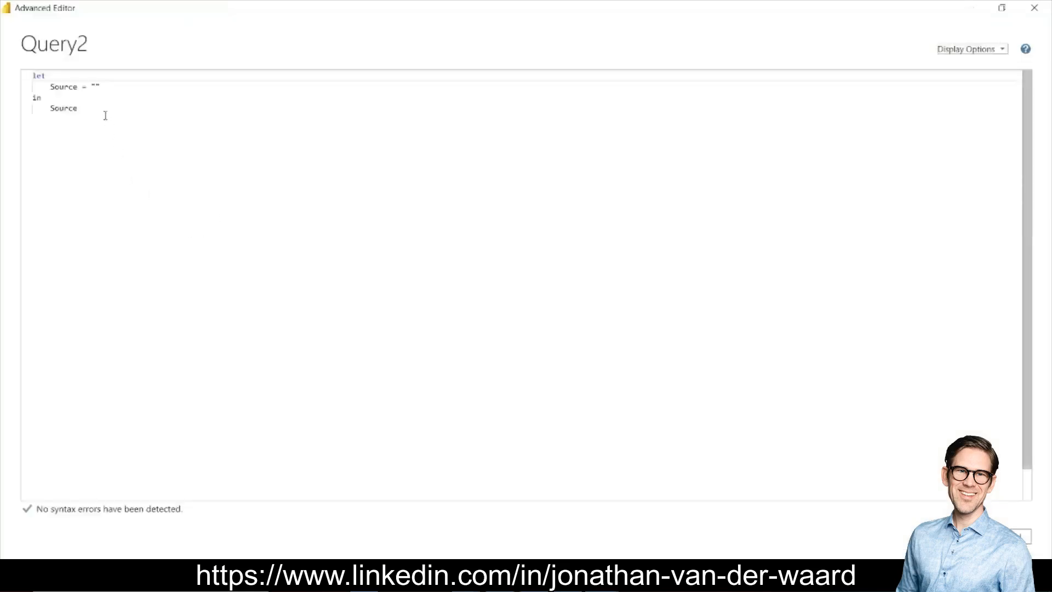
{"action": "left_click_drag", "start_coordinate": [103, 114], "coordinate": [31, 71]}
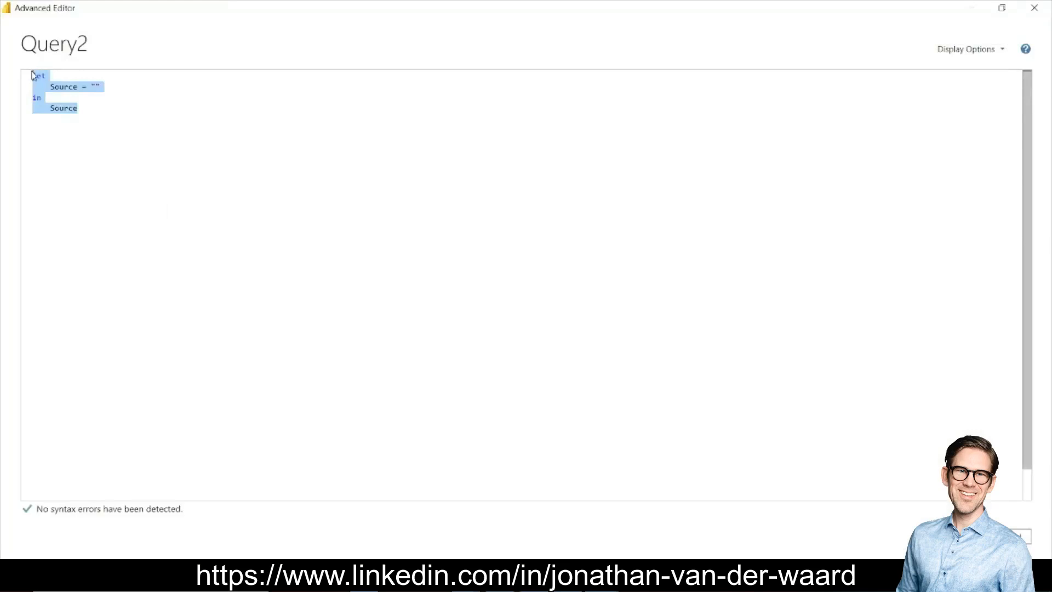
{"action": "key", "text": "ctrl+v"}
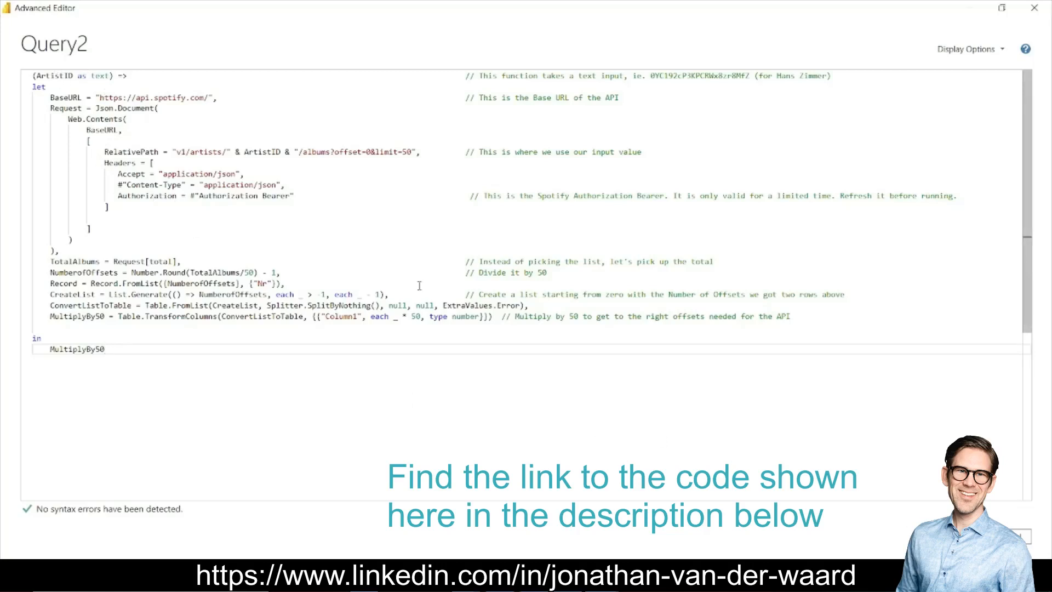
{"action": "left_click", "coordinate": [959, 536]}
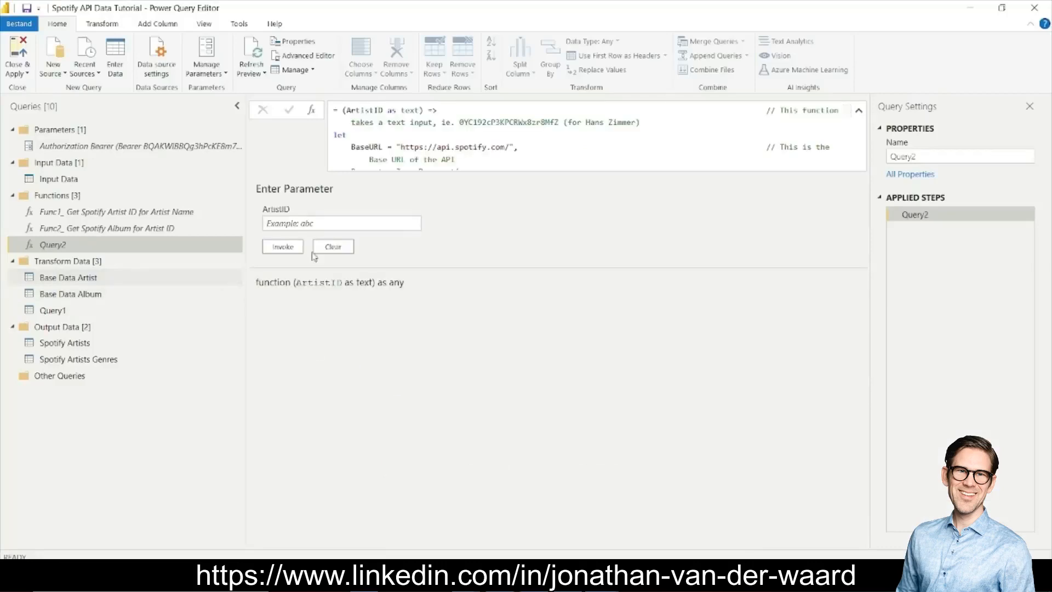
- Rename the new function Query2 as Func3_ Get Spotify Album Offset
{"action": "key", "text": "F2"}
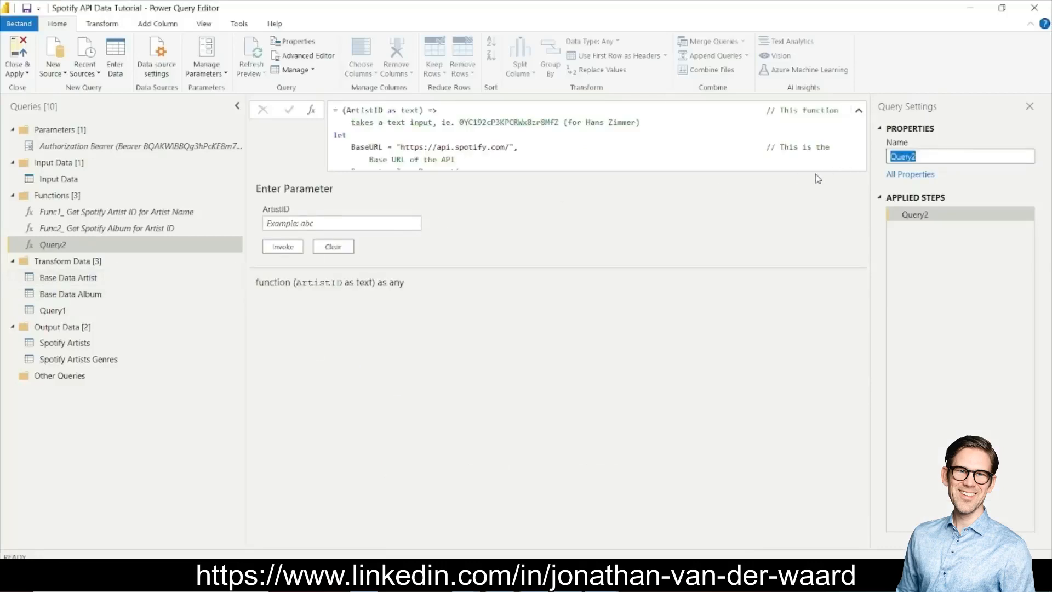
{"action": "type", "text": "Func3_ Get Spotify Album "}
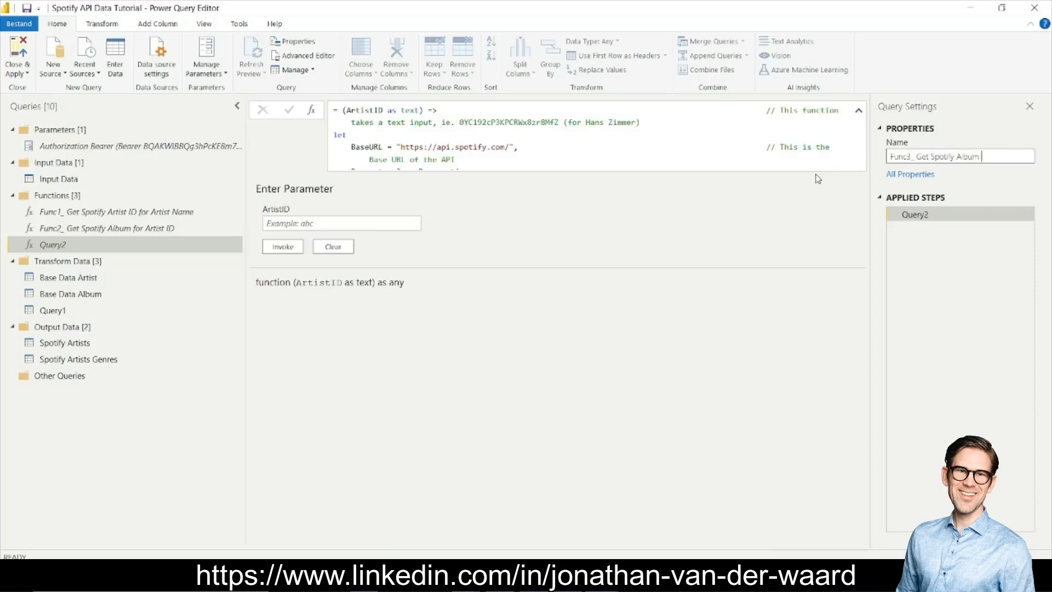
{"action": "type", "text": "Offset"}
{"action": "key", "text": "Return"}
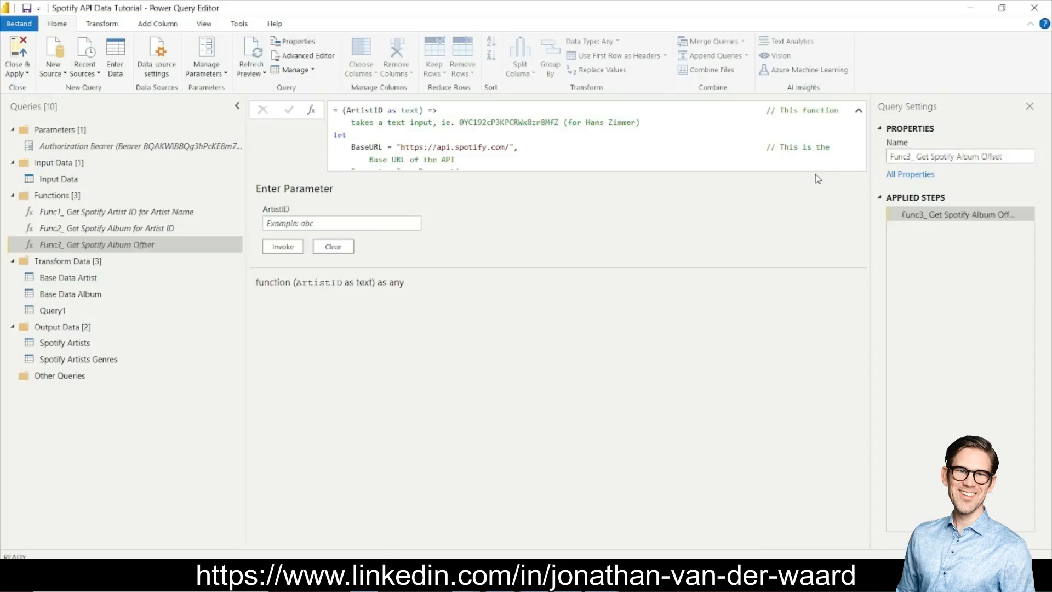
- In Base Data Album, delete the applied steps from Invoked Custom Function until the end
{"action": "left_click", "coordinate": [99, 299]}
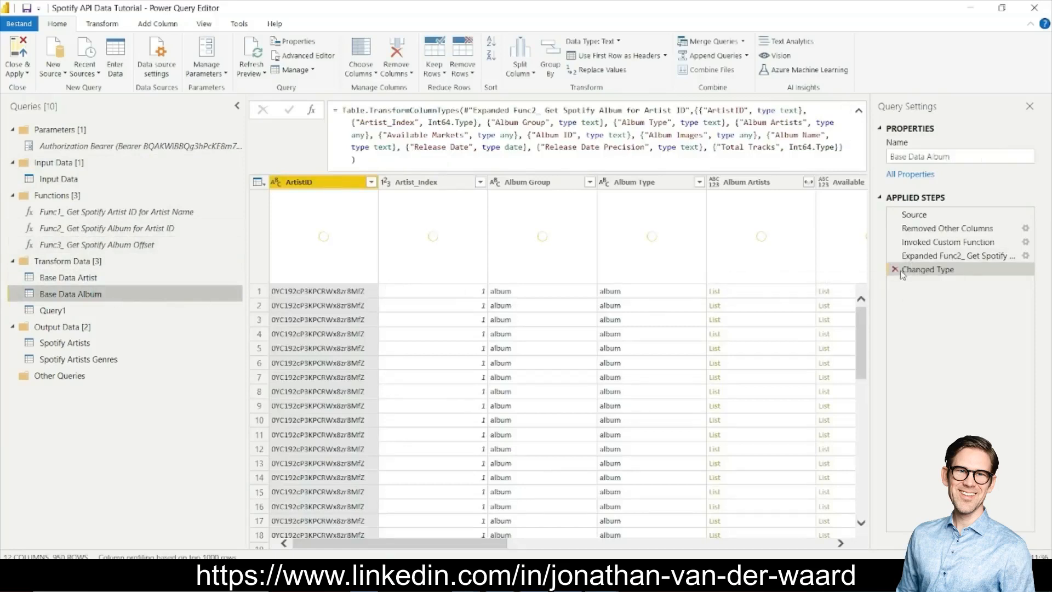
{"action": "right_click", "coordinate": [937, 244]}
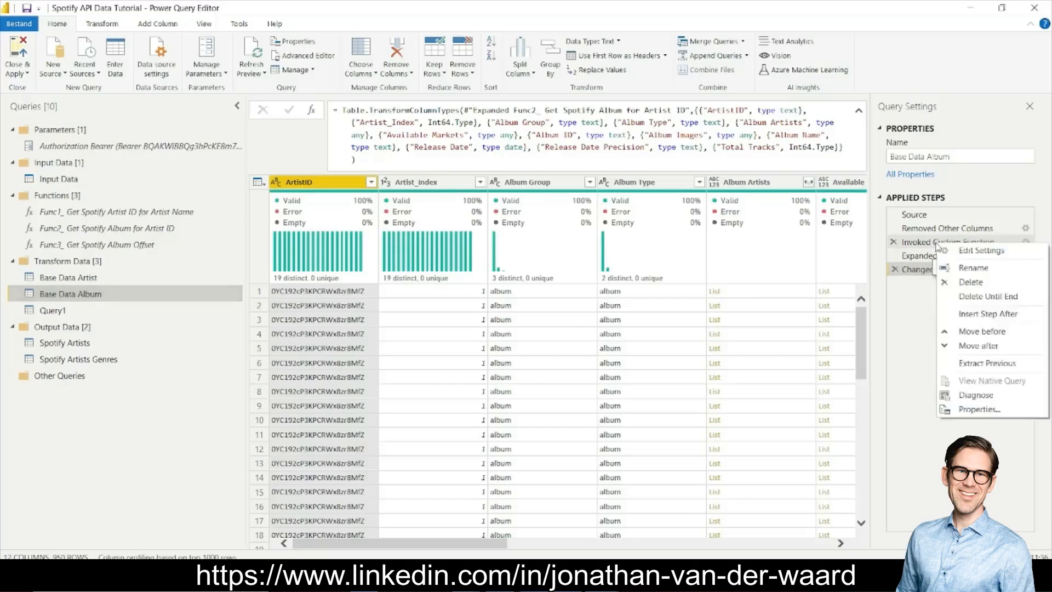
{"action": "left_click", "coordinate": [969, 298]}
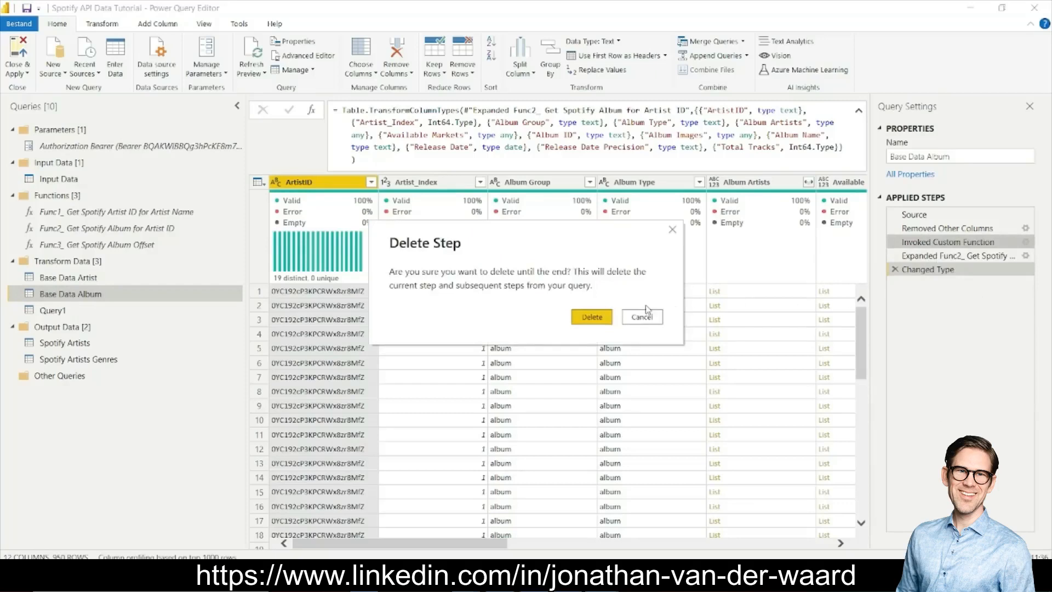
{"action": "left_click", "coordinate": [592, 318]}
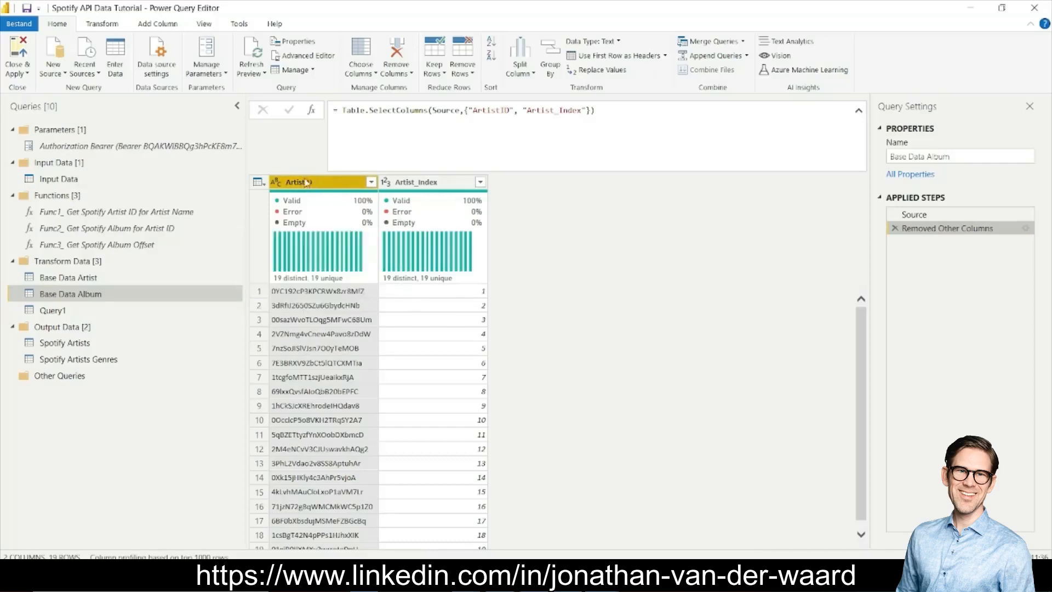
- Invoke Func3_ Get Spotify Album Offset on the ArtistID column and expand the resulting tables' Column1 without the original name as prefix
{"action": "left_click", "coordinate": [169, 25]}
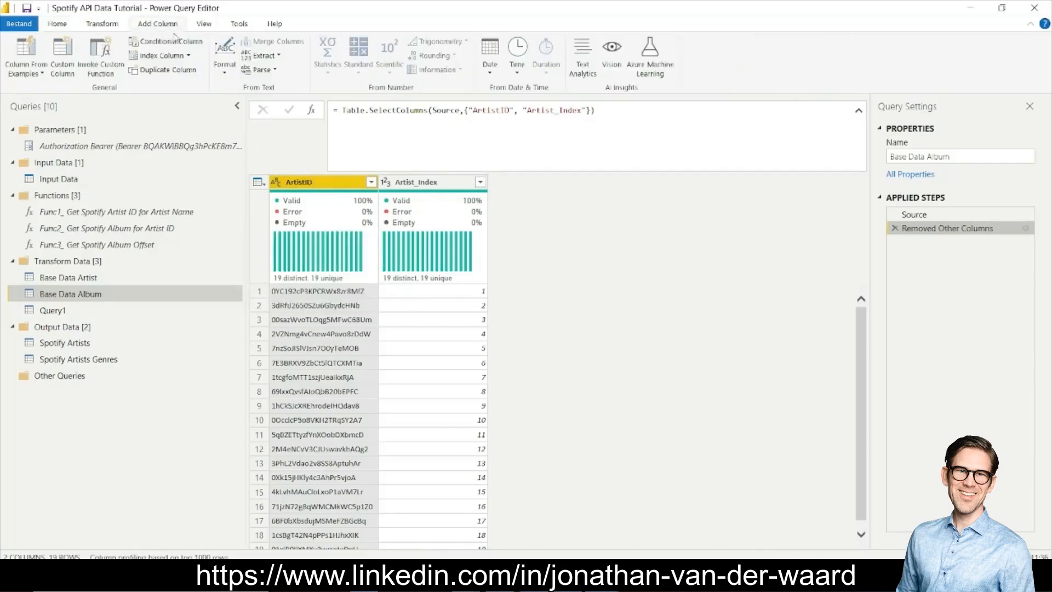
{"action": "left_click", "coordinate": [100, 59]}
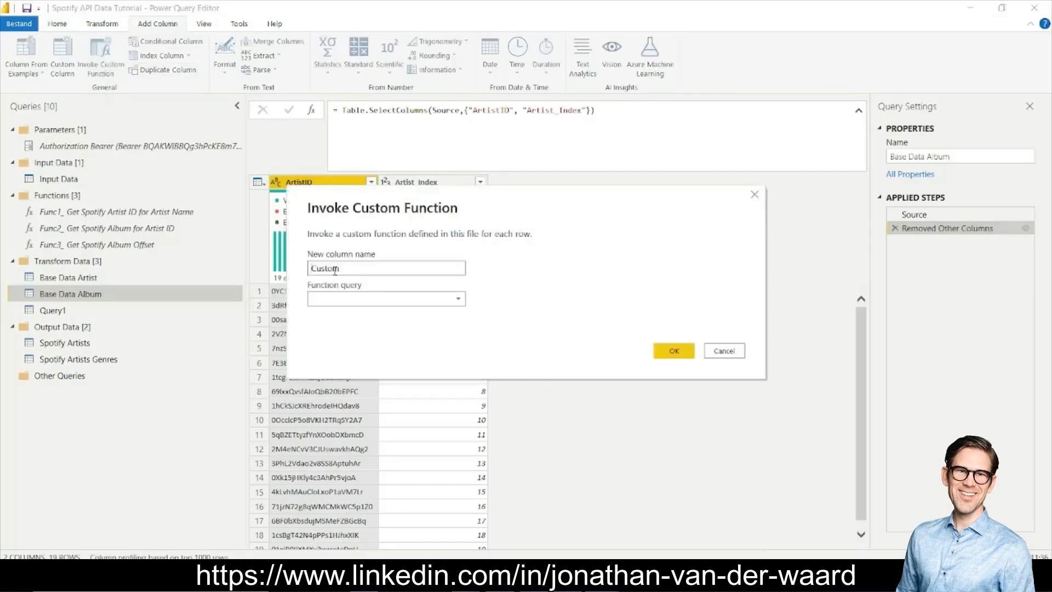
{"action": "left_click", "coordinate": [378, 299]}
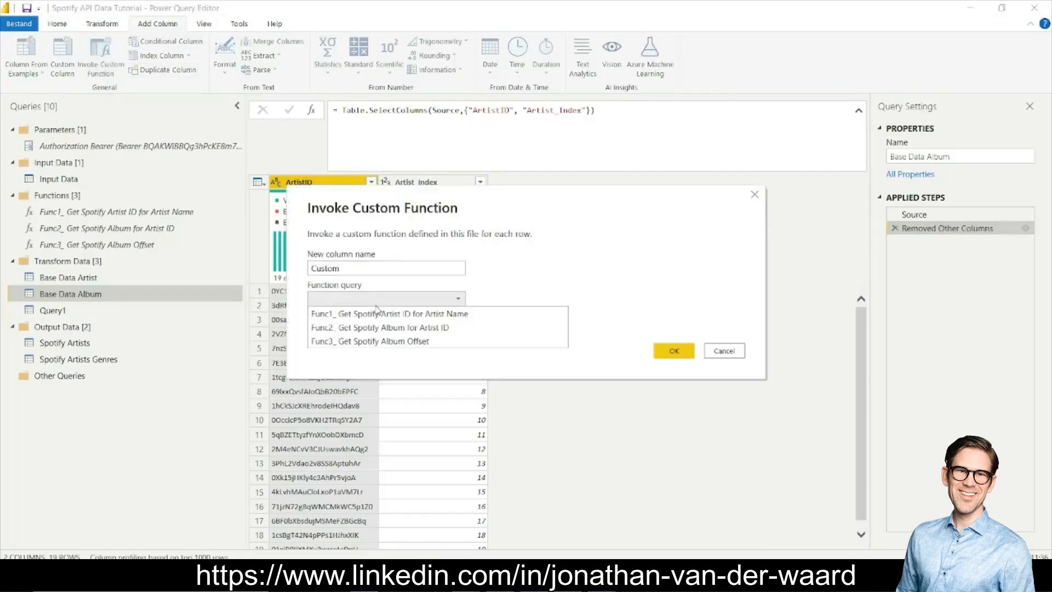
{"action": "left_click", "coordinate": [421, 342]}
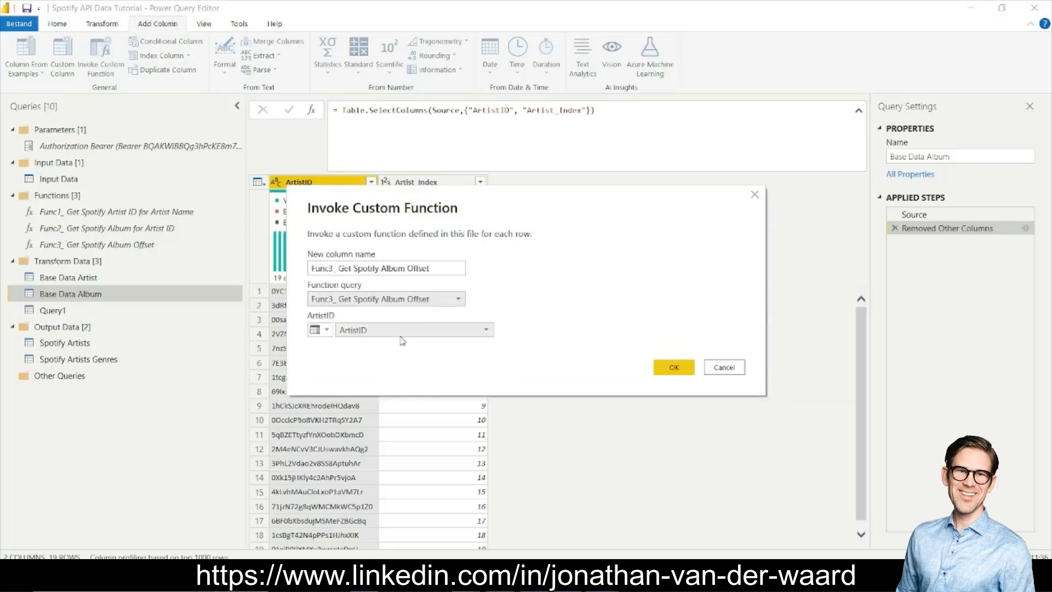
{"action": "left_click", "coordinate": [679, 368]}
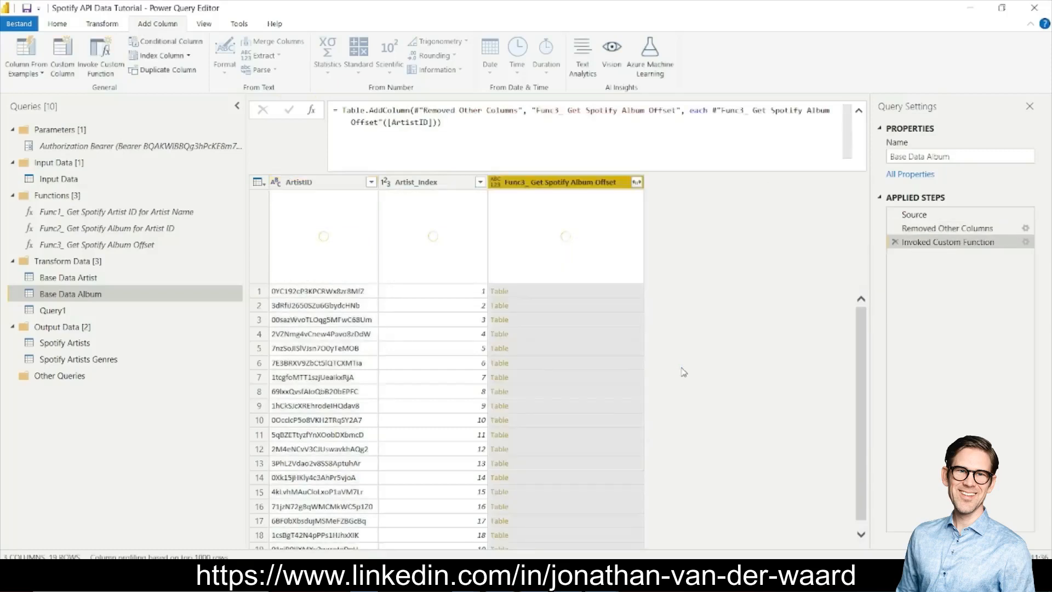
{"action": "left_click", "coordinate": [636, 183]}
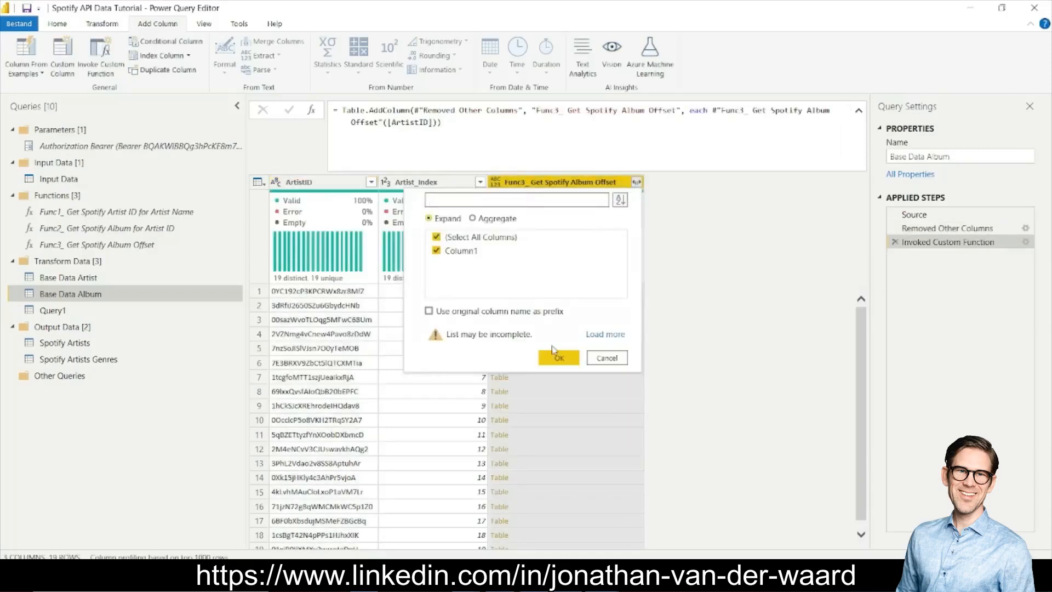
{"action": "left_click", "coordinate": [565, 361]}
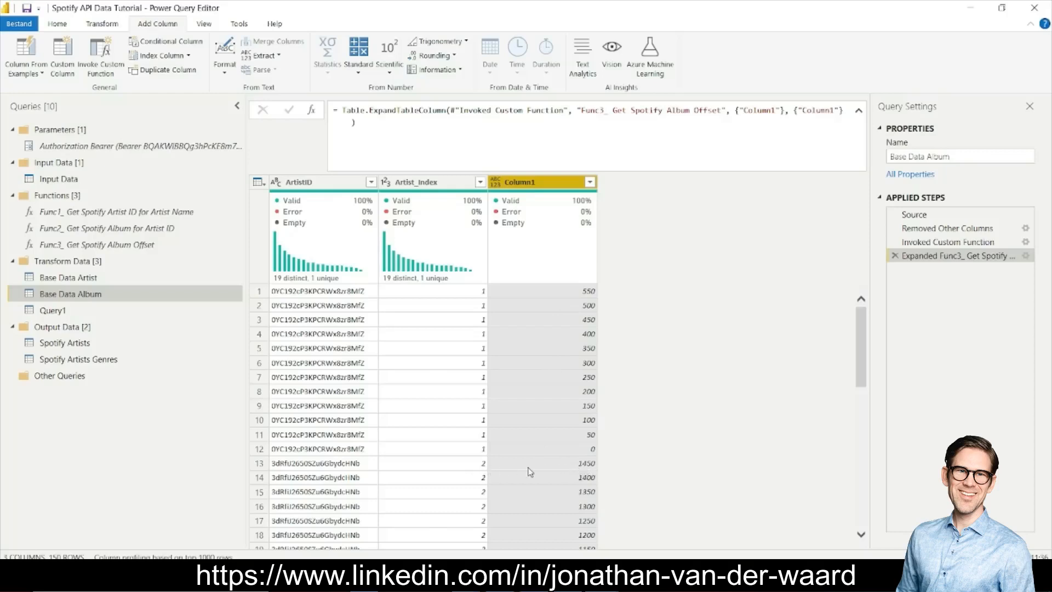
- Rename the expanded Column1 to Offset and set its data type to Text
{"action": "double_click", "coordinate": [518, 184]}
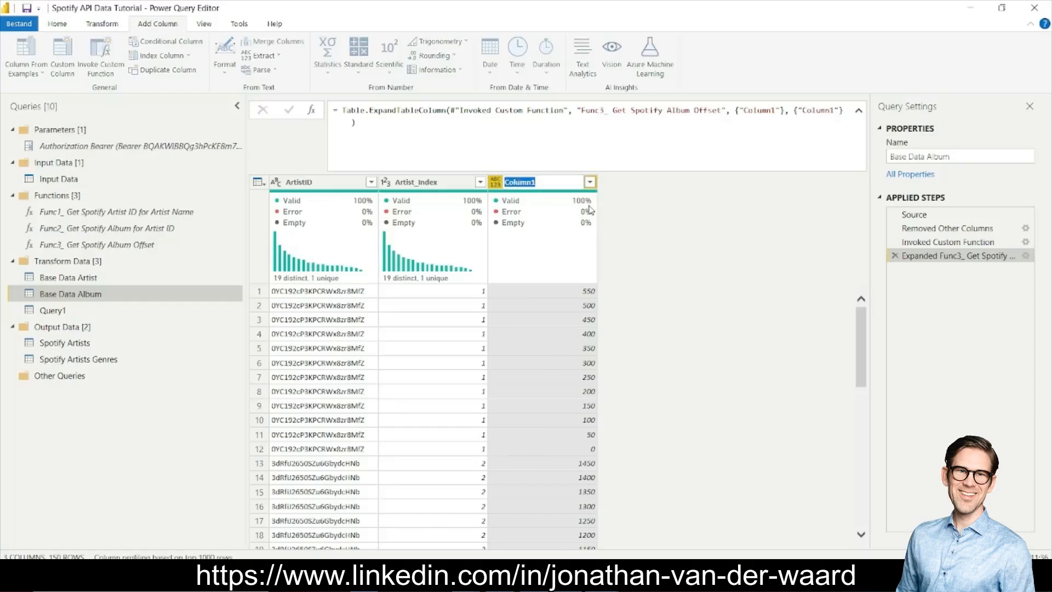
{"action": "type", "text": "Offset"}
{"action": "key", "text": "Return"}
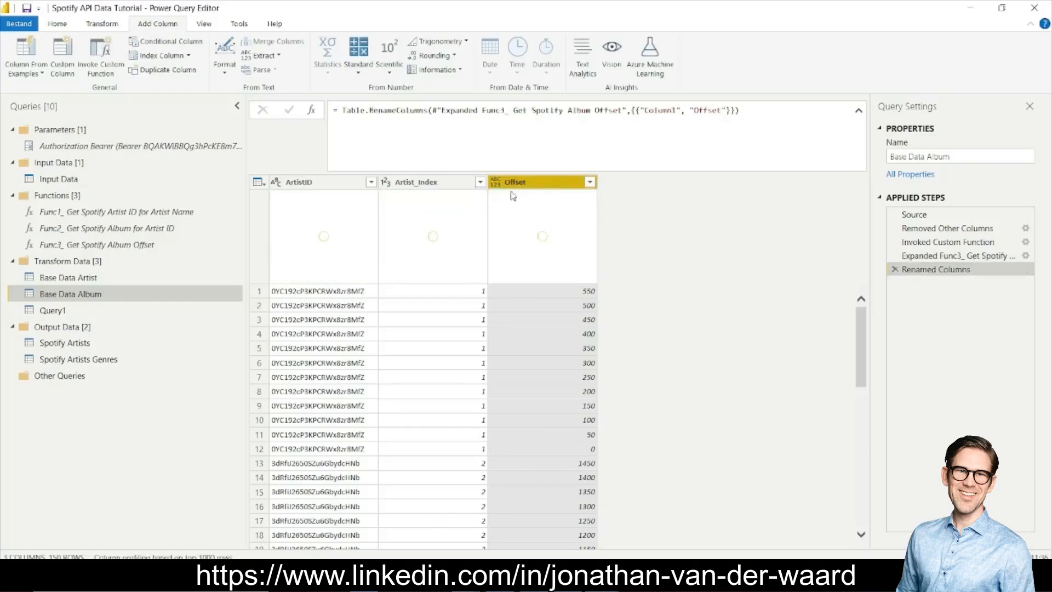
{"action": "left_click", "coordinate": [492, 181]}
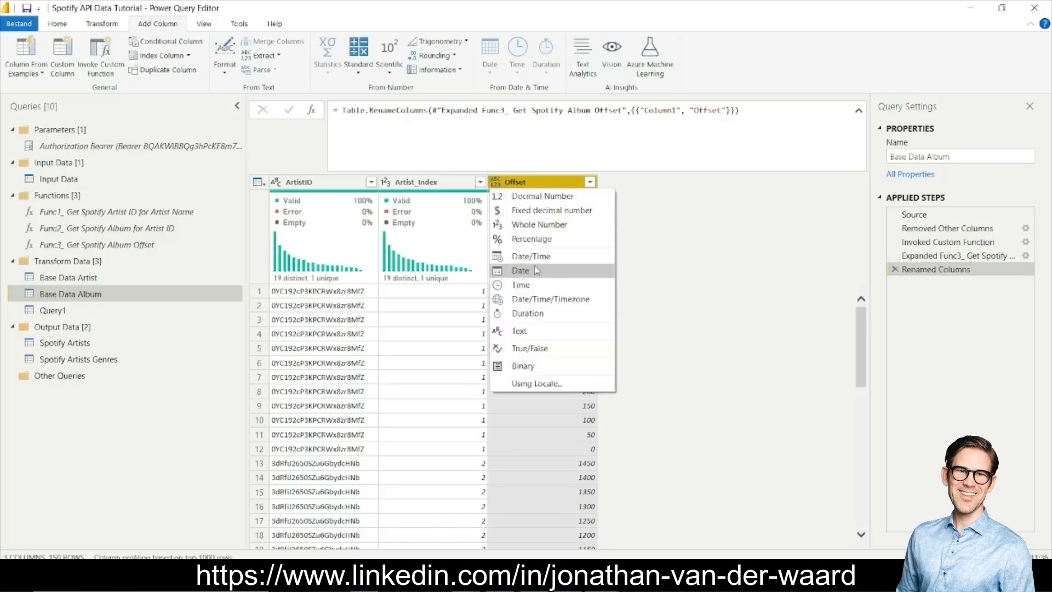
{"action": "left_click", "coordinate": [529, 330]}
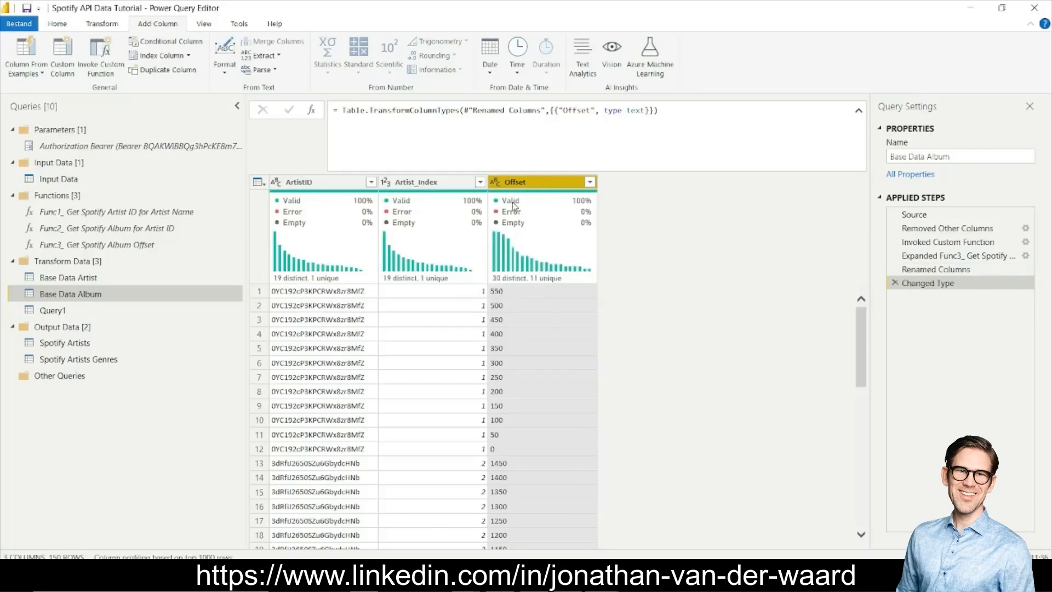
- Open the code of Func2_ Get Spotify Album for Artist ID and add a second parameter, Offset as text
{"action": "mouse_move", "coordinate": [516, 207]}
{"action": "mouse_move", "coordinate": [558, 251]}
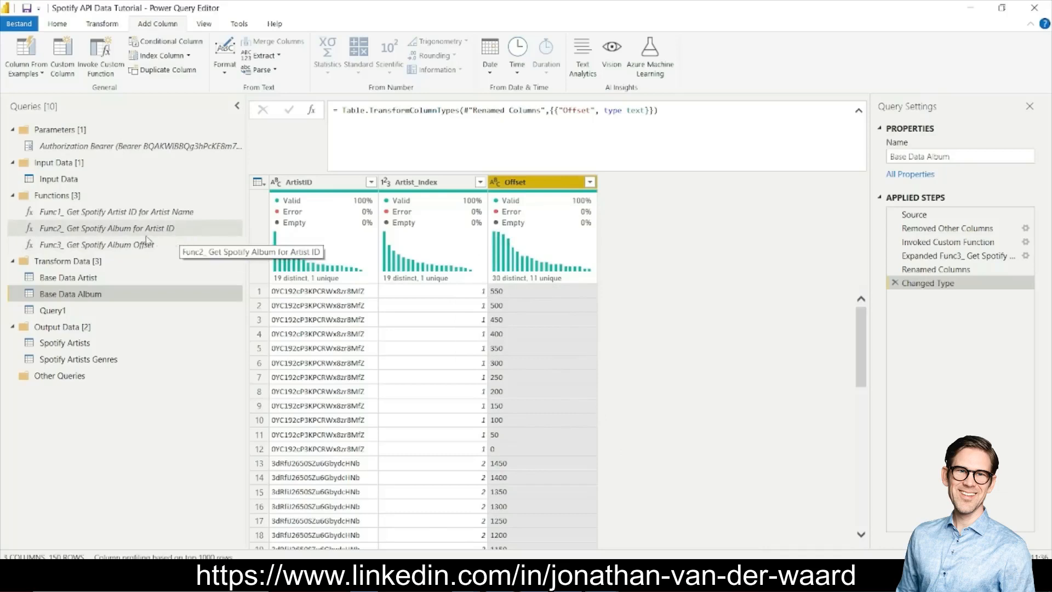
{"action": "left_click", "coordinate": [125, 234]}
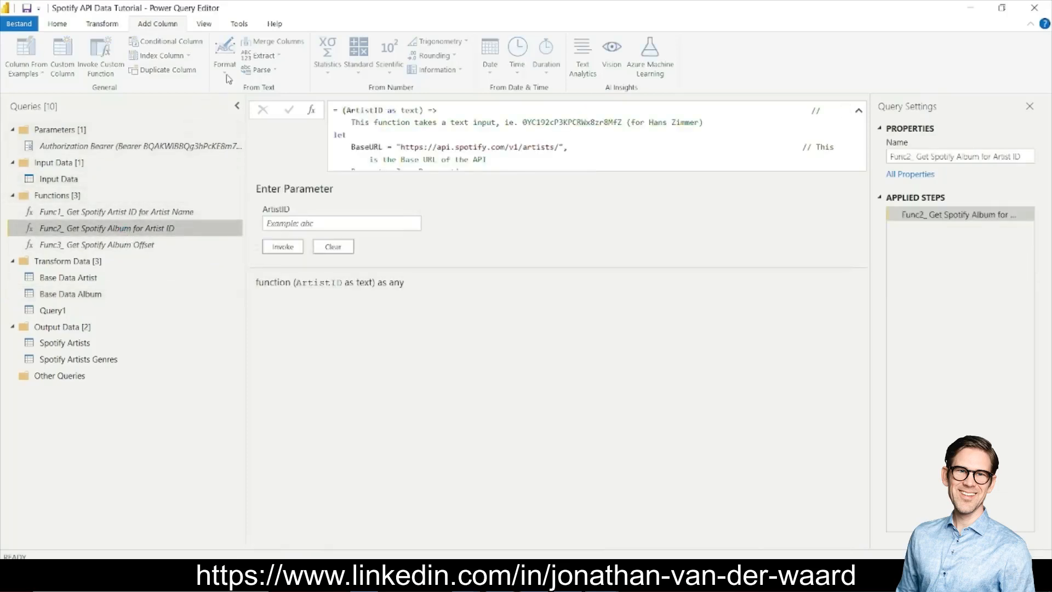
{"action": "left_click", "coordinate": [64, 26]}
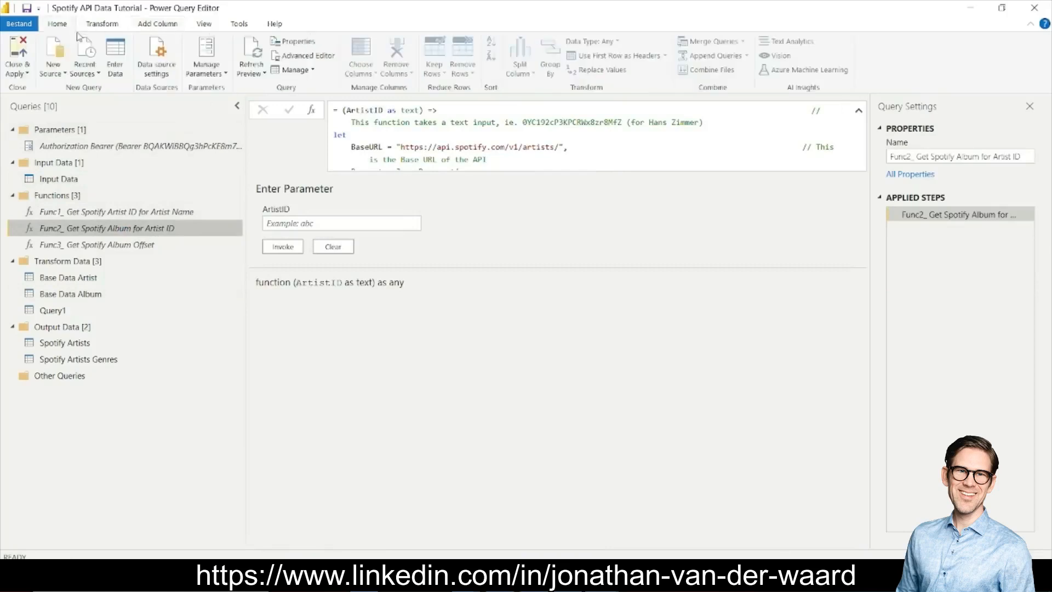
{"action": "left_click", "coordinate": [307, 57]}
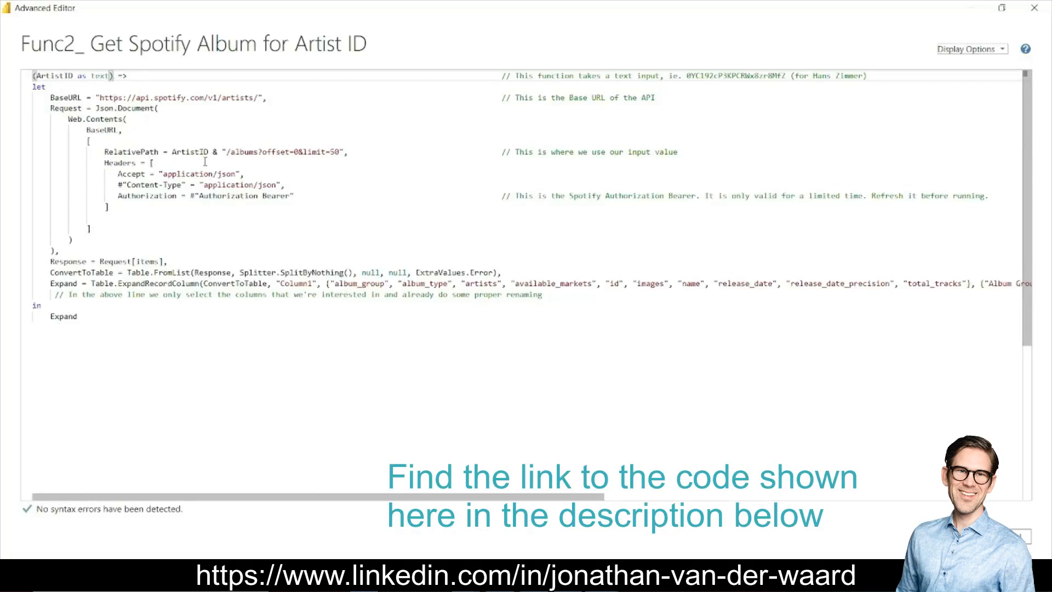
{"action": "left_click", "coordinate": [295, 152]}
{"action": "left_click", "coordinate": [111, 75]}
{"action": "type", "text": ", "}
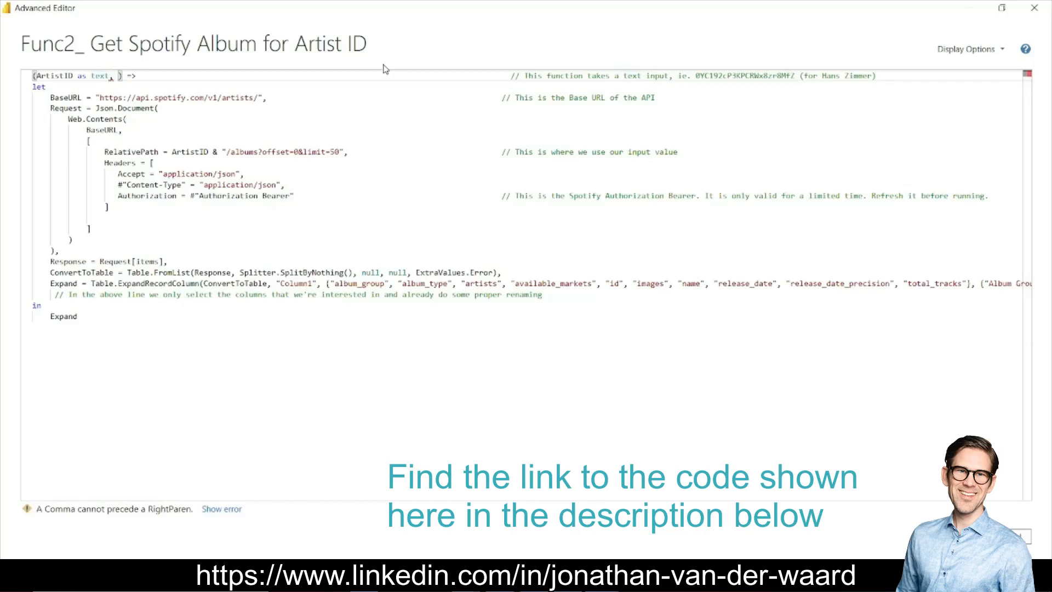
{"action": "type", "text": "Offset a"}
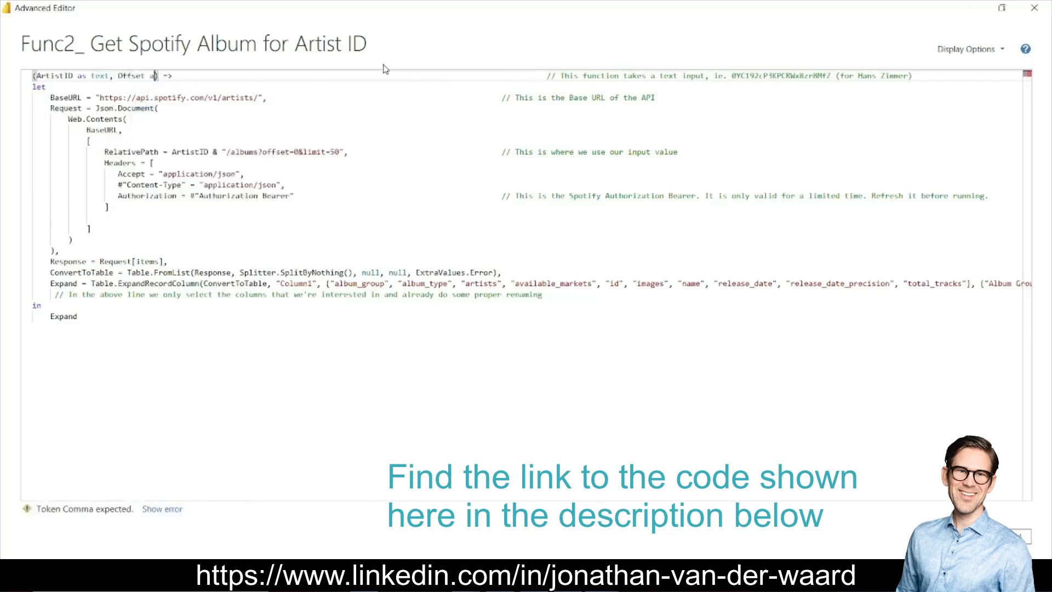
{"action": "type", "text": "s tex"}
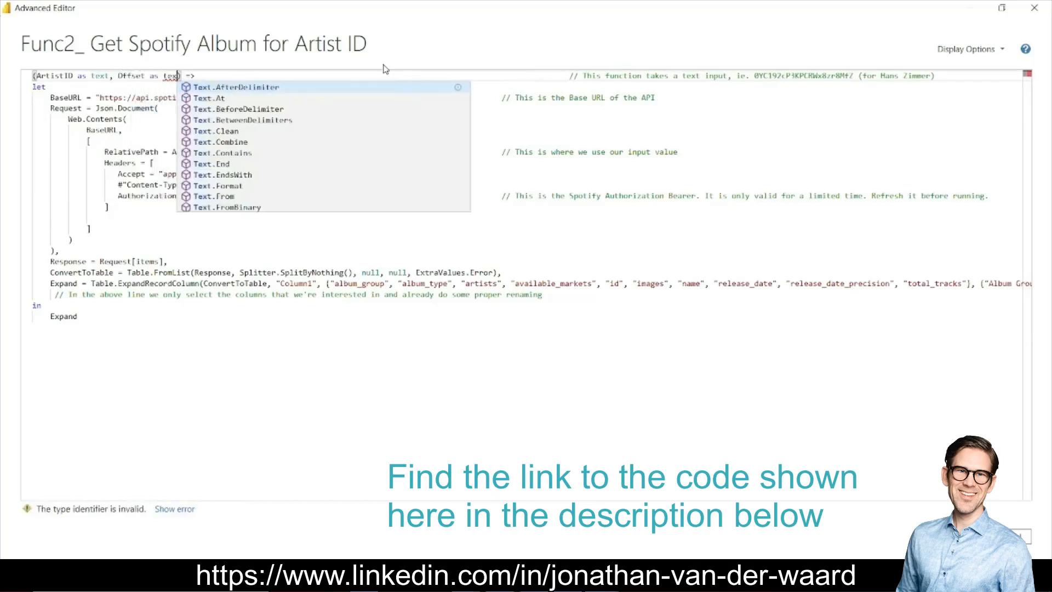
{"action": "type", "text": "t"}
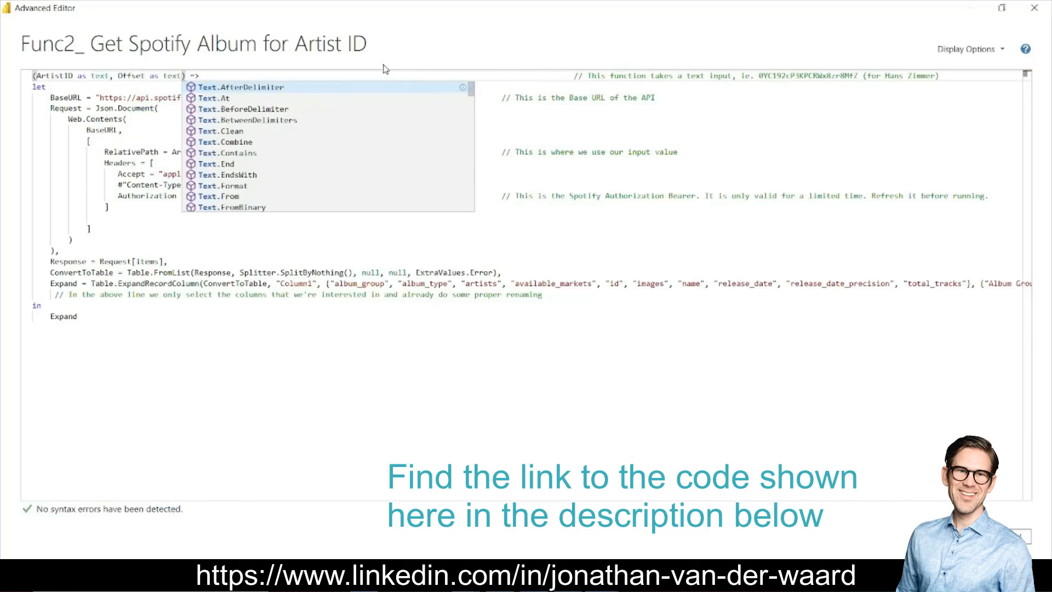
- Remove the extra spaces before the first line's comment so it aligns with the comments below
{"action": "left_click", "coordinate": [501, 77]}
{"action": "key", "text": "Delete"}
{"action": "key", "text": "Delete"}
{"action": "key", "text": "Delete"}
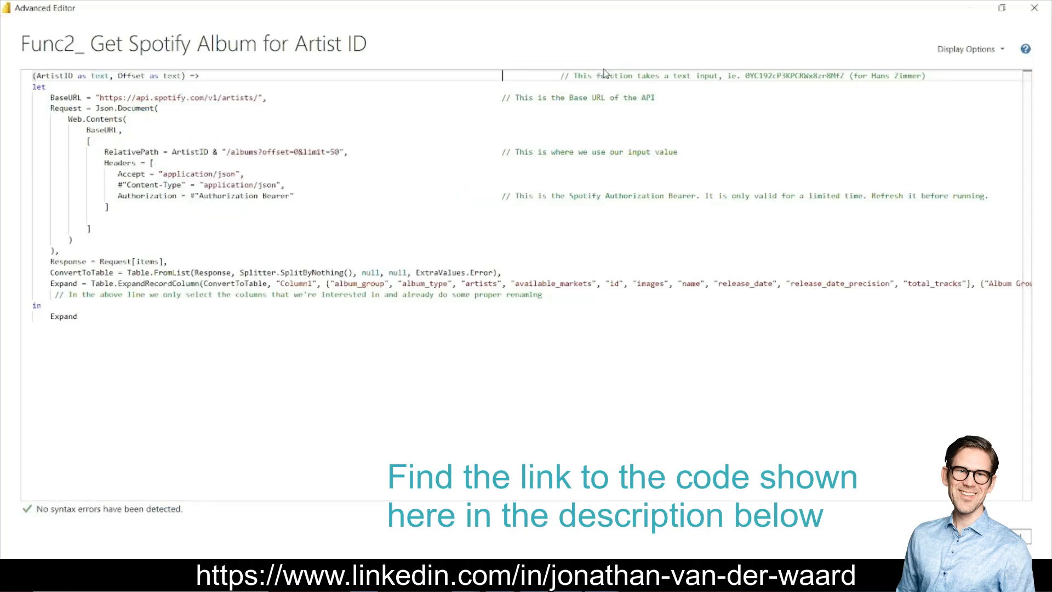
{"action": "key", "text": "ctrl+shift+Right"}
{"action": "key", "text": "ctrl+shift+Left"}
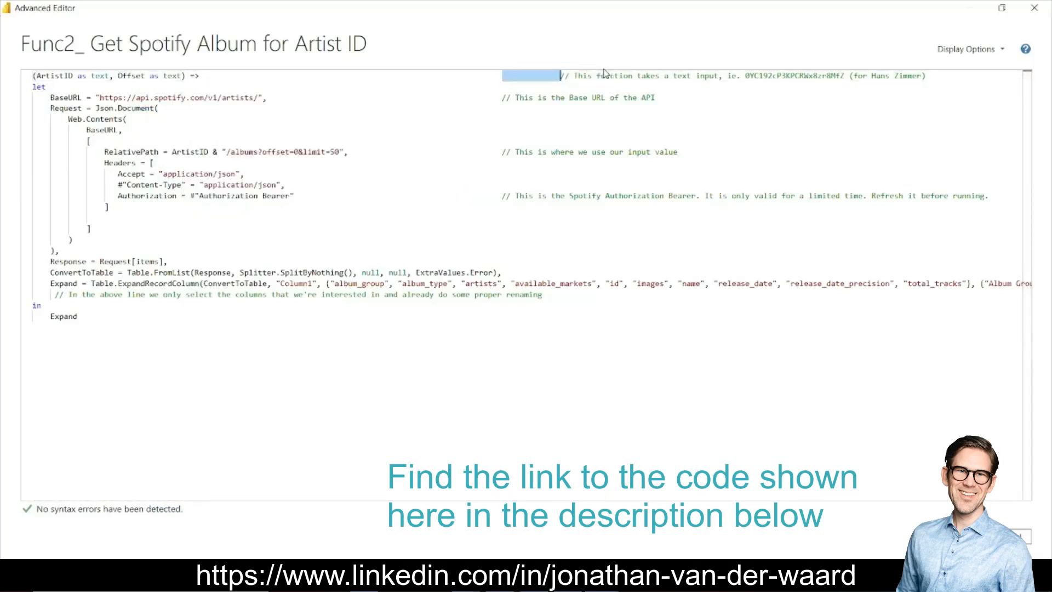
{"action": "key", "text": "Delete"}
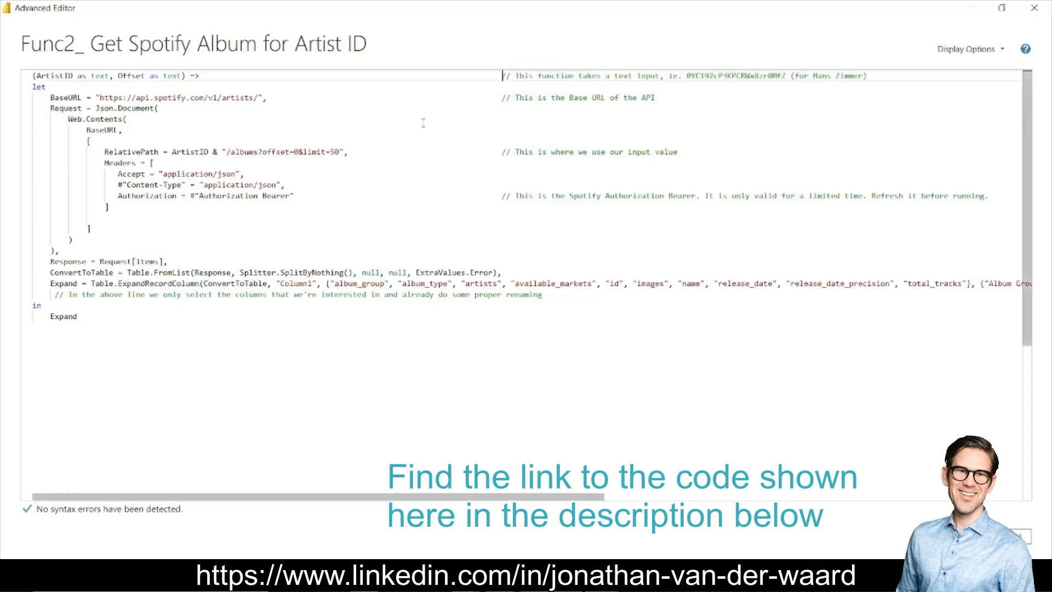
- In the RelativePath line, replace the fixed offset 0 with the Offset parameter, giving "/albums?offset=" & Offset & "&limit=50"
{"action": "left_click", "coordinate": [294, 155]}
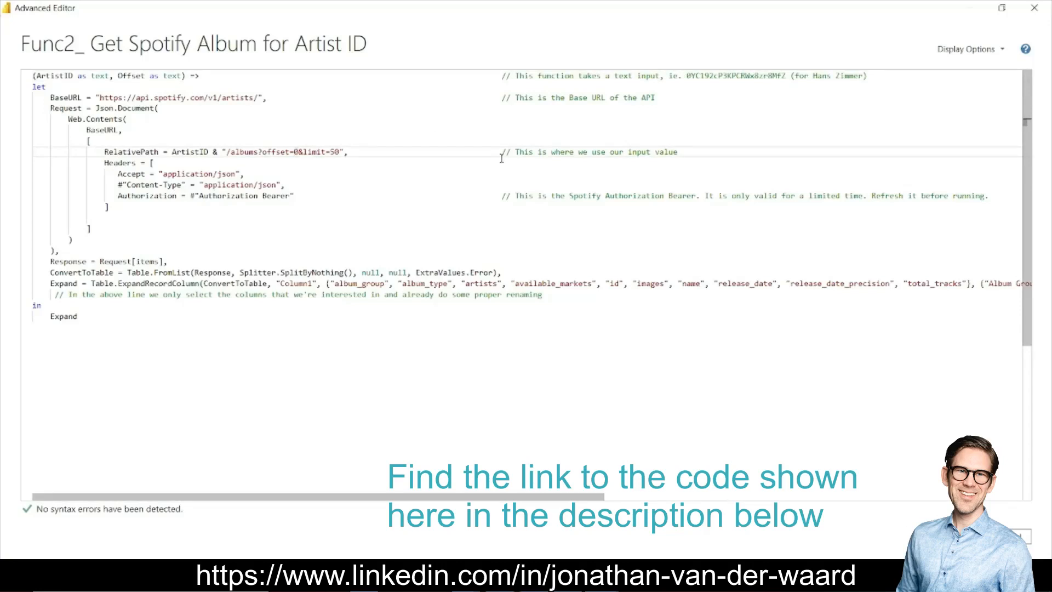
{"action": "type", "text": "\""}
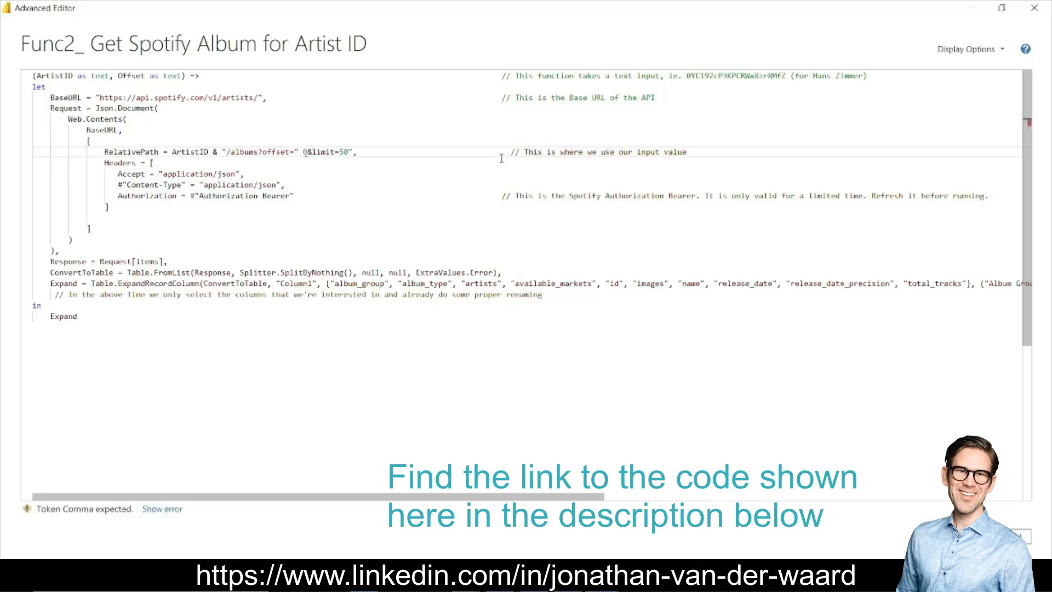
{"action": "type", "text": " & "}
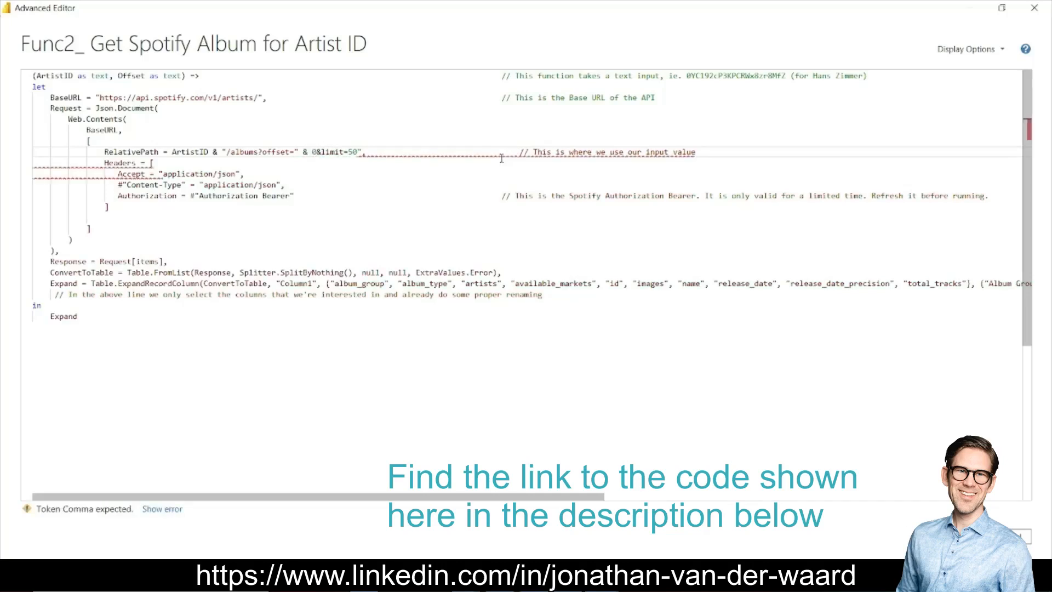
{"action": "type", "text": "&"}
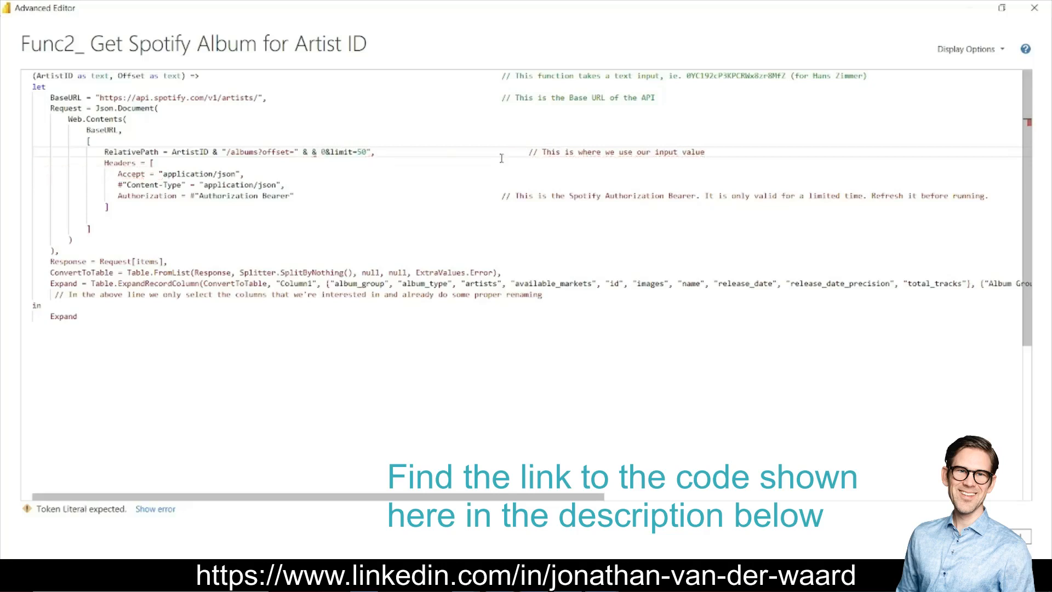
{"action": "key", "text": "Delete"}
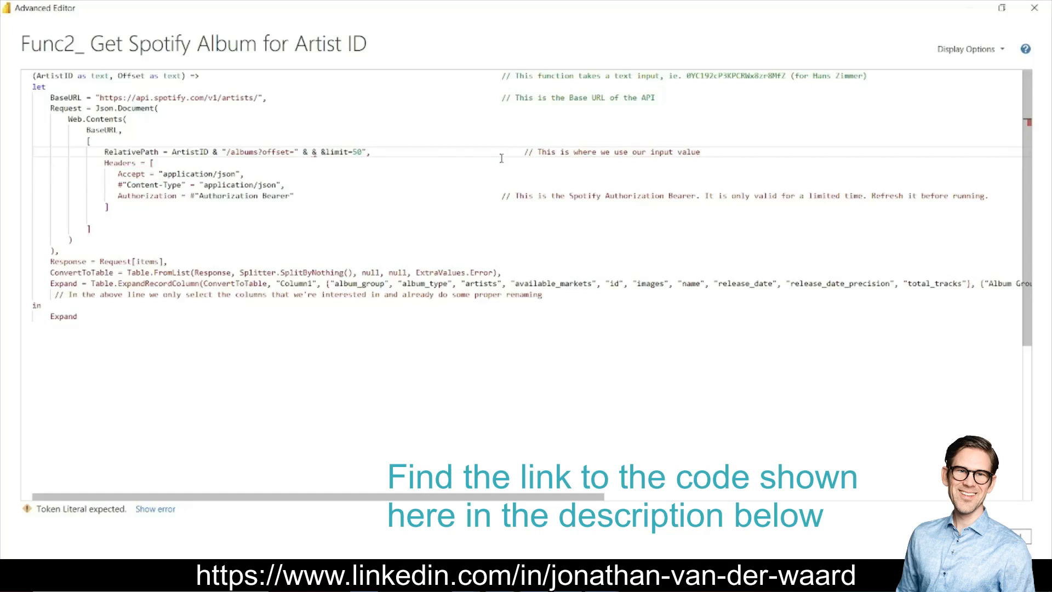
{"action": "type", "text": "\"\""}
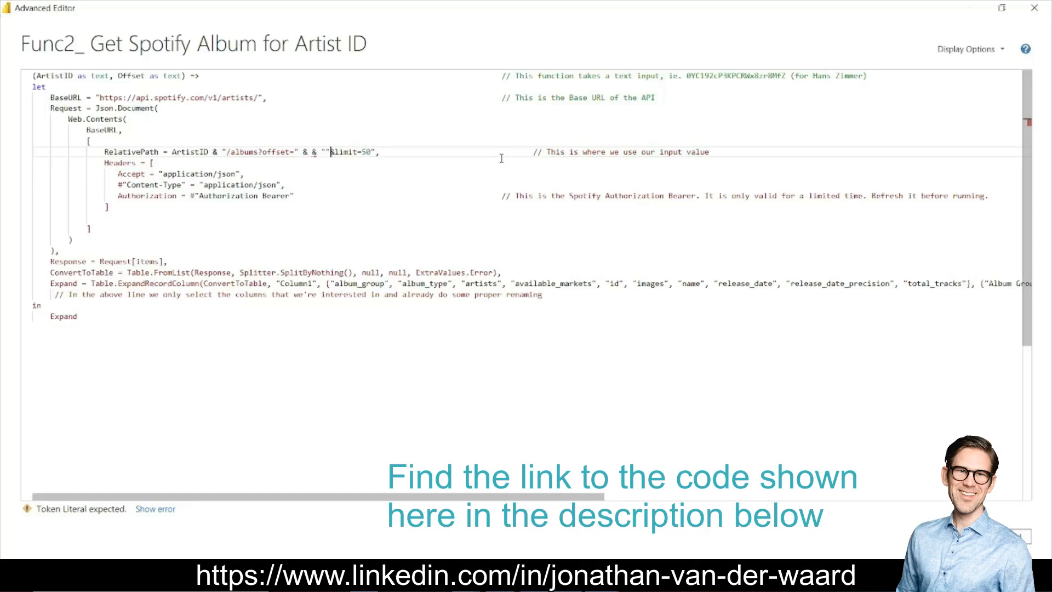
{"action": "key", "text": "BackSpace"}
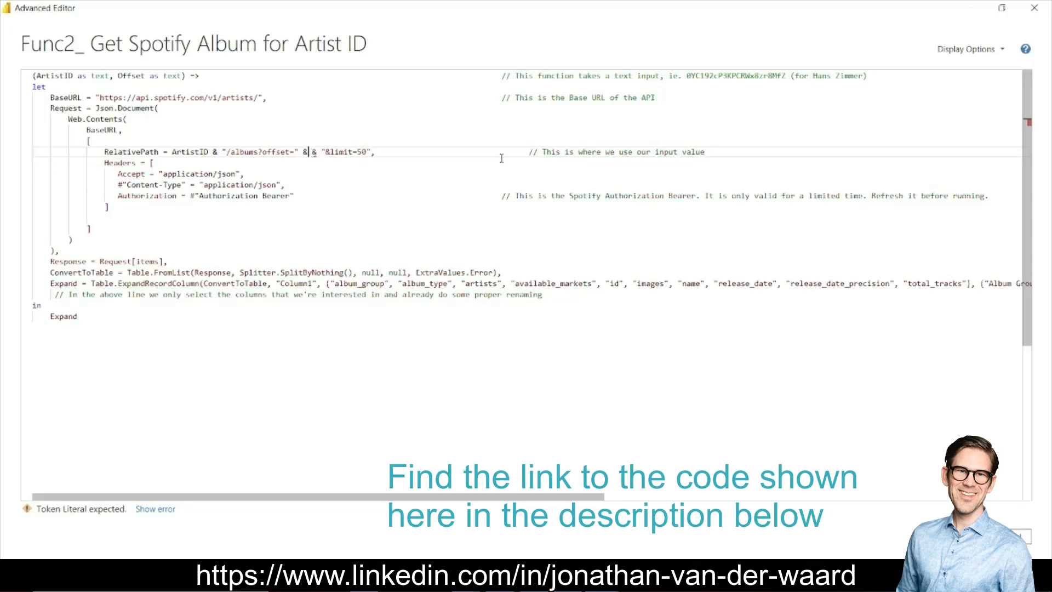
{"action": "double_click", "coordinate": [131, 76]}
{"action": "key", "text": "ctrl+c"}
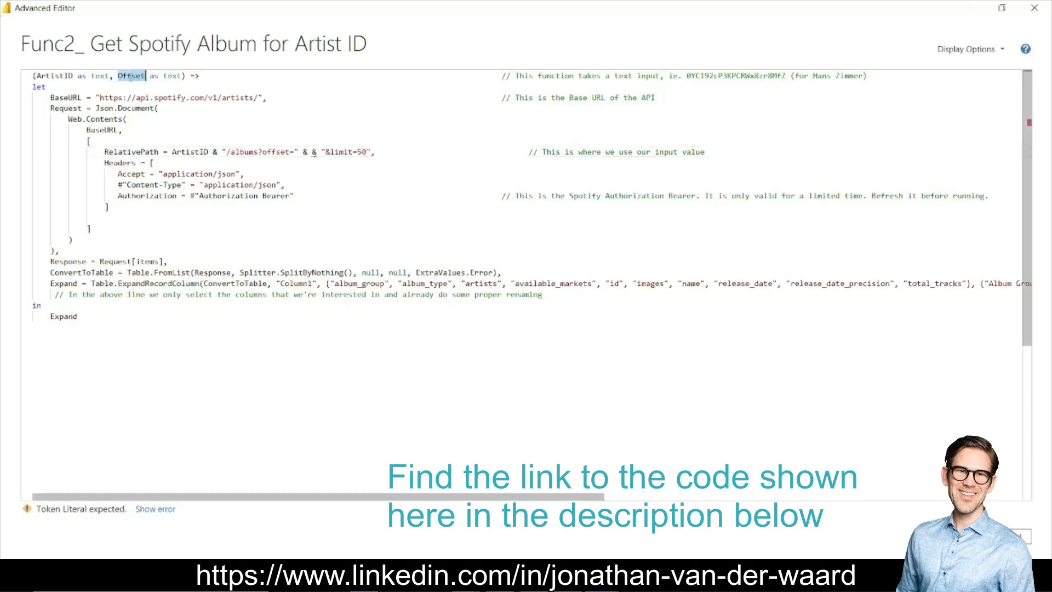
{"action": "left_click", "coordinate": [310, 151]}
{"action": "key", "text": "ctrl+v"}
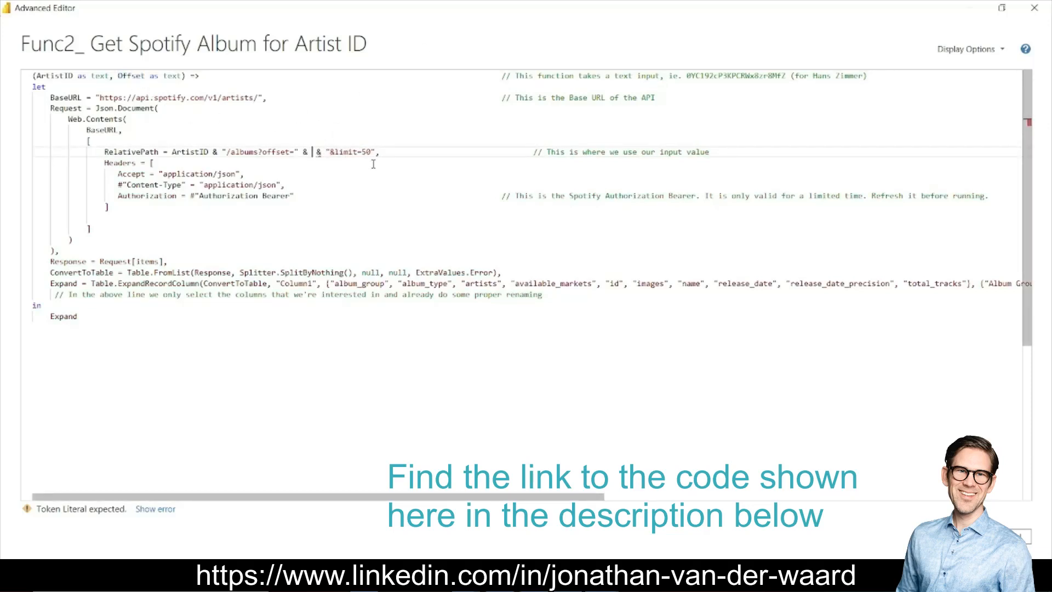
- Realign the comment on the RelativePath line with the other comments and save the function code
{"action": "left_click", "coordinate": [373, 164]}
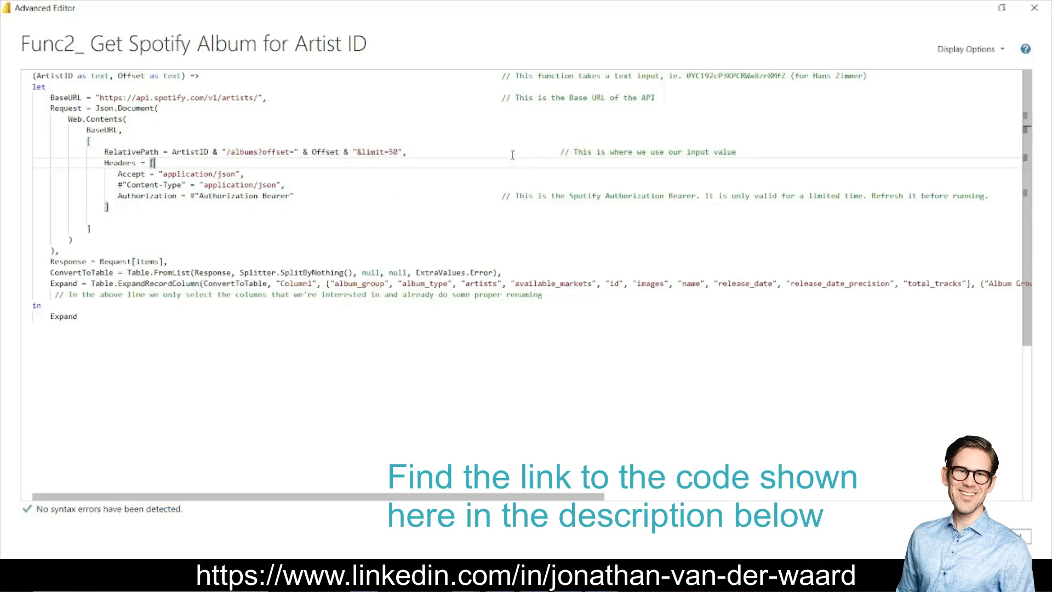
{"action": "left_click_drag", "start_coordinate": [502, 151], "coordinate": [561, 152]}
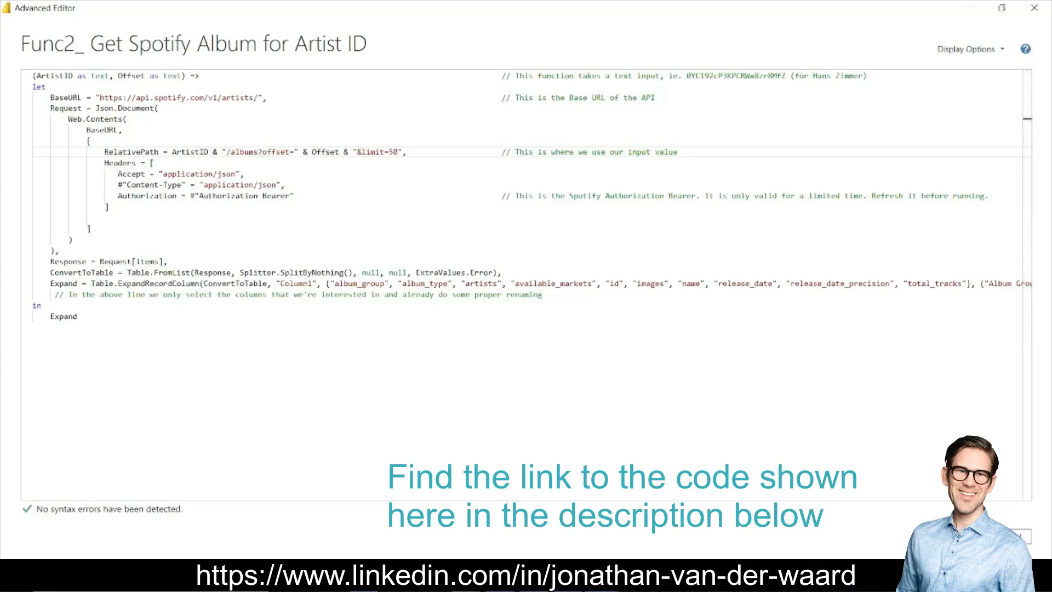
{"action": "left_click", "coordinate": [957, 537]}
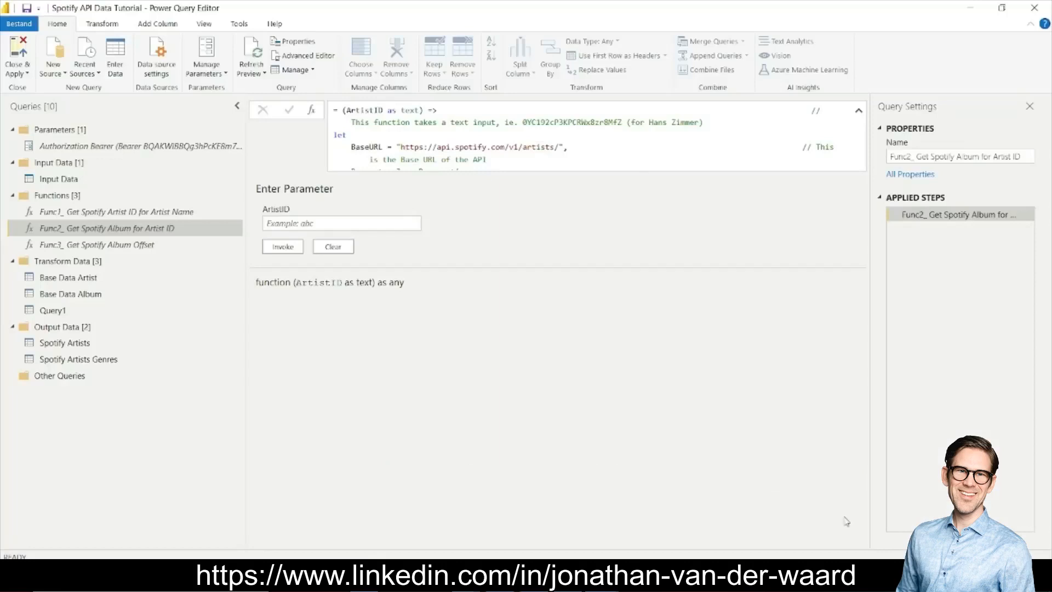
- In Base Data Album, invoke Func2_ Get Spotify Album for Artist ID with columns ArtistID and Offset, and expand all album columns without prefix
{"action": "left_click", "coordinate": [111, 296]}
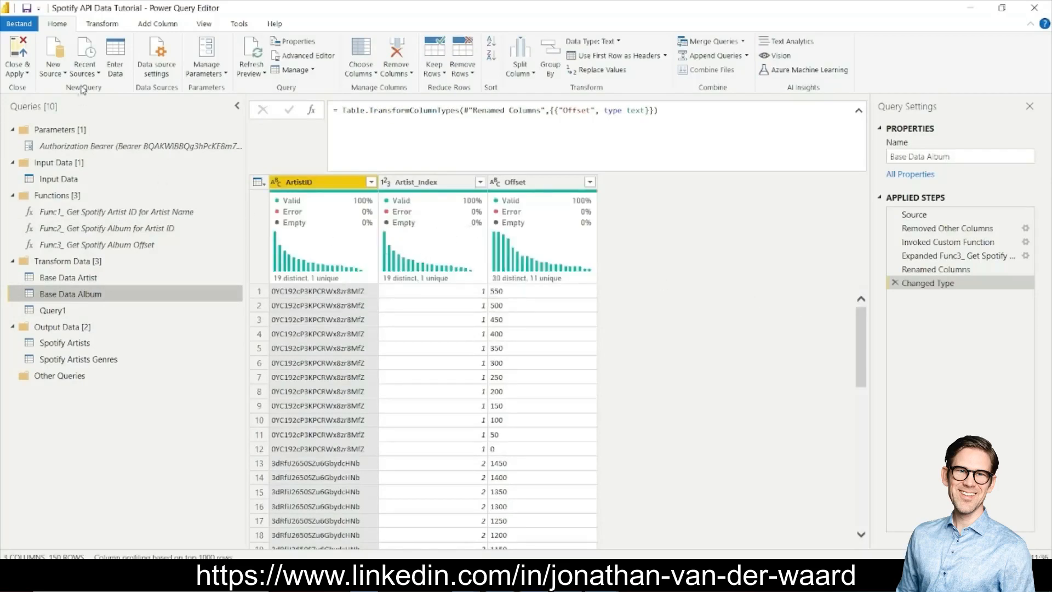
{"action": "left_click", "coordinate": [161, 24]}
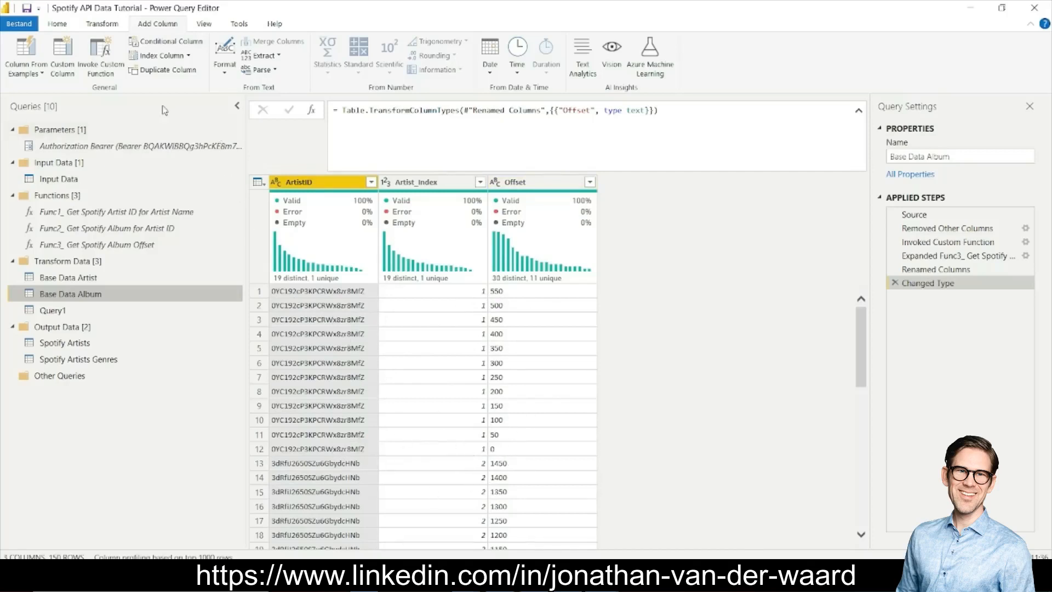
{"action": "left_click", "coordinate": [101, 67]}
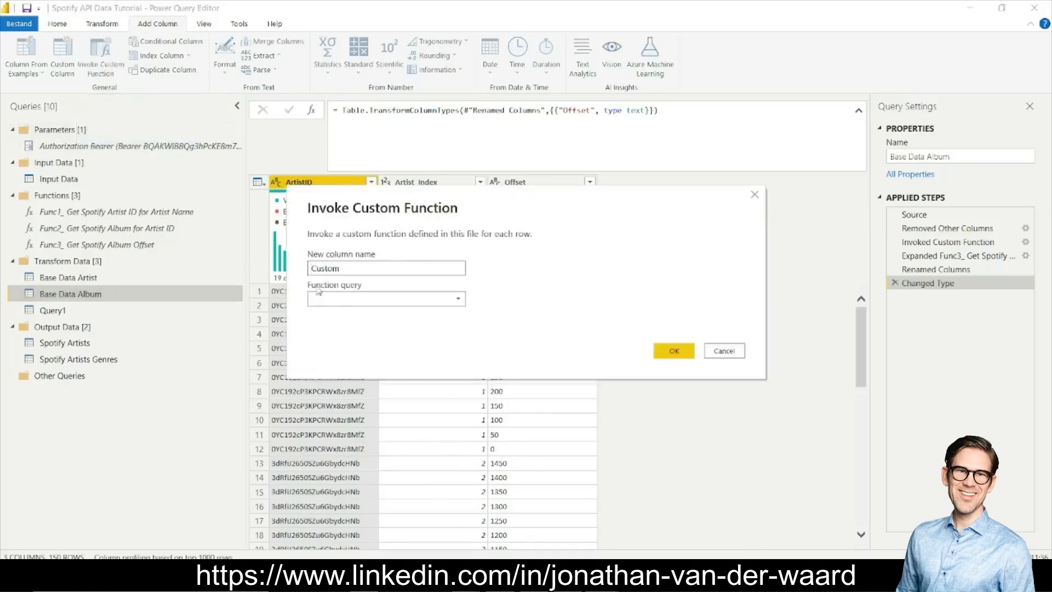
{"action": "left_click", "coordinate": [357, 301]}
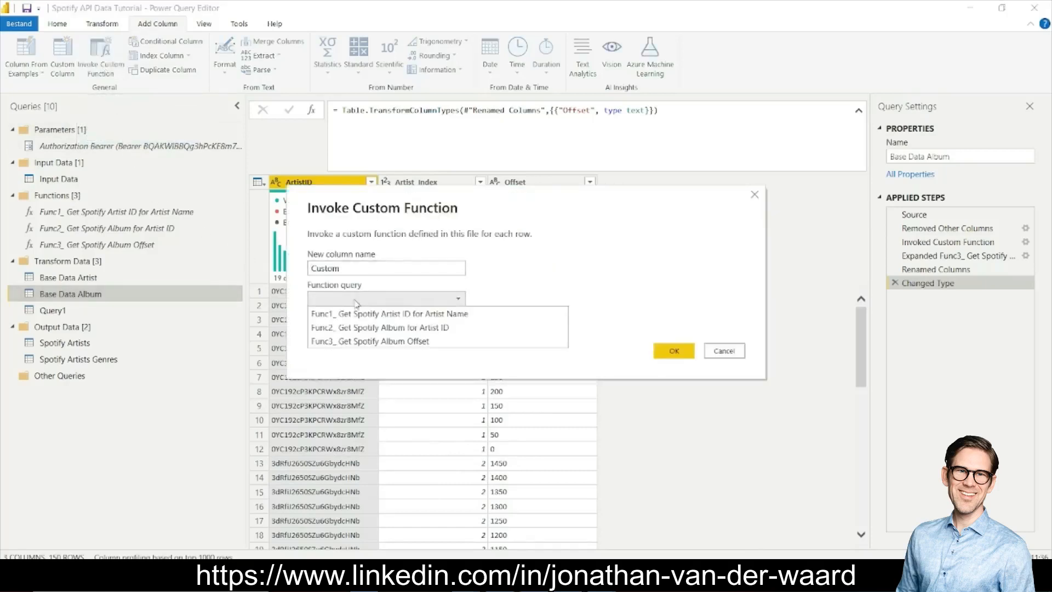
{"action": "left_click", "coordinate": [385, 330]}
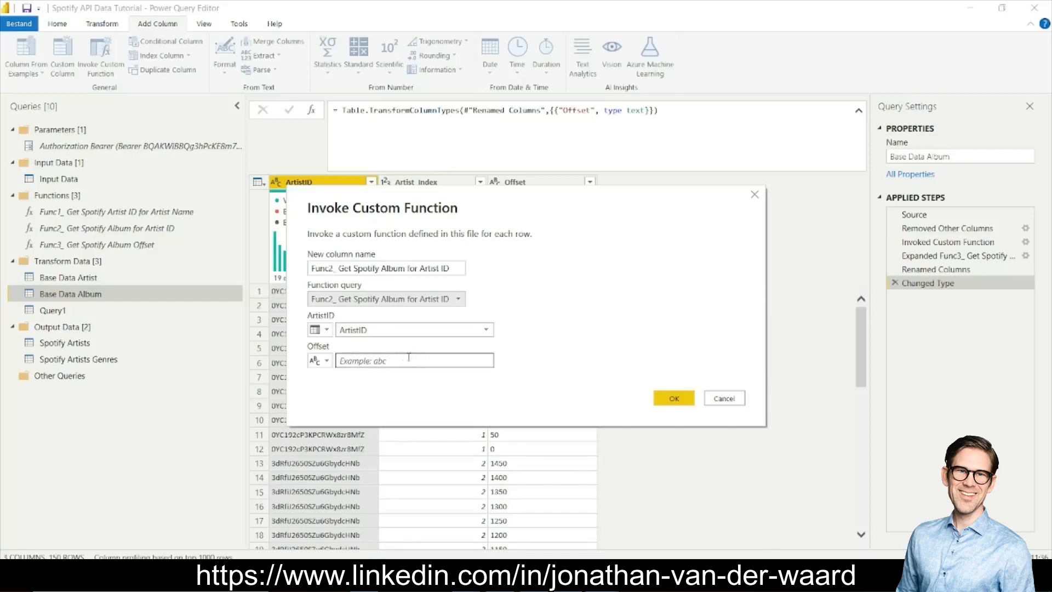
{"action": "left_click", "coordinate": [323, 361]}
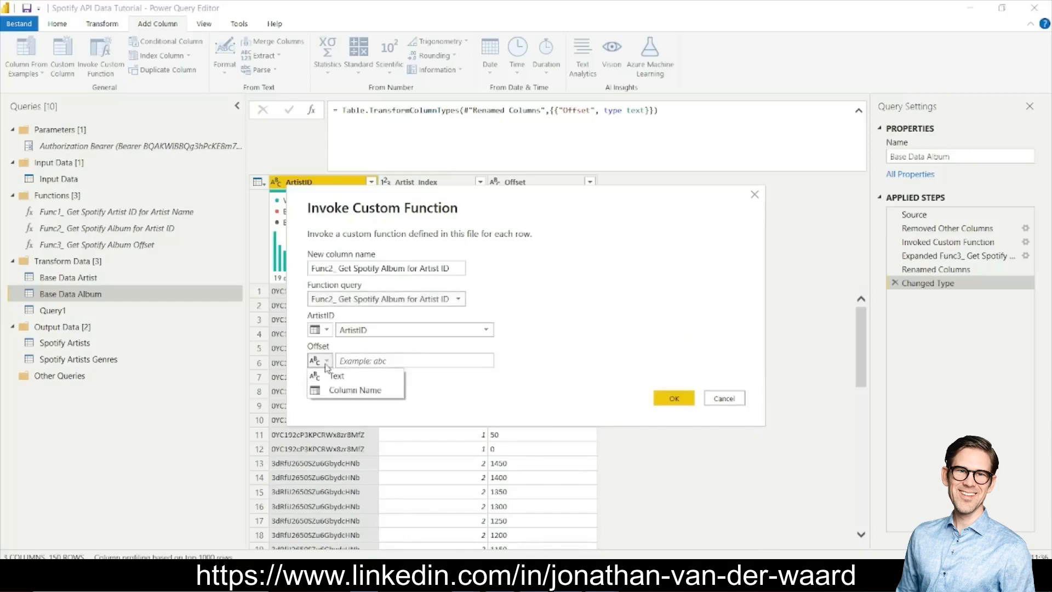
{"action": "left_click", "coordinate": [341, 395]}
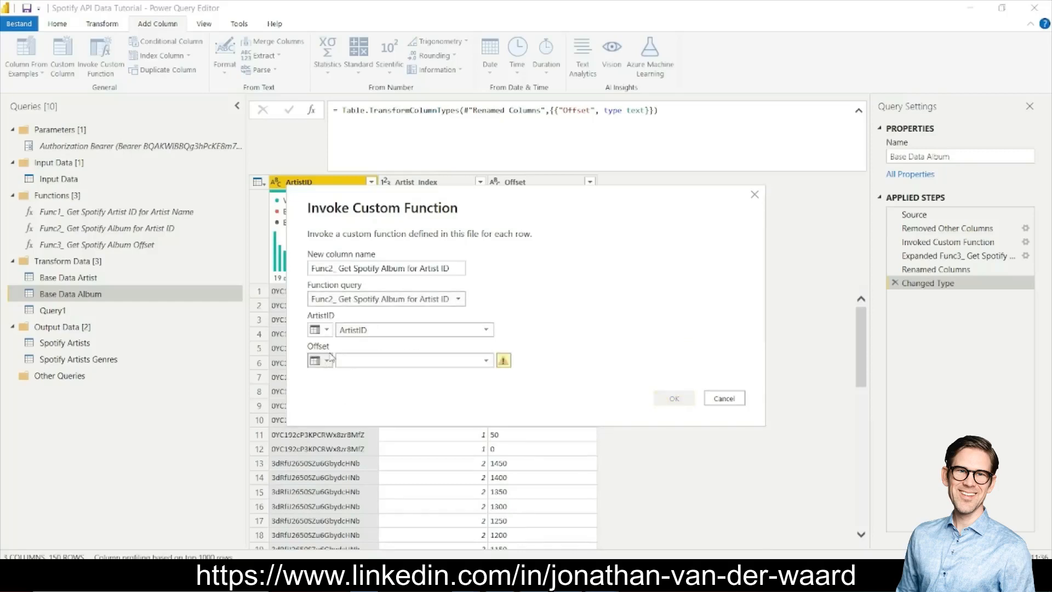
{"action": "left_click", "coordinate": [369, 361]}
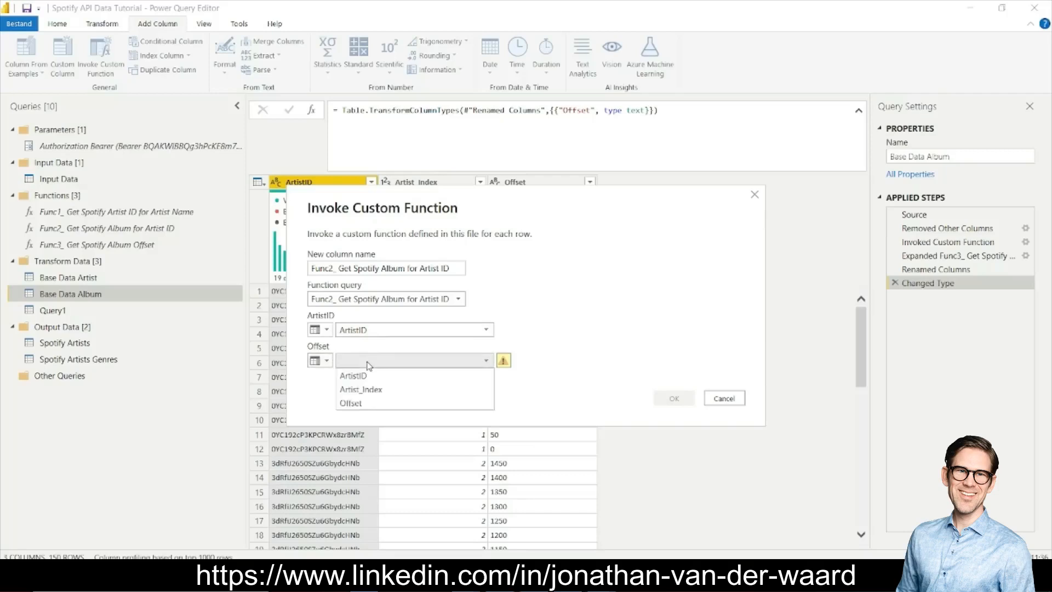
{"action": "left_click", "coordinate": [378, 404]}
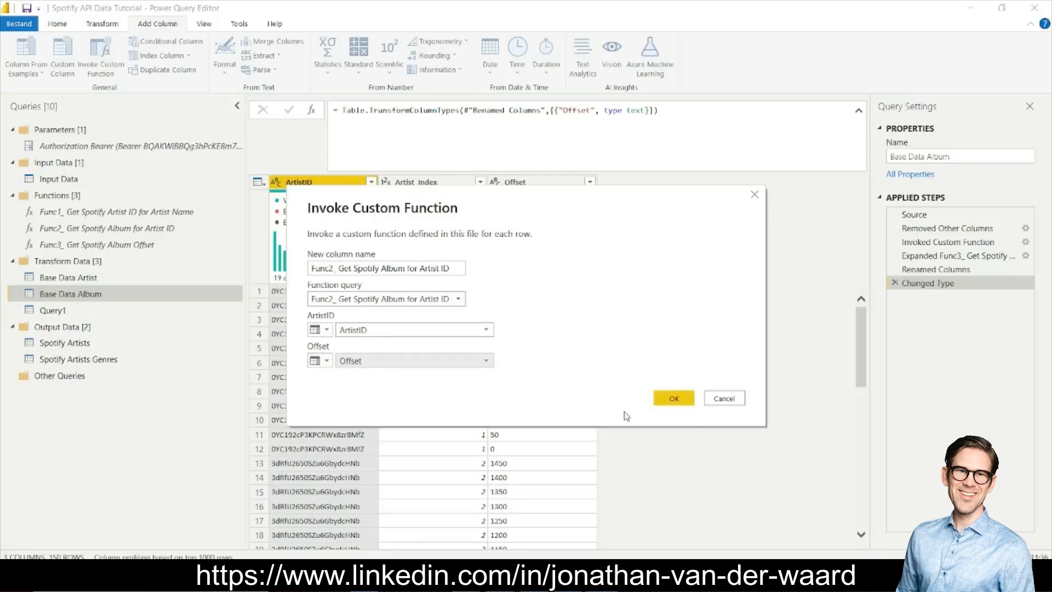
{"action": "left_click", "coordinate": [678, 402]}
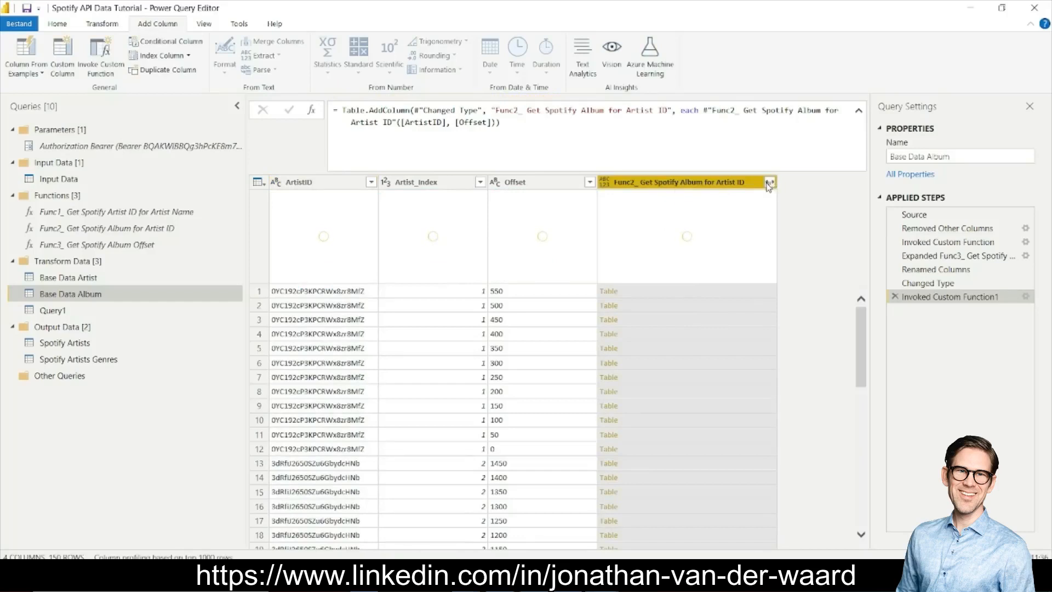
{"action": "left_click", "coordinate": [770, 184]}
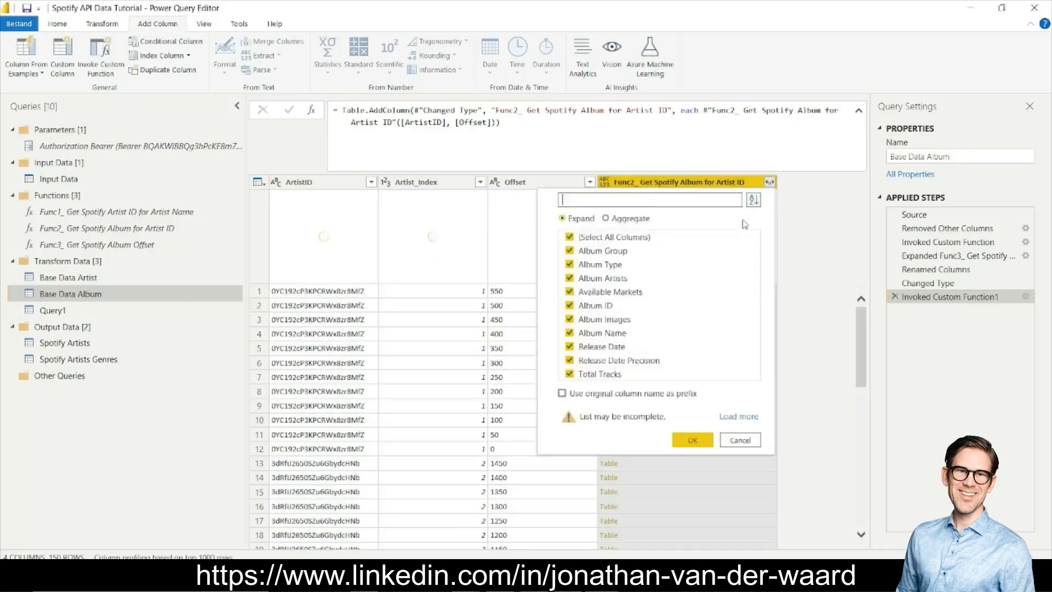
{"action": "left_click", "coordinate": [695, 440]}
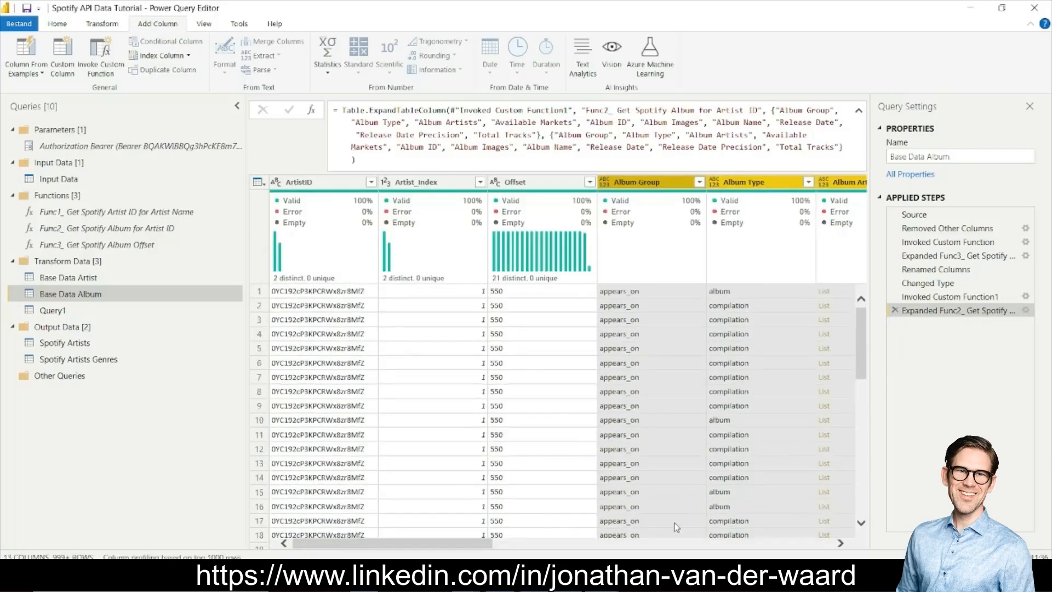
- Examine the album names, release dates and Offset values across the expanded rows of Base Data Album
{"action": "left_click_drag", "start_coordinate": [450, 545], "coordinate": [701, 555]}
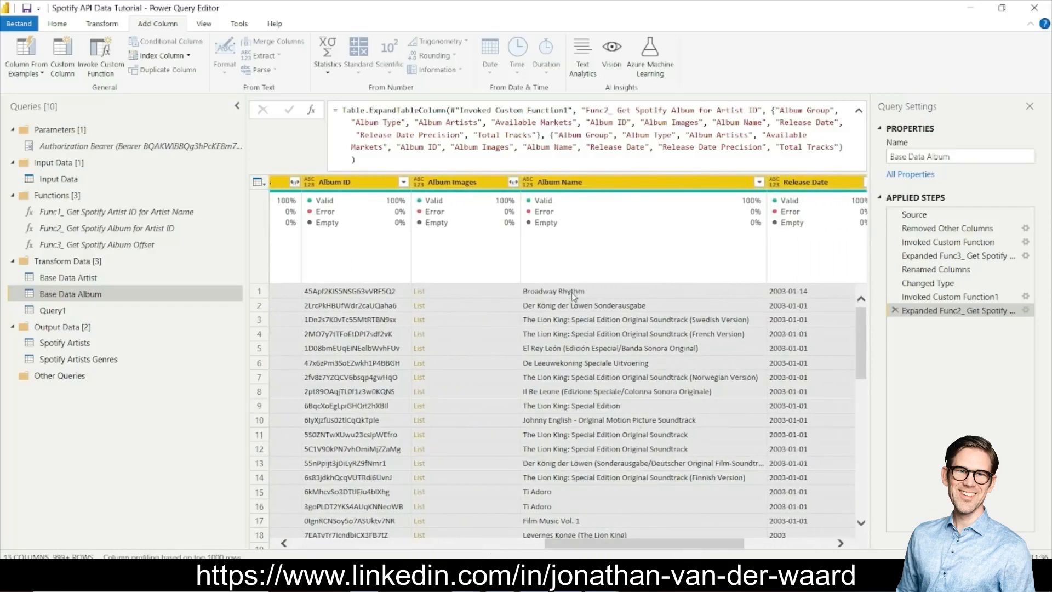
{"action": "scroll", "coordinate": [573, 296], "scroll_direction": "down", "scroll_amount": 4}
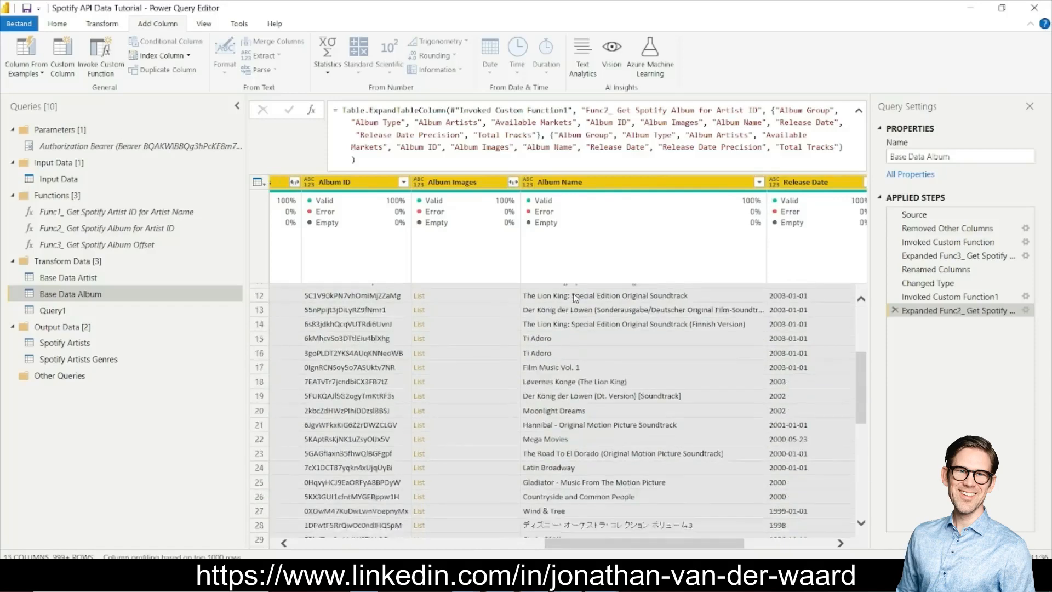
{"action": "scroll", "coordinate": [574, 296], "scroll_direction": "down", "scroll_amount": 4}
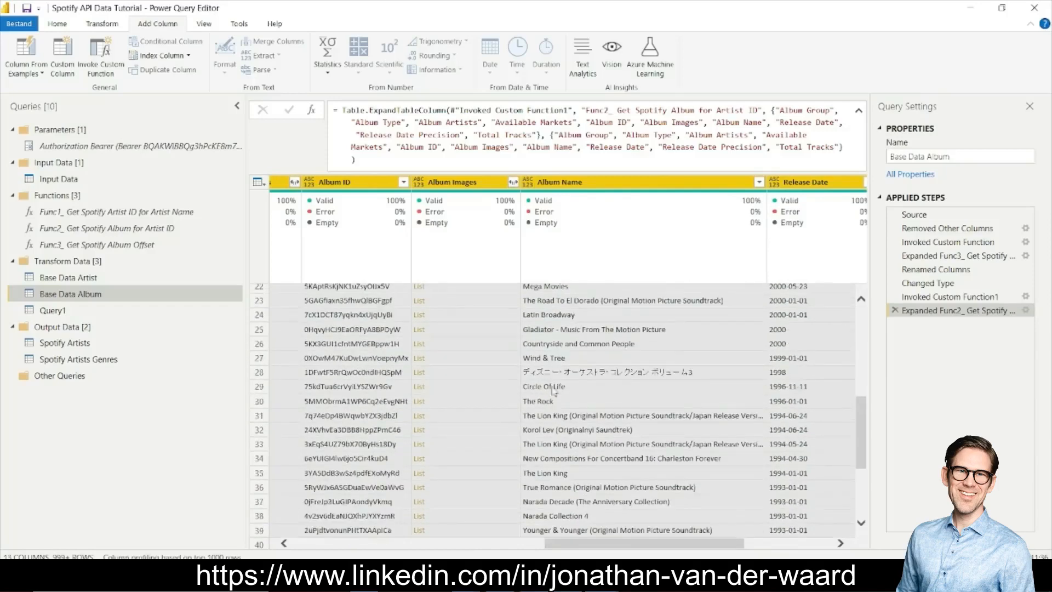
{"action": "scroll", "coordinate": [628, 442], "scroll_direction": "down", "scroll_amount": 4}
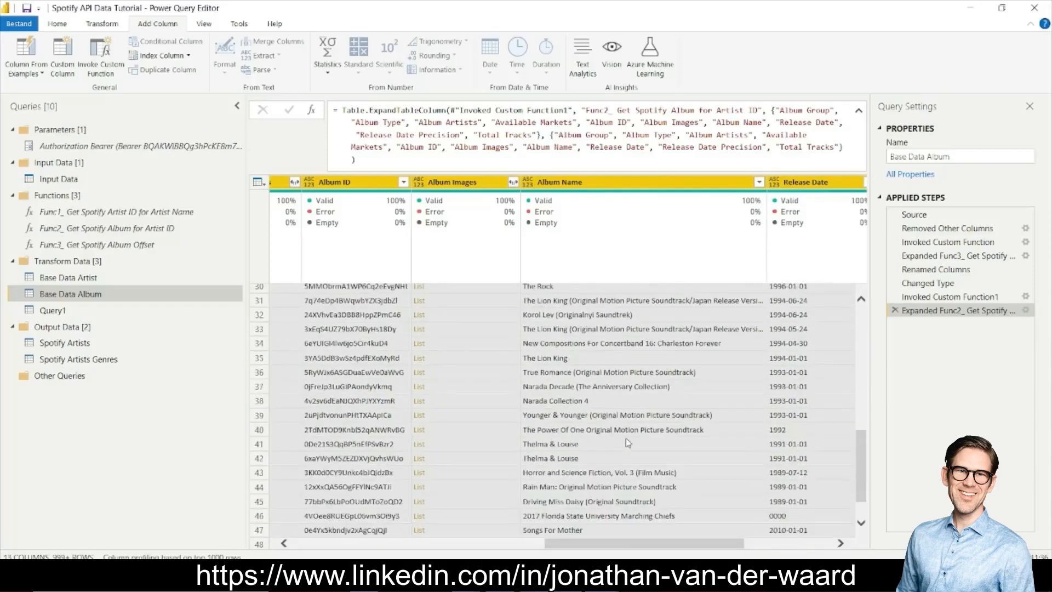
{"action": "scroll", "coordinate": [628, 442], "scroll_direction": "down", "scroll_amount": 4}
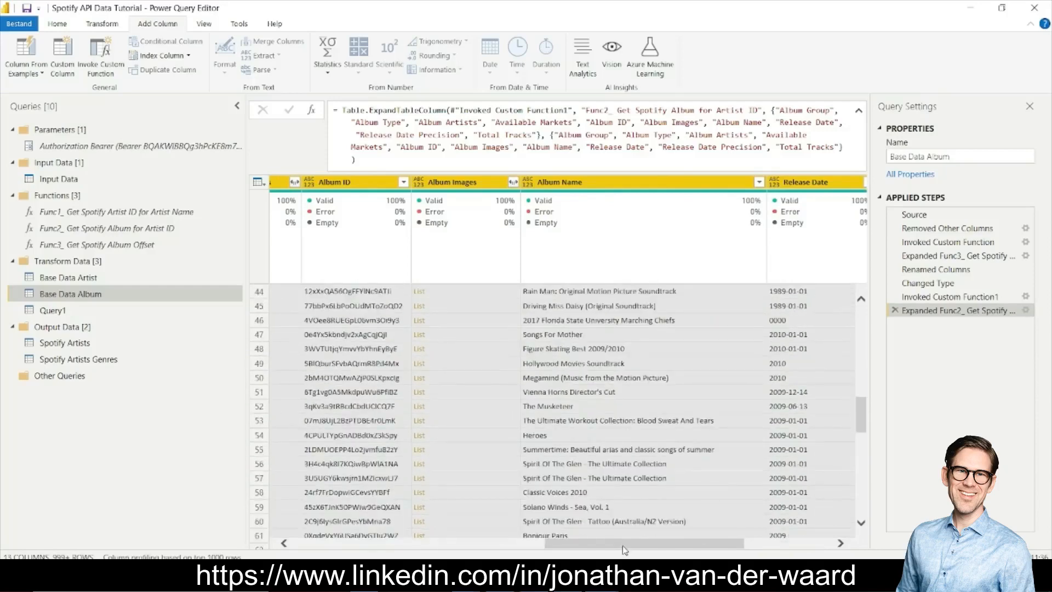
{"action": "left_click_drag", "start_coordinate": [625, 550], "coordinate": [372, 548]}
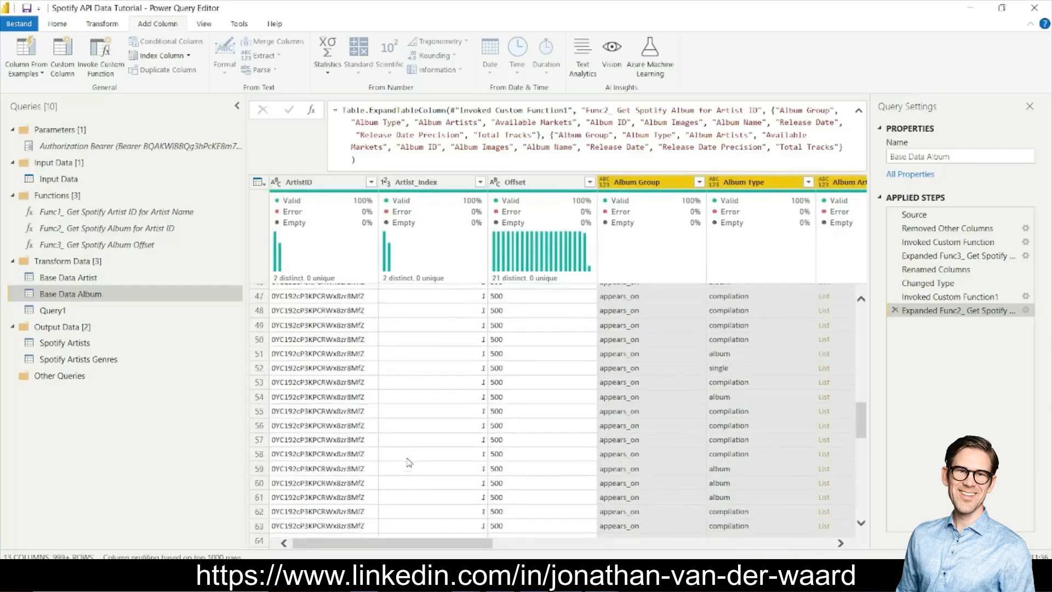
{"action": "scroll", "coordinate": [409, 462], "scroll_direction": "down", "scroll_amount": 1}
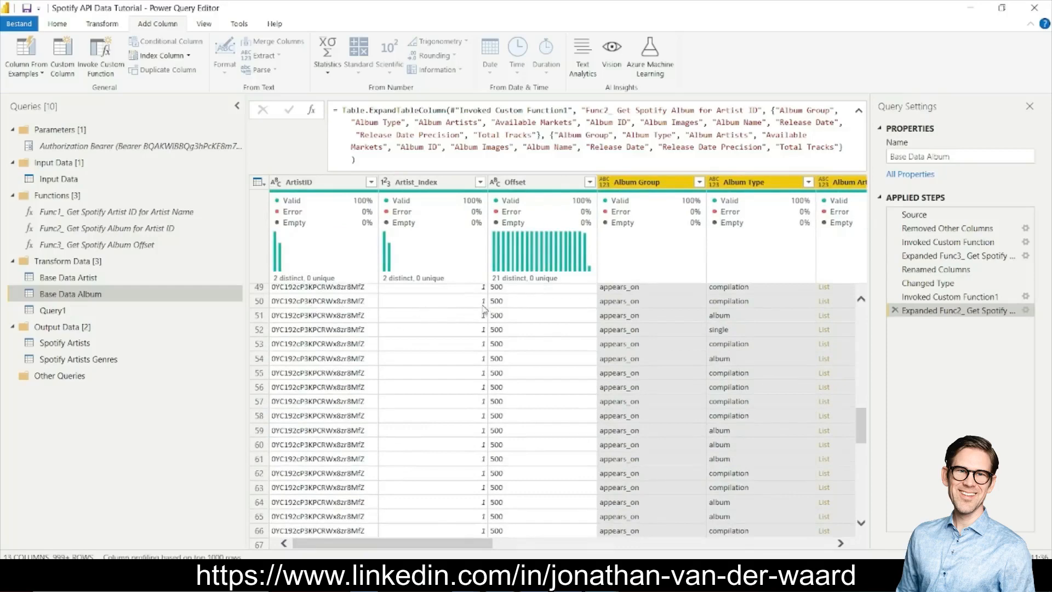
{"action": "scroll", "coordinate": [453, 400], "scroll_direction": "down", "scroll_amount": 11}
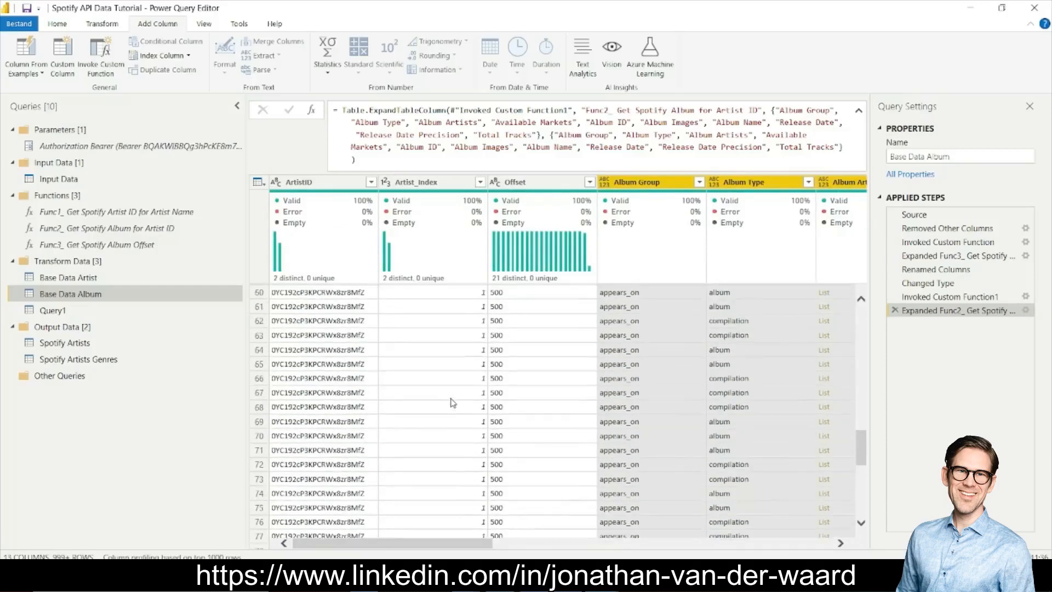
{"action": "scroll", "coordinate": [452, 401], "scroll_direction": "down", "scroll_amount": 20}
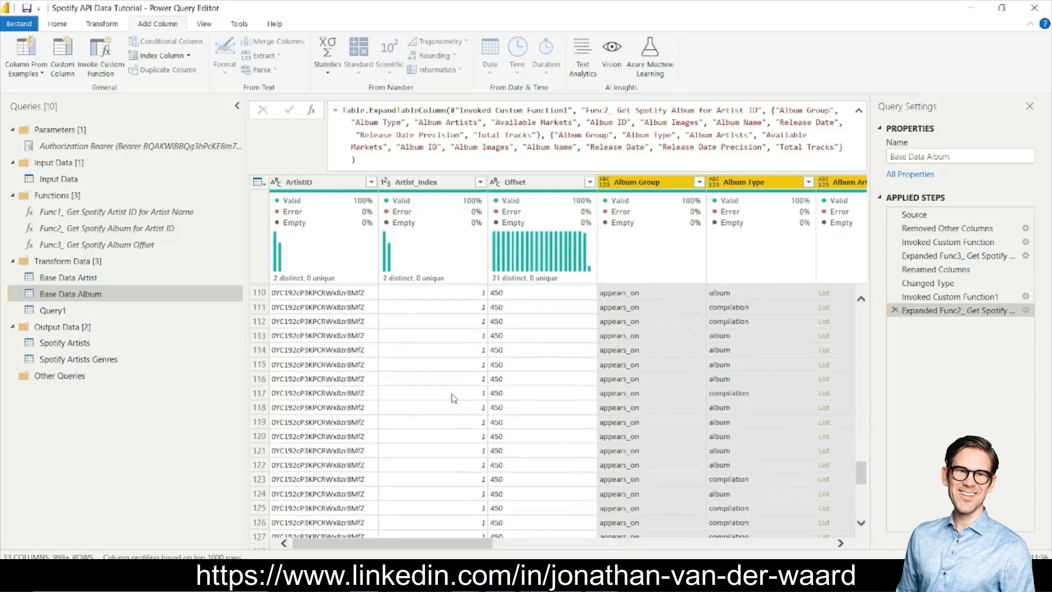
{"action": "scroll", "coordinate": [452, 398], "scroll_direction": "down", "scroll_amount": 13}
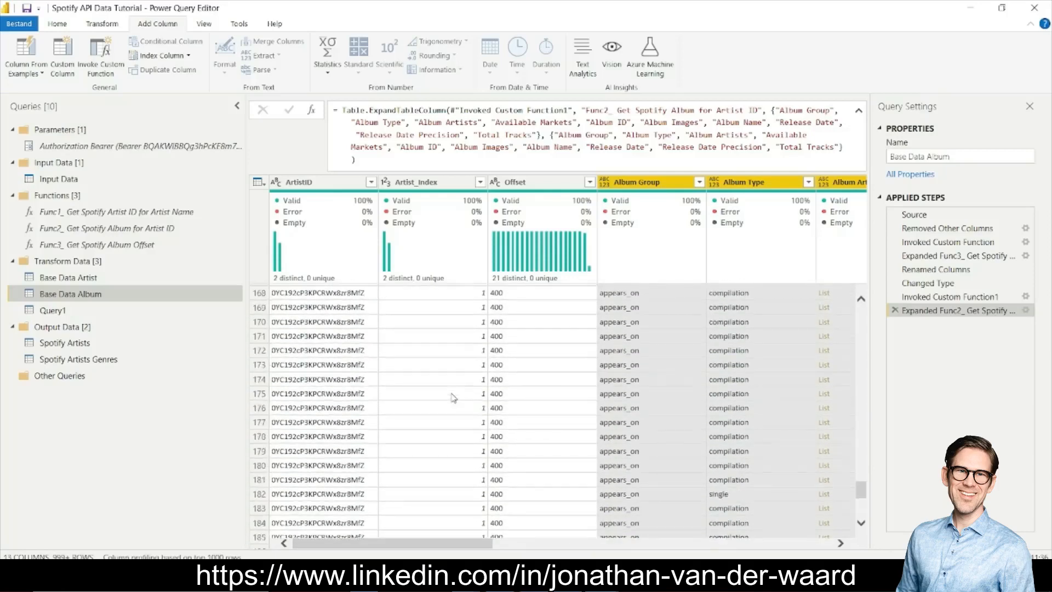
{"action": "scroll", "coordinate": [453, 398], "scroll_direction": "down", "scroll_amount": 12}
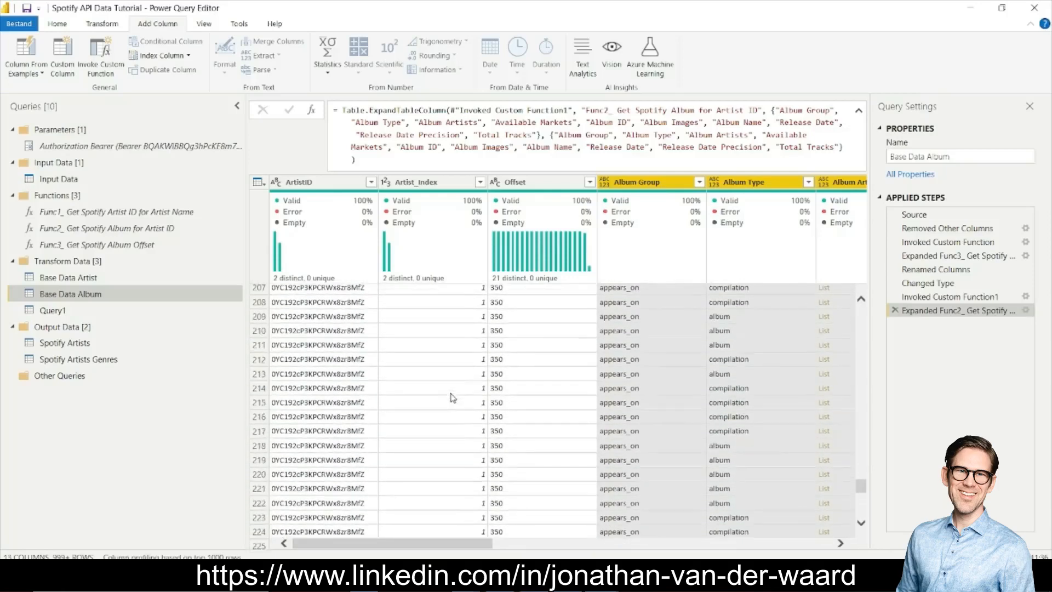
- Examine further expanded rows of Base Data Album, comparing the Offset, Album Group and Album Type columns
{"action": "scroll", "coordinate": [452, 398], "scroll_direction": "down", "scroll_amount": 13}
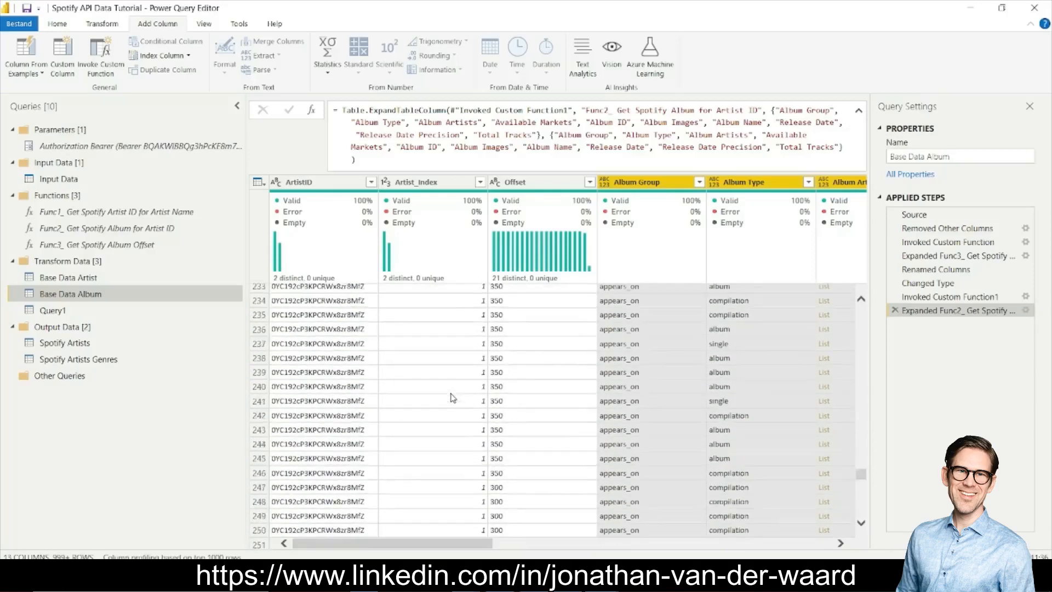
{"action": "scroll", "coordinate": [453, 398], "scroll_direction": "down", "scroll_amount": 4}
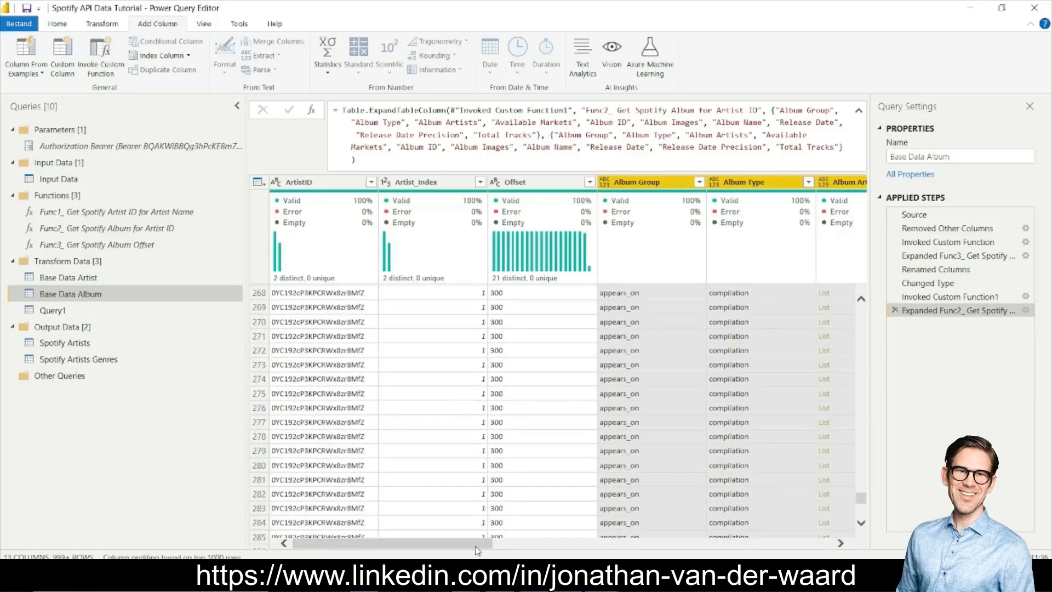
{"action": "mouse_move", "coordinate": [476, 547]}
{"action": "left_mouse_down"}
{"action": "mouse_move", "coordinate": [817, 549]}
{"action": "mouse_move", "coordinate": [478, 545]}
{"action": "left_mouse_up"}
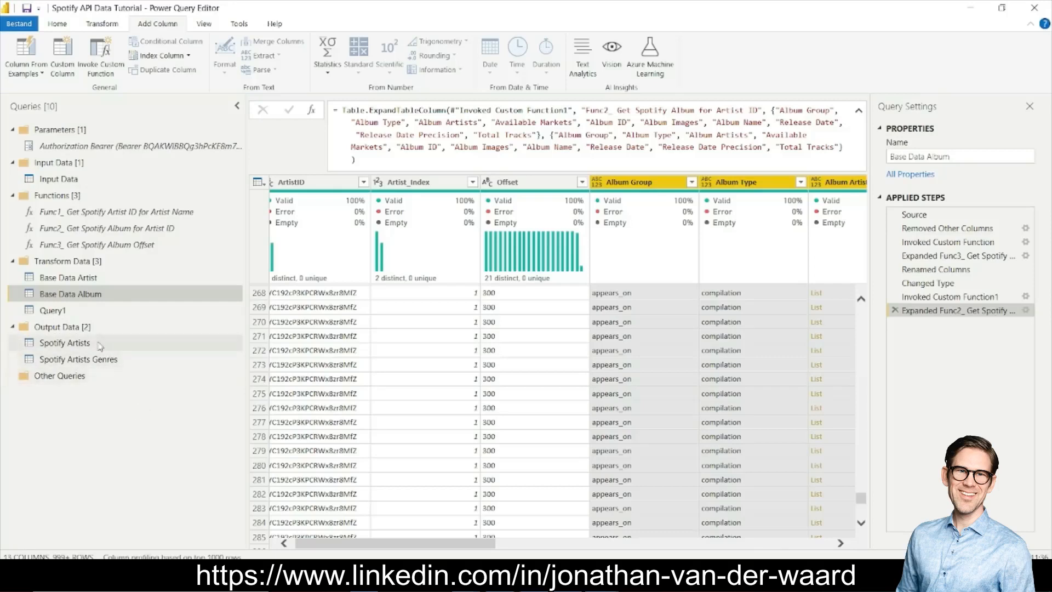
- Delete the helper query Query1 from the Transform Data group
{"action": "left_click", "coordinate": [53, 310]}
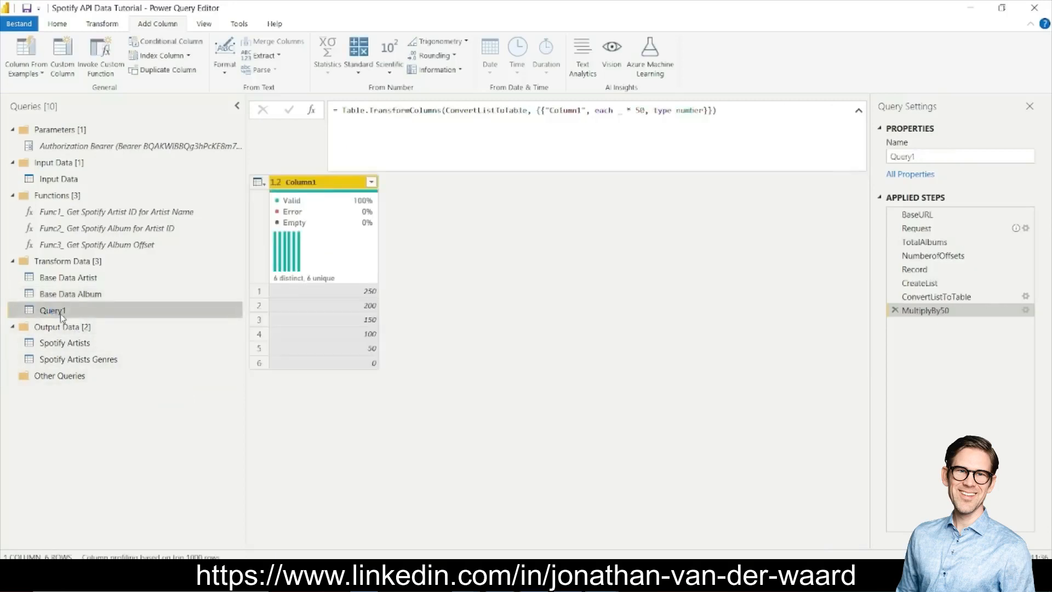
{"action": "right_click", "coordinate": [62, 318]}
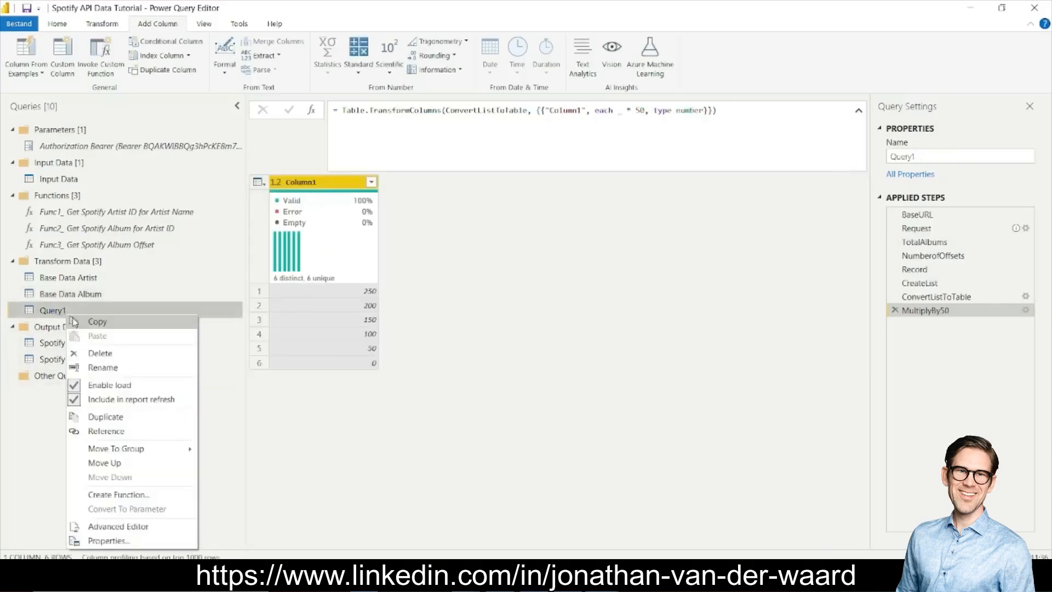
{"action": "left_click", "coordinate": [121, 356]}
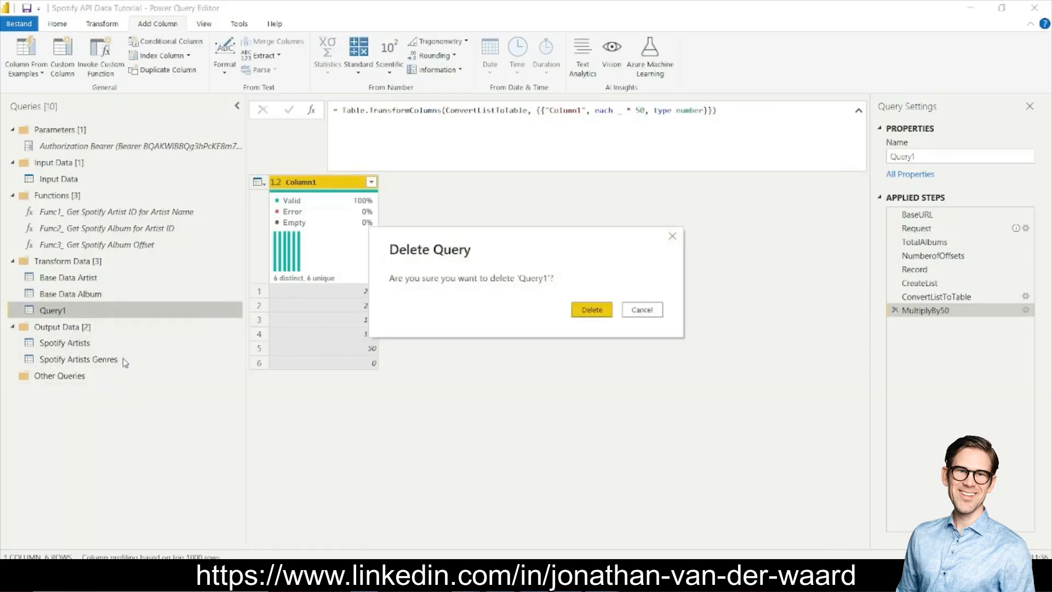
{"action": "left_click", "coordinate": [594, 311]}
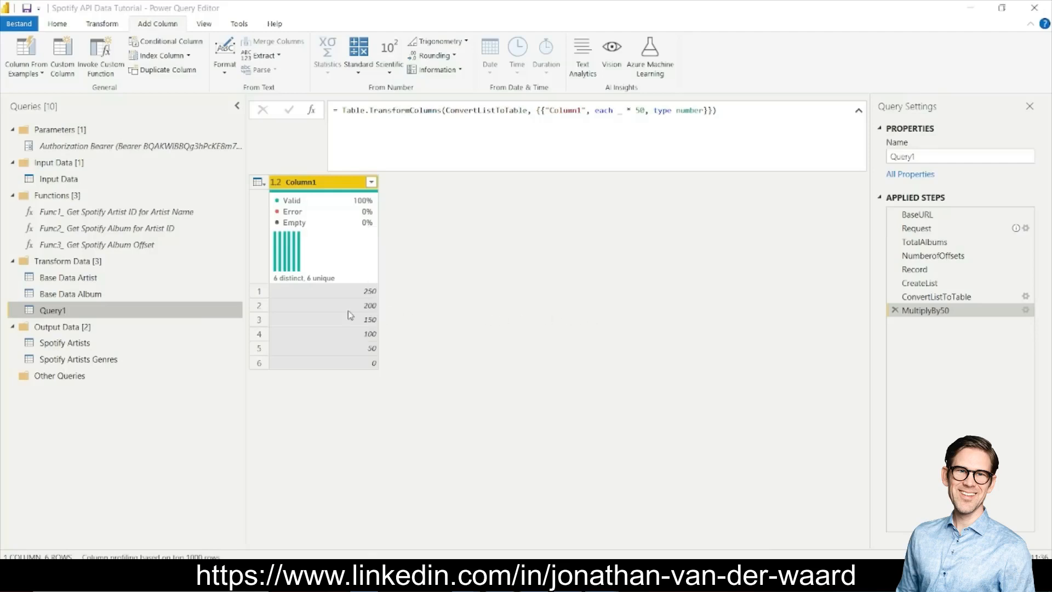
- Rename the function Func2_ Get Spotify Album for Artist ID as "Func2_ Get Spotify Album for Artist ID, Offset"
{"action": "left_click", "coordinate": [169, 230]}
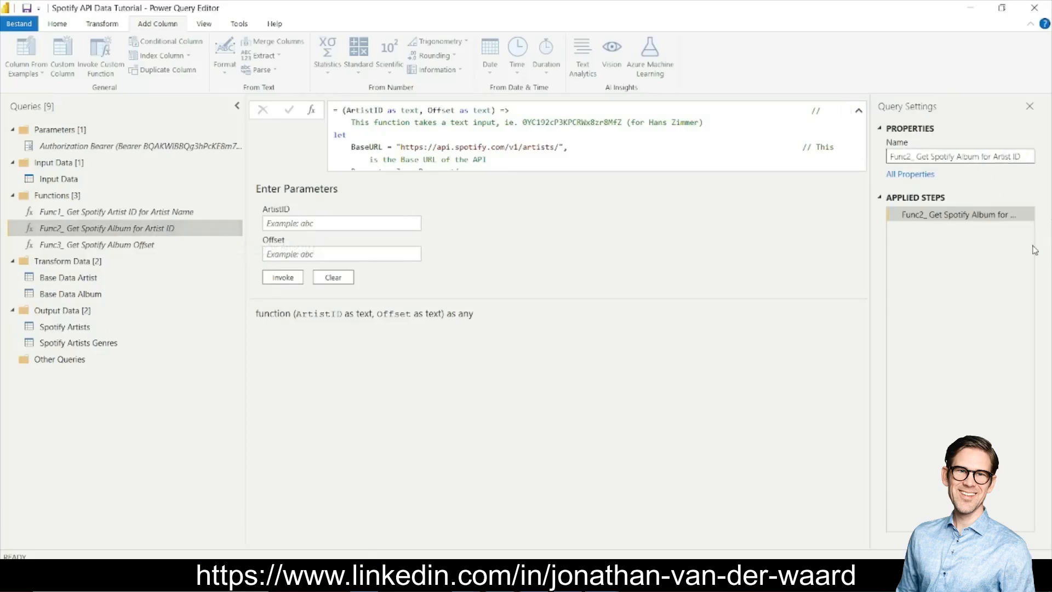
{"action": "type", "text": ", Offset"}
{"action": "key", "text": "Return"}
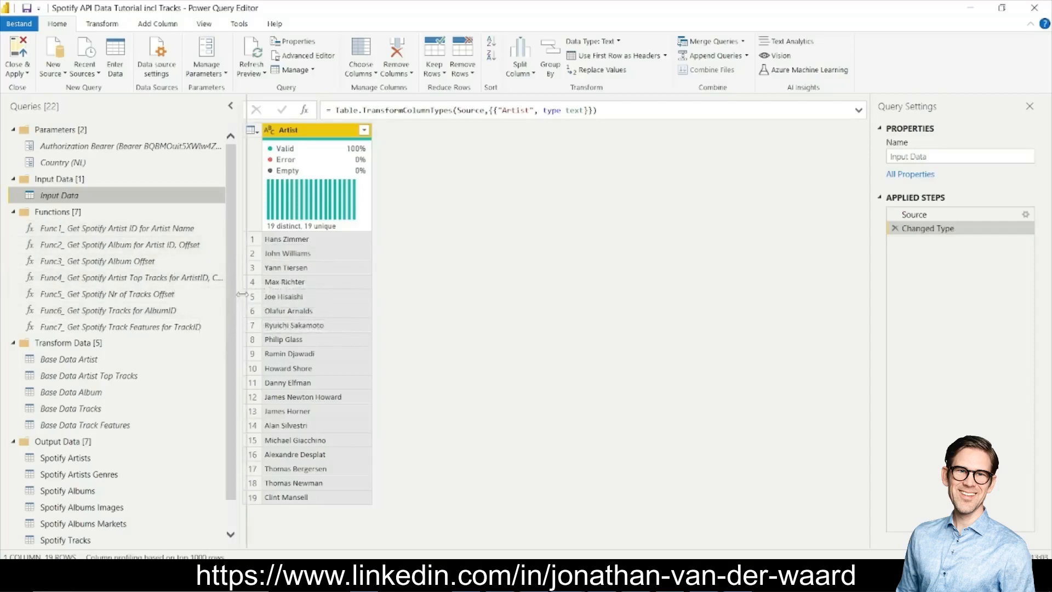
- Review Base Data Artist, its reference option, the Output Data group and the Input Data artist list in Spotify API Data Tutorial incl Tracks
{"action": "left_click_drag", "start_coordinate": [241, 294], "coordinate": [248, 295]}
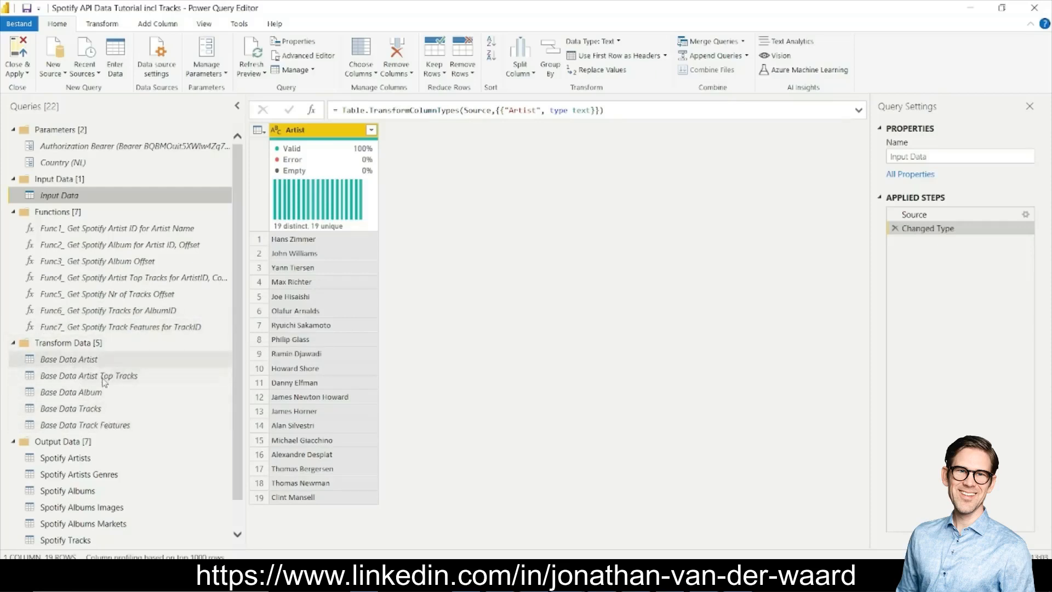
{"action": "left_click", "coordinate": [76, 366]}
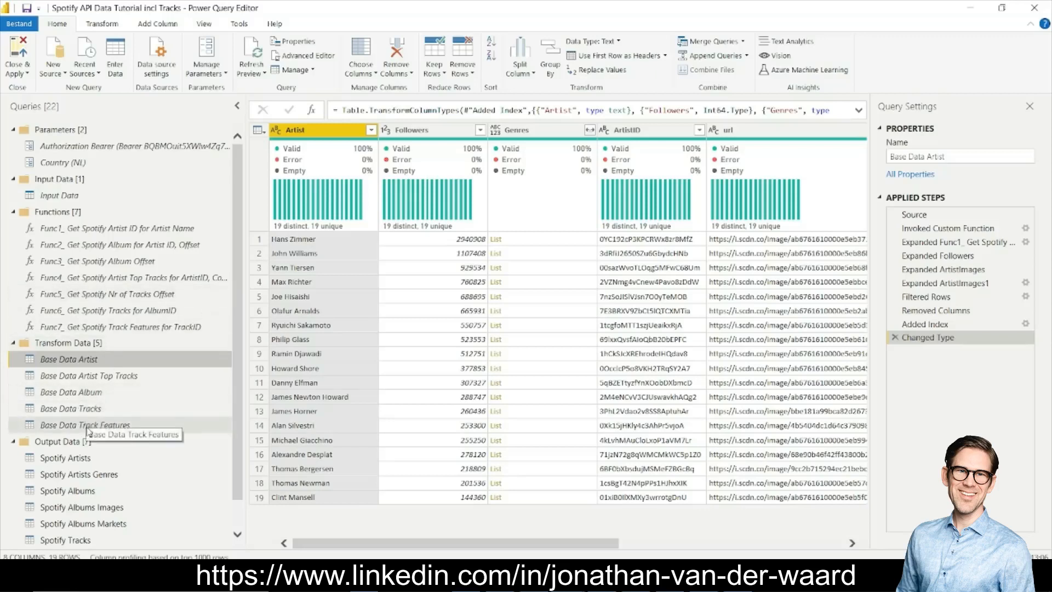
{"action": "scroll", "coordinate": [149, 459], "scroll_direction": "down", "scroll_amount": 1}
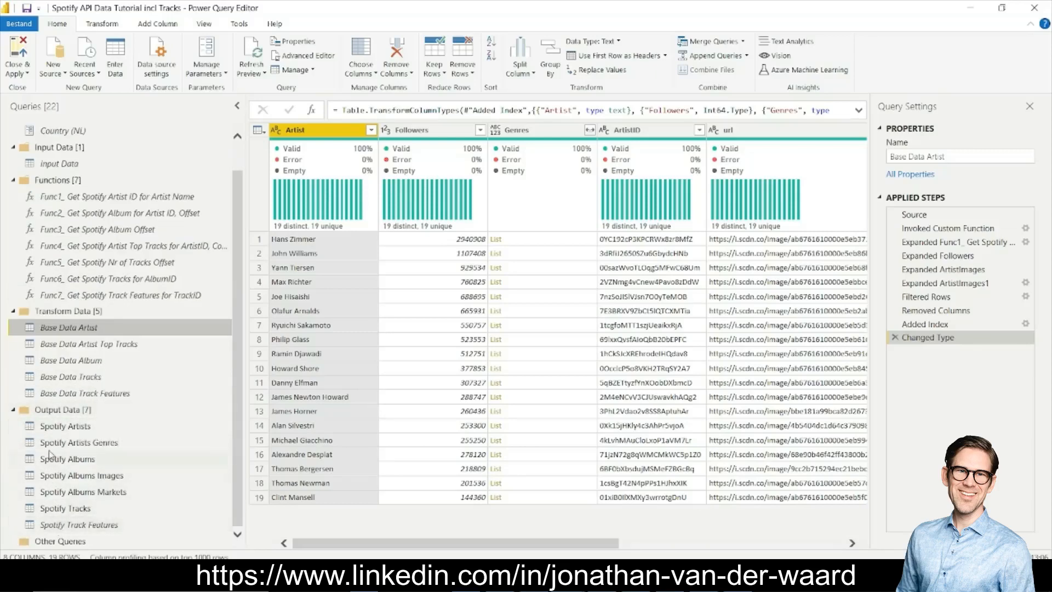
{"action": "right_click", "coordinate": [64, 331]}
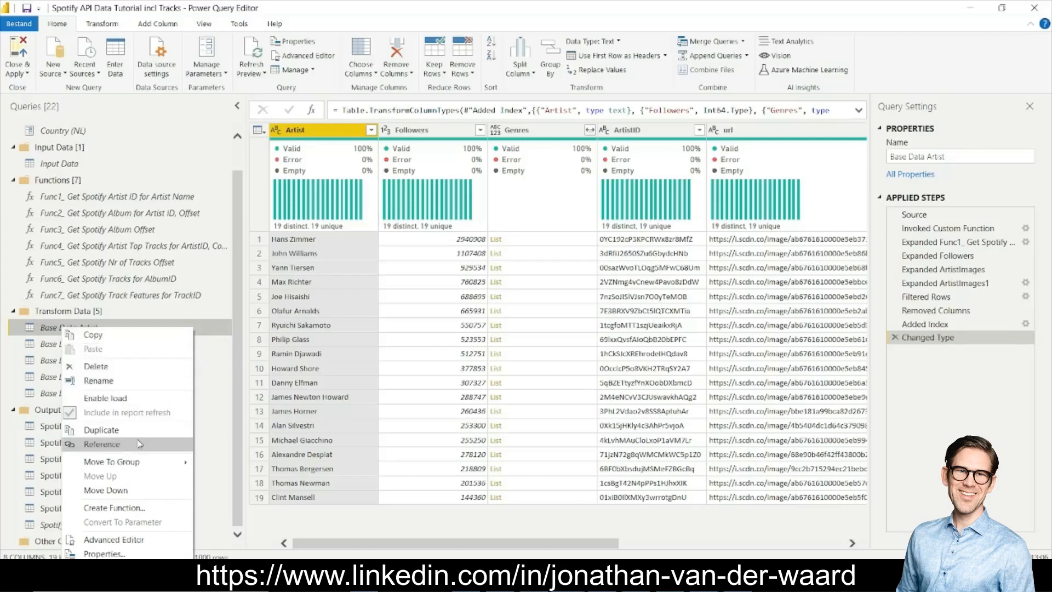
{"action": "left_click", "coordinate": [47, 411]}
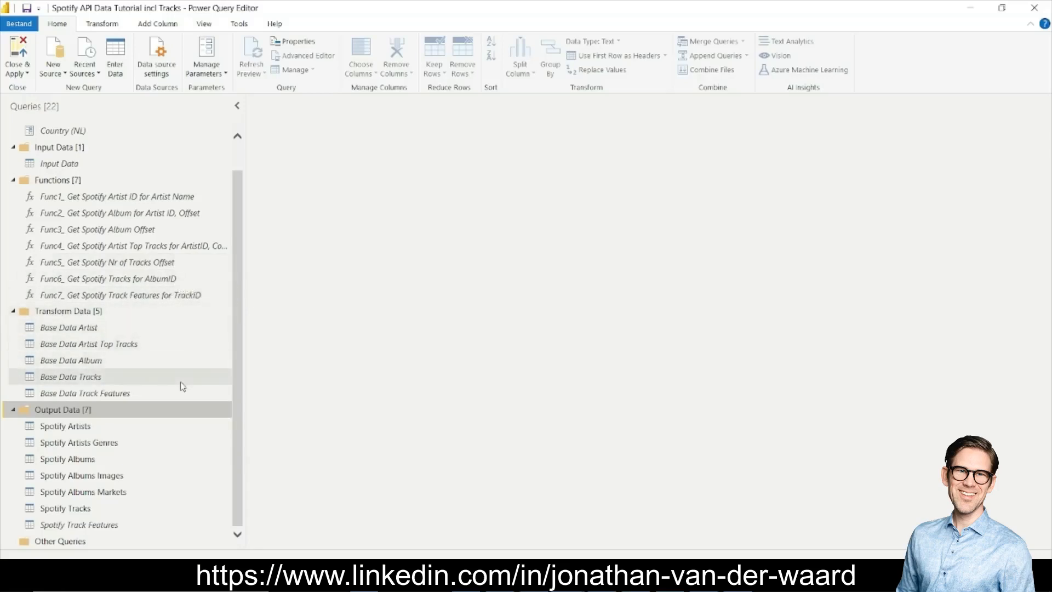
{"action": "scroll", "coordinate": [189, 389], "scroll_direction": "up", "scroll_amount": 2}
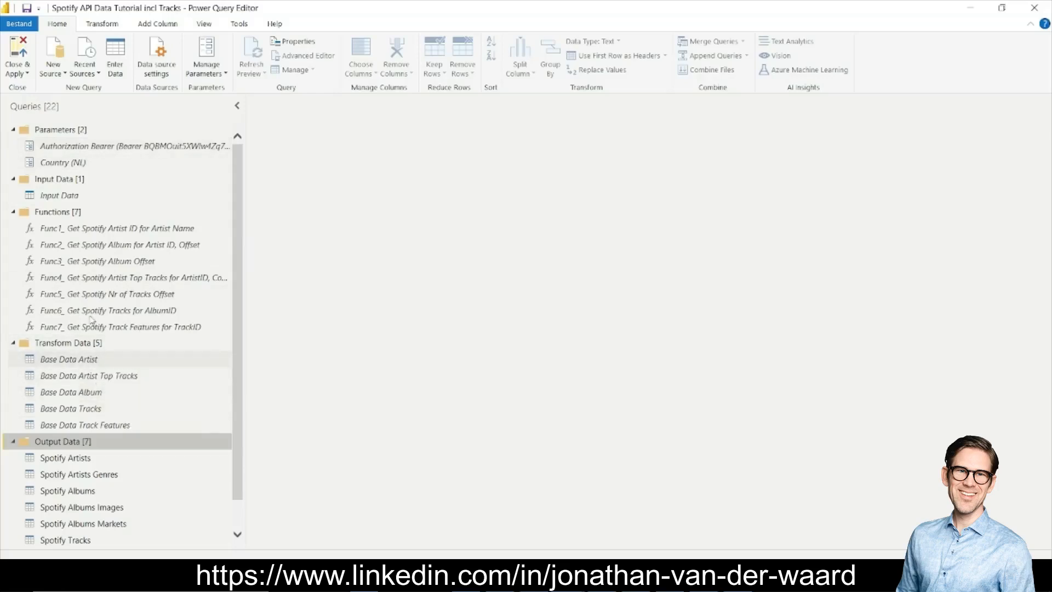
{"action": "left_click", "coordinate": [64, 195]}
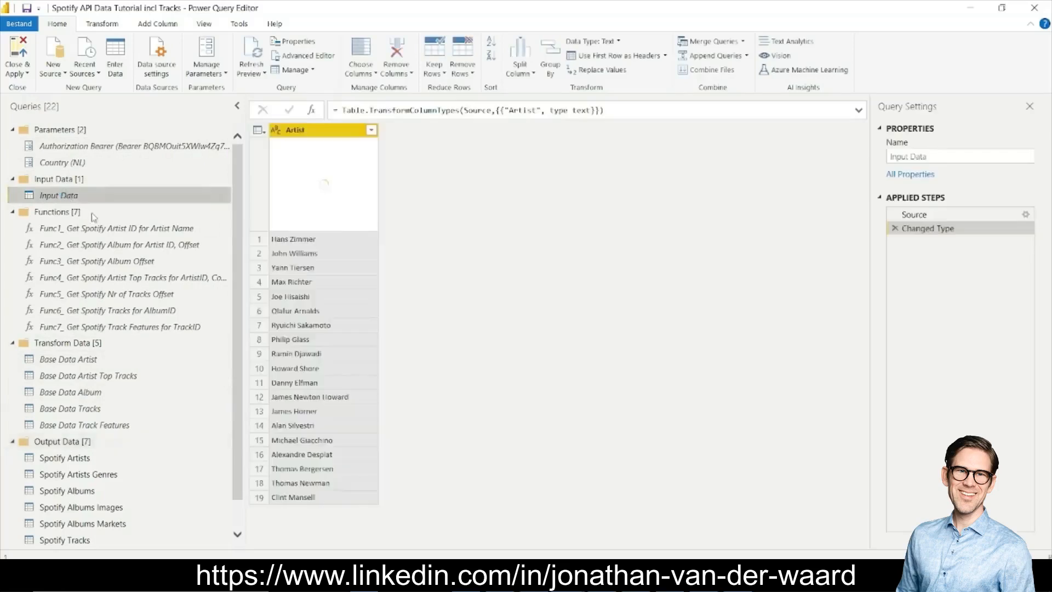
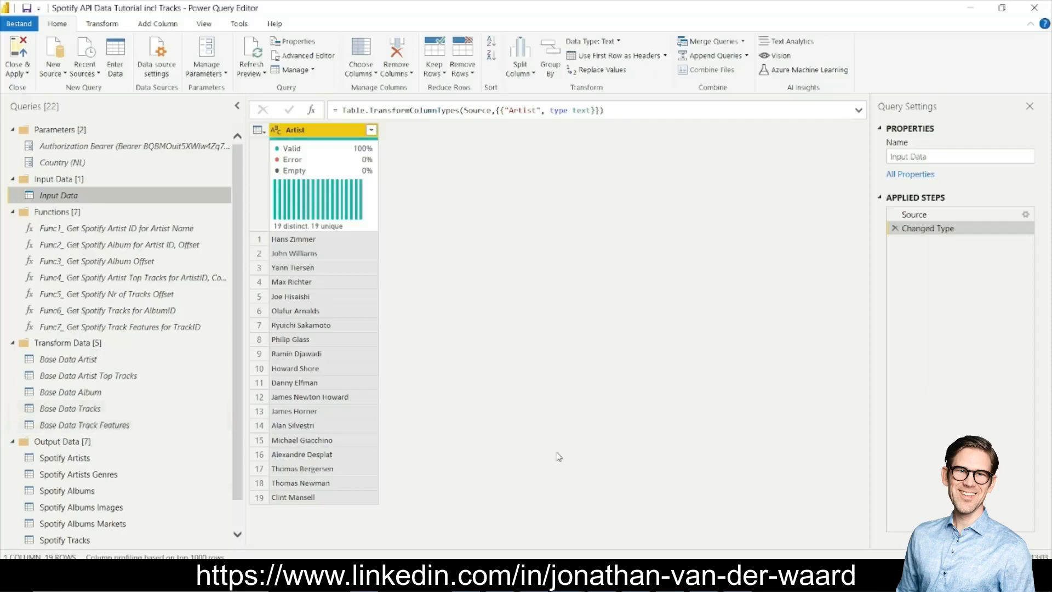
- Switch to the Spotify API Data Tutorial Harvest Features Only query editor and examine the filter, function and expand steps of Base Data Track Features
{"action": "mouse_move", "coordinate": [567, 581]}
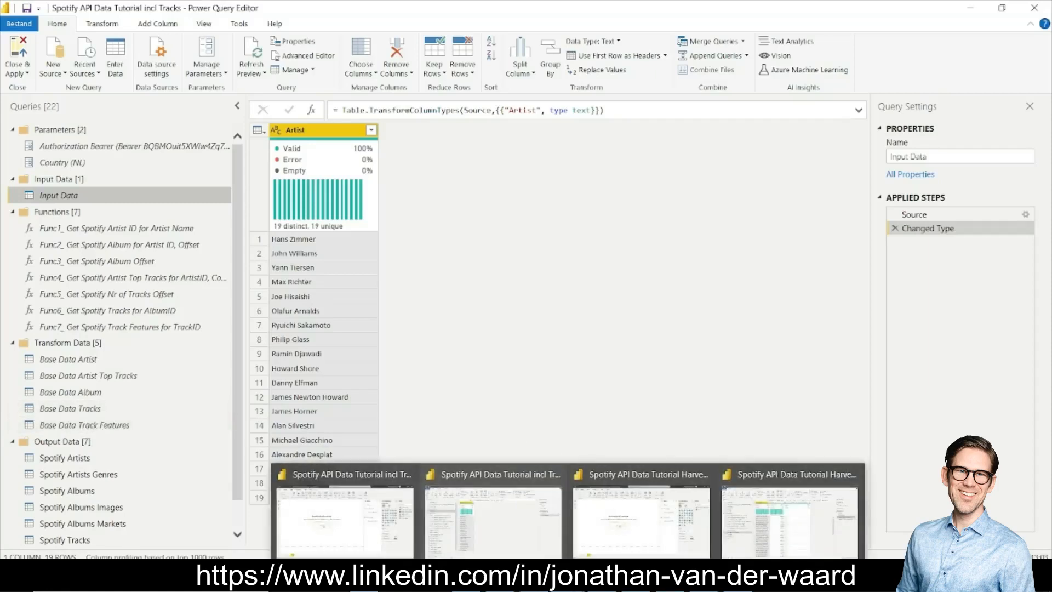
{"action": "mouse_move", "coordinate": [768, 545]}
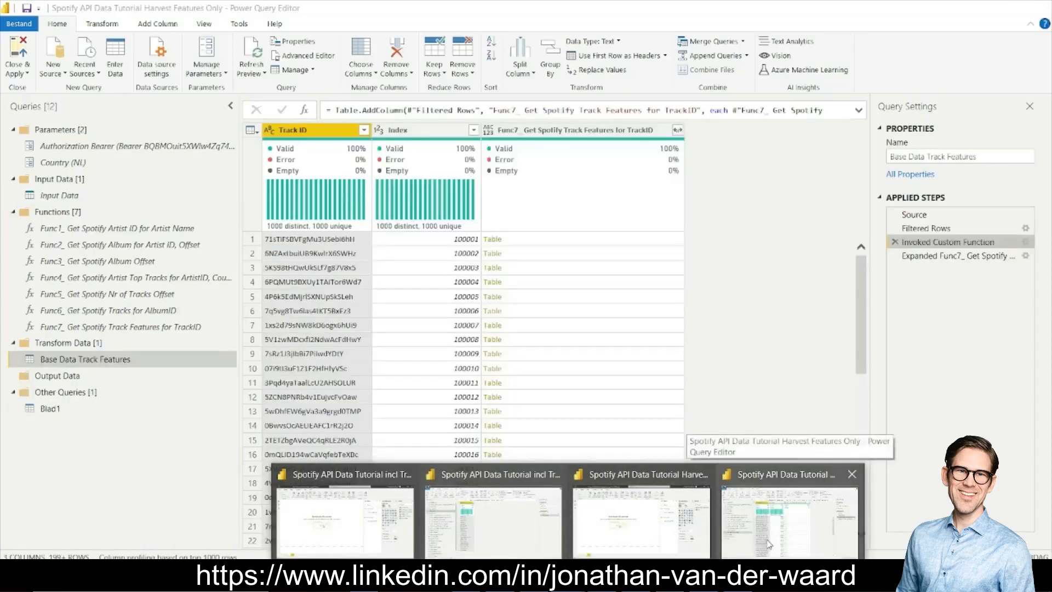
{"action": "left_click", "coordinate": [769, 544]}
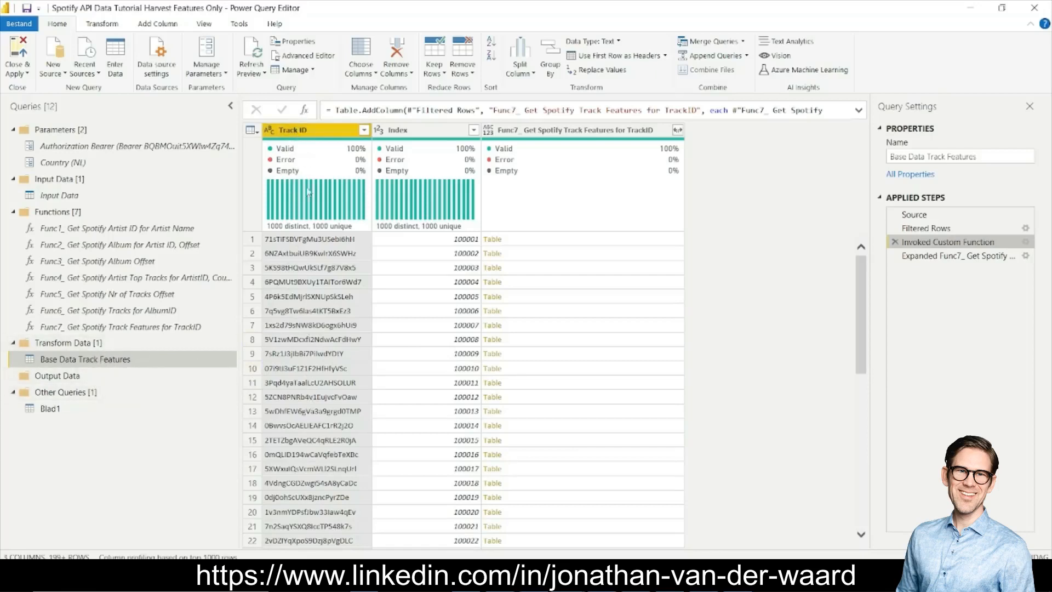
{"action": "mouse_move", "coordinate": [316, 233]}
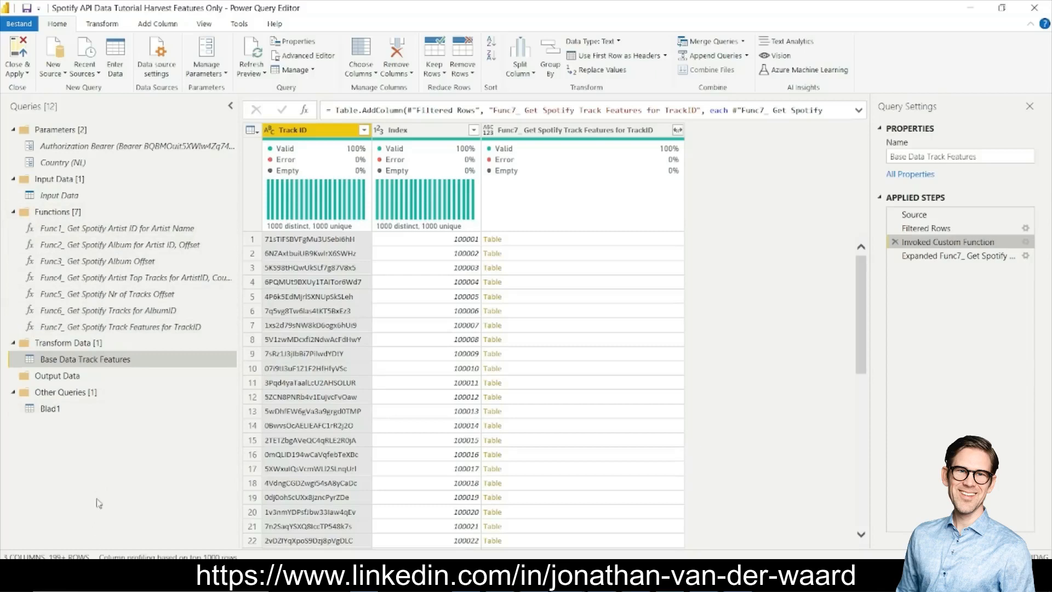
{"action": "left_click", "coordinate": [930, 231]}
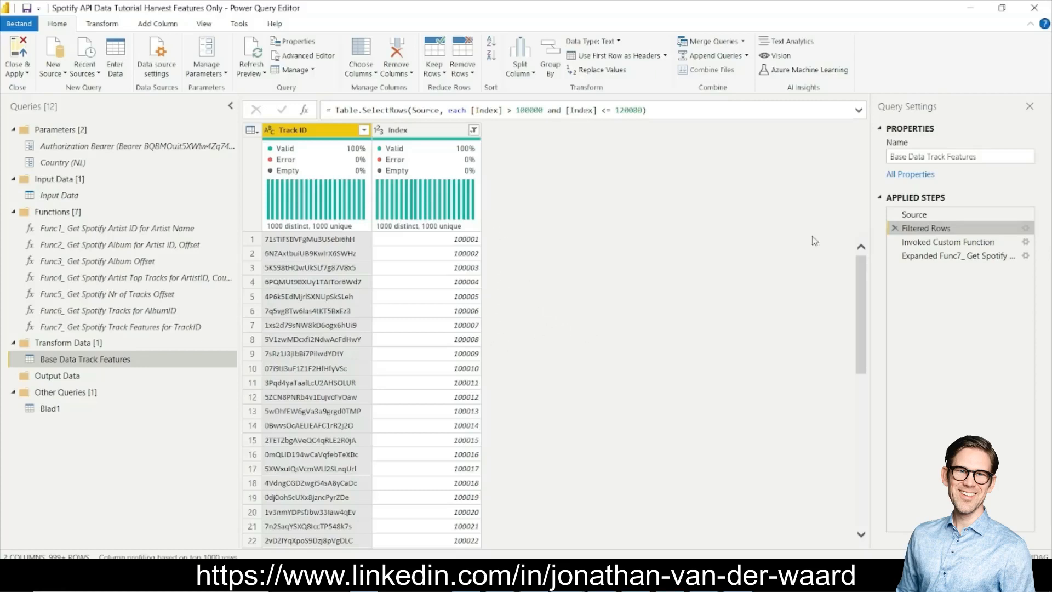
{"action": "left_click", "coordinate": [940, 245]}
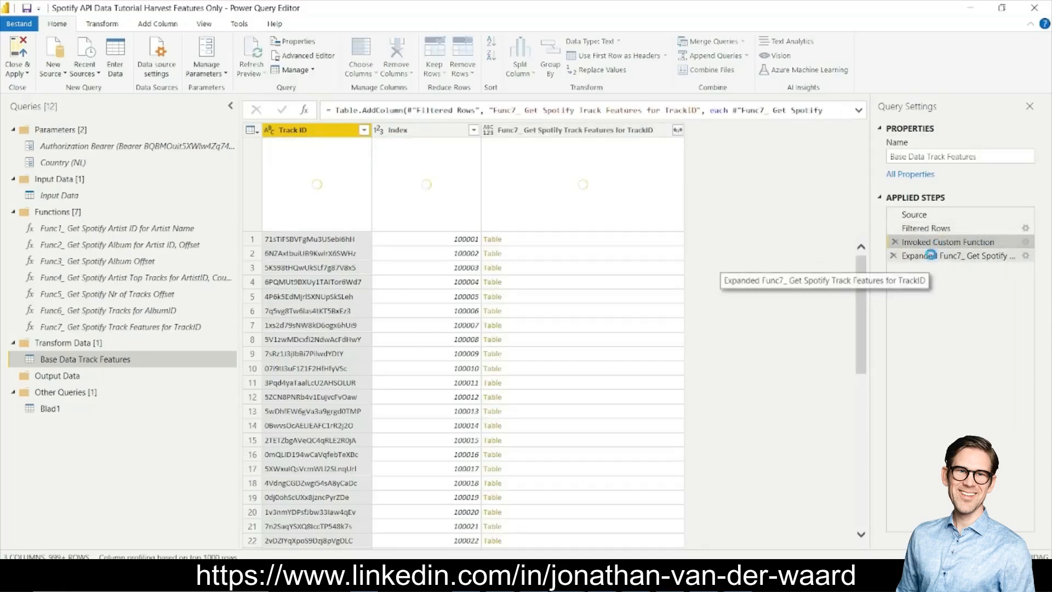
{"action": "left_click", "coordinate": [932, 257]}
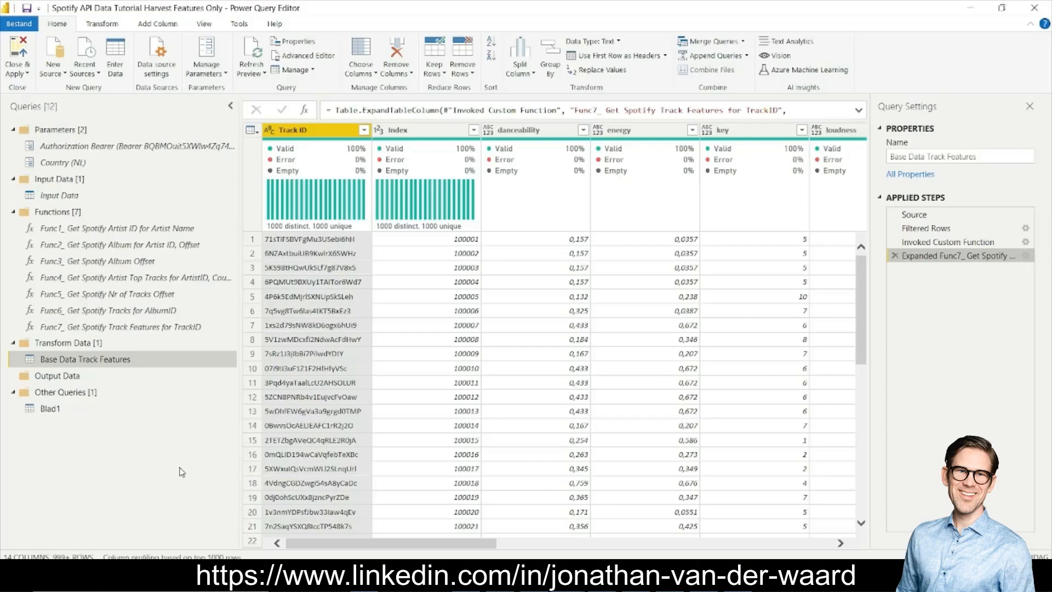
- View the full code of Func4_ Get Spotify Artist Top Tracks for ArtistID, Country and close it without changes
{"action": "left_click", "coordinate": [132, 281]}
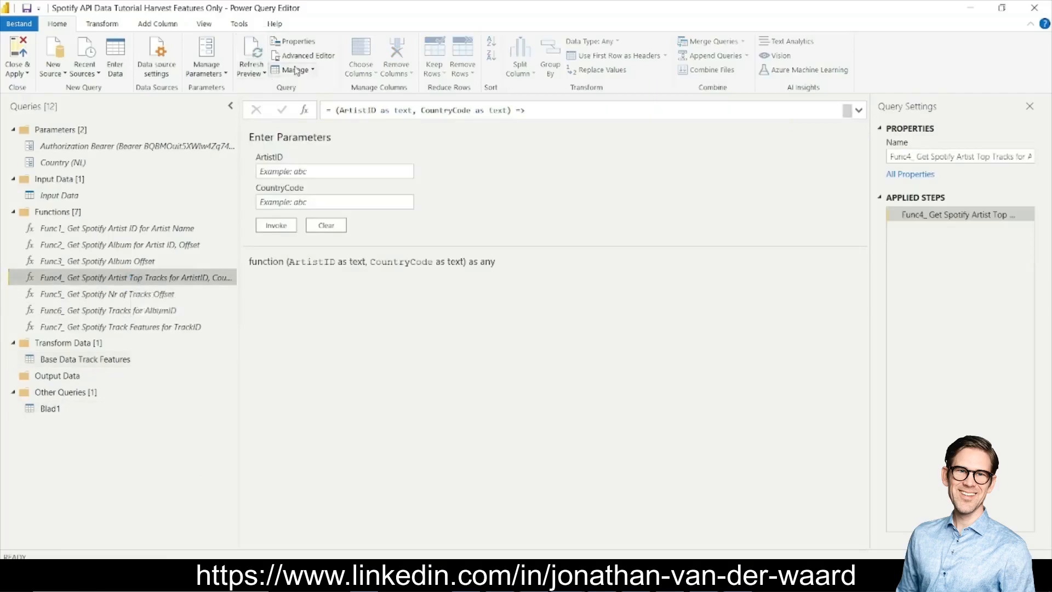
{"action": "left_click", "coordinate": [306, 55]}
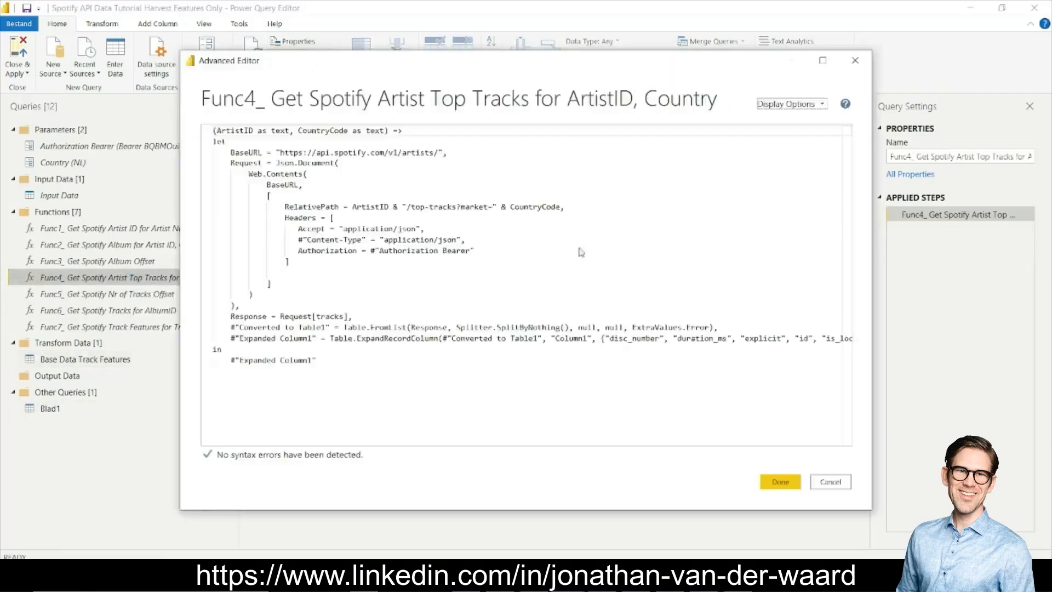
{"action": "left_click_drag", "start_coordinate": [392, 64], "coordinate": [525, 53]}
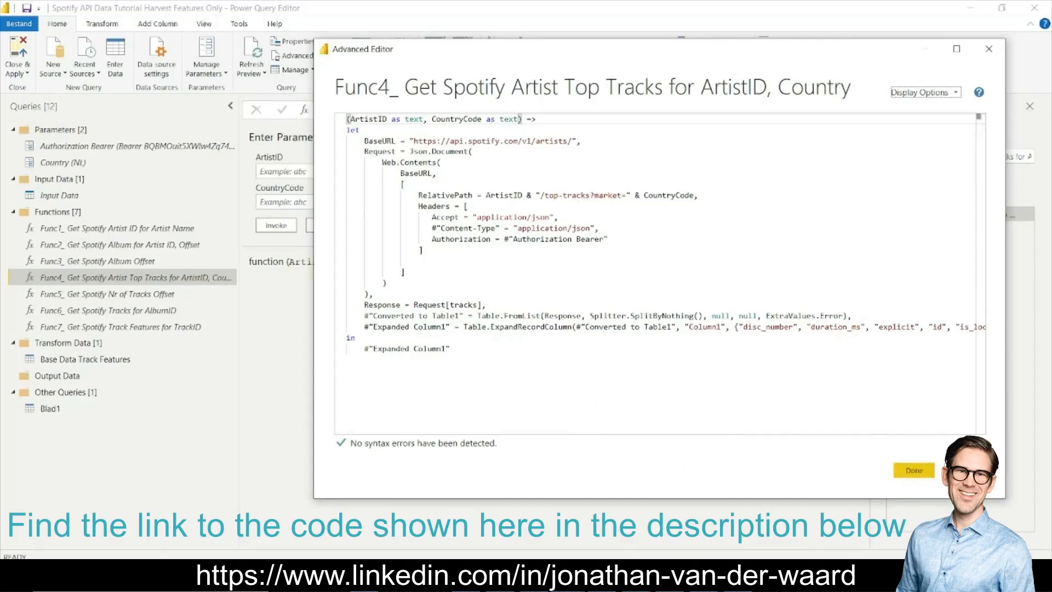
{"action": "left_click", "coordinate": [964, 470]}
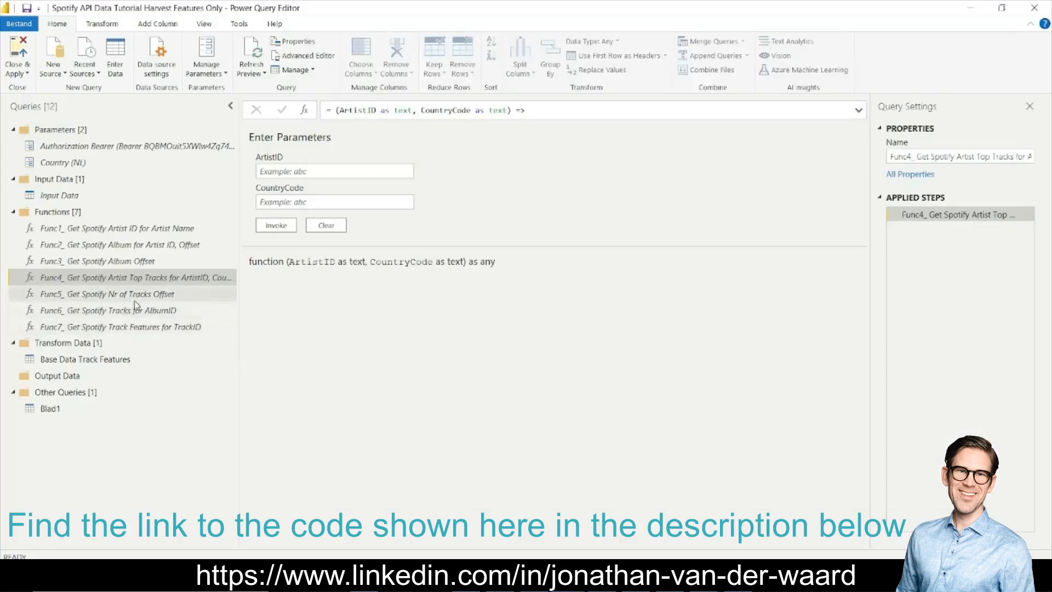
- View the full code of Func5_ Get Spotify Nr of Tracks Offset and close it without changes
{"action": "left_click", "coordinate": [134, 296]}
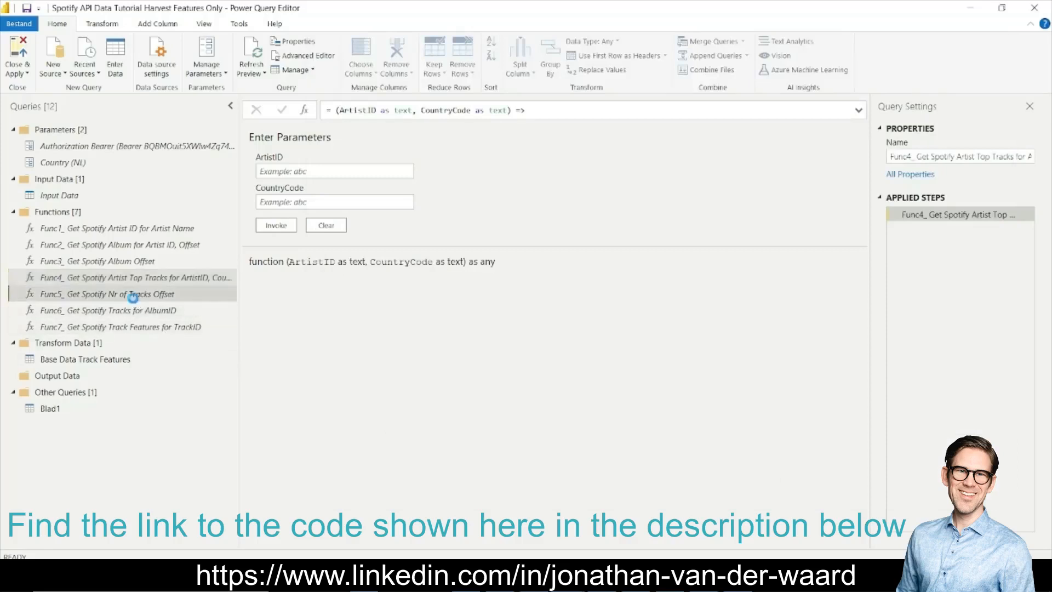
{"action": "left_click", "coordinate": [307, 56]}
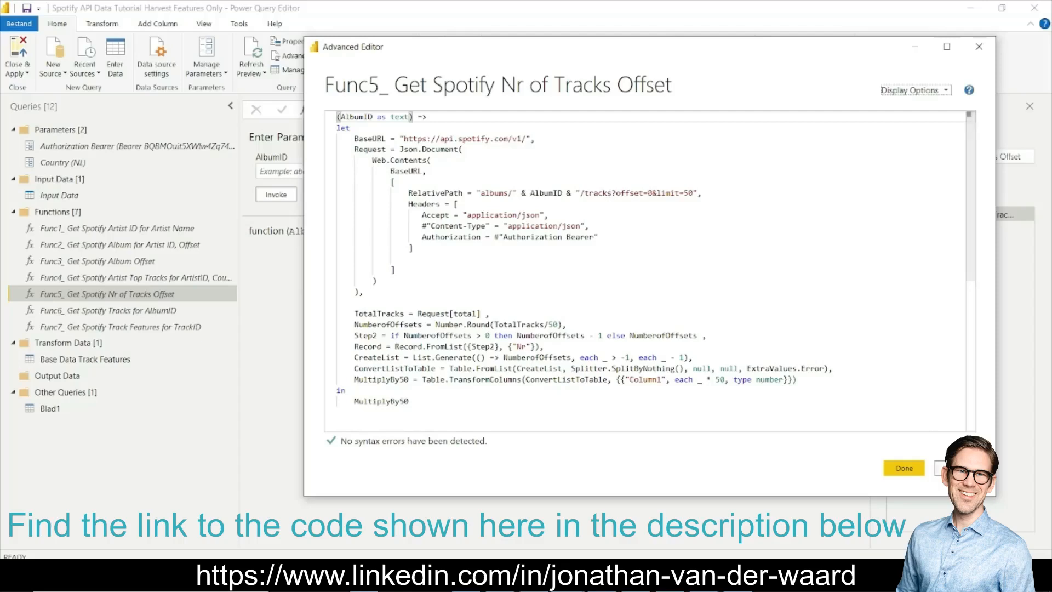
{"action": "left_click", "coordinate": [933, 473]}
- View the full code of Func6_ Get Spotify Tracks for AlbumID and close it without changes
{"action": "left_click", "coordinate": [109, 310]}
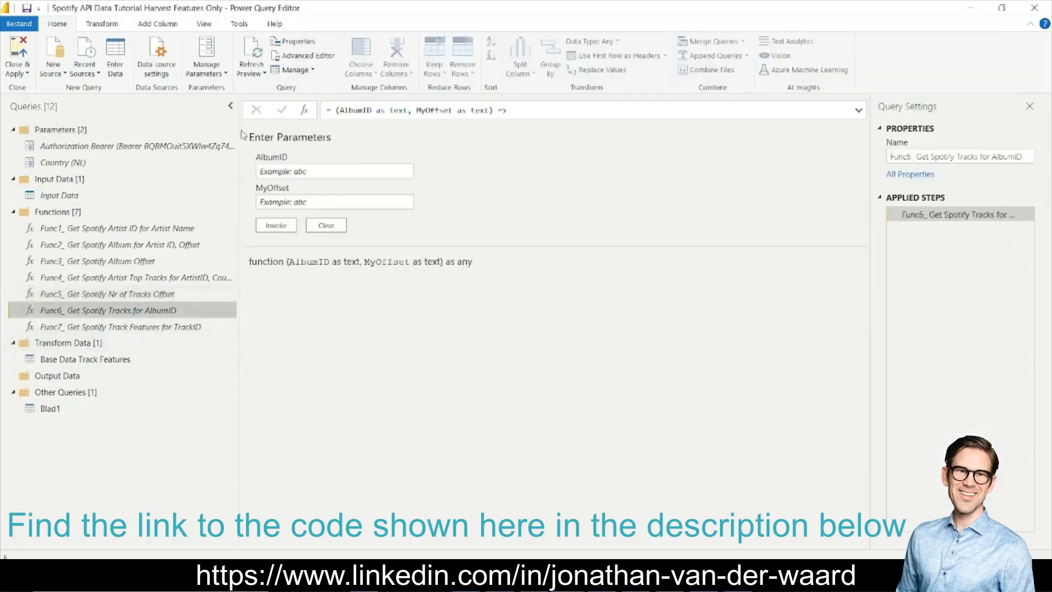
{"action": "left_click", "coordinate": [296, 56]}
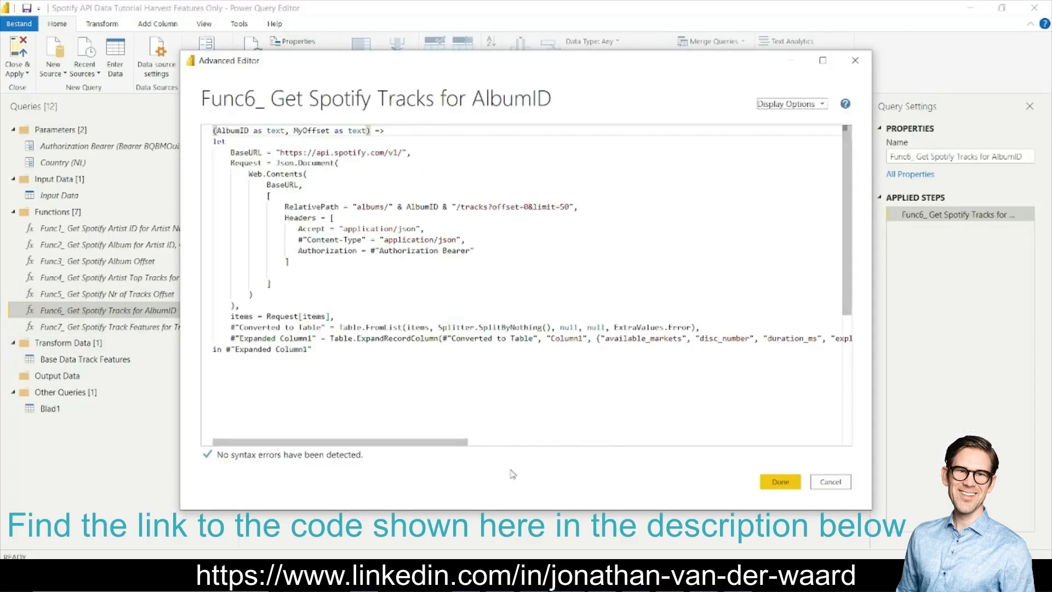
{"action": "left_click", "coordinate": [837, 484]}
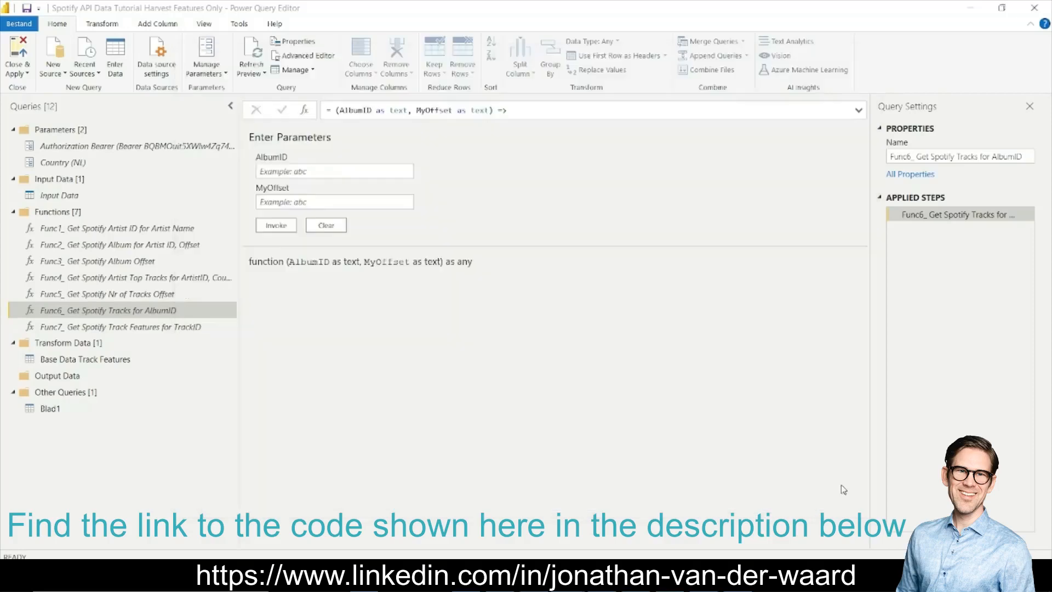
- View the full code of Func7_ Get Spotify Track Features for TrackID, including its long lines, and close it without changes
{"action": "left_click", "coordinate": [179, 328]}
{"action": "left_click", "coordinate": [308, 56]}
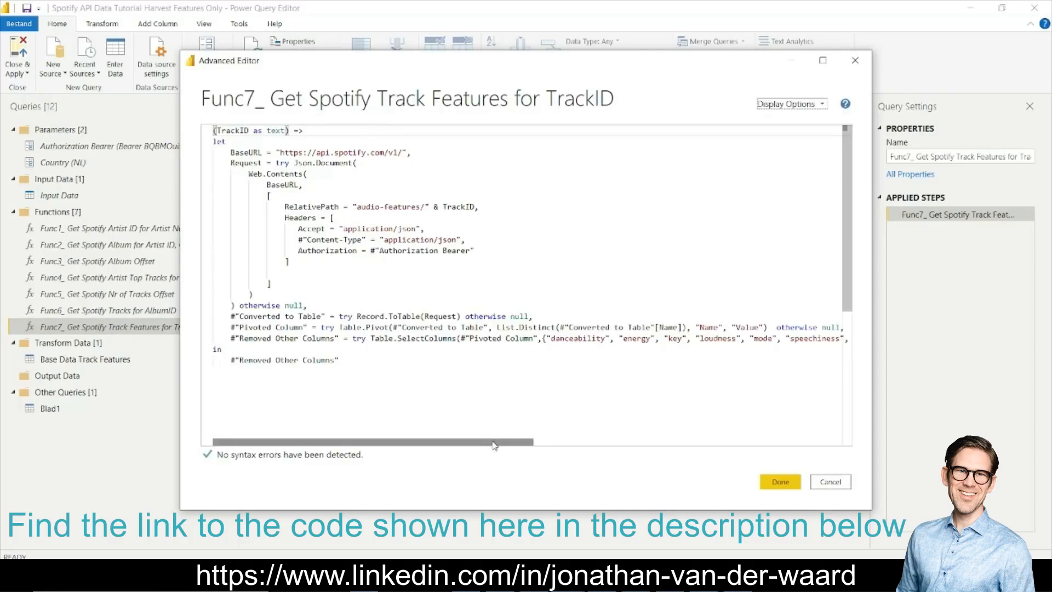
{"action": "left_click_drag", "start_coordinate": [494, 446], "coordinate": [665, 463]}
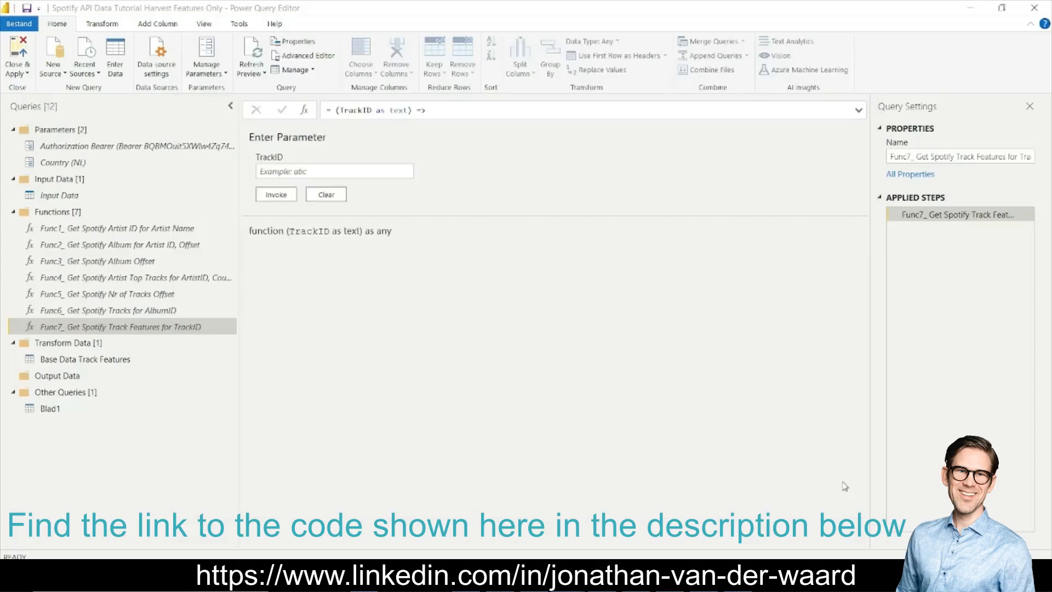
{"action": "left_click", "coordinate": [830, 481]}
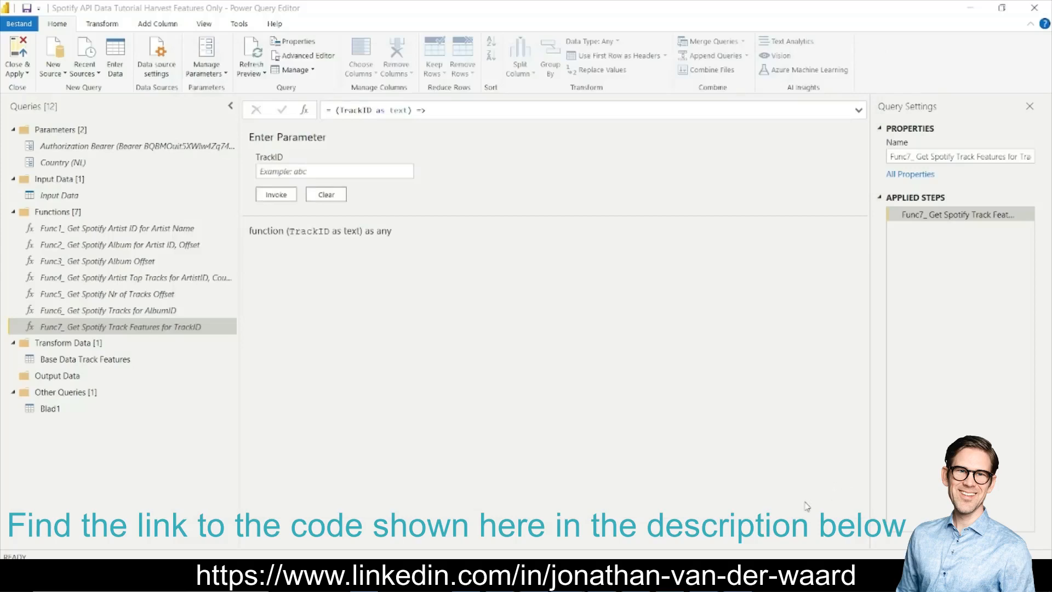